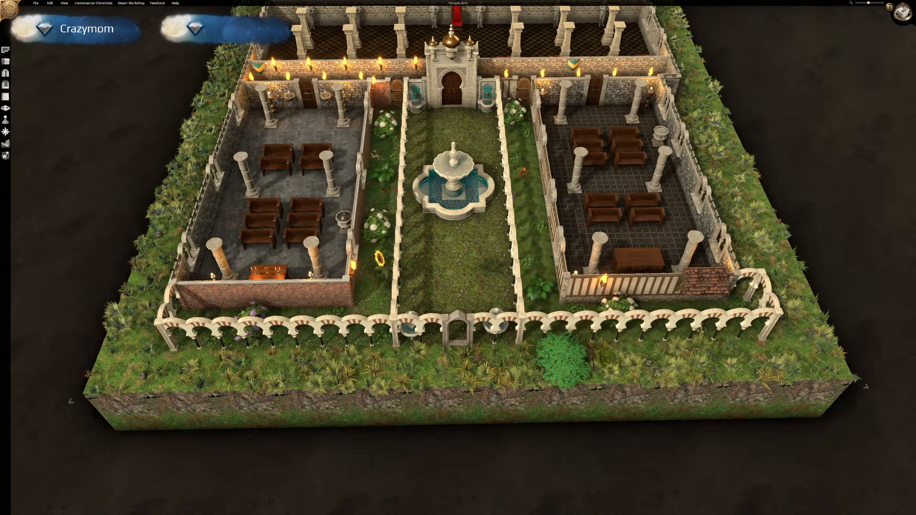
# Examine the temple map's courtyard, side halls and throne room from several angles and distances.
pyautogui.moveTo(571, 298); pyautogui.dragTo(526, 261, button='middle')
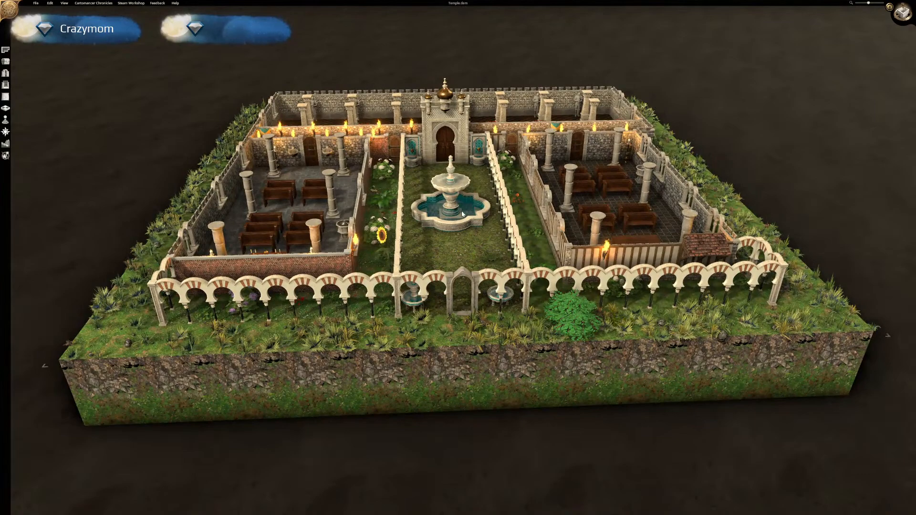
pyautogui.moveTo(462, 211); pyautogui.dragTo(452, 308, button='middle')
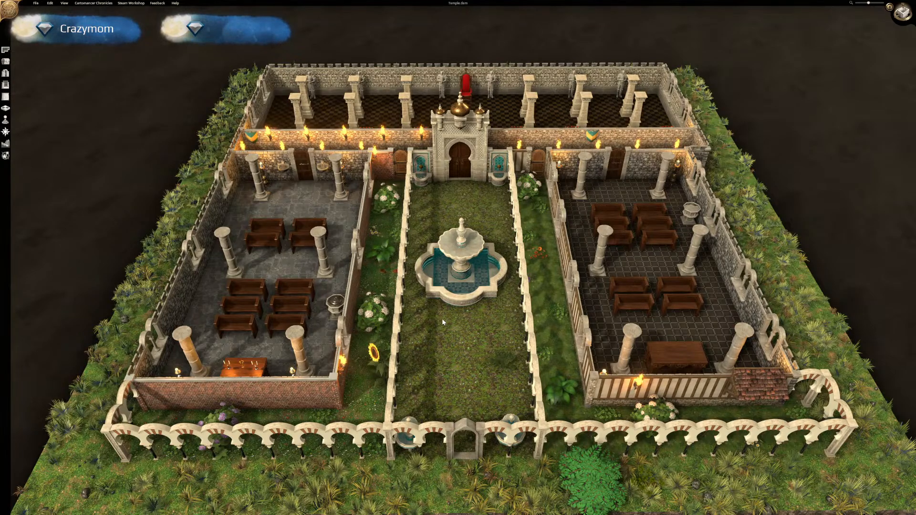
pyautogui.scroll(2, 472, 322)
pyautogui.moveTo(460, 327); pyautogui.dragTo(460, 357, button='middle')
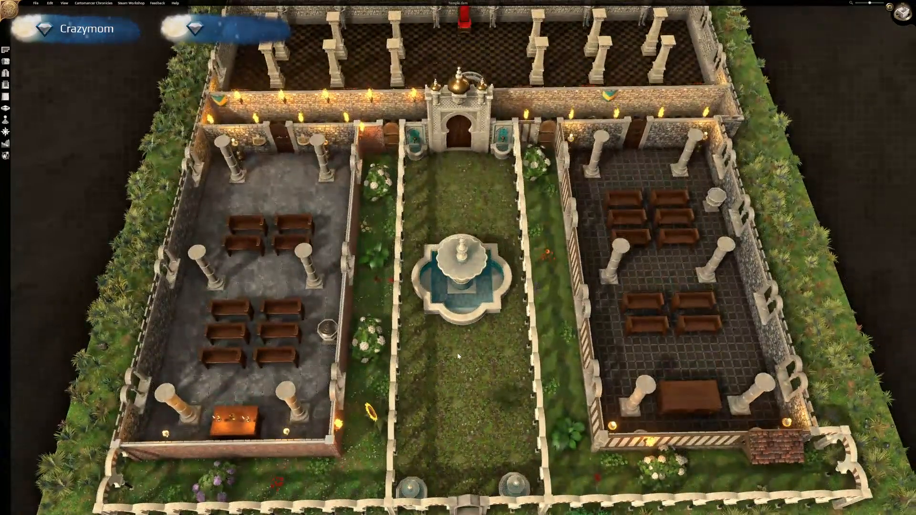
pyautogui.scroll(-1, 449, 329)
pyautogui.scroll(-1, 449, 329)
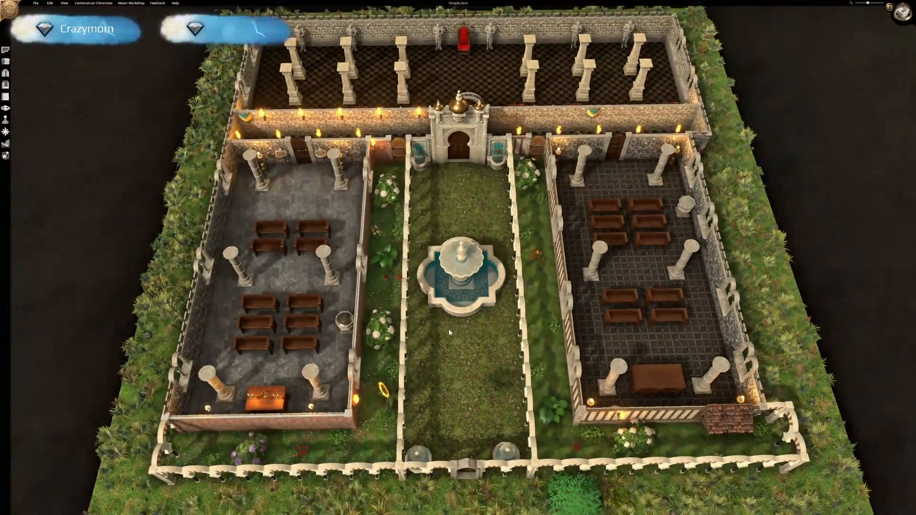
pyautogui.moveTo(451, 204)
pyautogui.mouseDown(button='right')
pyautogui.moveTo(431, 313)
pyautogui.moveTo(450, 334)
pyautogui.moveTo(450, 209)
pyautogui.mouseUp(button='right')
pyautogui.moveTo(468, 293); pyautogui.dragTo(471, 260, button='right')
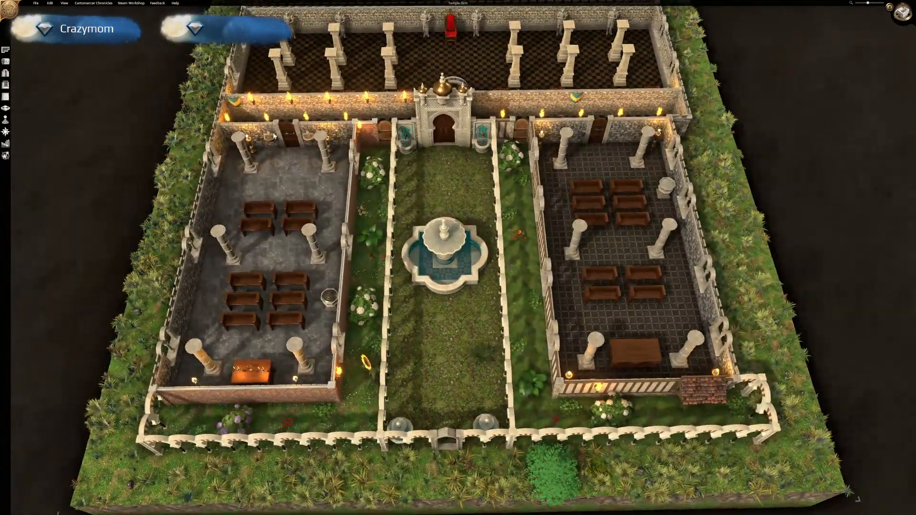
pyautogui.click(35, 3)
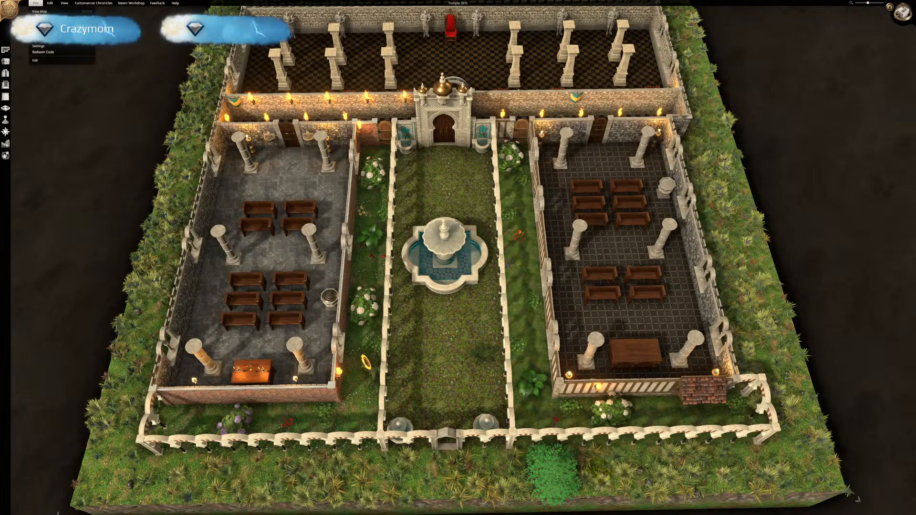
pyautogui.click(444, 131)
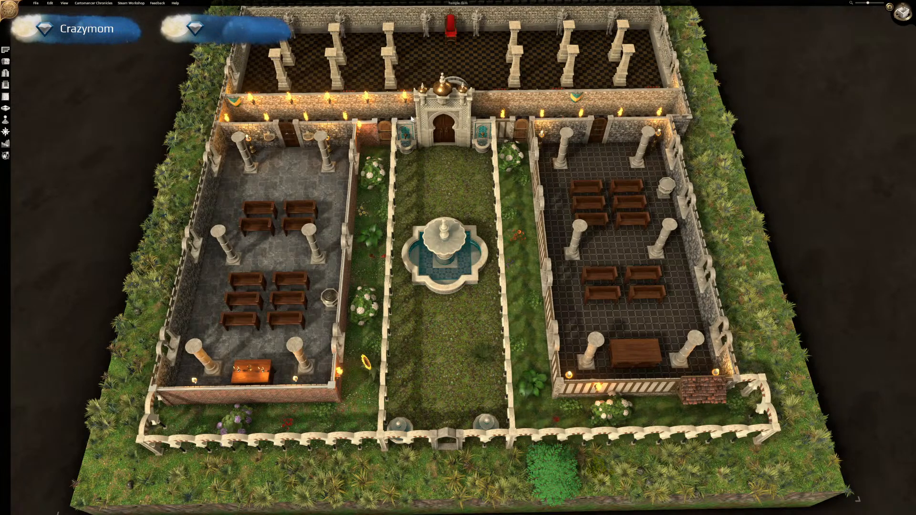
pyautogui.moveTo(507, 240); pyautogui.dragTo(480, 189, button='middle')
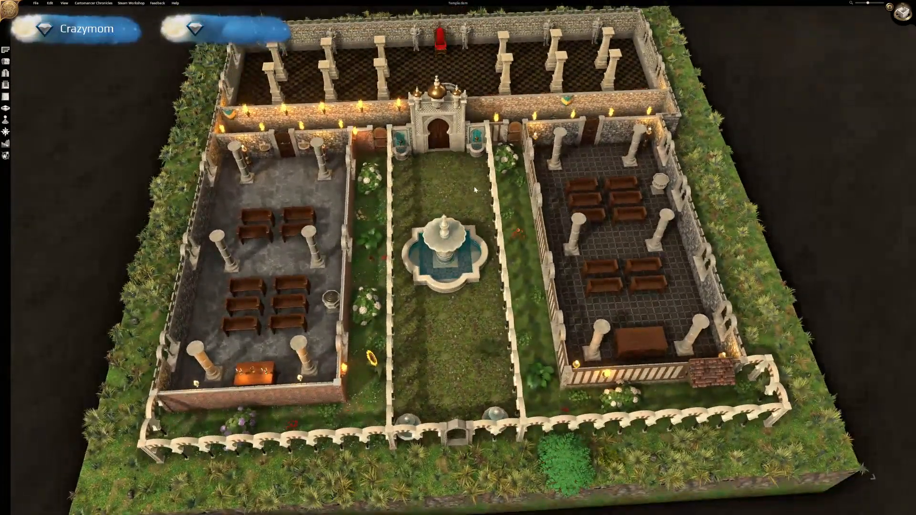
# Create a new digital 30 x 30 map with Grasslands terrain, Flat elevation, River water and Meadow vegetation.
pyautogui.click(35, 3)
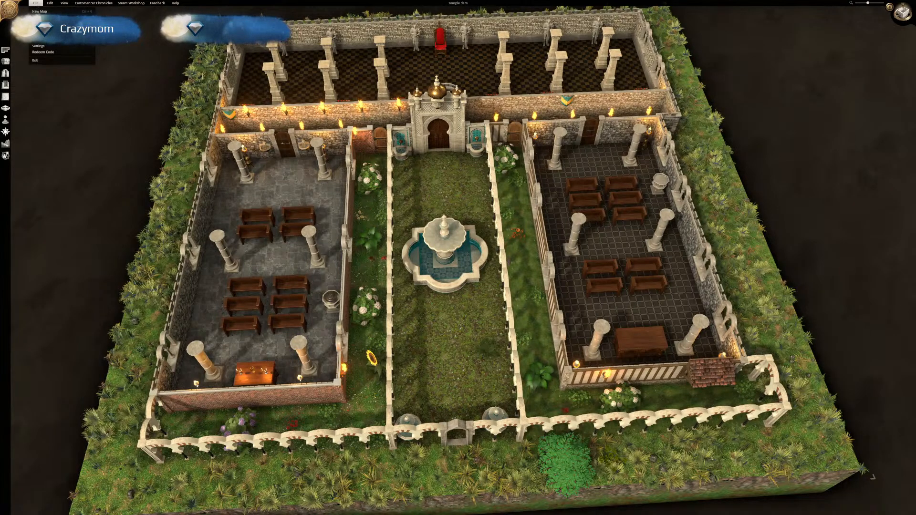
pyautogui.click(40, 11)
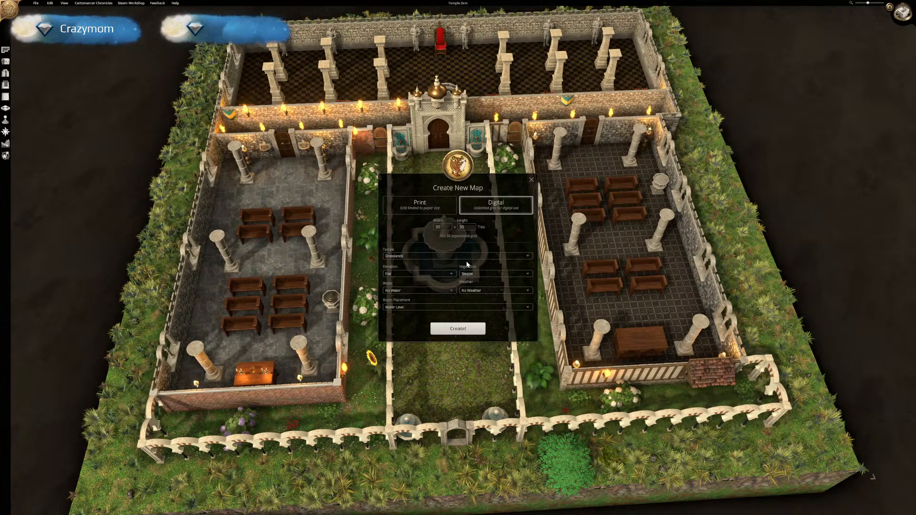
pyautogui.click(442, 291)
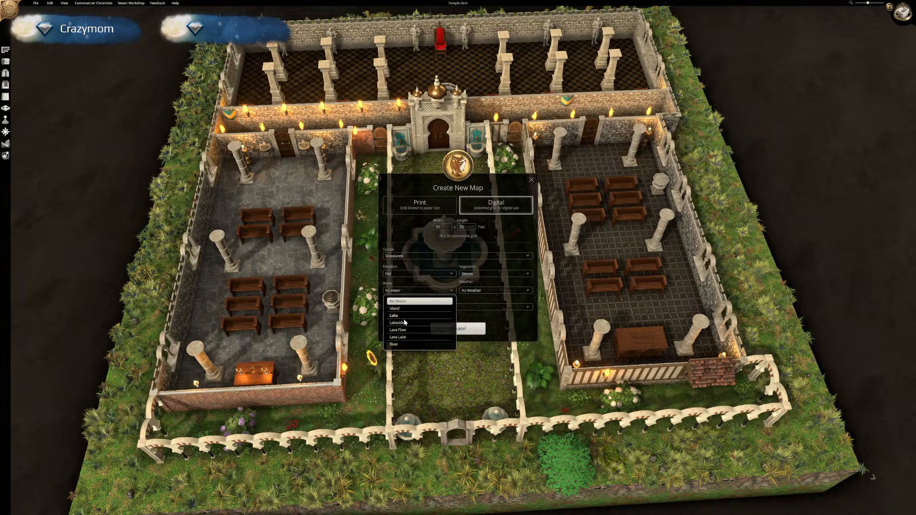
pyautogui.click(409, 345)
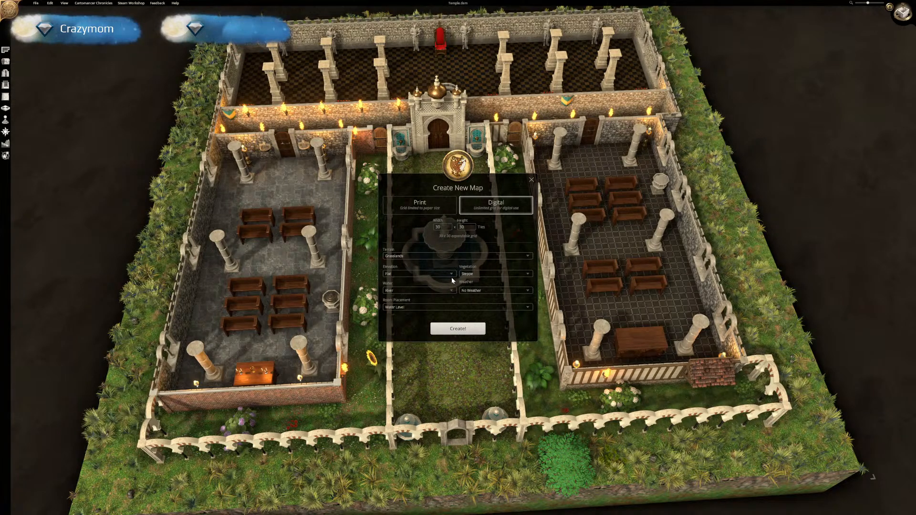
pyautogui.click(493, 275)
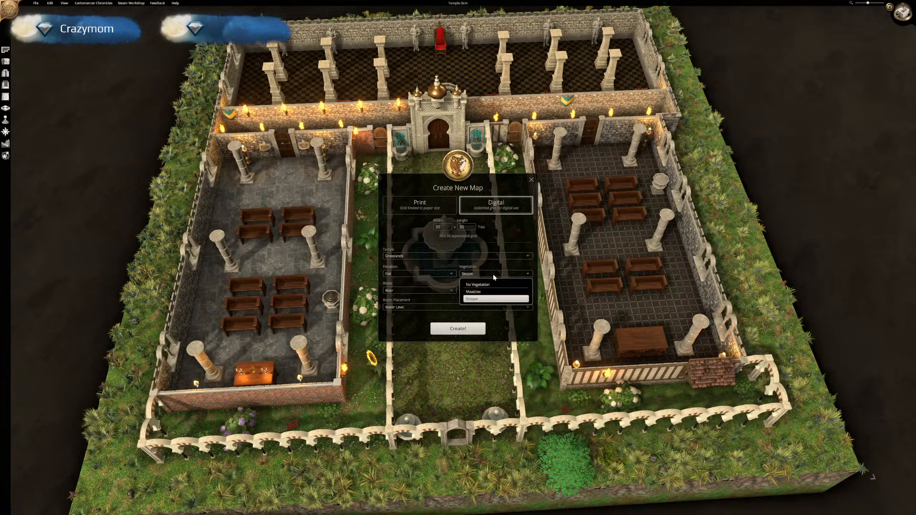
pyautogui.click(486, 293)
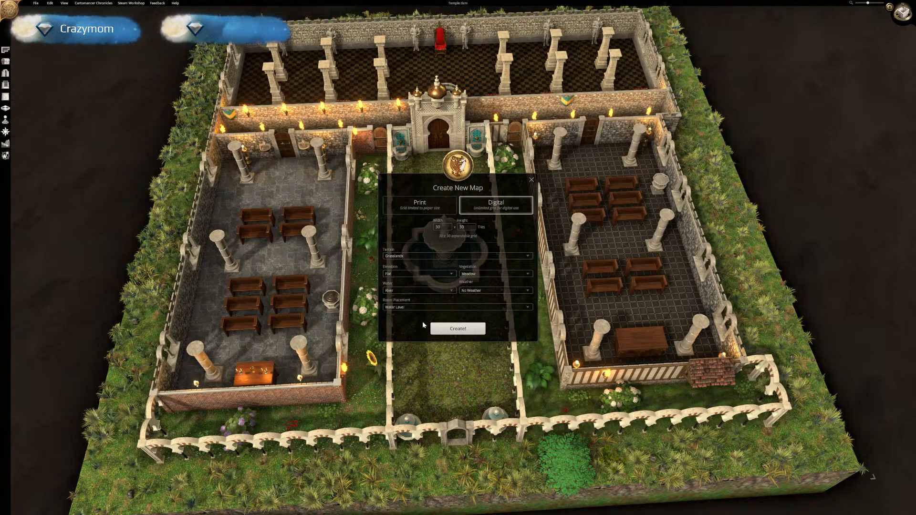
pyautogui.click(418, 256)
pyautogui.click(417, 256)
pyautogui.click(417, 256)
pyautogui.click(410, 256)
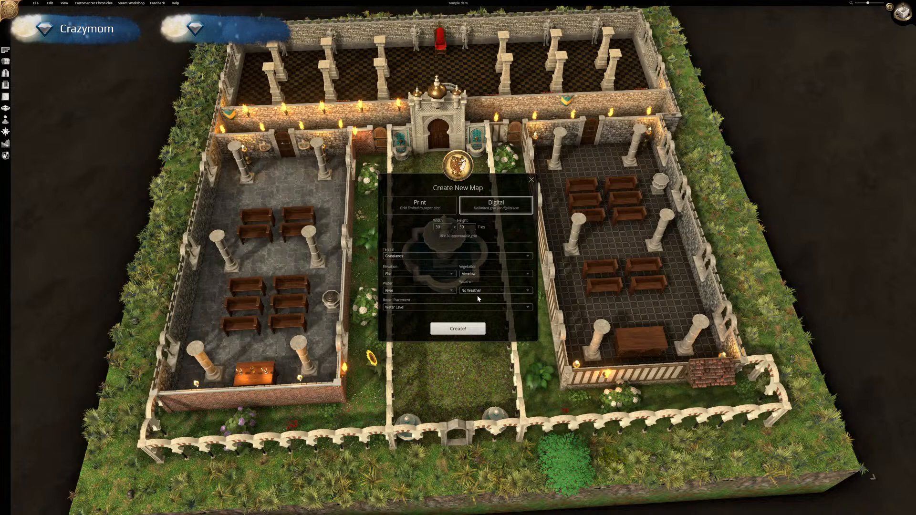
pyautogui.click(465, 329)
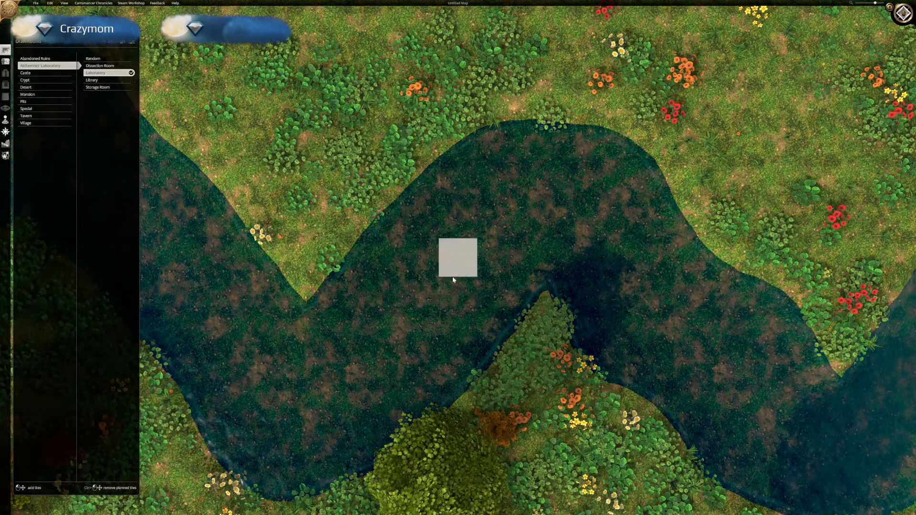
# Examine the new meadow map and its river from different sides, heights and zoom levels.
pyautogui.scroll(-3, 505, 306)
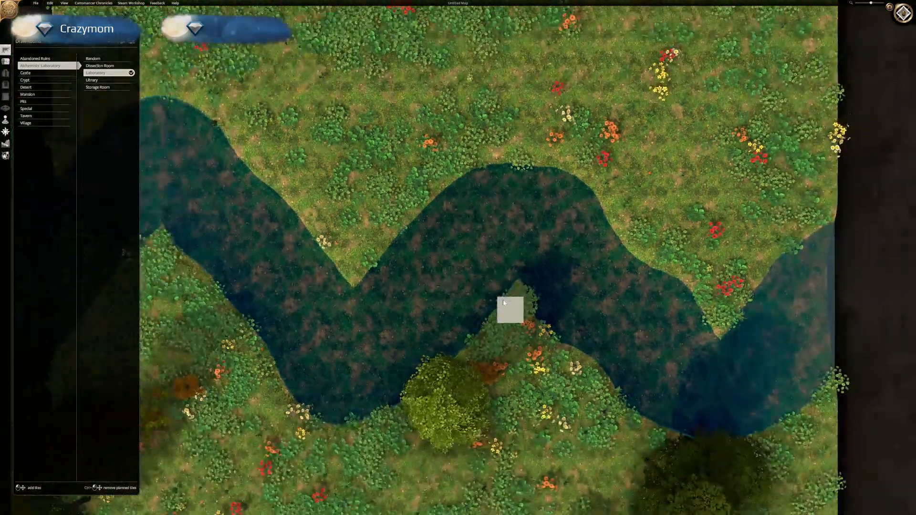
pyautogui.scroll(-1, 504, 303)
pyautogui.moveTo(497, 332); pyautogui.dragTo(495, 228, button='middle')
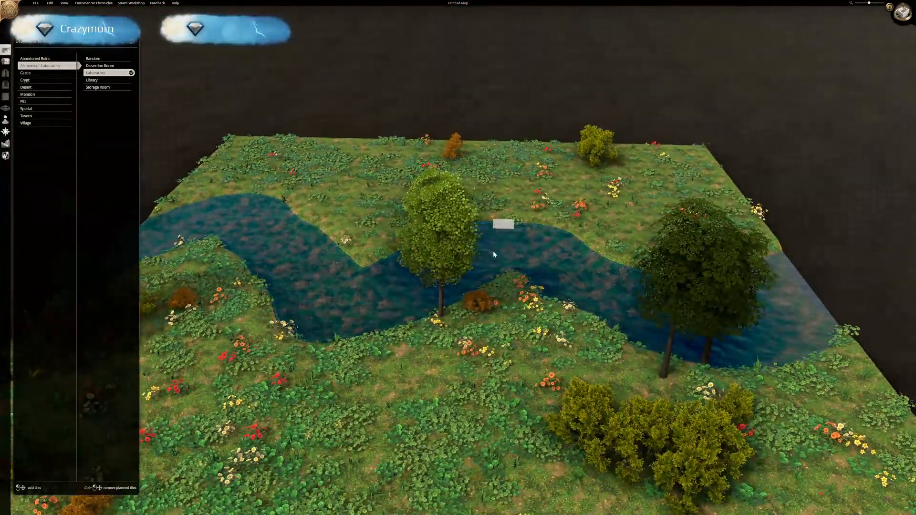
pyautogui.scroll(-2, 411, 352)
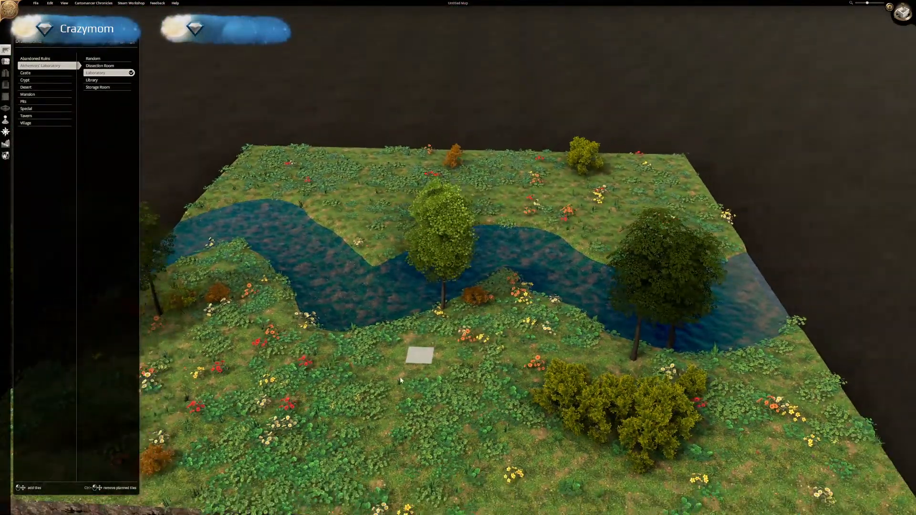
pyautogui.moveTo(389, 370); pyautogui.dragTo(526, 318, button='middle')
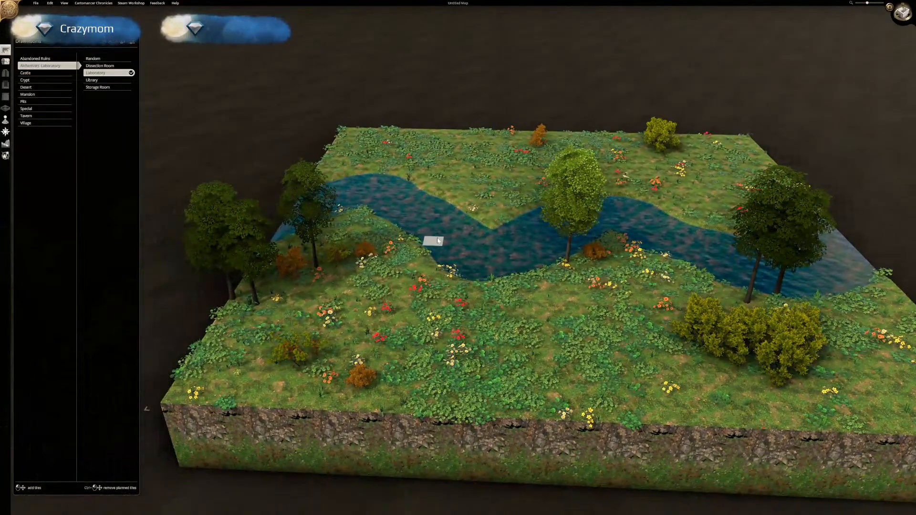
pyautogui.moveTo(437, 238); pyautogui.dragTo(466, 364, button='right')
pyautogui.moveTo(465, 303)
pyautogui.mouseDown(button='right')
pyautogui.moveTo(483, 268)
pyautogui.moveTo(457, 302)
pyautogui.mouseUp(button='right')
pyautogui.moveTo(482, 278); pyautogui.dragTo(280, 300, button='middle')
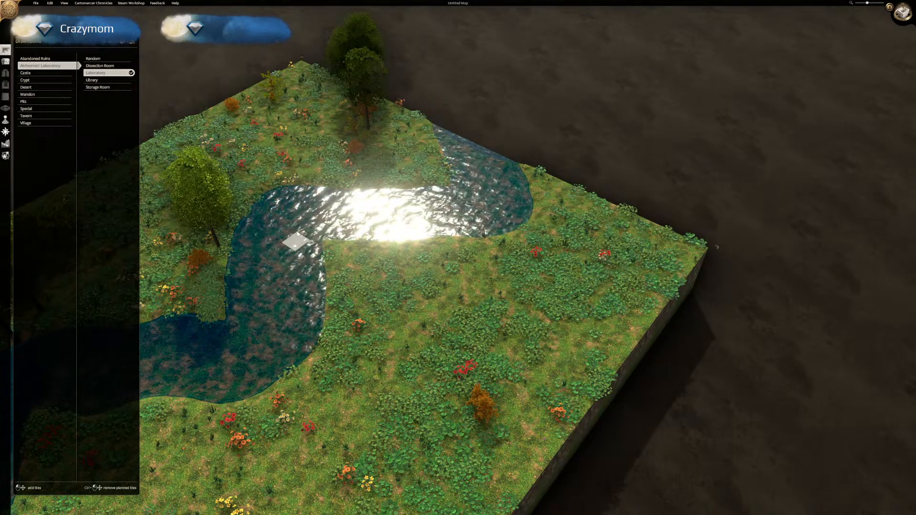
pyautogui.moveTo(368, 328); pyautogui.dragTo(565, 324, button='middle')
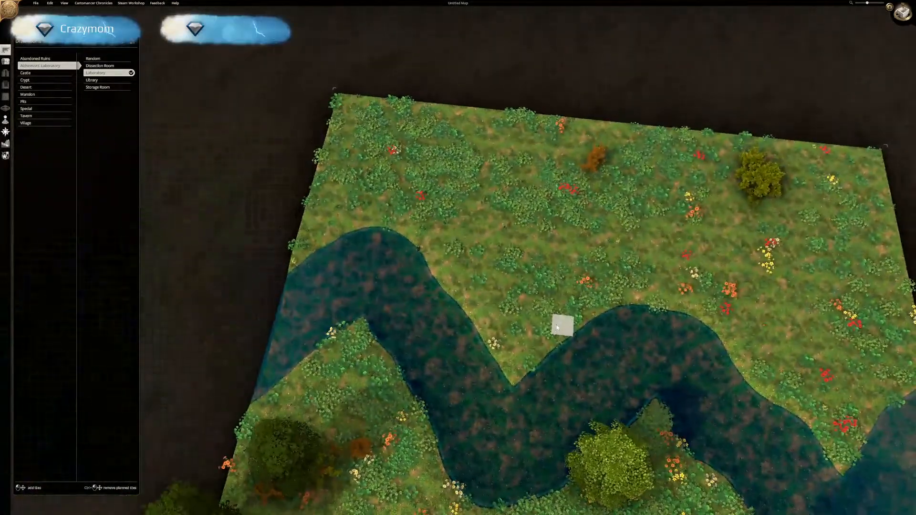
pyautogui.scroll(-2, 556, 321)
pyautogui.moveTo(580, 320); pyautogui.dragTo(471, 186, button='right')
pyautogui.moveTo(429, 275); pyautogui.dragTo(456, 274, button='middle')
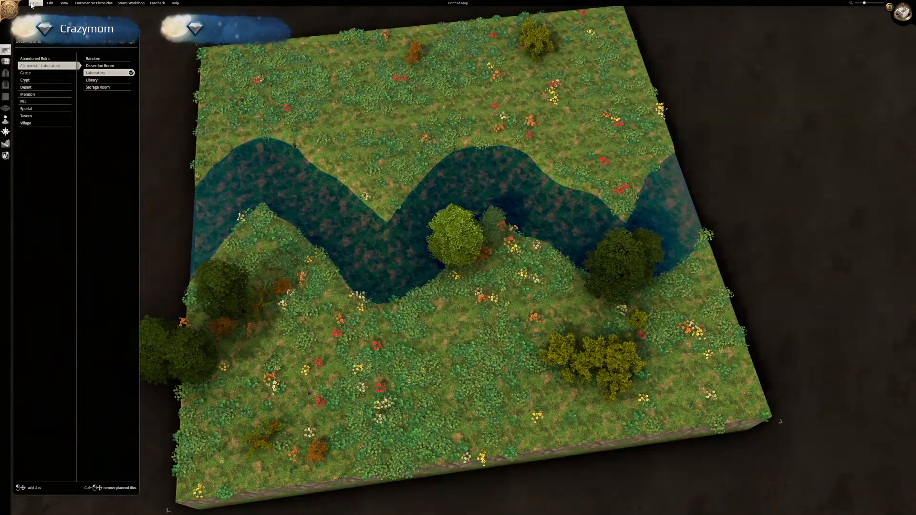
# Save the river map as Testing Grounds.dam.
pyautogui.click(38, 4)
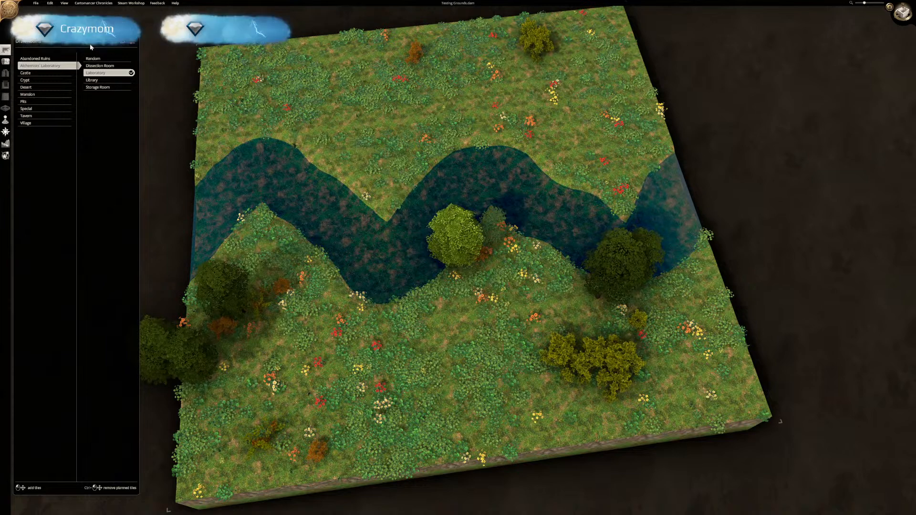
# Start another new map, try Badlands as the terrain and settle on Forest.
pyautogui.click(36, 3)
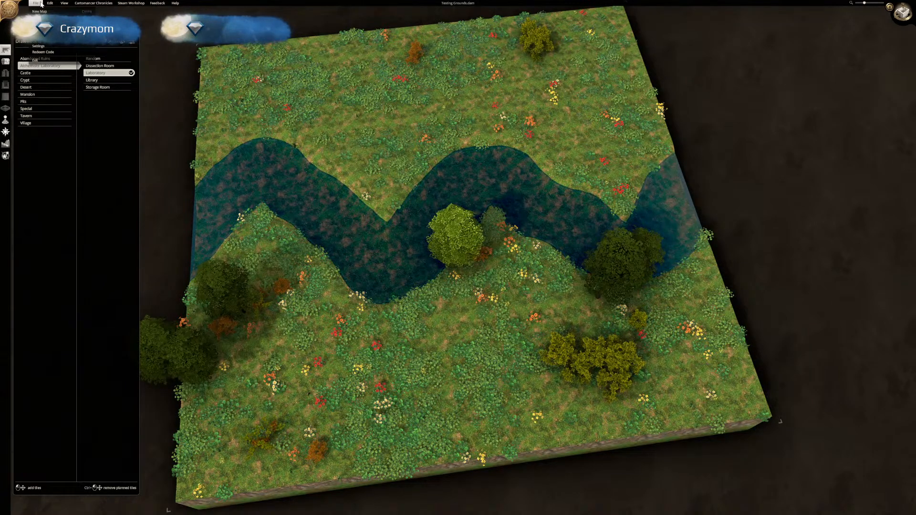
pyautogui.click(43, 2)
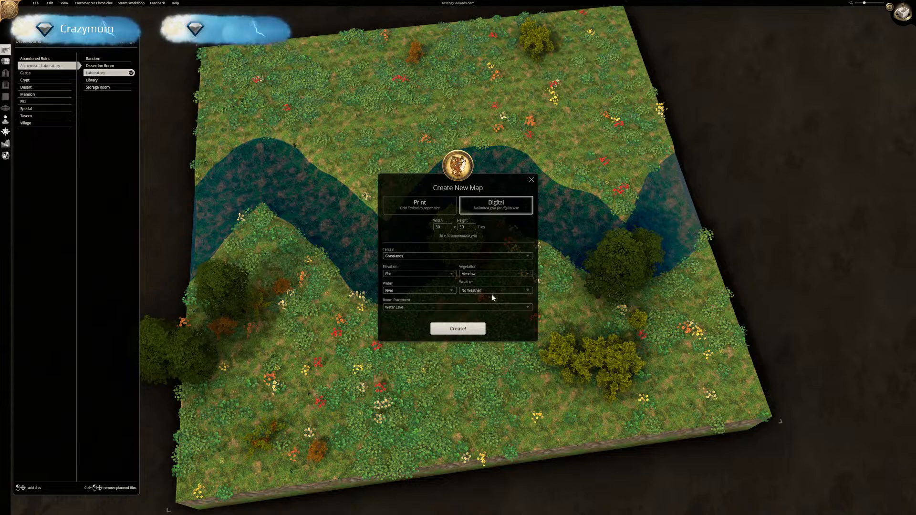
pyautogui.click(438, 260)
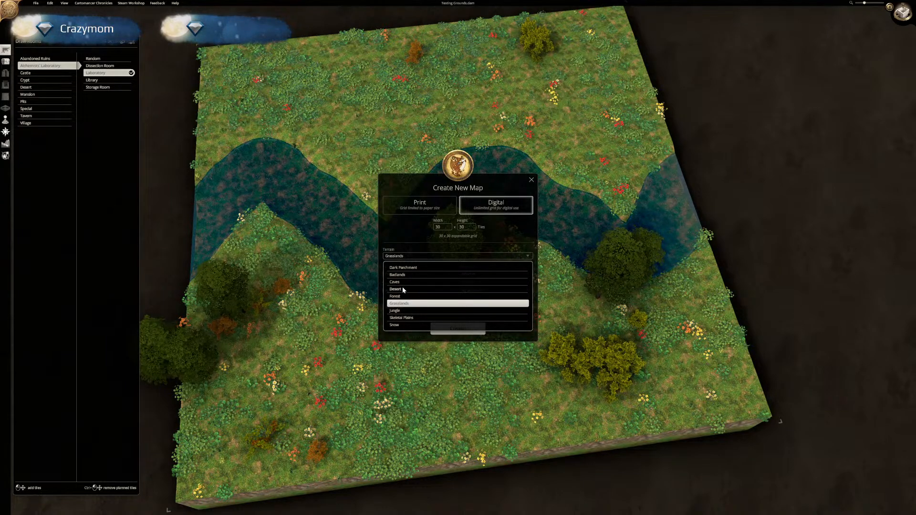
pyautogui.click(408, 274)
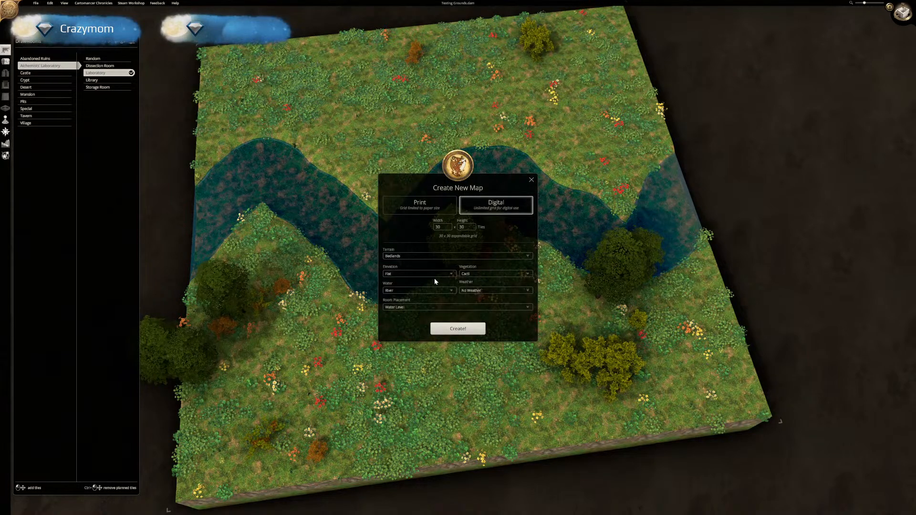
pyautogui.click(431, 256)
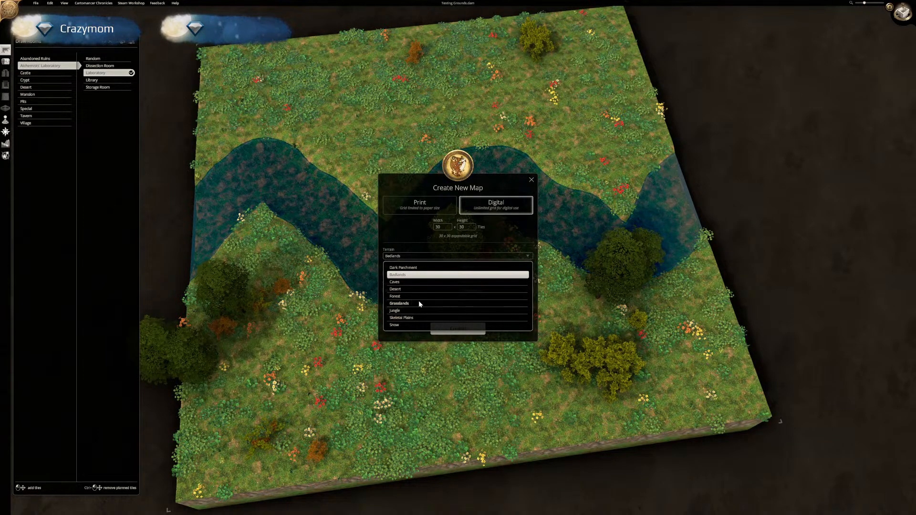
pyautogui.click(407, 298)
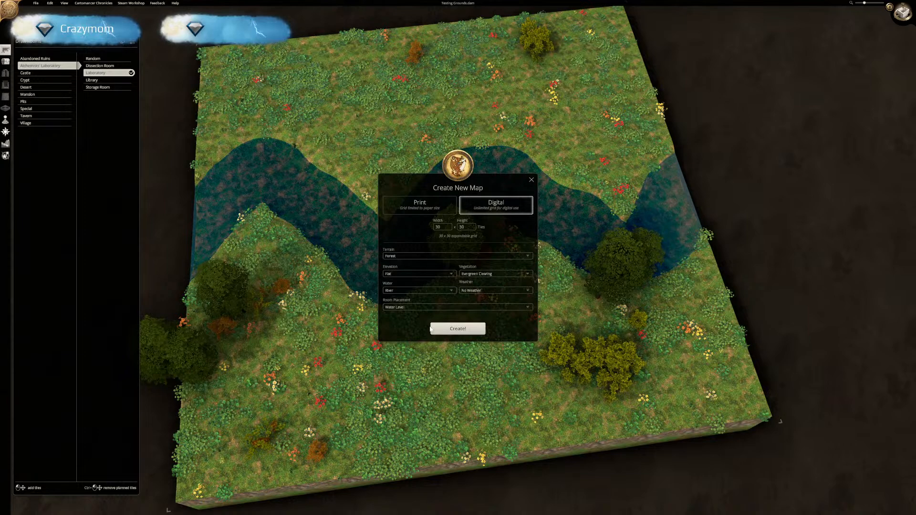
# Set the new forest map's elevation to Hills and its water to No Water.
pyautogui.click(420, 275)
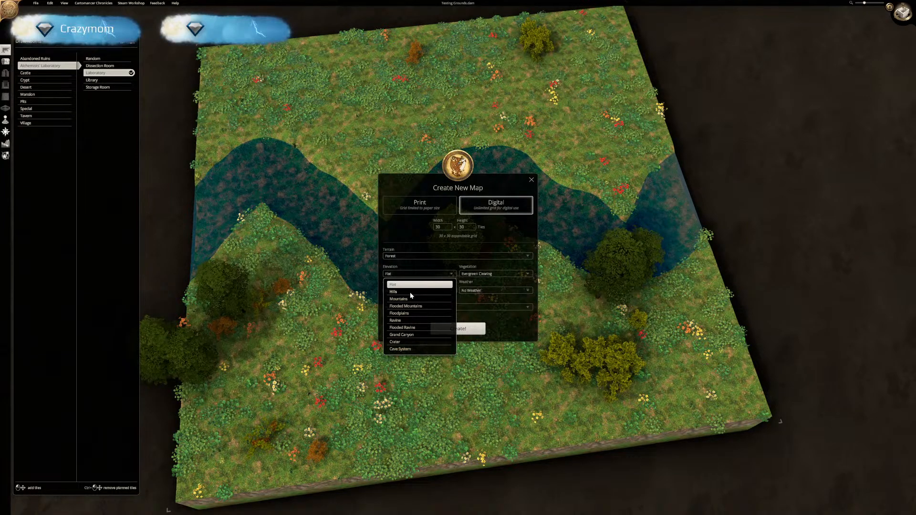
pyautogui.click(410, 291)
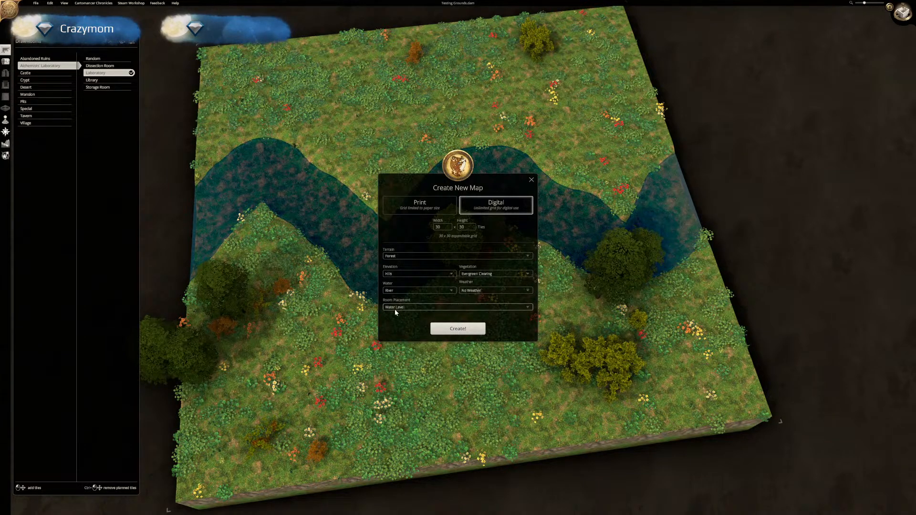
pyautogui.click(405, 291)
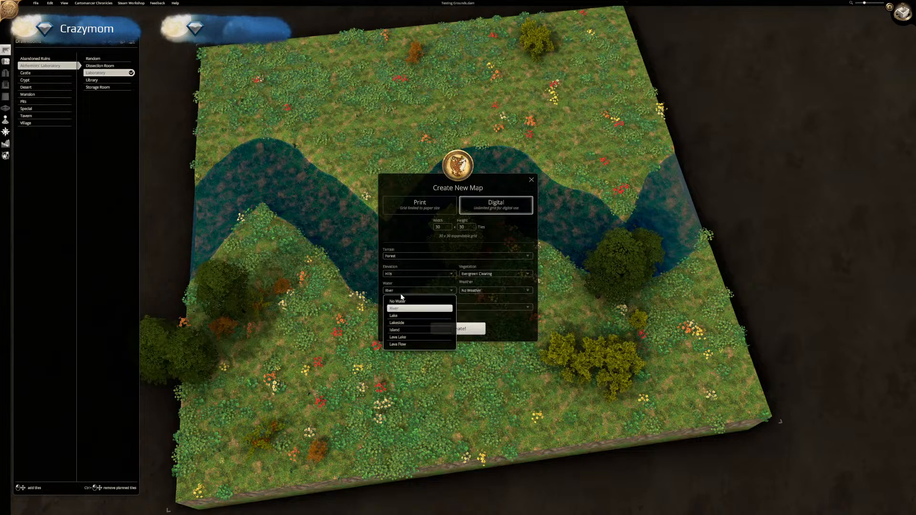
pyautogui.click(400, 302)
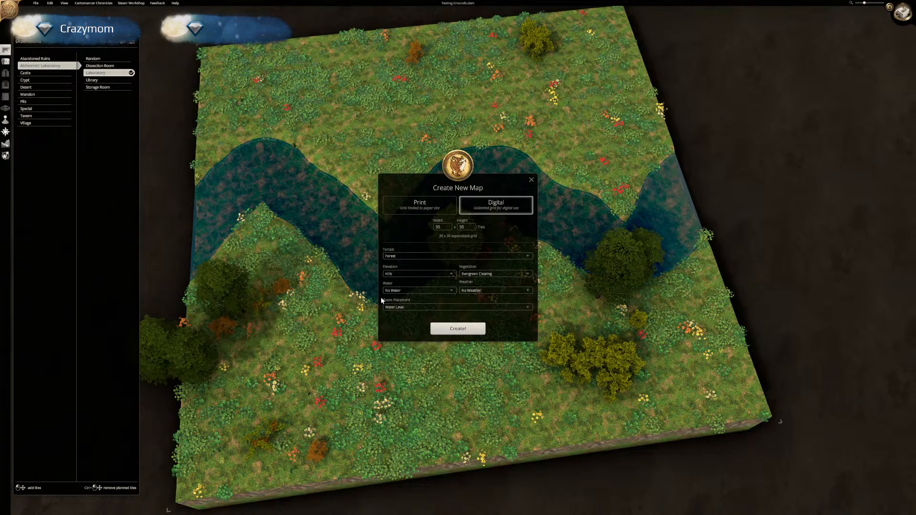
# Set the new forest map's vegetation to Broadleaf Forest and create the map.
pyautogui.click(478, 275)
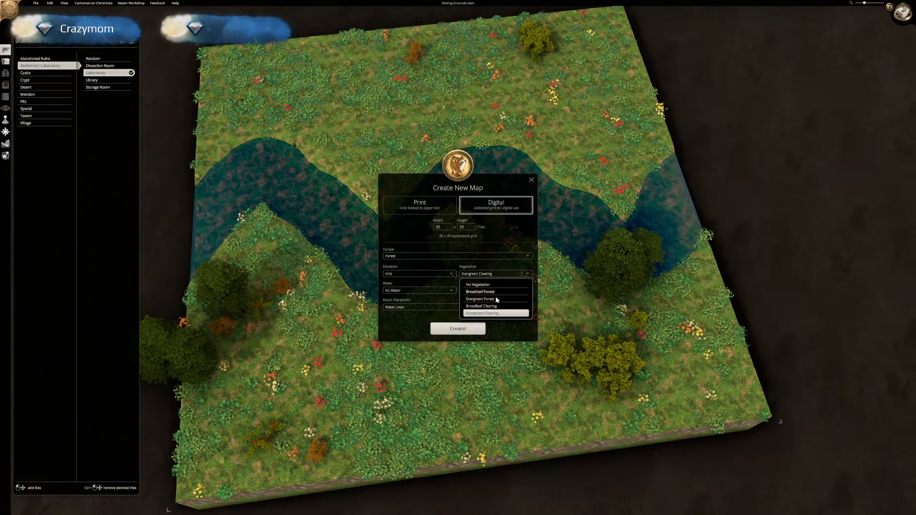
pyautogui.click(483, 292)
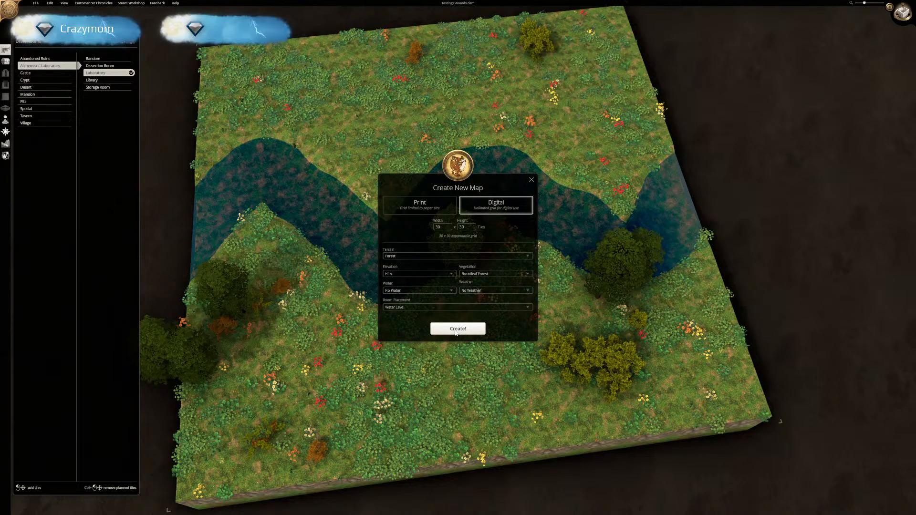
pyautogui.click(456, 330)
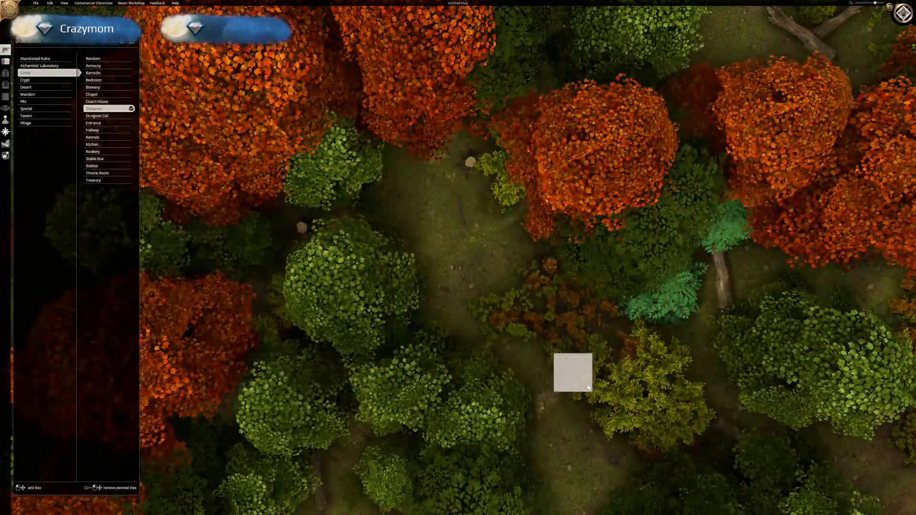
# Examine the new broadleaf forest map from above and from the side, at different zoom levels.
pyautogui.scroll(-3, 568, 373)
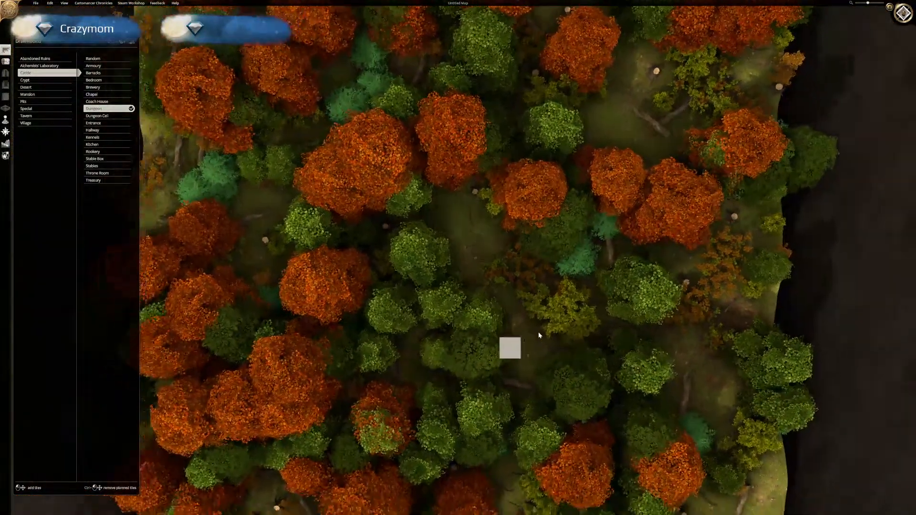
pyautogui.moveTo(538, 332); pyautogui.dragTo(628, 420, button='right')
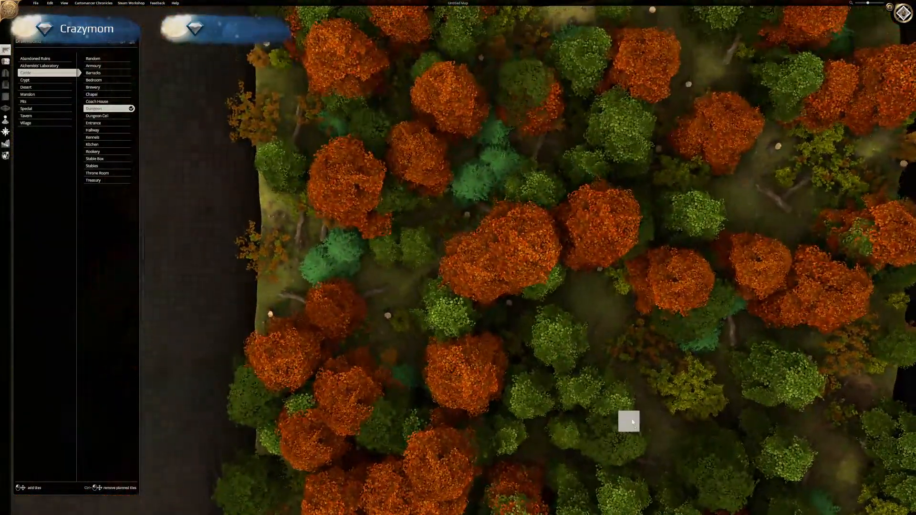
pyautogui.moveTo(568, 244); pyautogui.dragTo(469, 214, button='right')
pyautogui.moveTo(511, 367); pyautogui.dragTo(508, 233, button='right')
pyautogui.scroll(3, 526, 345)
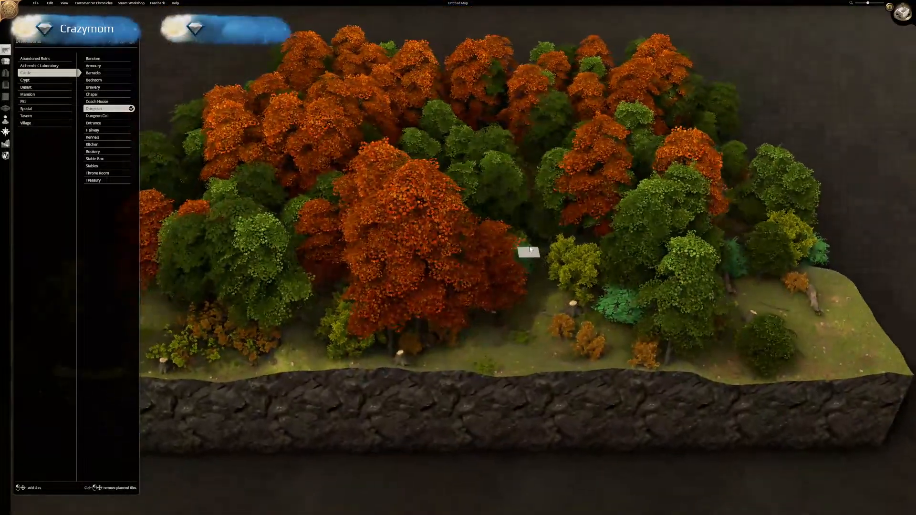
pyautogui.scroll(-3, 562, 243)
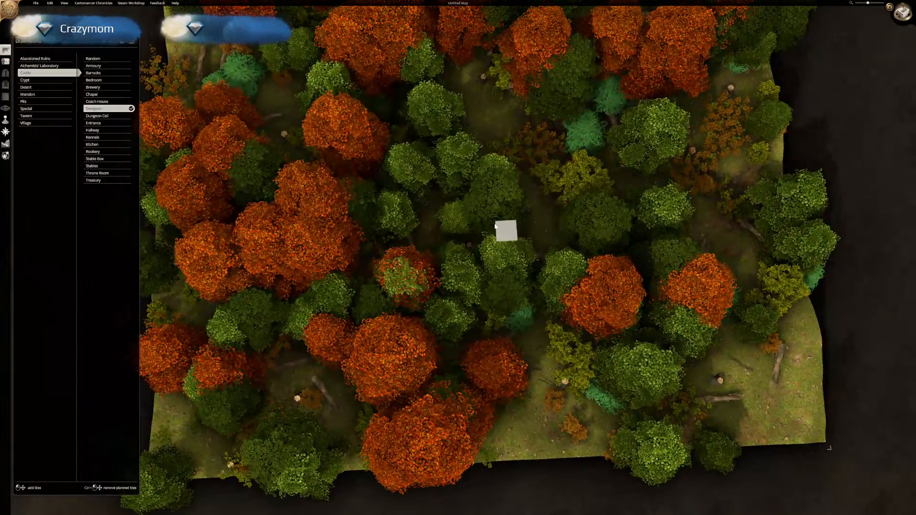
pyautogui.scroll(3, 506, 234)
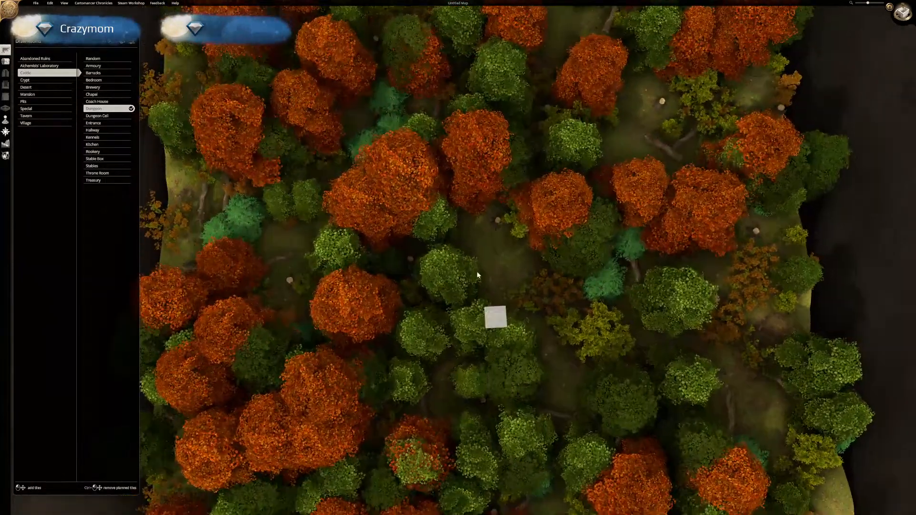
pyautogui.scroll(-3, 478, 274)
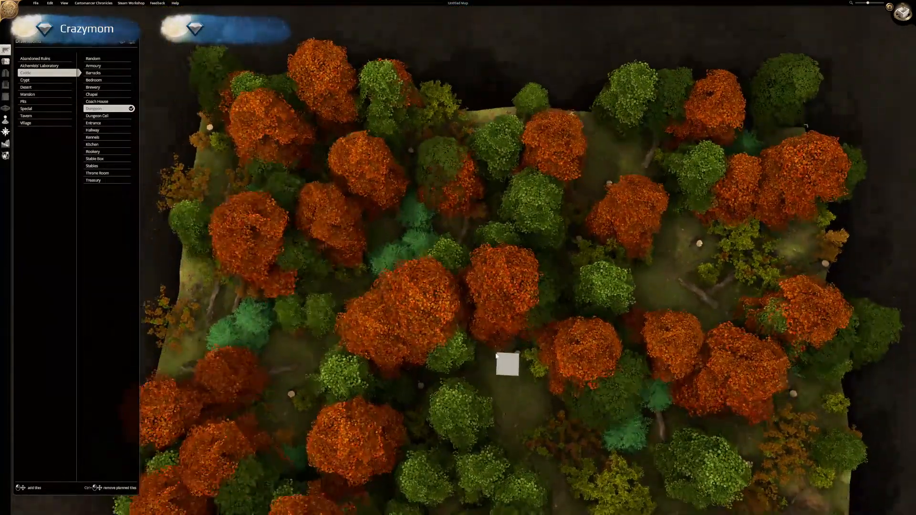
pyautogui.moveTo(496, 356); pyautogui.dragTo(503, 345, button='middle')
pyautogui.moveTo(510, 369); pyautogui.dragTo(506, 335, button='right')
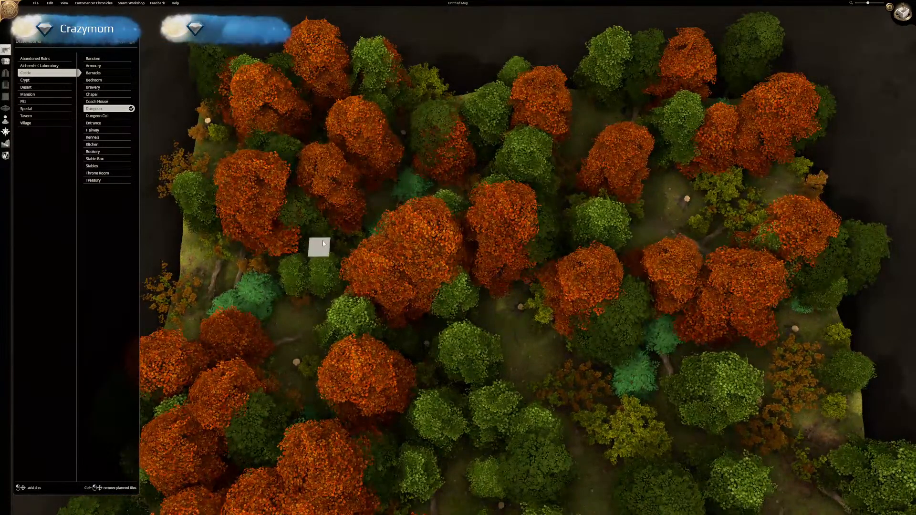
# Add a Crypt Burial Chamber room about 14 tiles wide among the trees near the forest map's far edge.
pyautogui.click(27, 80)
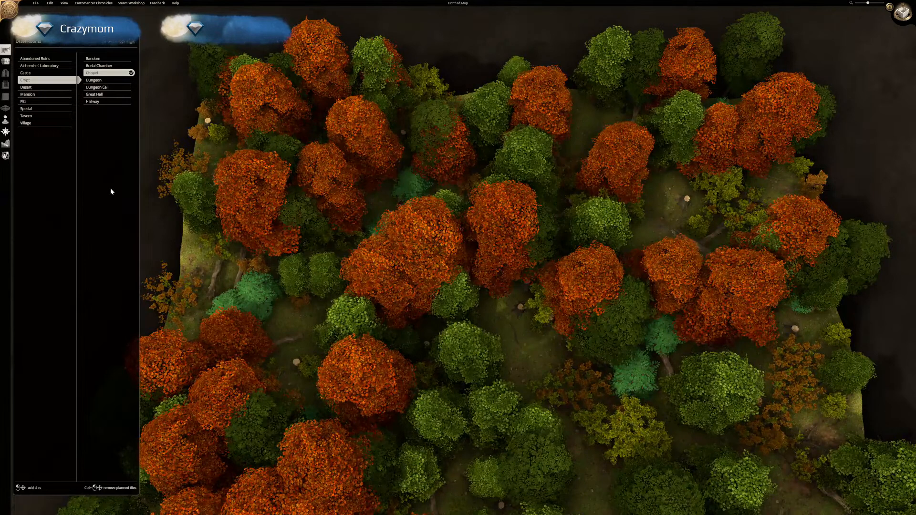
pyautogui.click(93, 66)
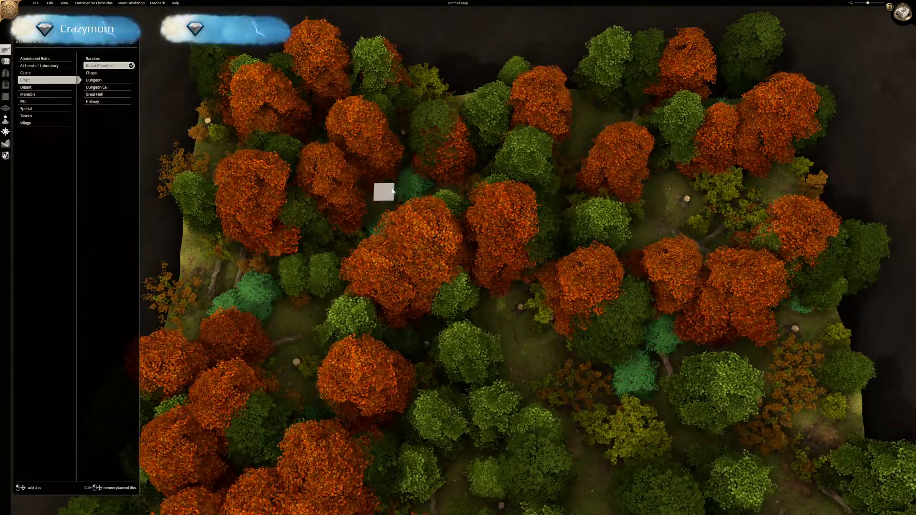
pyautogui.moveTo(595, 291); pyautogui.dragTo(587, 321, button='middle')
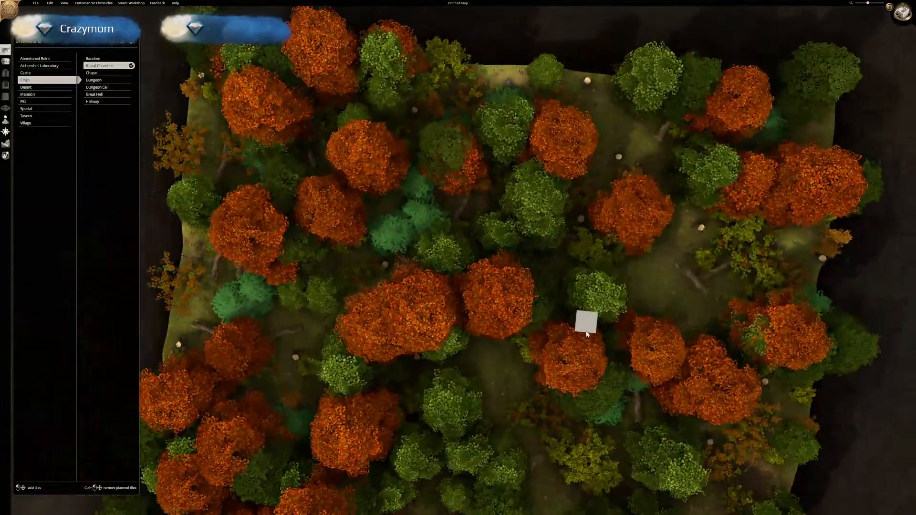
pyautogui.moveTo(506, 280); pyautogui.dragTo(487, 292, button='middle')
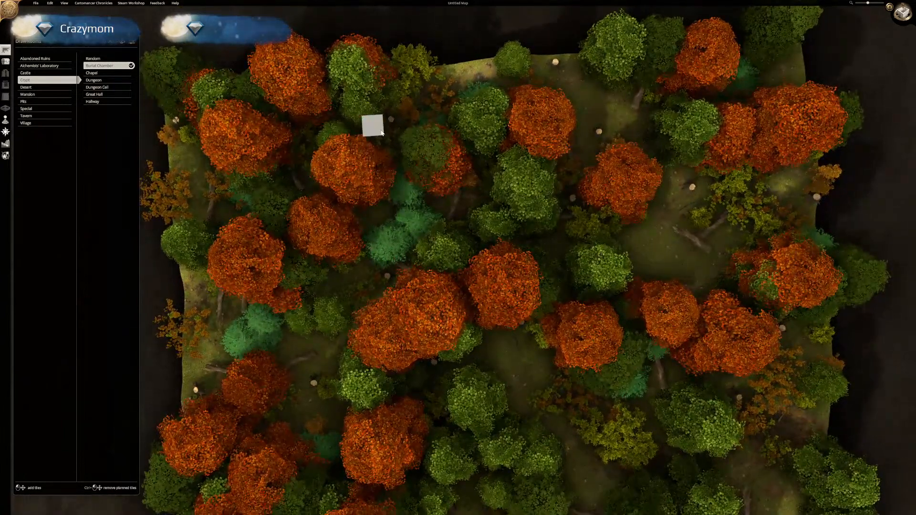
pyautogui.moveTo(381, 132); pyautogui.dragTo(654, 203)
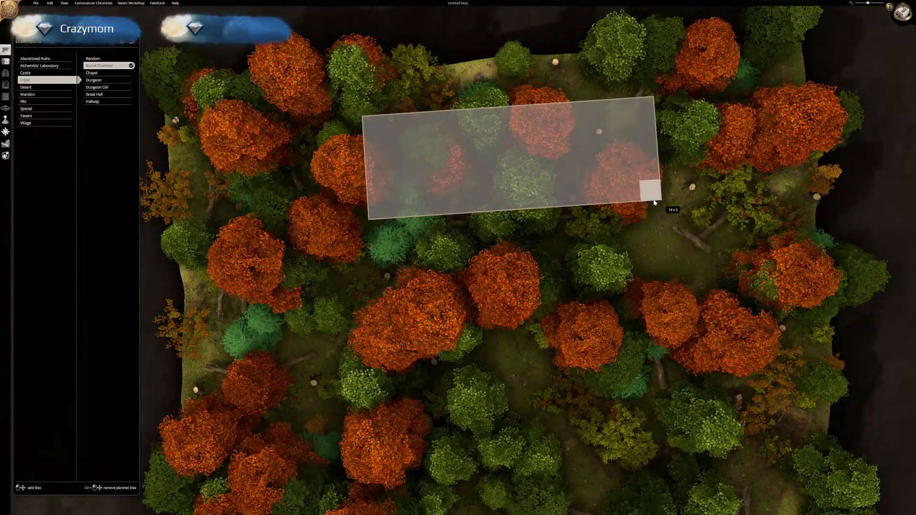
pyautogui.moveTo(655, 203); pyautogui.dragTo(655, 203)
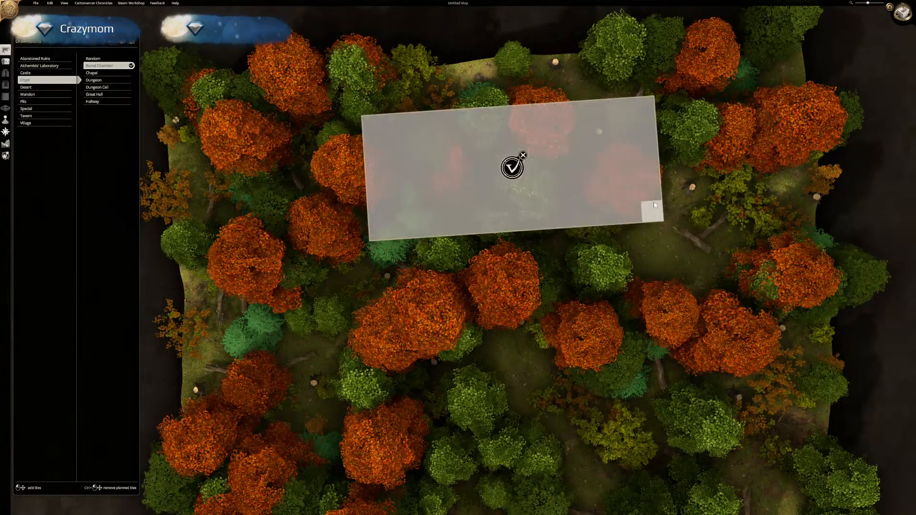
pyautogui.click(512, 168)
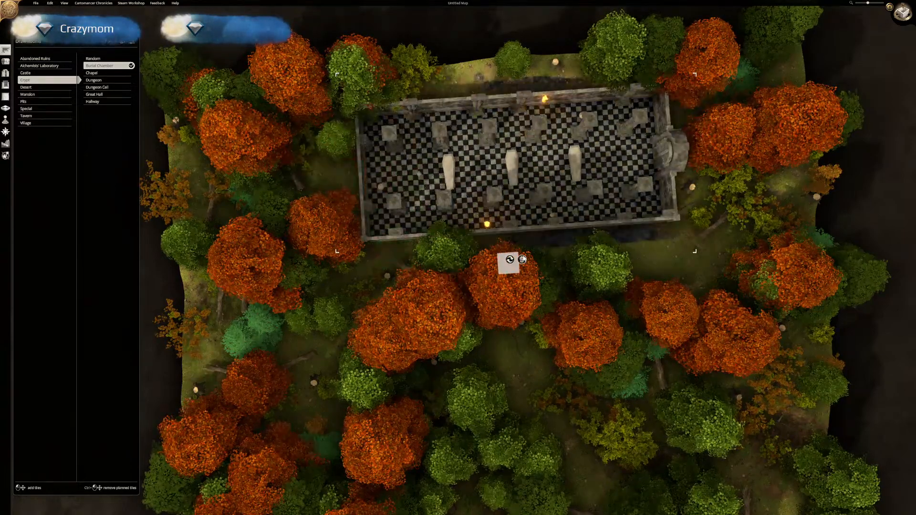
# Examine the burial chamber's interior up close, including its coffins, pillars and walls.
pyautogui.scroll(3, 532, 249)
pyautogui.scroll(5, 533, 249)
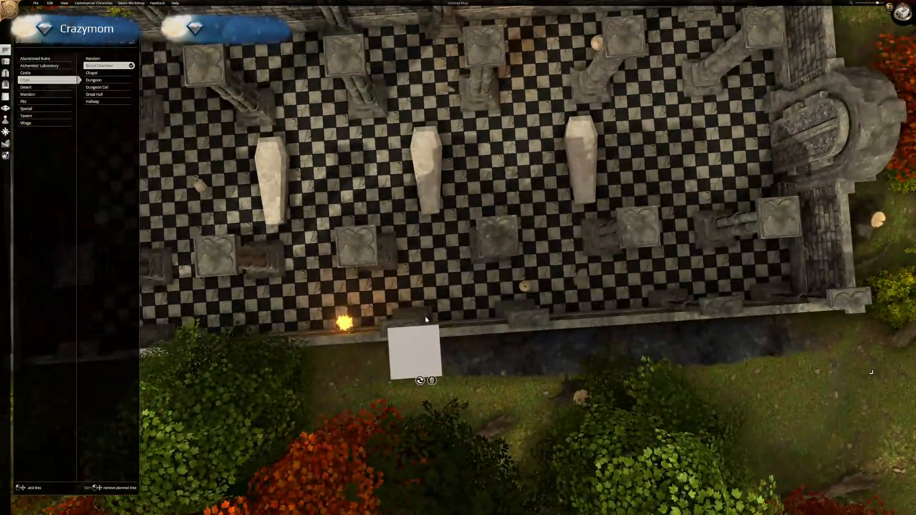
pyautogui.moveTo(418, 305); pyautogui.dragTo(409, 282, button='middle')
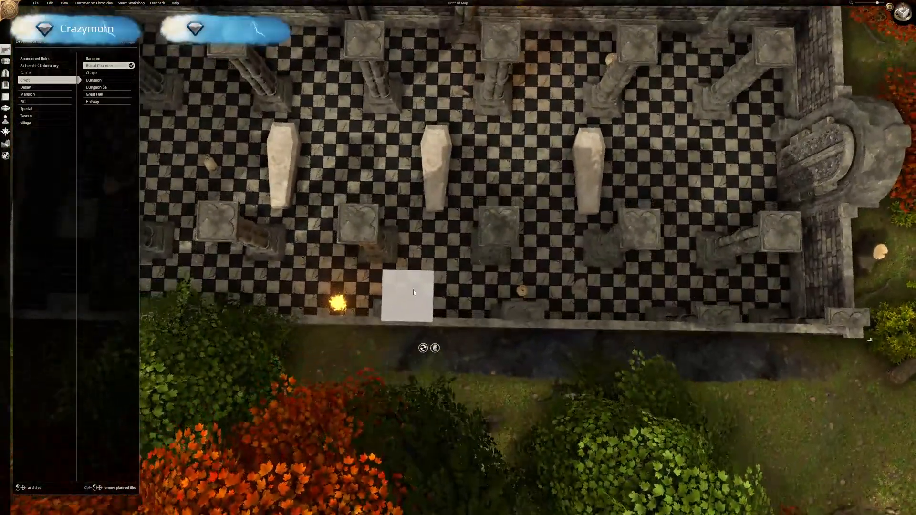
pyautogui.moveTo(406, 272); pyautogui.dragTo(556, 302, button='right')
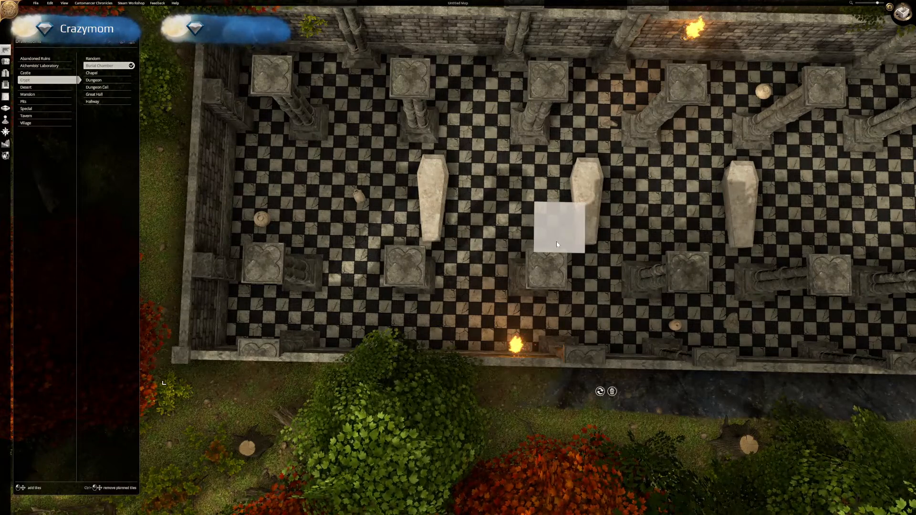
pyautogui.moveTo(671, 225)
pyautogui.mouseDown(button='middle')
pyautogui.moveTo(583, 202)
pyautogui.moveTo(689, 231)
pyautogui.moveTo(662, 229)
pyautogui.mouseUp(button='middle')
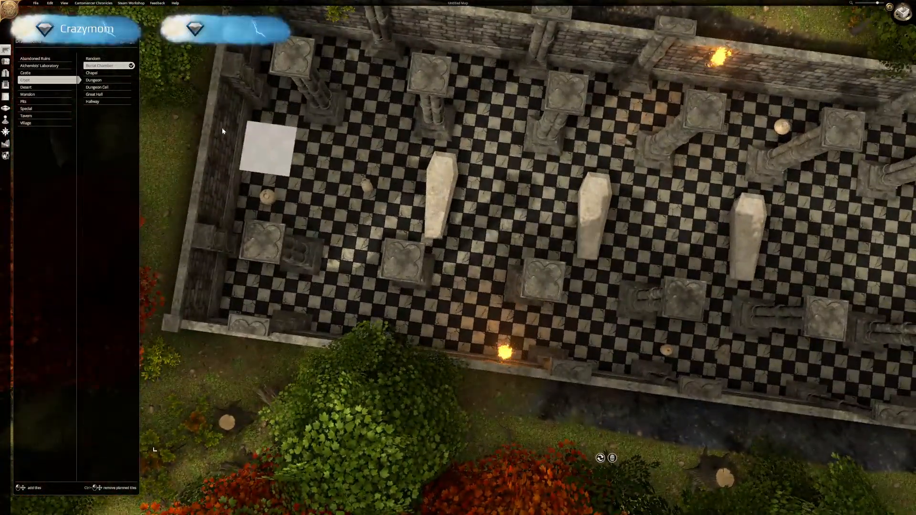
# Browse the placeable object categories and search the objects for "crypt".
pyautogui.click(5, 61)
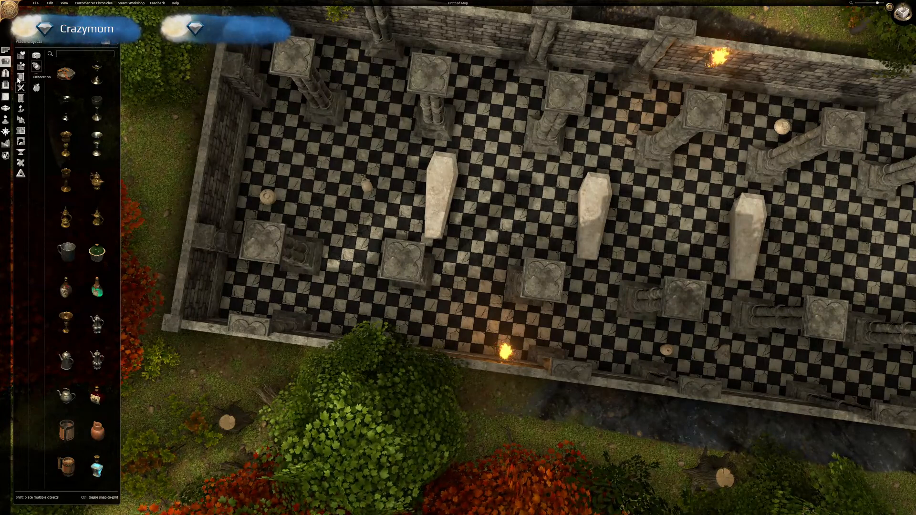
pyautogui.click(21, 100)
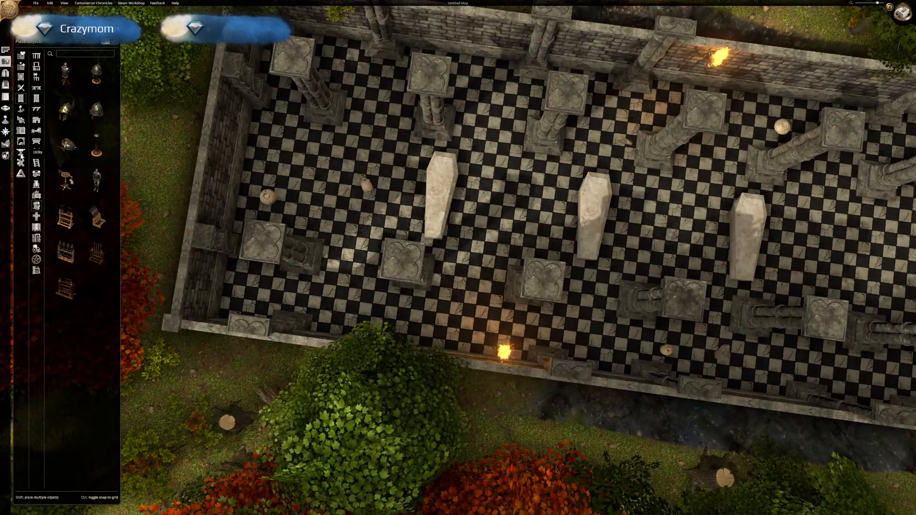
pyautogui.click(21, 154)
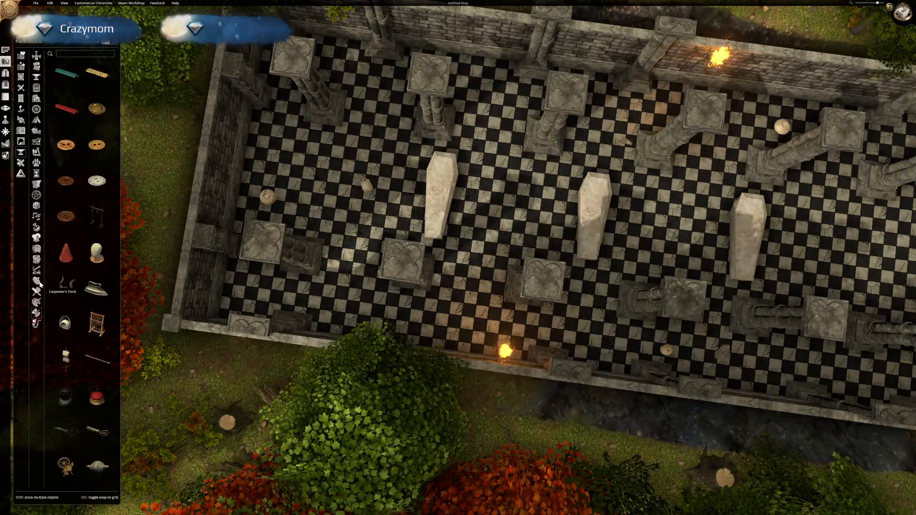
pyautogui.click(67, 54)
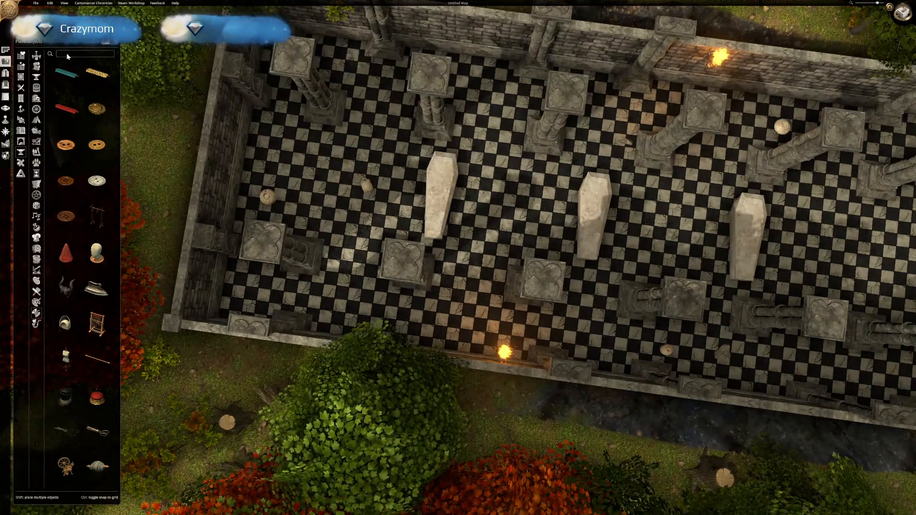
pyautogui.write('cry')
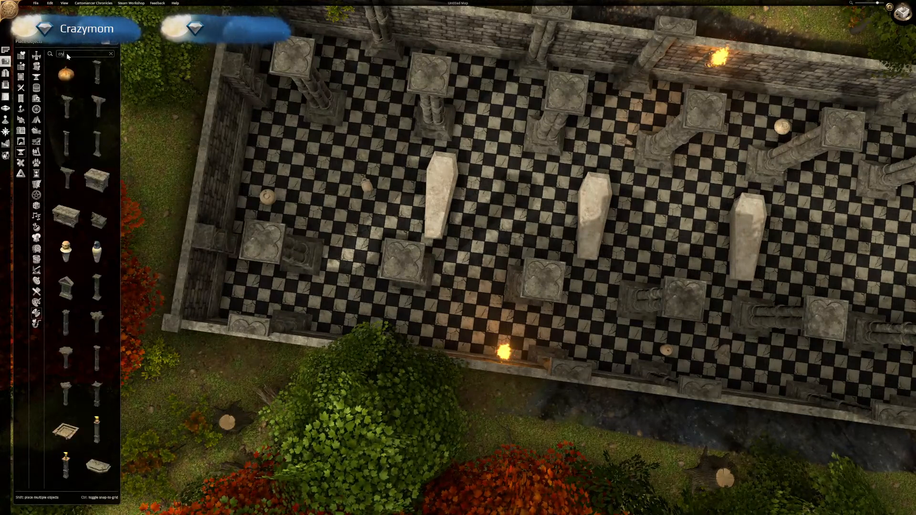
pyautogui.write('pt')
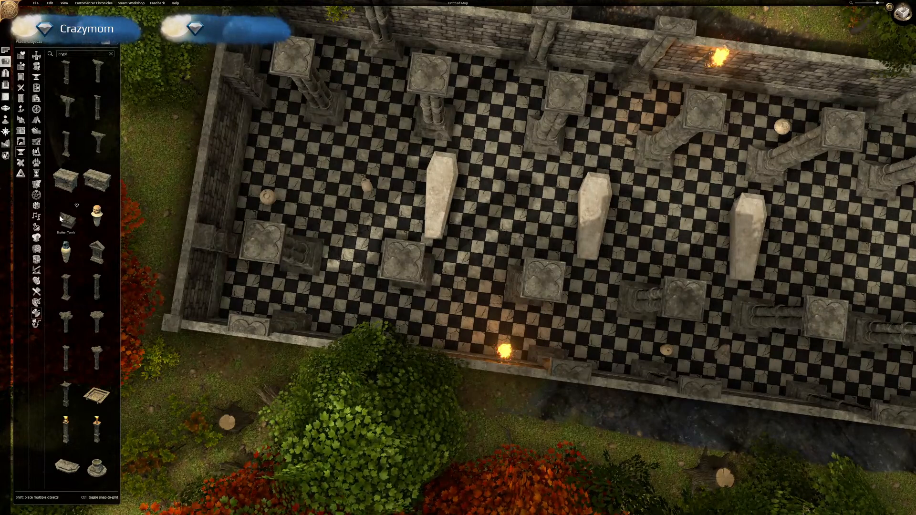
# Try out the cracked stone tomb beside the first coffin in the burial chamber, turning it parallel to the coffins.
pyautogui.click(91, 185)
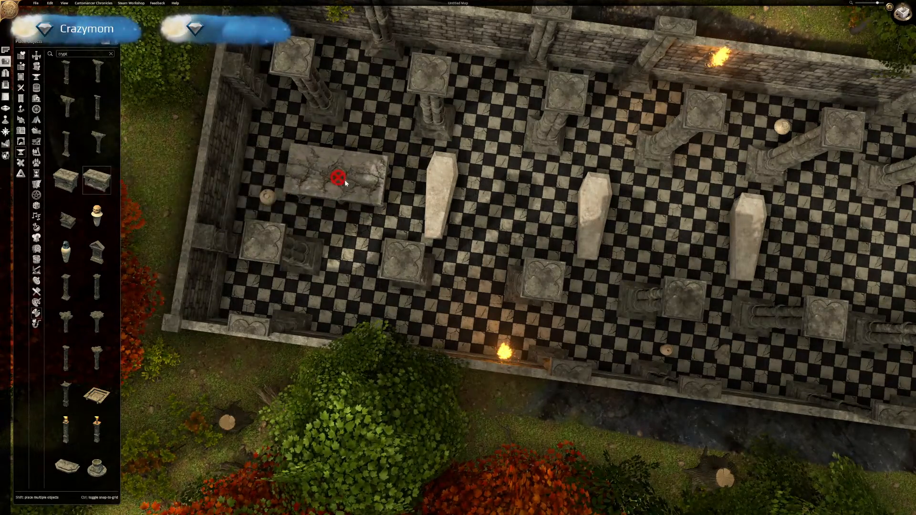
pyautogui.scroll(-2, 346, 182)
pyautogui.scroll(-3, 347, 179)
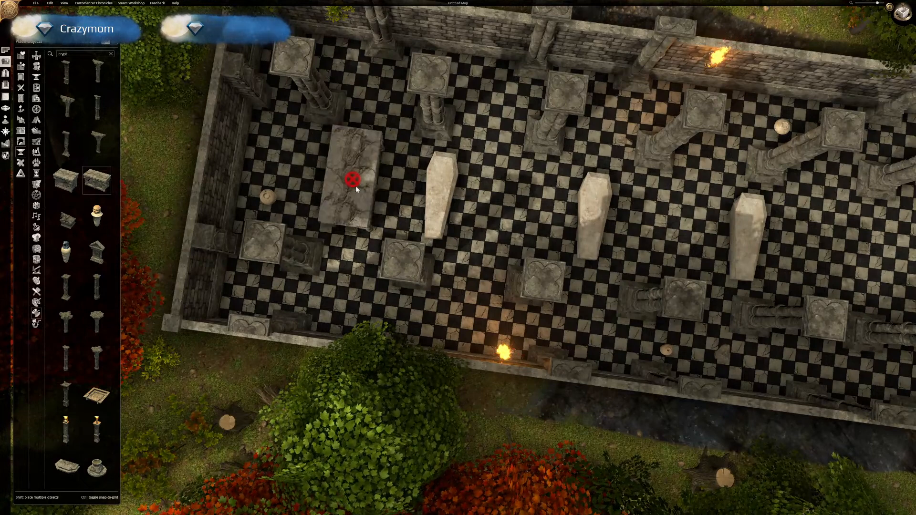
pyautogui.moveTo(362, 193)
pyautogui.mouseDown()
pyautogui.moveTo(307, 185)
pyautogui.moveTo(342, 185)
pyautogui.moveTo(334, 183)
pyautogui.moveTo(209, 184)
pyautogui.mouseUp()
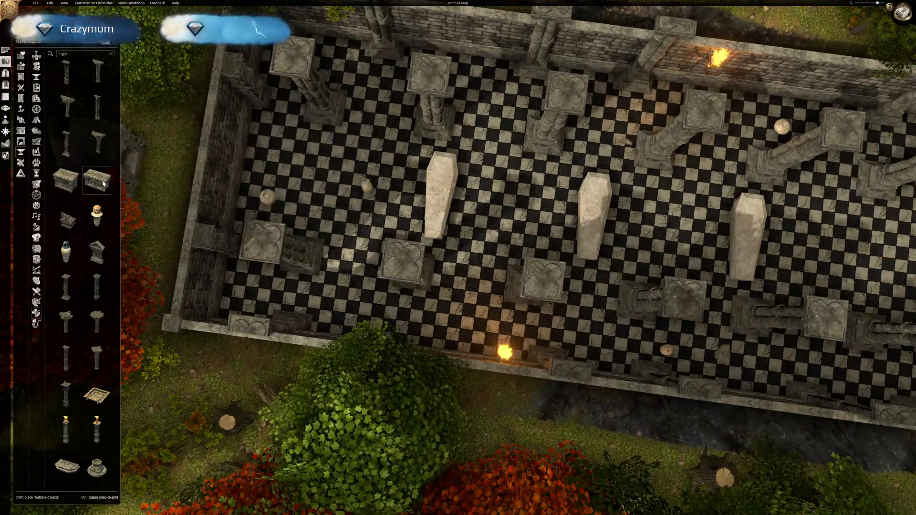
# Look through the crypt objects in the search results, from tombs and pillars to floor pieces and stone furniture.
pyautogui.scroll(-1, 76, 245)
pyautogui.scroll(-4, 78, 245)
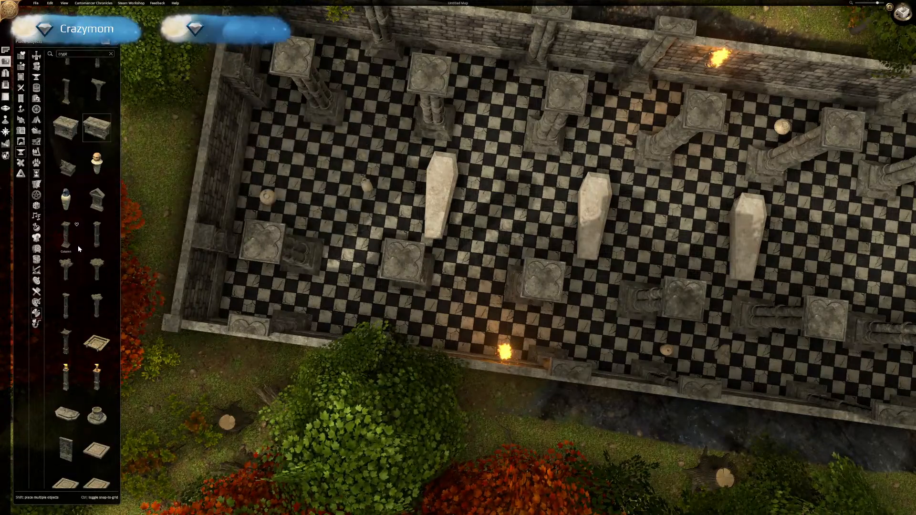
pyautogui.scroll(-3, 78, 247)
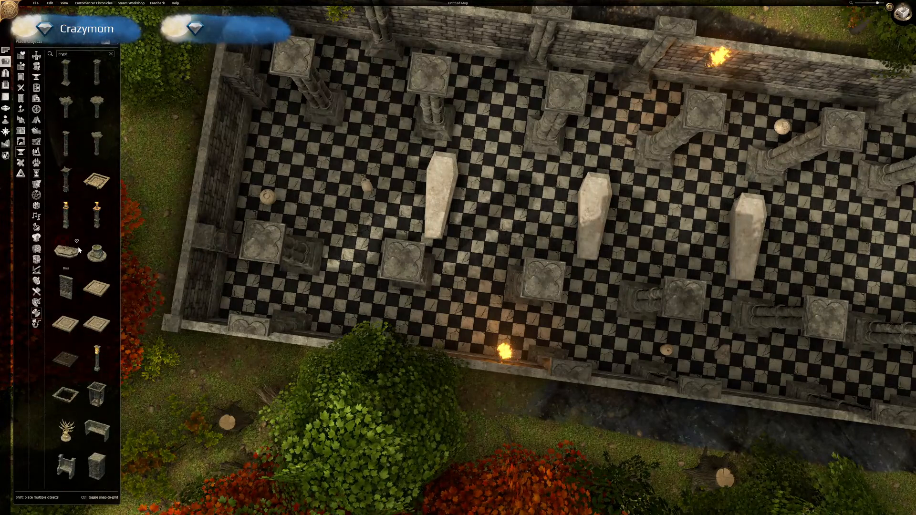
pyautogui.scroll(-2, 83, 283)
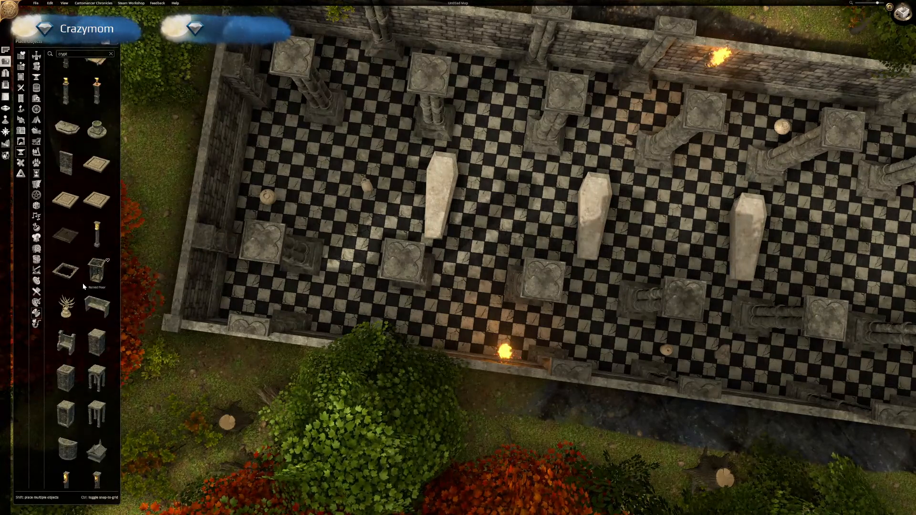
pyautogui.scroll(3, 78, 277)
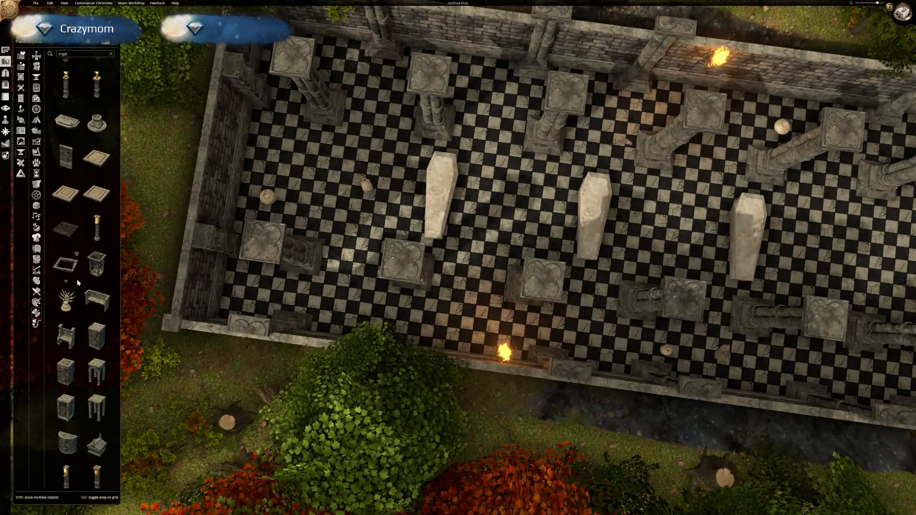
pyautogui.scroll(4, 76, 279)
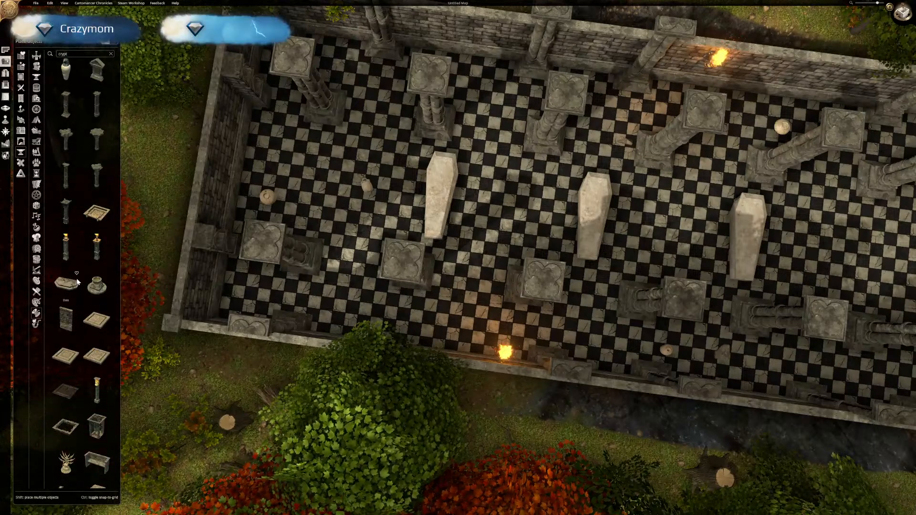
# Place a cracked stone tomb between the urns near the burial chamber's closed end wall, turned parallel to the coffins.
pyautogui.scroll(1, 74, 276)
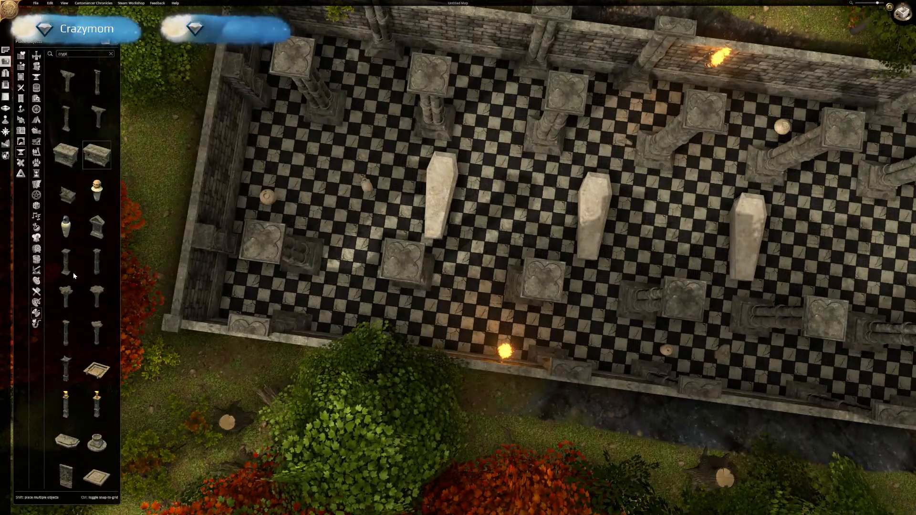
pyautogui.click(74, 188)
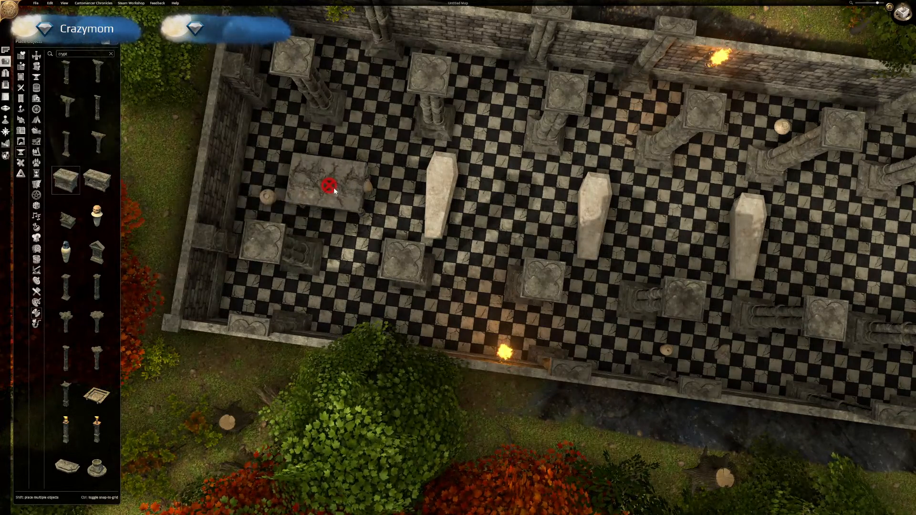
pyautogui.scroll(-3, 335, 188)
pyautogui.scroll(1, 340, 188)
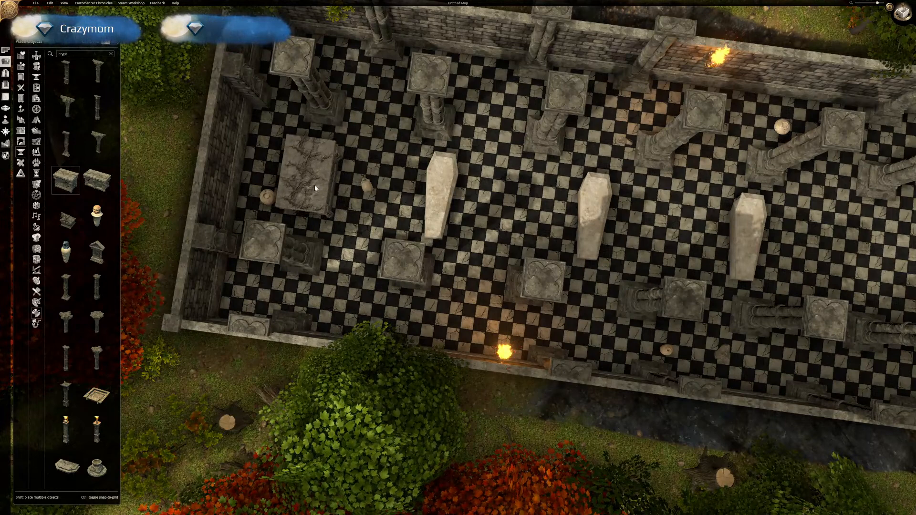
pyautogui.click(320, 187)
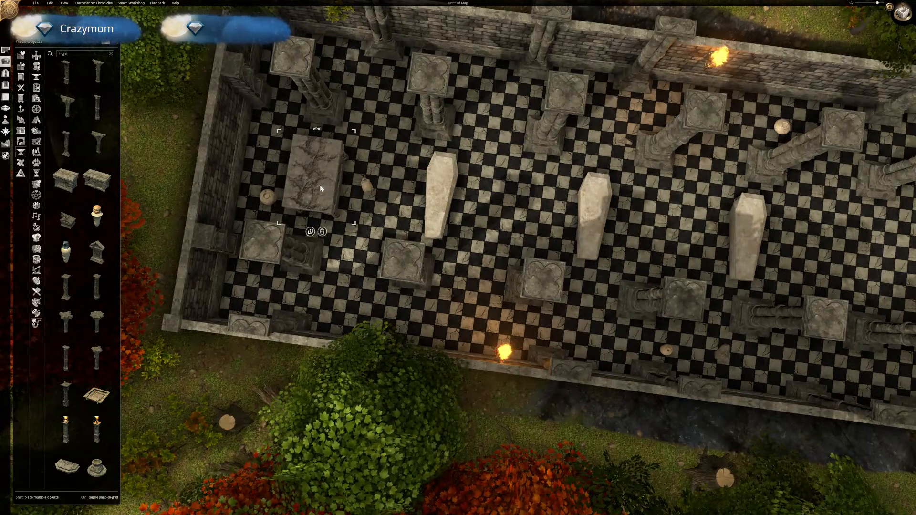
# Delete the three stone coffins from the middle of the burial chamber.
pyautogui.click(441, 195)
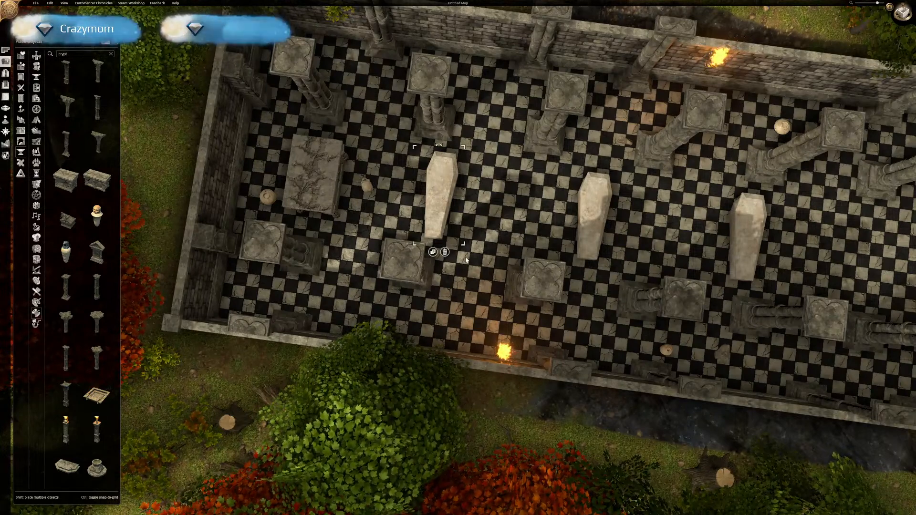
pyautogui.click(445, 252)
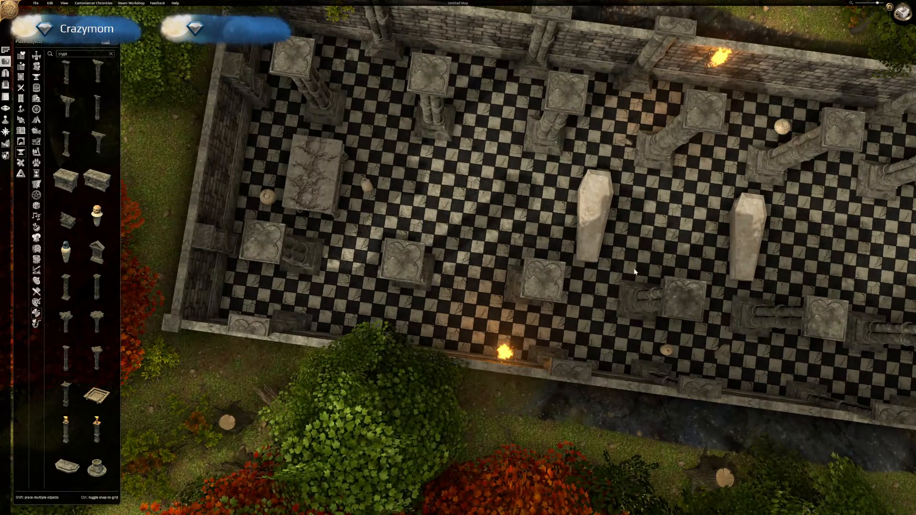
pyautogui.click(599, 273)
pyautogui.click(753, 293)
# Place a second cracked stone tomb beside the first one, turned parallel to it, between the two pillar rows.
pyautogui.scroll(3, 640, 227)
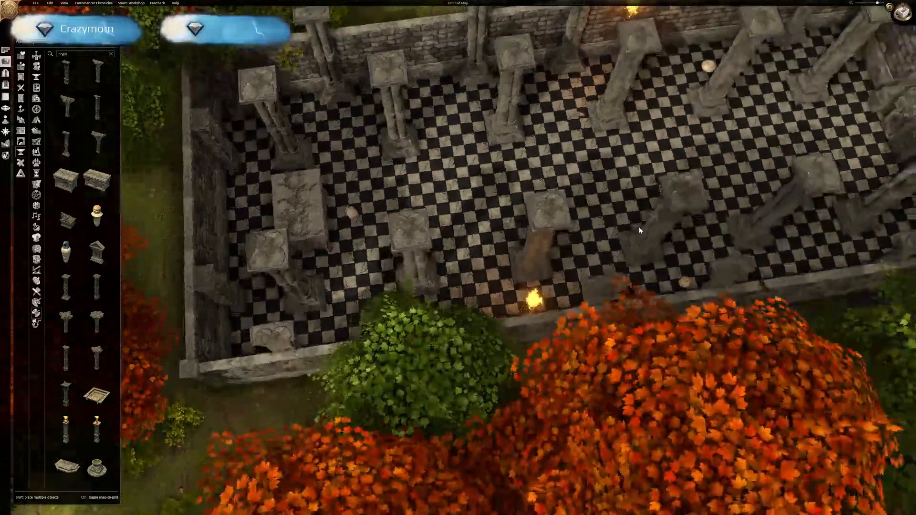
pyautogui.moveTo(640, 228); pyautogui.dragTo(622, 267, button='middle')
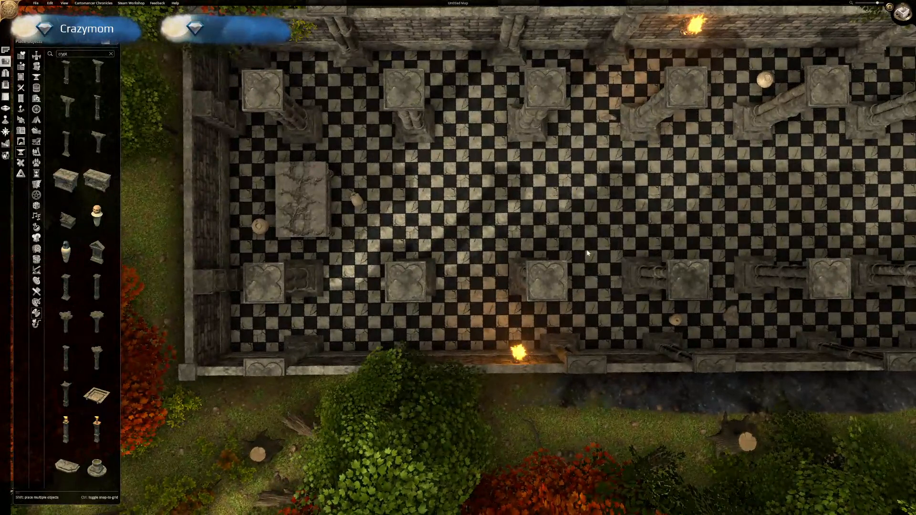
pyautogui.click(65, 180)
pyautogui.press('r')
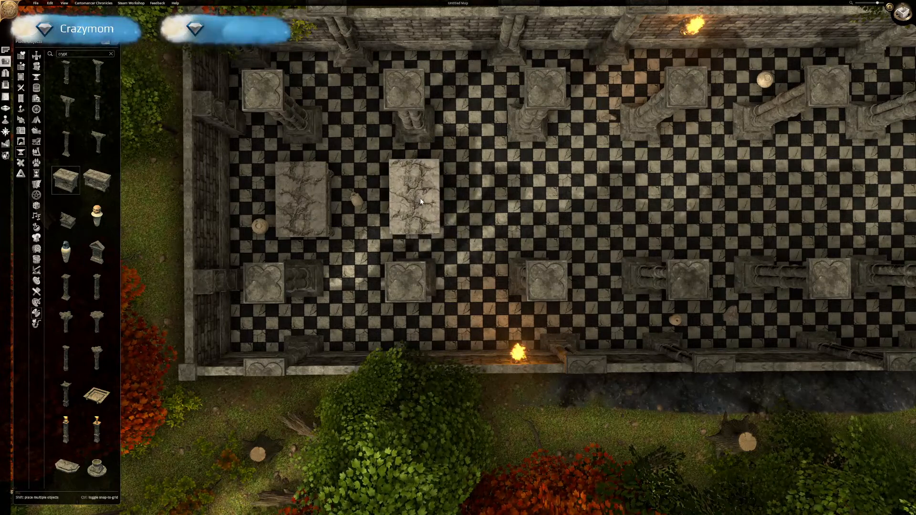
pyautogui.click(422, 199)
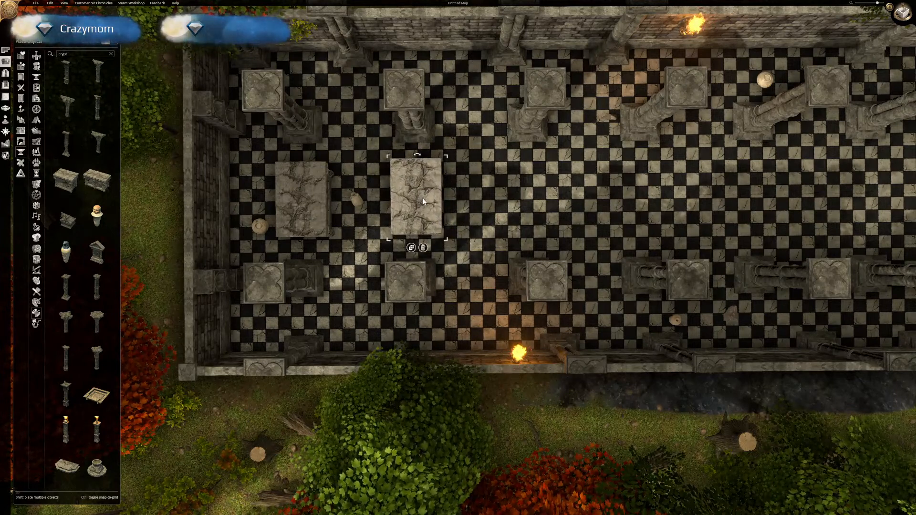
# Add a third and a fourth cracked stone tomb to the row, evenly spaced and parallel to the others.
pyautogui.click(67, 180)
pyautogui.scroll(-5, 540, 202)
pyautogui.scroll(1, 539, 200)
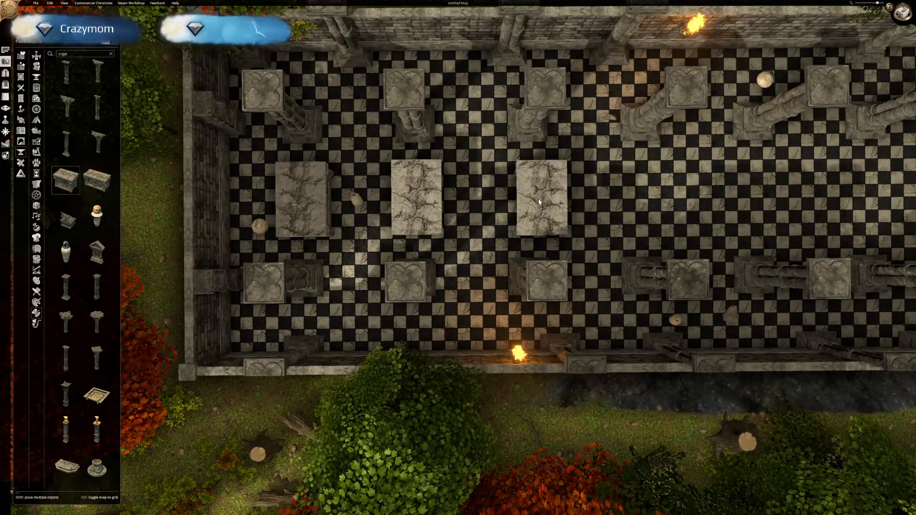
pyautogui.click(537, 197)
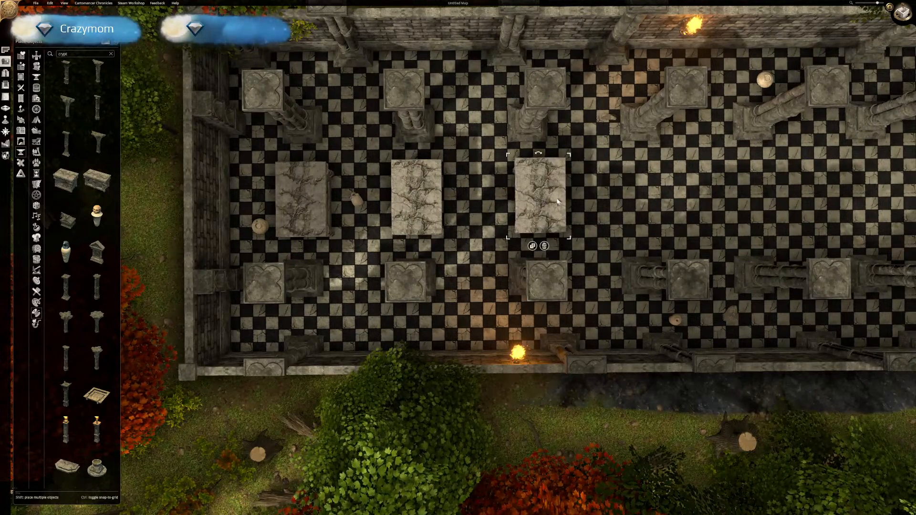
pyautogui.click(68, 180)
pyautogui.scroll(-2, 674, 209)
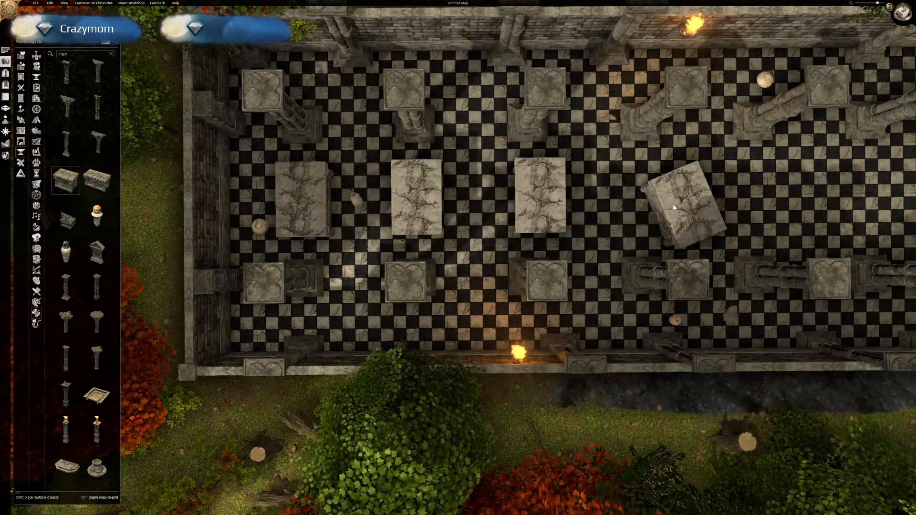
pyautogui.scroll(2, 659, 196)
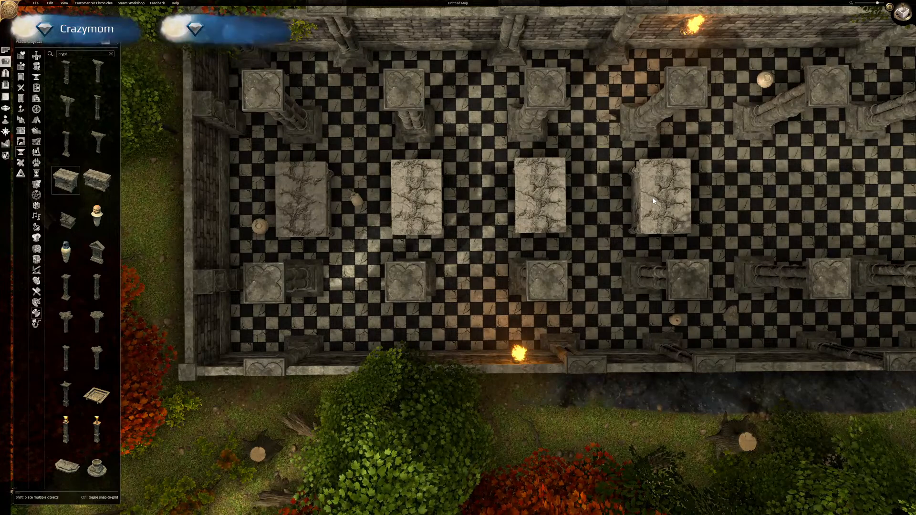
pyautogui.click(654, 199)
# Place a fifth cracked stone tomb at the end of the row toward the carved door, parallel to the others.
pyautogui.moveTo(711, 254)
pyautogui.mouseDown(button='middle')
pyautogui.moveTo(706, 265)
pyautogui.moveTo(657, 271)
pyautogui.moveTo(715, 258)
pyautogui.mouseUp(button='middle')
pyautogui.moveTo(739, 272); pyautogui.dragTo(573, 224, button='right')
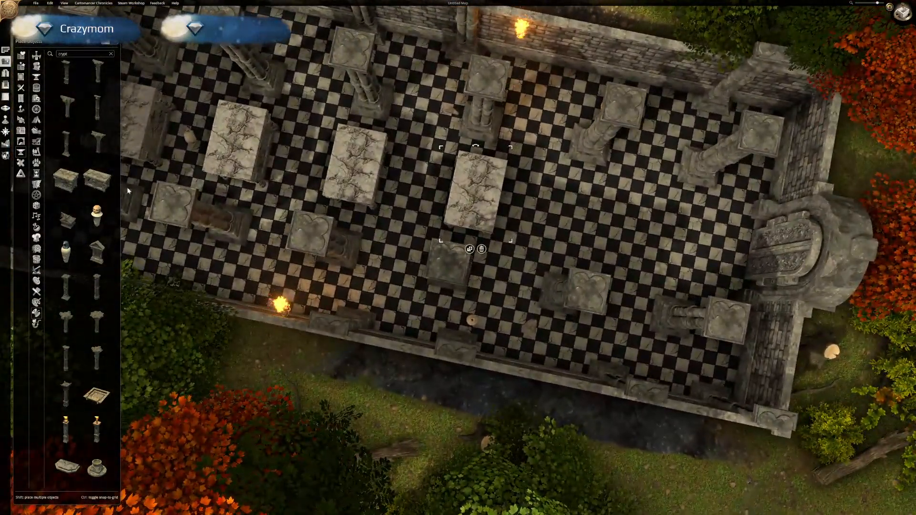
pyautogui.click(78, 186)
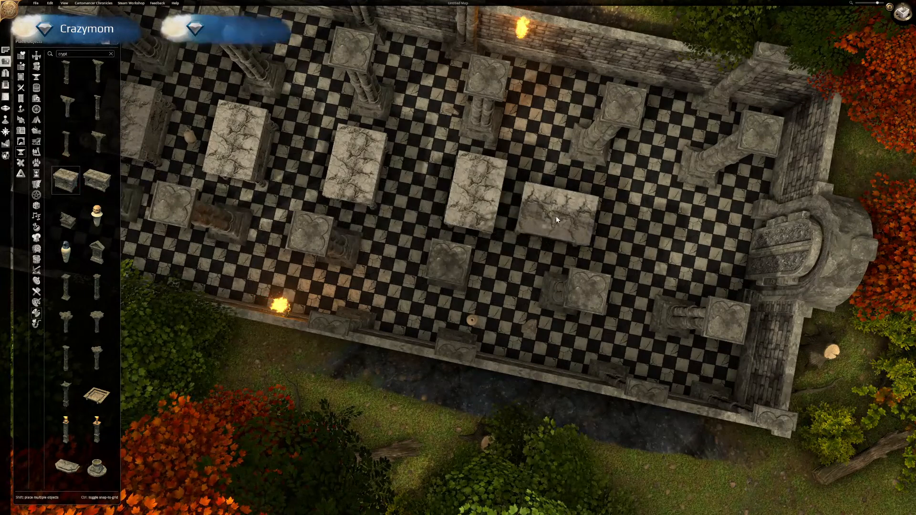
pyautogui.scroll(4, 577, 219)
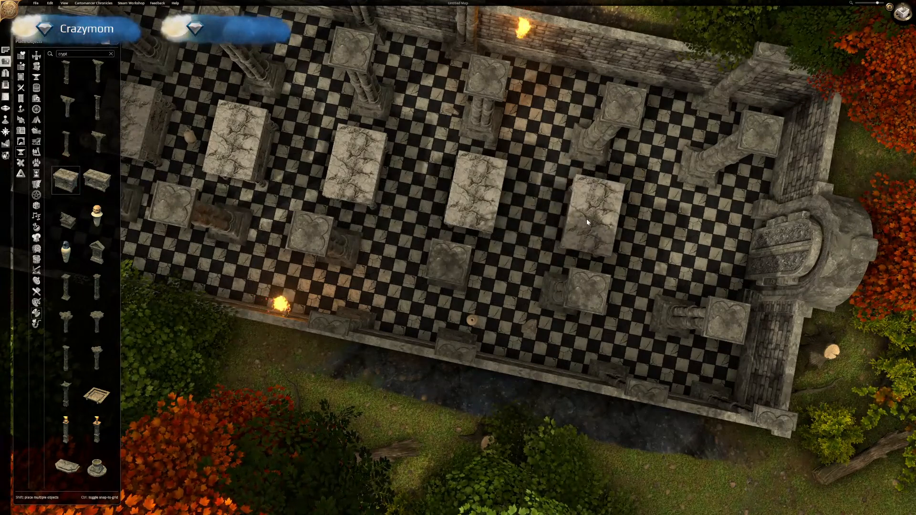
pyautogui.click(586, 219)
# Look over the row of tombs, then browse the light objects, including candles, torches and lanterns, for a wall light.
pyautogui.moveTo(414, 250); pyautogui.dragTo(589, 207, button='right')
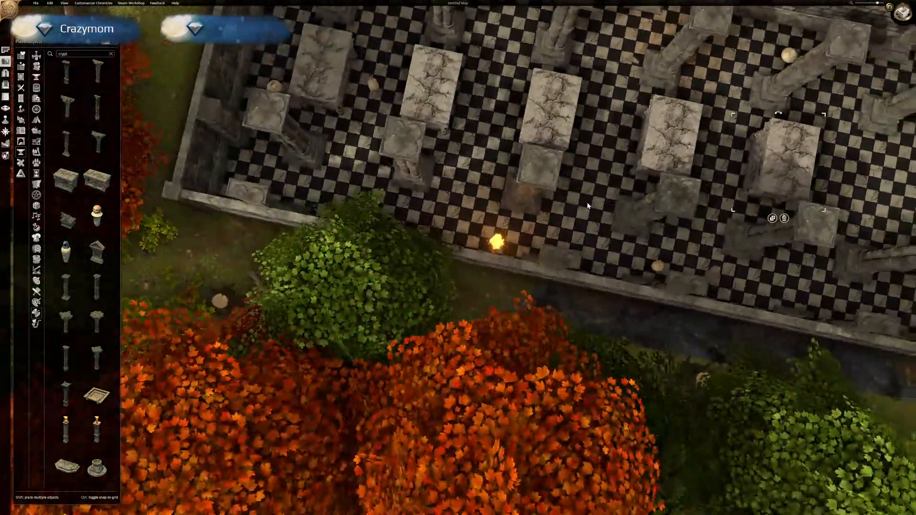
pyautogui.scroll(3, 549, 208)
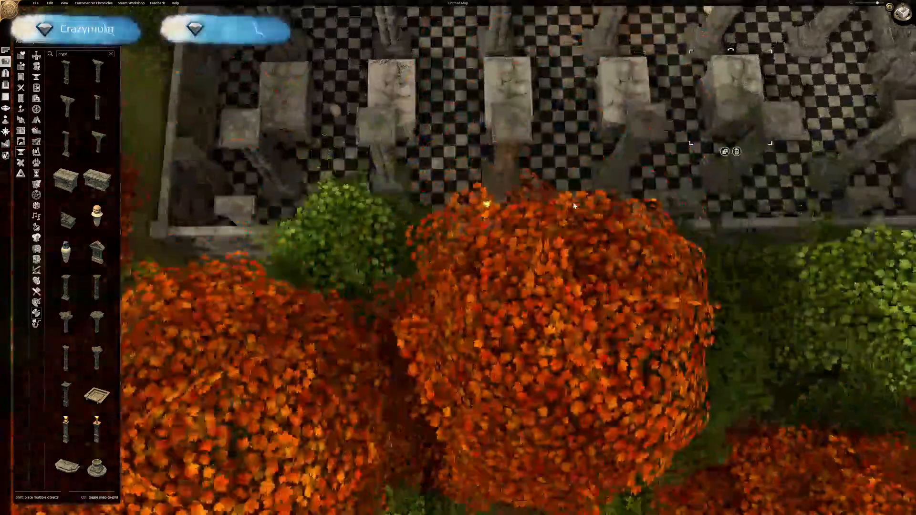
pyautogui.moveTo(574, 207)
pyautogui.mouseDown(button='middle')
pyautogui.moveTo(577, 220)
pyautogui.moveTo(552, 208)
pyautogui.moveTo(570, 212)
pyautogui.mouseUp(button='middle')
pyautogui.moveTo(590, 191); pyautogui.dragTo(549, 296, button='right')
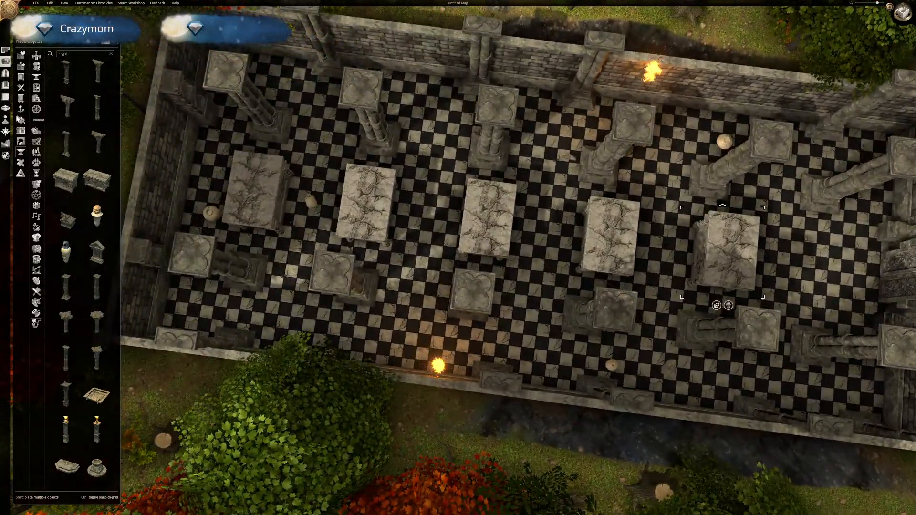
pyautogui.click(20, 111)
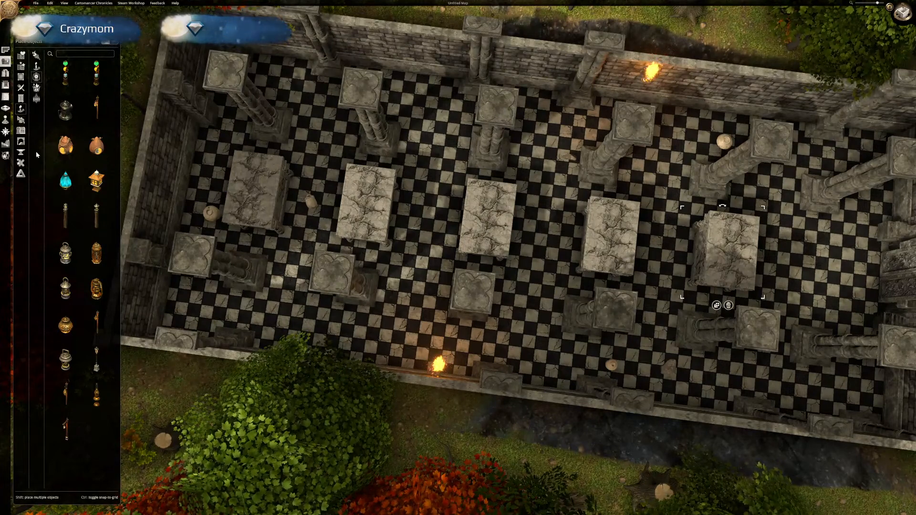
pyautogui.click(37, 68)
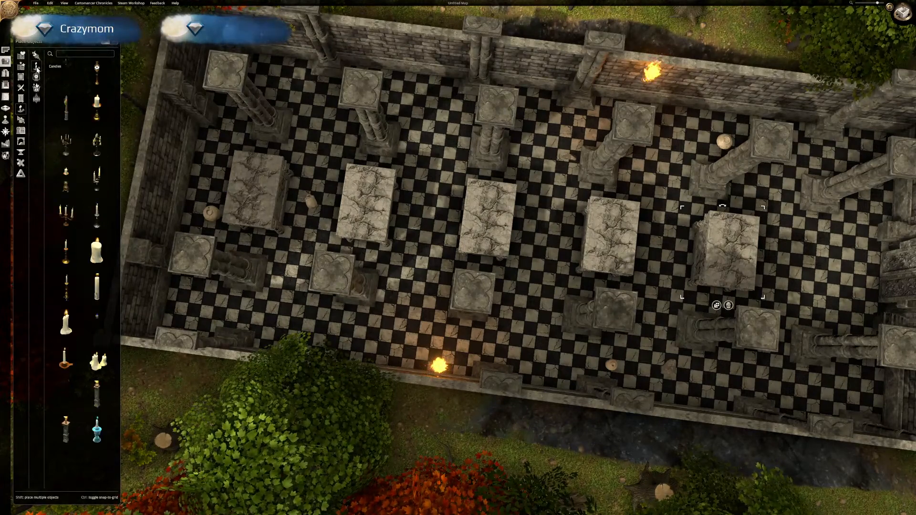
pyautogui.click(37, 56)
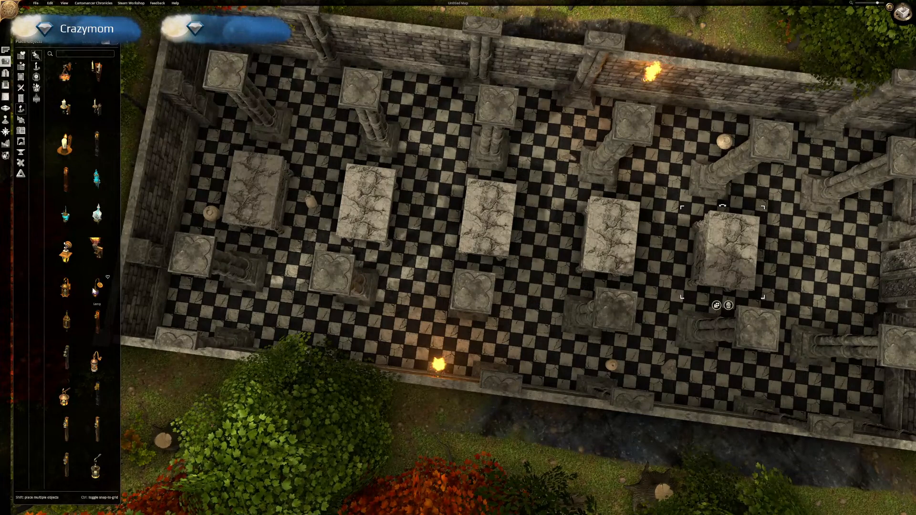
pyautogui.click(97, 251)
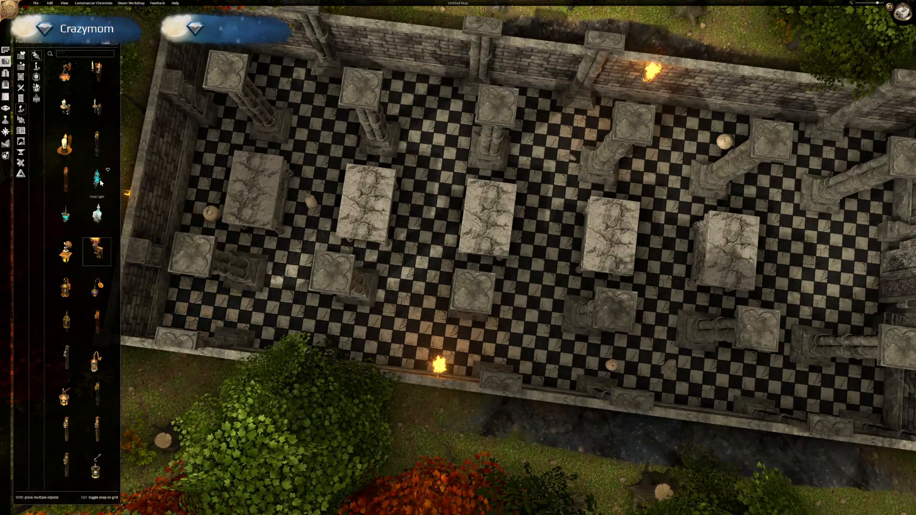
pyautogui.scroll(-3, 76, 299)
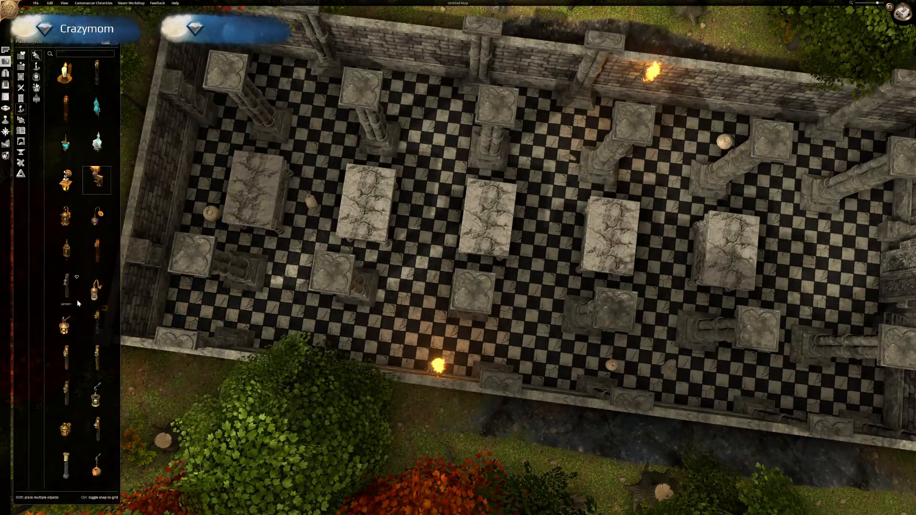
pyautogui.scroll(-5, 78, 304)
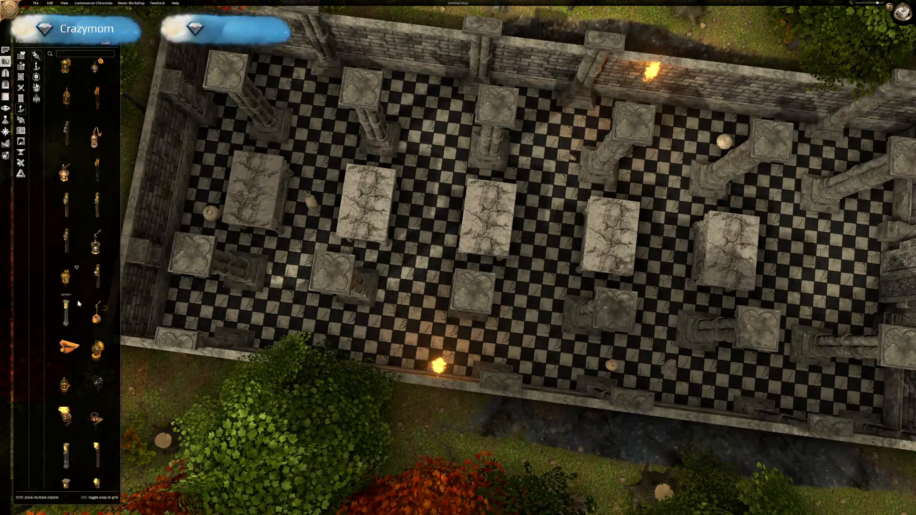
pyautogui.scroll(1, 79, 304)
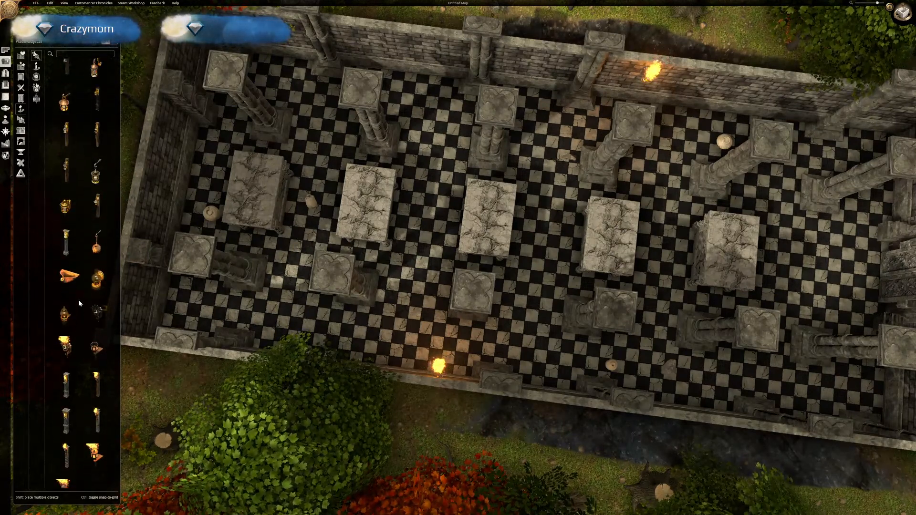
pyautogui.scroll(4, 79, 300)
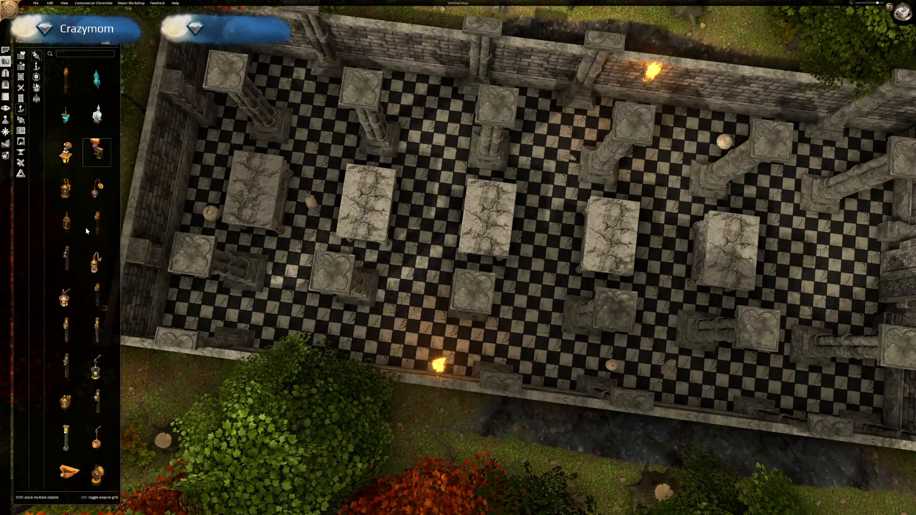
# Mount one Frost Light on the chamber's short end wall behind the first tomb and another on the long back wall.
pyautogui.click(67, 121)
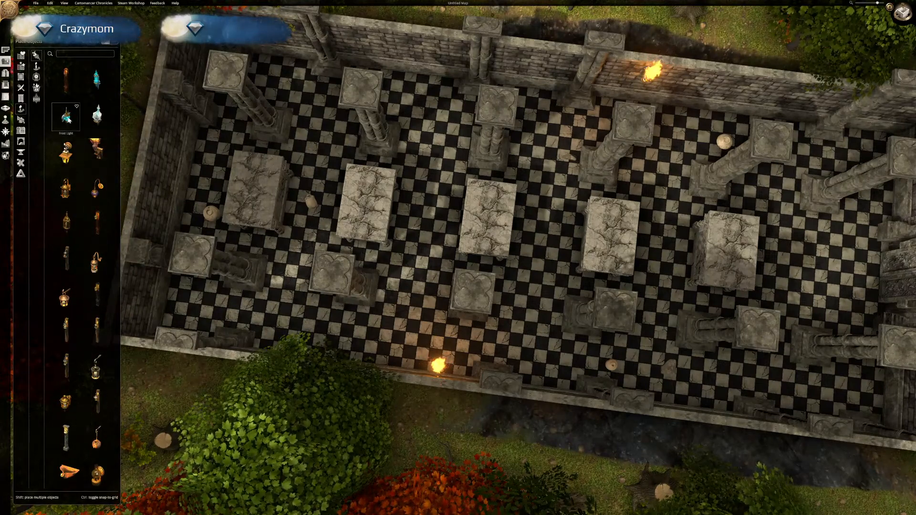
pyautogui.click(155, 214)
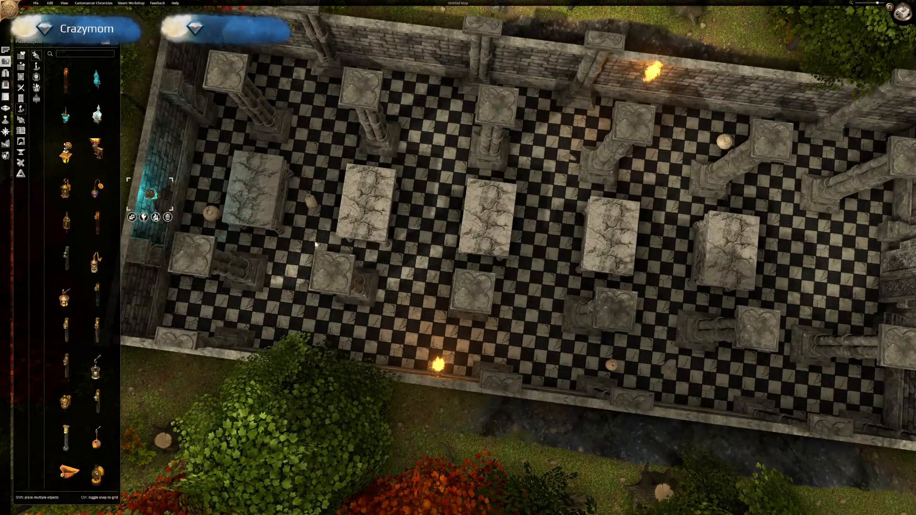
pyautogui.click(70, 121)
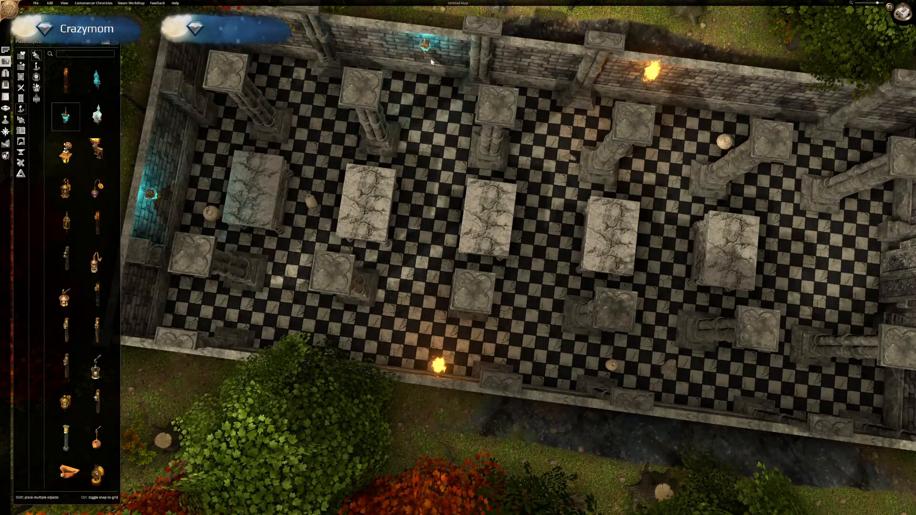
# Replace the torch on the chamber's long back wall with a Frost Light and mount another farther along toward the carved door.
pyautogui.click(652, 80)
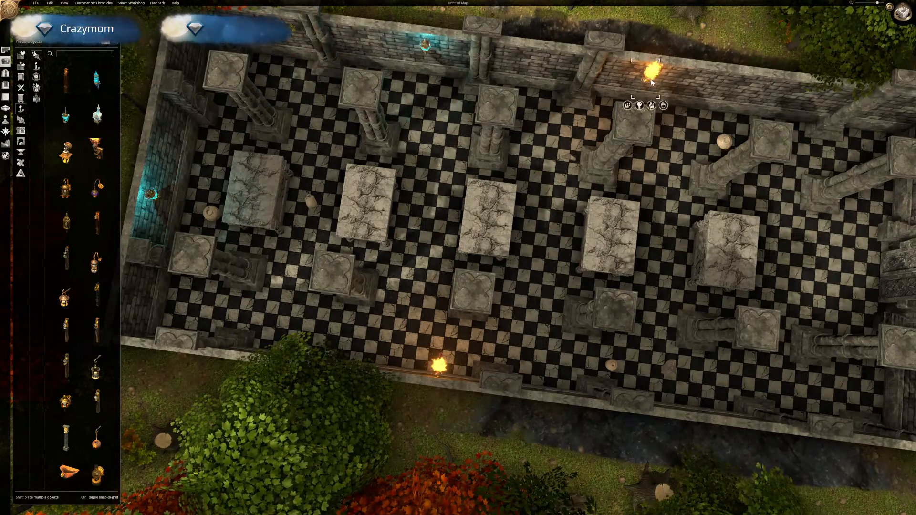
pyautogui.click(664, 106)
pyautogui.click(69, 117)
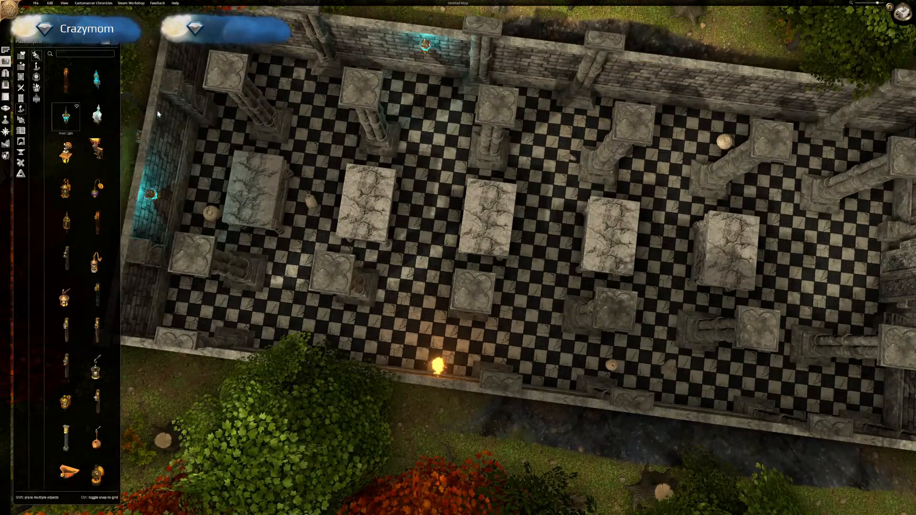
pyautogui.click(659, 85)
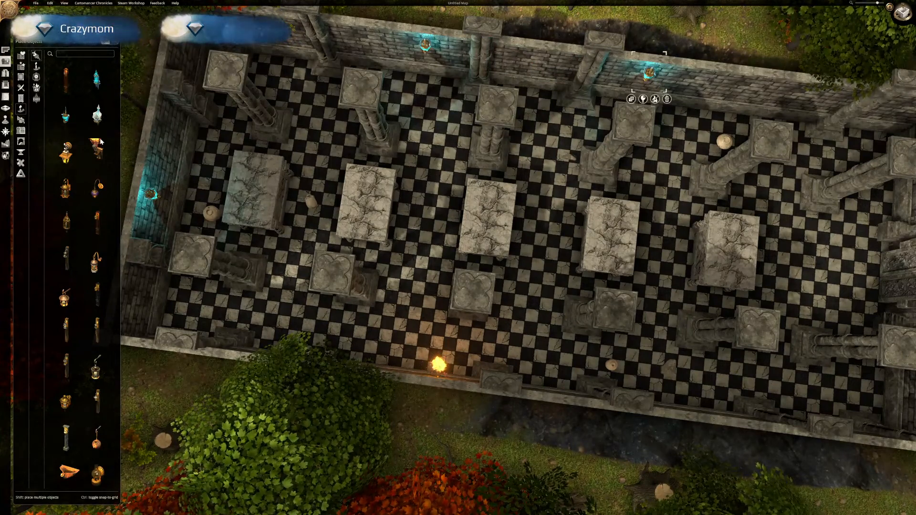
pyautogui.click(66, 116)
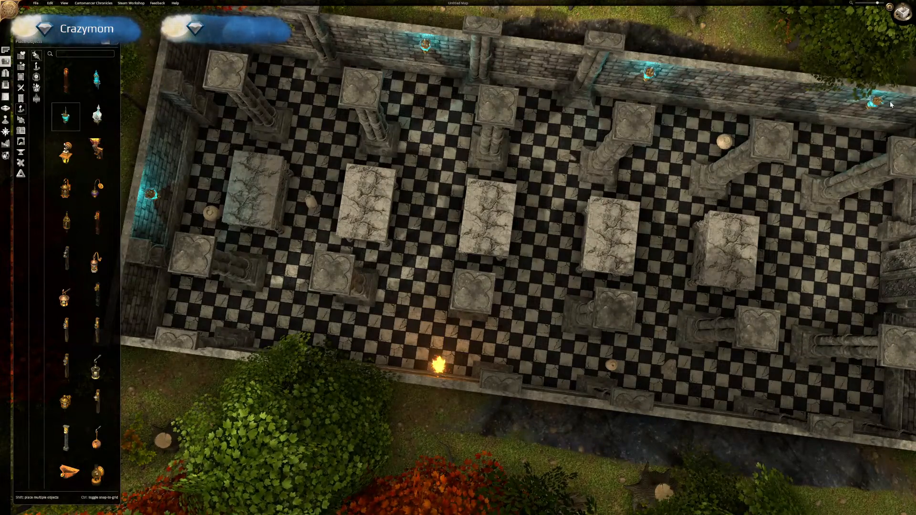
pyautogui.click(828, 104)
# Mount two Frost Lights on the opposite long wall, between the carved-door end and the remaining torch.
pyautogui.moveTo(827, 175); pyautogui.dragTo(391, 185, button='middle')
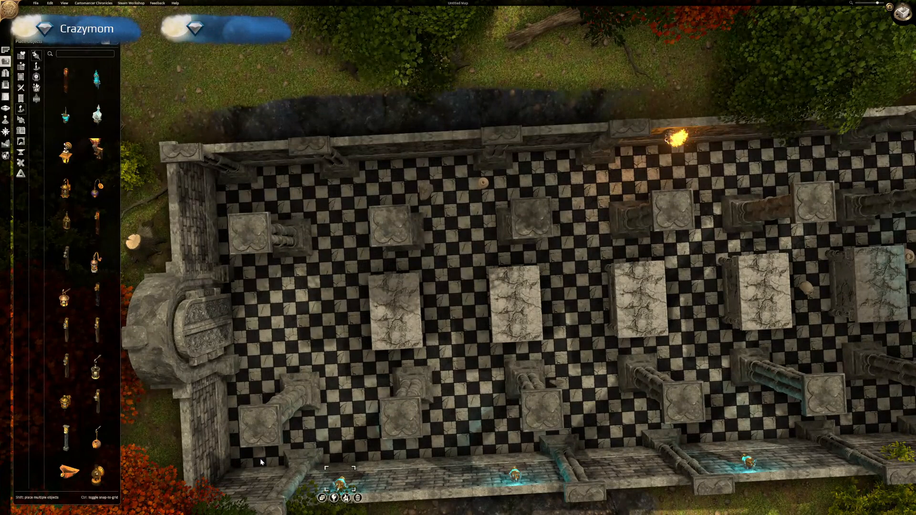
pyautogui.click(322, 498)
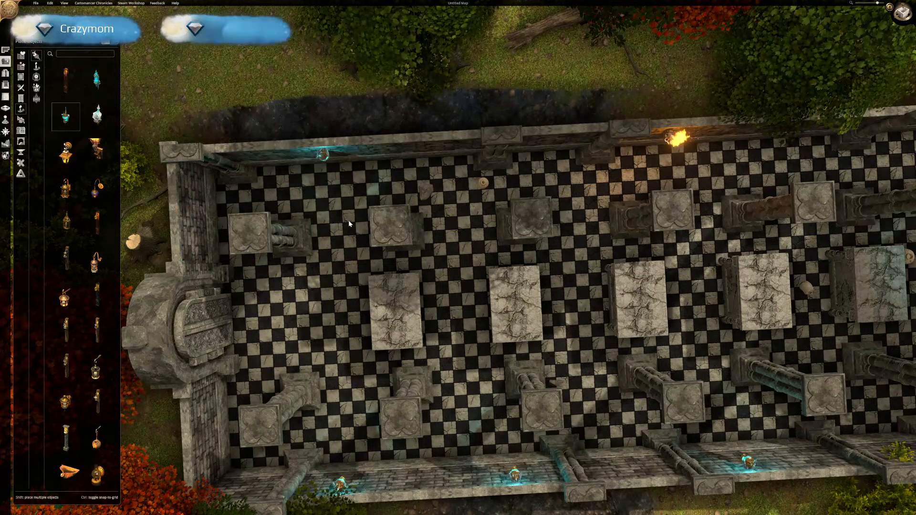
pyautogui.click(323, 166)
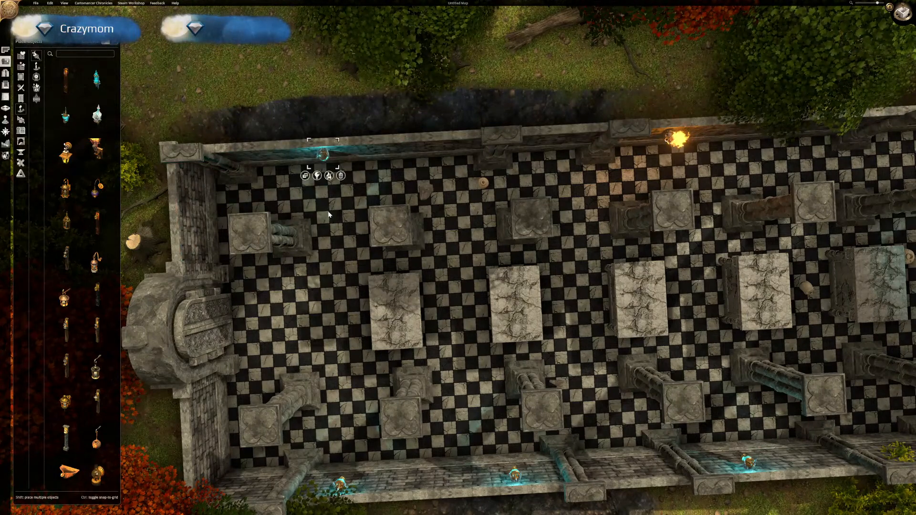
pyautogui.click(67, 117)
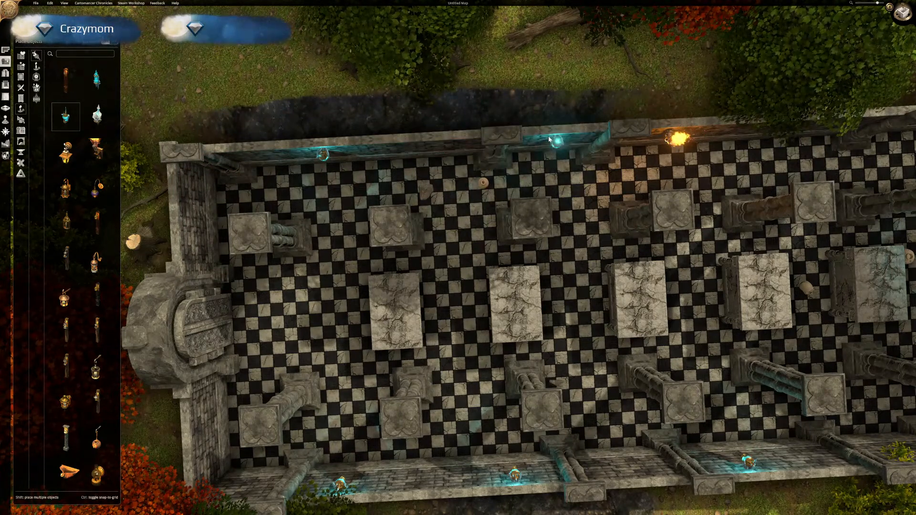
# Delete the remaining torch on that long wall and mount a Frost Light in its place.
pyautogui.moveTo(575, 208); pyautogui.dragTo(377, 233, button='right')
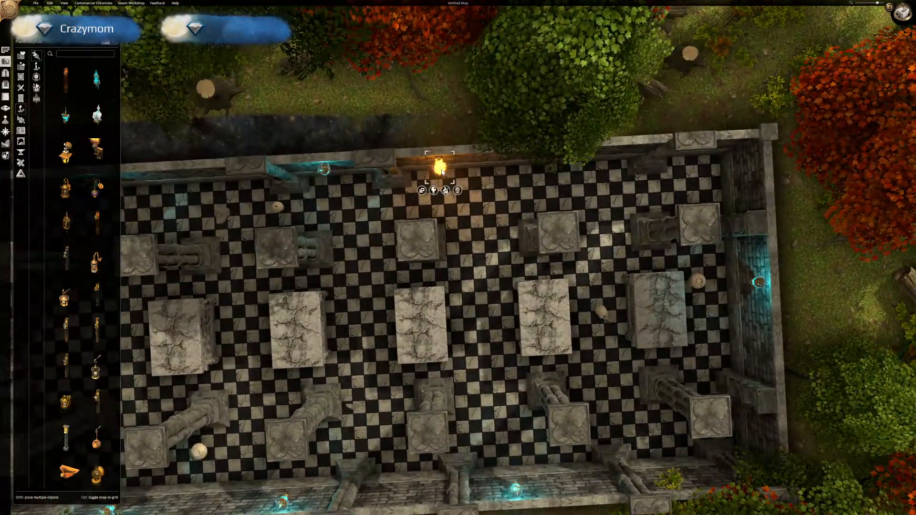
pyautogui.click(458, 190)
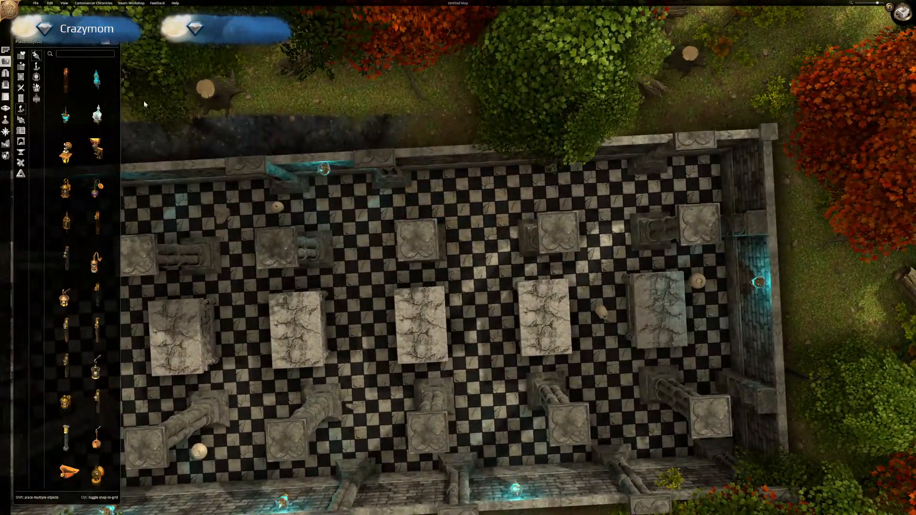
pyautogui.click(66, 119)
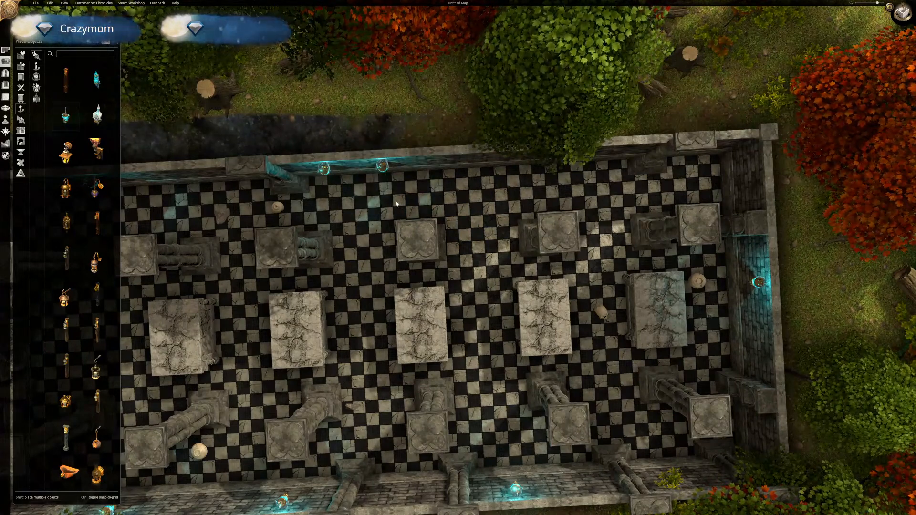
pyautogui.click(469, 168)
# Delete the large carved door from the chamber's short end wall.
pyautogui.moveTo(387, 239); pyautogui.dragTo(622, 139, button='right')
pyautogui.moveTo(517, 187); pyautogui.dragTo(248, 167, button='middle')
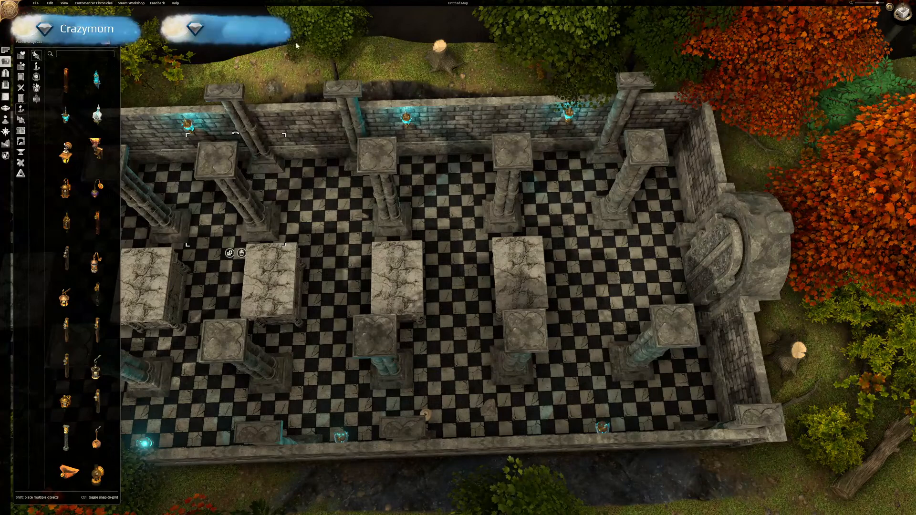
pyautogui.scroll(-2, 349, 60)
pyautogui.scroll(-3, 304, 202)
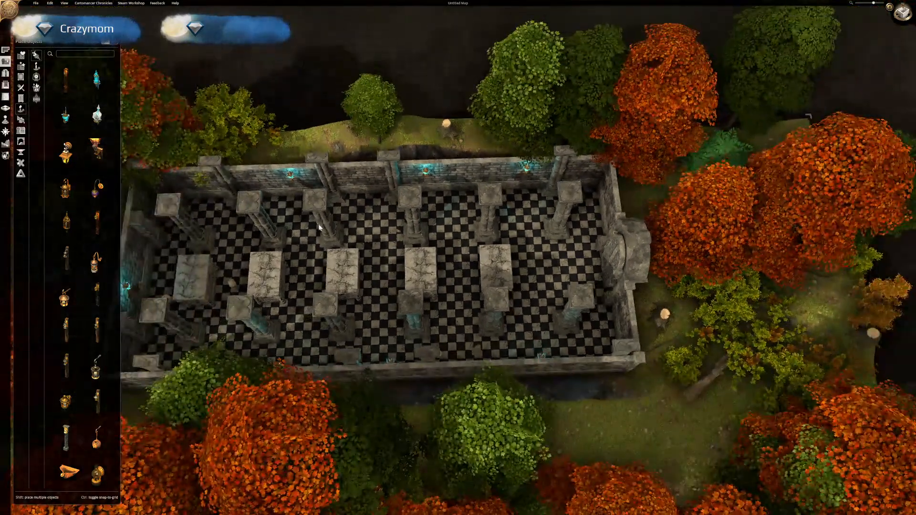
pyautogui.moveTo(320, 227); pyautogui.dragTo(484, 247, button='right')
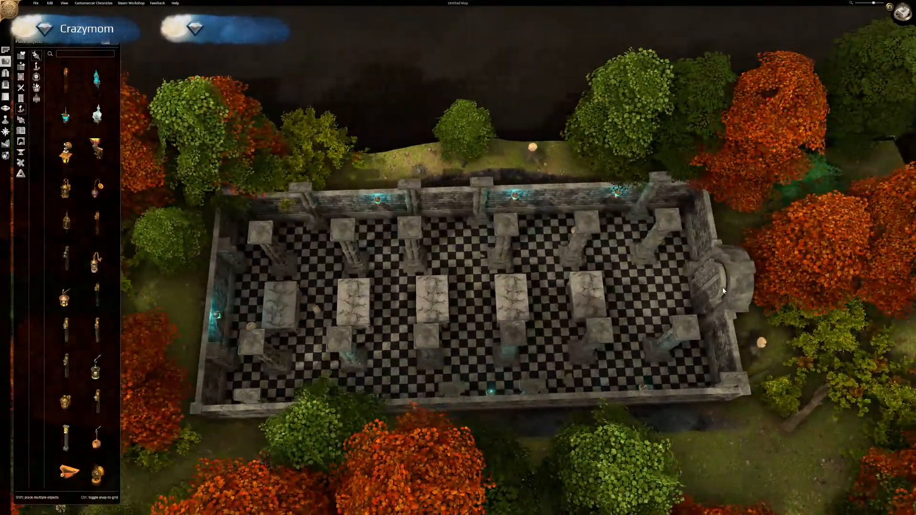
pyautogui.click(725, 288)
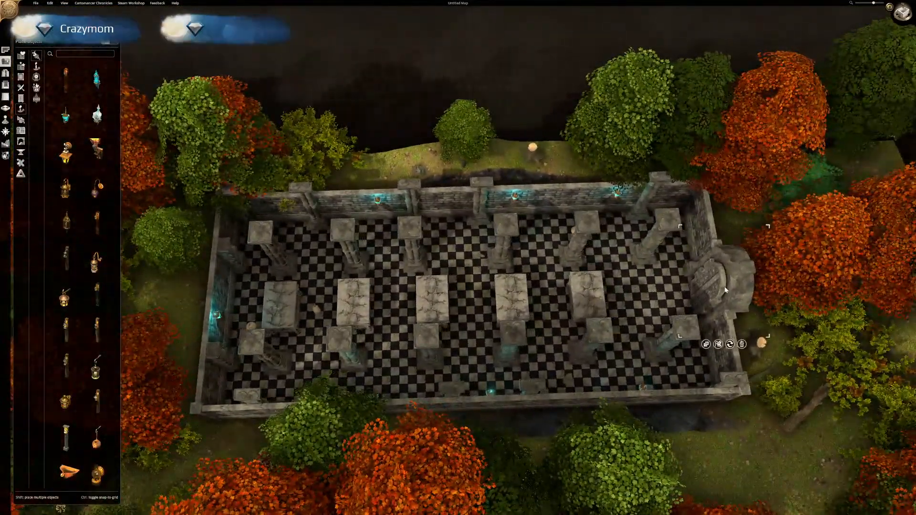
pyautogui.click(742, 344)
# Outline a two-tile-wide Crypt Hallway running outward from the chamber's front long wall, at the end farther from the deleted door.
pyautogui.moveTo(602, 400); pyautogui.dragTo(577, 239, button='right')
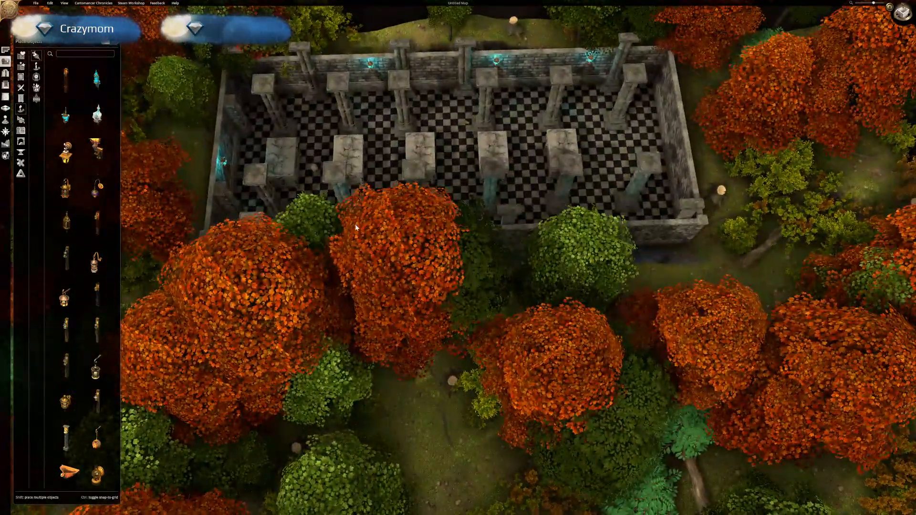
pyautogui.click(5, 50)
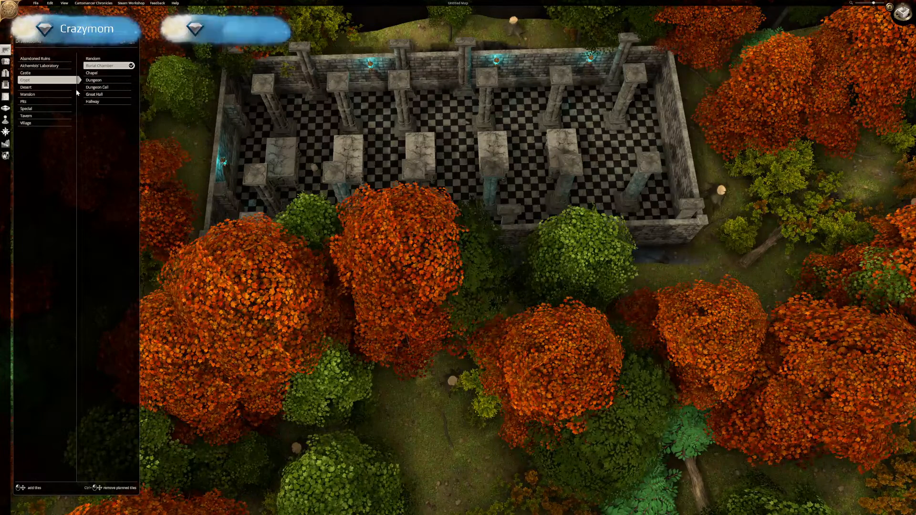
pyautogui.click(101, 96)
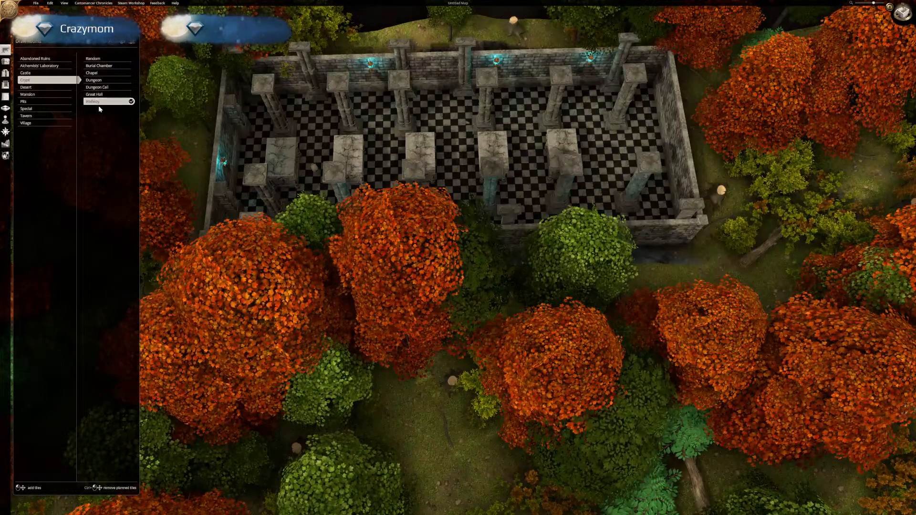
pyautogui.moveTo(226, 174); pyautogui.dragTo(377, 245, button='right')
pyautogui.moveTo(407, 317); pyautogui.dragTo(357, 280, button='right')
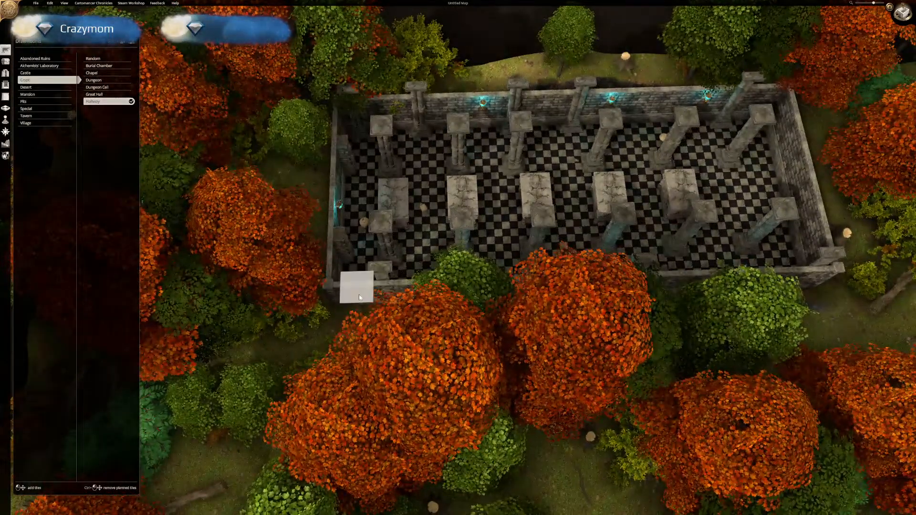
pyautogui.moveTo(361, 329); pyautogui.dragTo(394, 500)
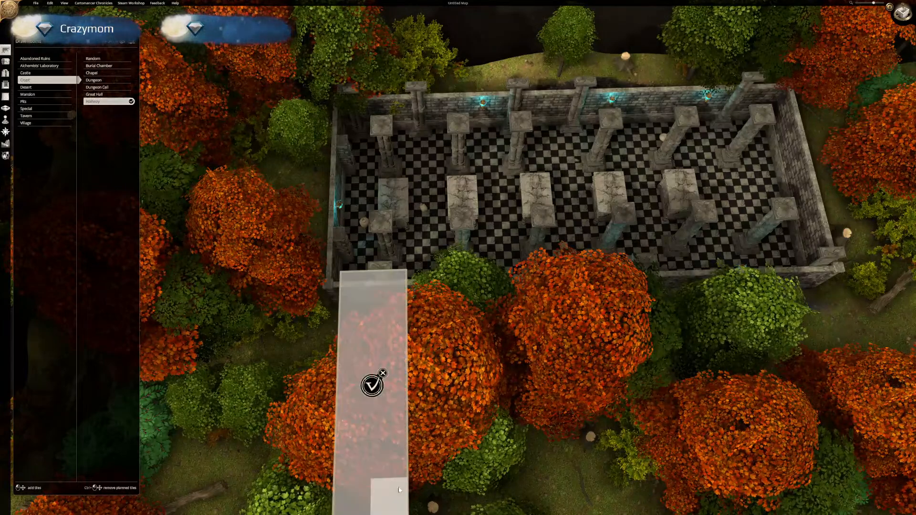
# Outline a second two-tile-wide hallway near the other end of the same wall and build both hallways.
pyautogui.moveTo(711, 341); pyautogui.dragTo(497, 312, button='right')
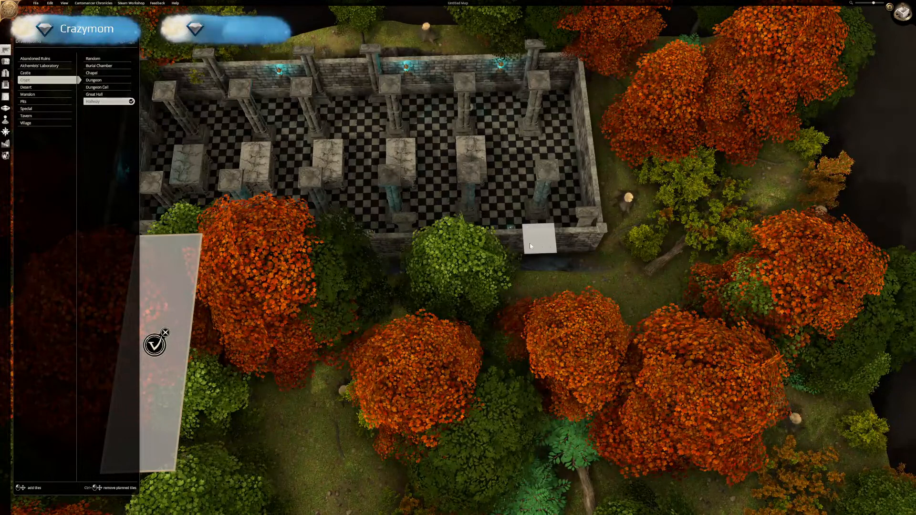
pyautogui.moveTo(535, 253); pyautogui.dragTo(555, 445)
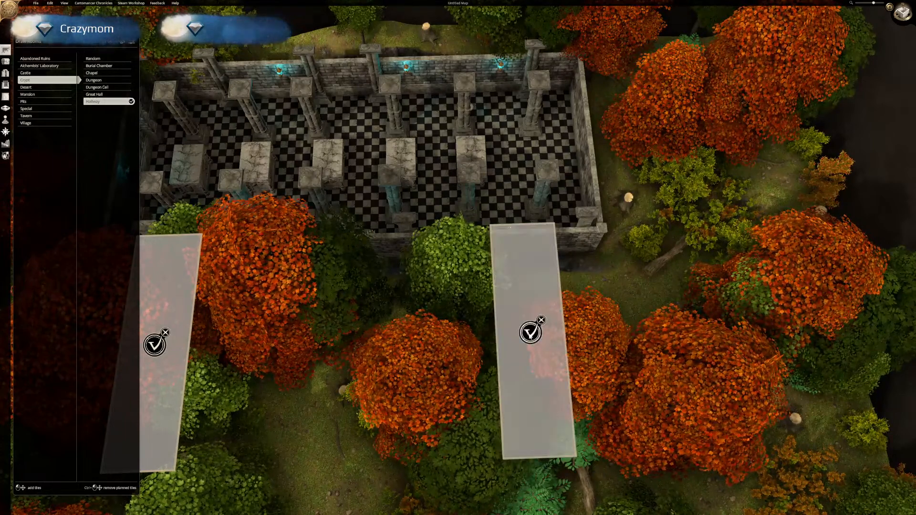
pyautogui.click(530, 333)
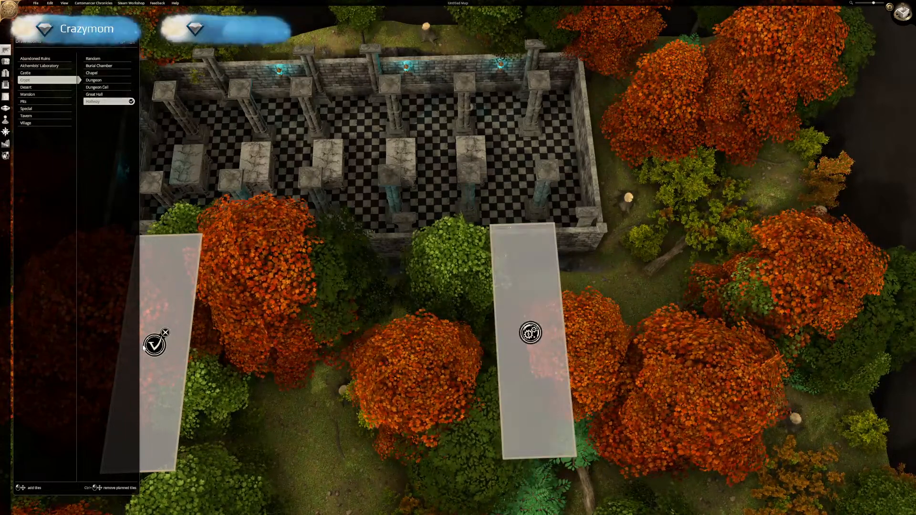
pyautogui.click(154, 345)
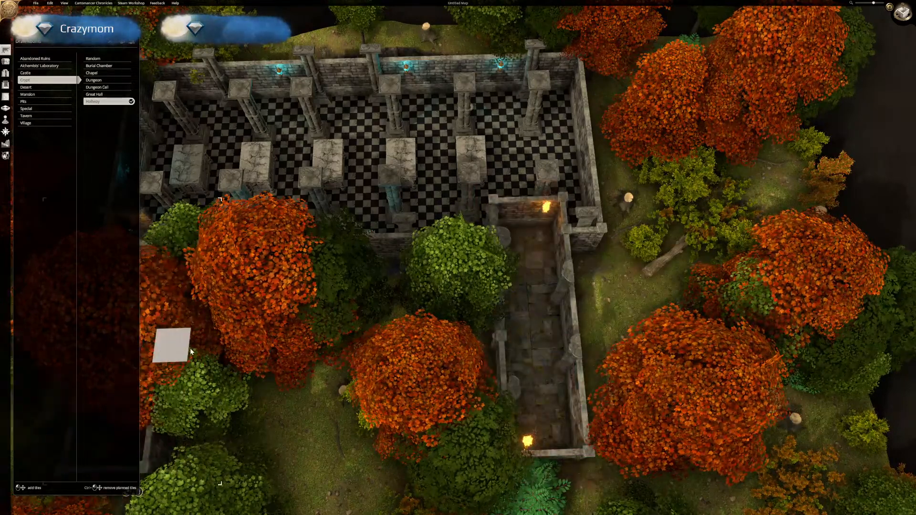
# Build a Crypt Chapel room about six by six tiles at the far end of the first hallway.
pyautogui.moveTo(243, 281); pyautogui.dragTo(328, 301, button='right')
pyautogui.moveTo(356, 347); pyautogui.dragTo(413, 256, button='right')
pyautogui.moveTo(429, 311); pyautogui.dragTo(421, 216, button='right')
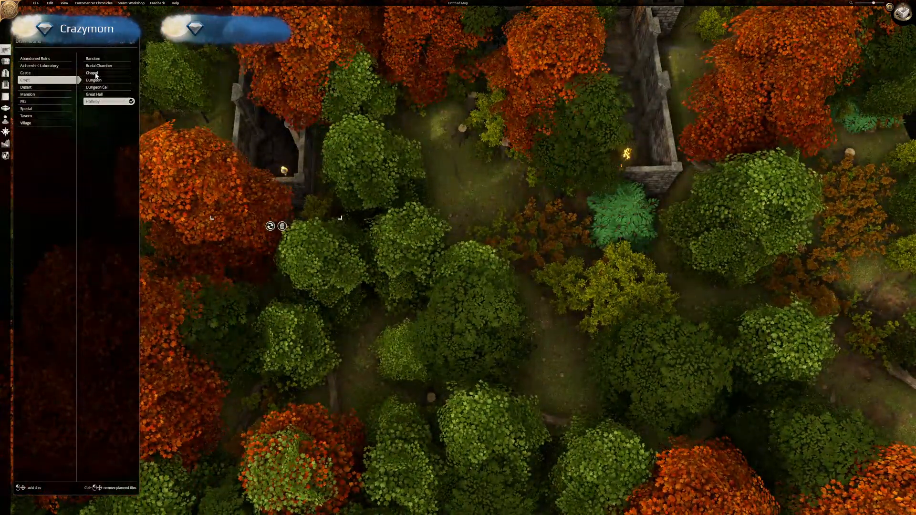
pyautogui.moveTo(207, 220); pyautogui.dragTo(273, 190, button='right')
pyautogui.moveTo(256, 132); pyautogui.dragTo(538, 293, button='right')
pyautogui.moveTo(539, 295); pyautogui.dragTo(382, 227, button='middle')
pyautogui.moveTo(408, 285); pyautogui.dragTo(374, 218, button='right')
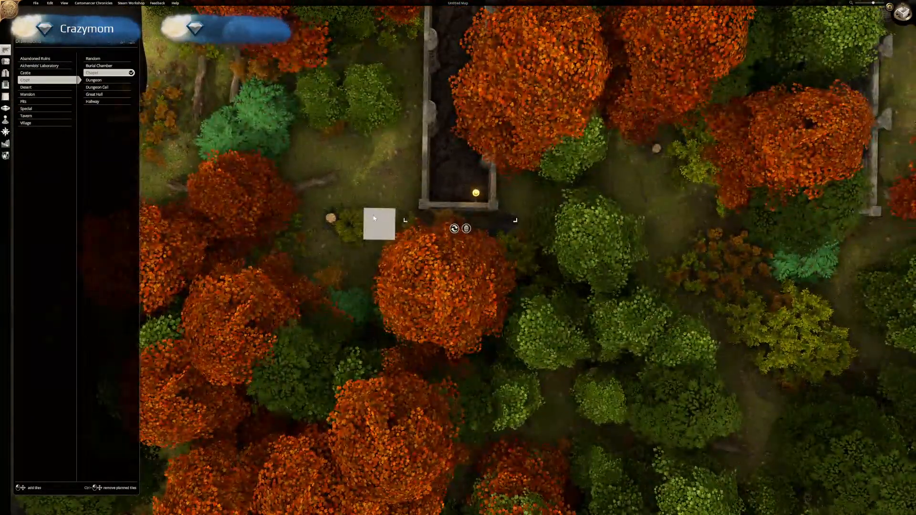
pyautogui.moveTo(377, 225); pyautogui.dragTo(483, 230)
pyautogui.moveTo(532, 256); pyautogui.dragTo(533, 380)
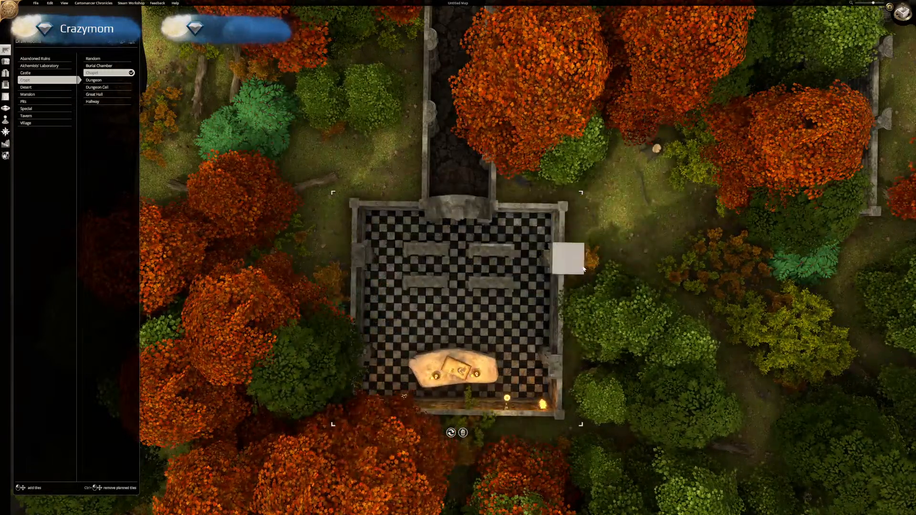
# Build a Crypt Dungeon room about nine by six tiles beside the chapel, meeting the end of the second hallway.
pyautogui.moveTo(638, 306); pyautogui.dragTo(309, 318, button='right')
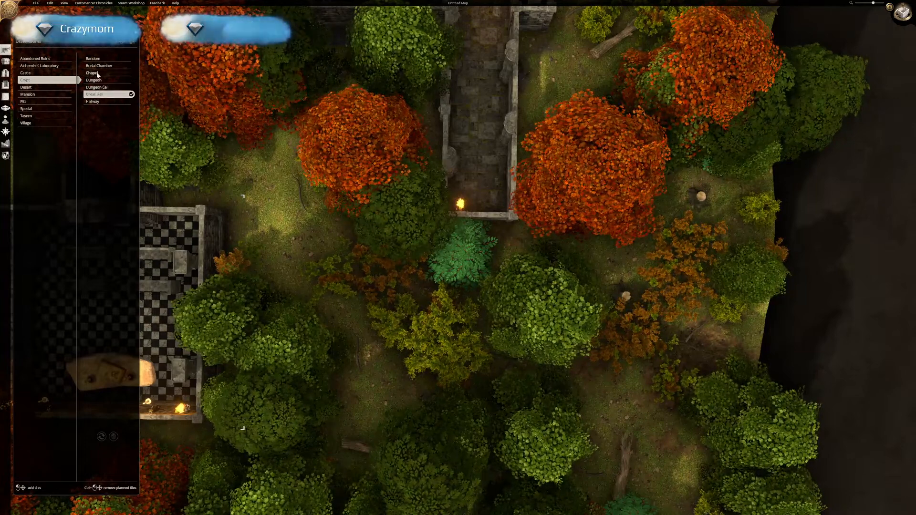
pyautogui.click(99, 82)
pyautogui.moveTo(357, 217); pyautogui.dragTo(332, 128, button='right')
pyautogui.moveTo(222, 142); pyautogui.dragTo(473, 310)
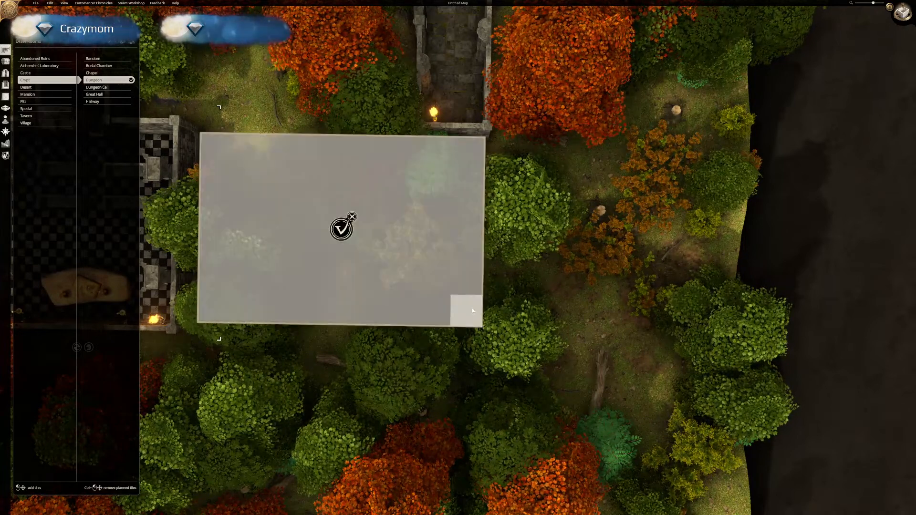
pyautogui.click(341, 230)
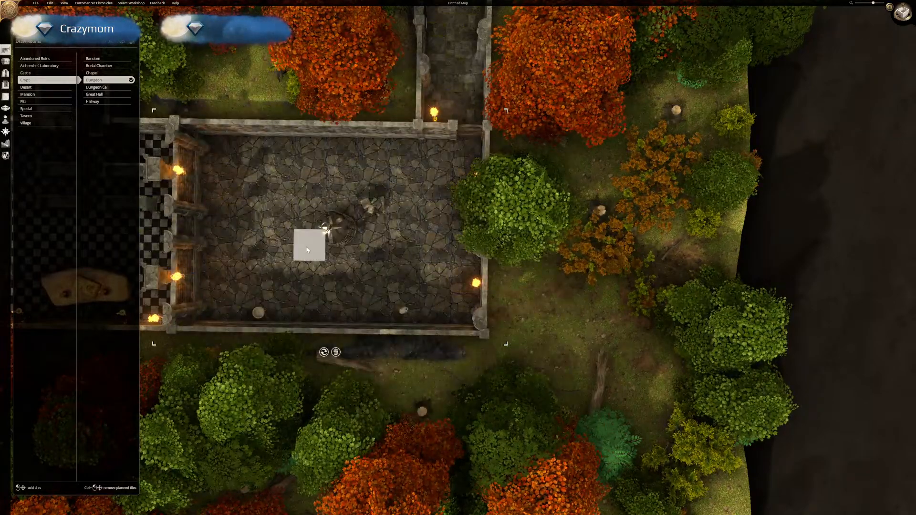
# Build a T-shaped Crypt Great Hall along the chapel and dungeon, about 16 by 3 tiles with a 4 by 5 tile stem.
pyautogui.moveTo(274, 256); pyautogui.dragTo(372, 97, button='right')
pyautogui.moveTo(360, 140); pyautogui.dragTo(497, 110, button='right')
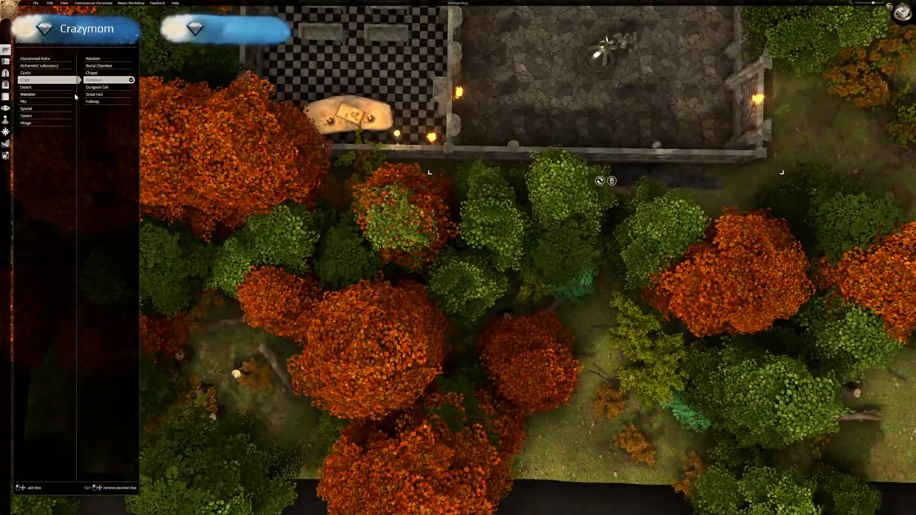
pyautogui.click(96, 94)
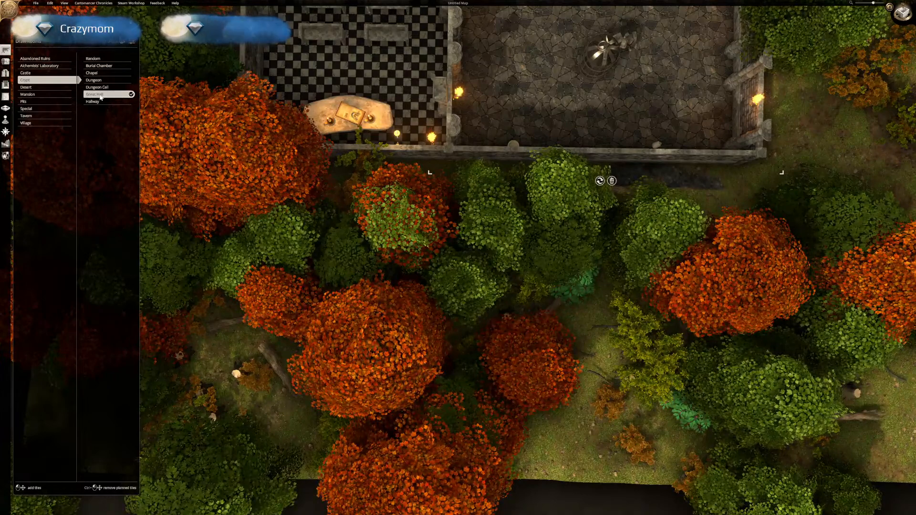
pyautogui.moveTo(268, 201); pyautogui.dragTo(262, 131, button='right')
pyautogui.moveTo(492, 152); pyautogui.dragTo(435, 208, button='right')
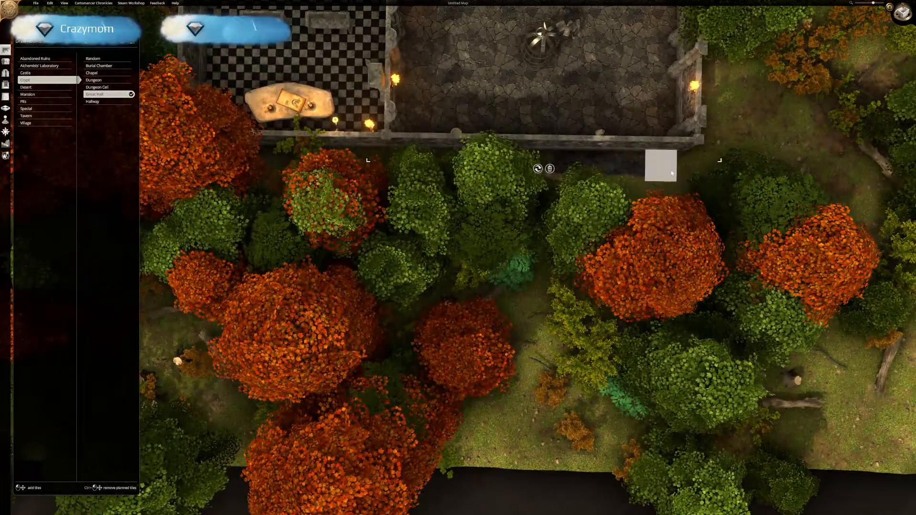
pyautogui.moveTo(672, 182); pyautogui.dragTo(188, 222)
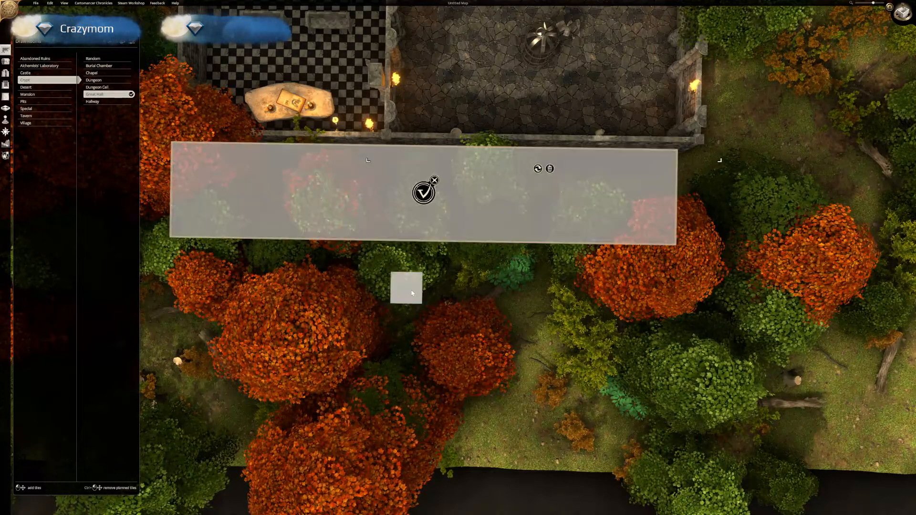
pyautogui.moveTo(388, 263); pyautogui.dragTo(457, 390)
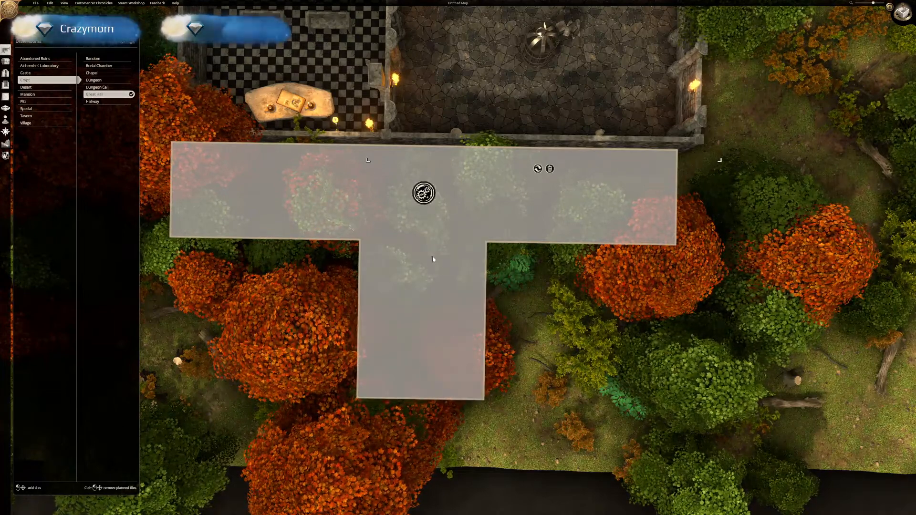
# Build the outlined T-shaped Crypt Great Hall.
pyautogui.press('Return')
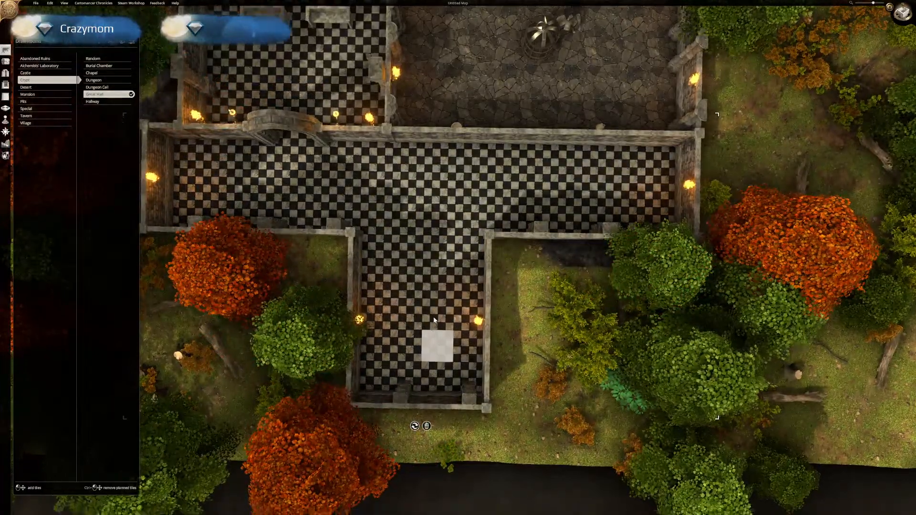
pyautogui.moveTo(435, 342); pyautogui.dragTo(452, 90, button='middle')
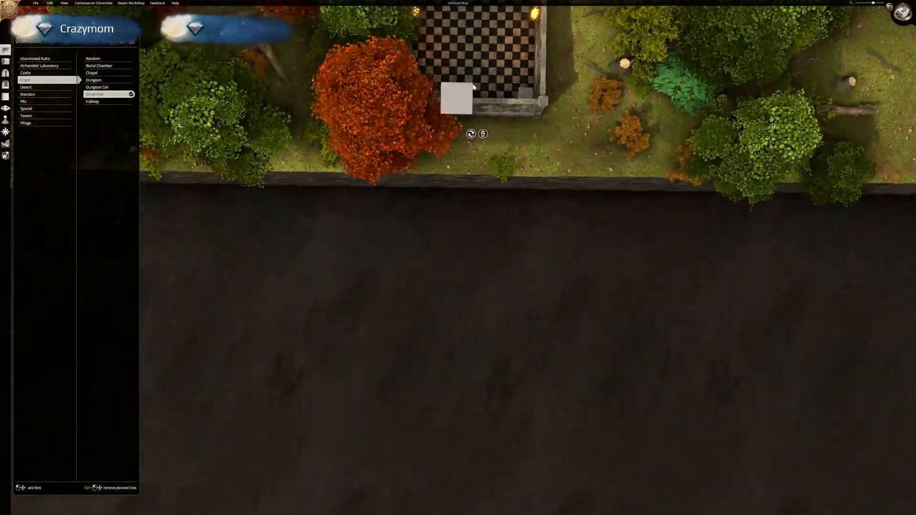
pyautogui.moveTo(403, 22); pyautogui.dragTo(387, 265, button='middle')
# Build a Crypt Hallway one tile wide and six tiles long against the chapel's outer side wall.
pyautogui.moveTo(434, 166); pyautogui.dragTo(602, 224, button='middle')
pyautogui.moveTo(373, 308); pyautogui.dragTo(528, 422, button='middle')
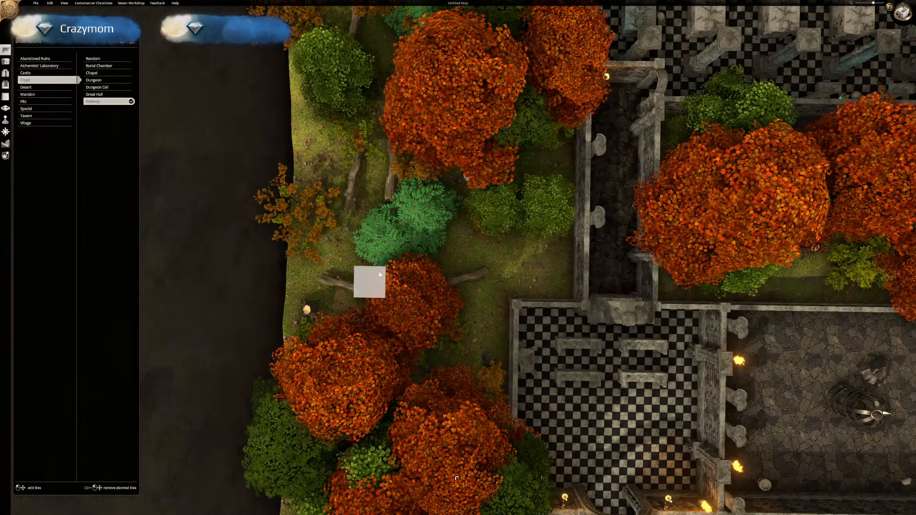
pyautogui.moveTo(472, 364); pyautogui.dragTo(450, 250, button='middle')
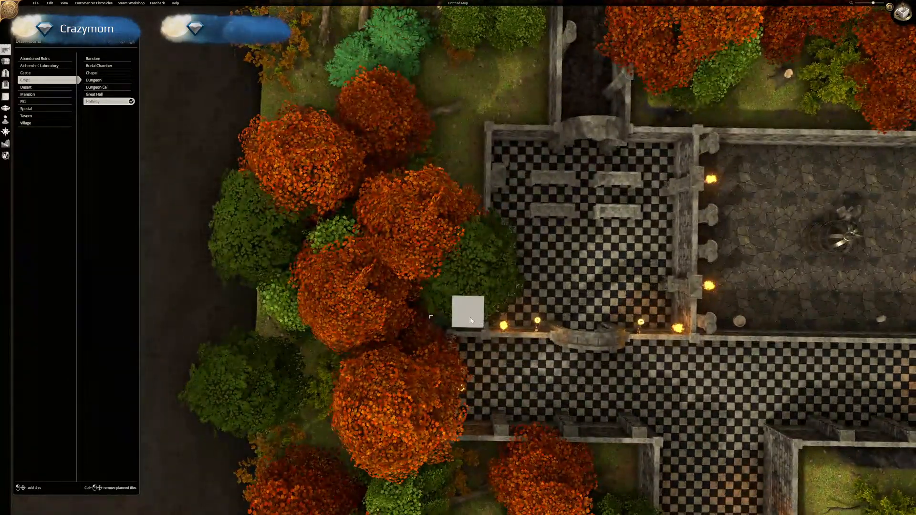
pyautogui.moveTo(468, 319); pyautogui.dragTo(471, 144)
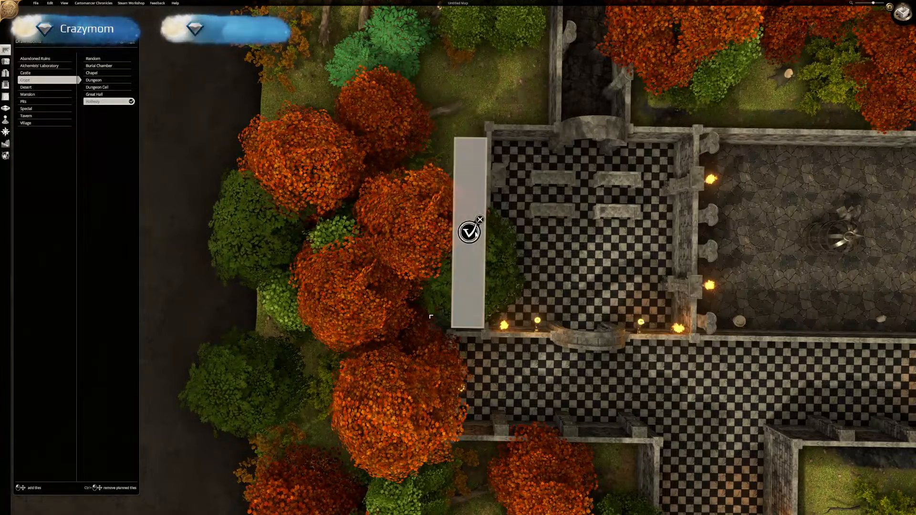
pyautogui.click(470, 233)
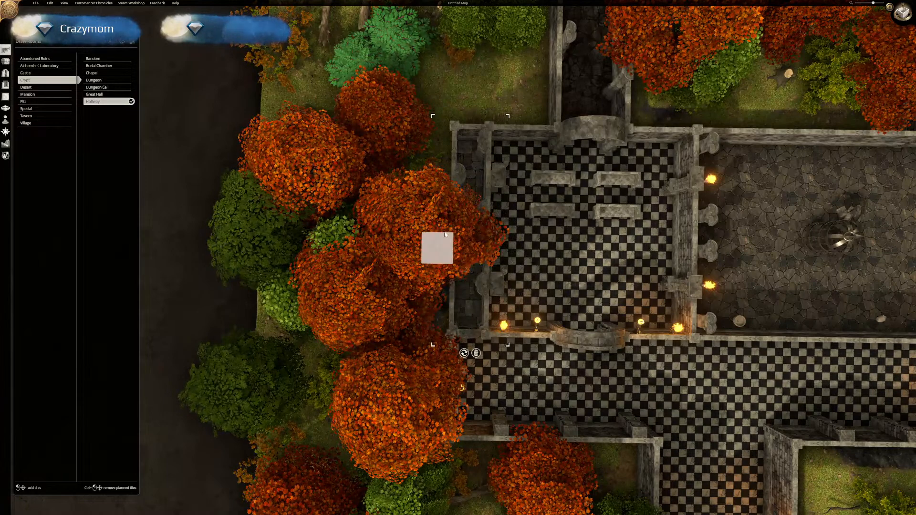
# Build a Crypt Burial Chamber about three by seven tiles above the chapel, alongside the first hallway.
pyautogui.moveTo(413, 159); pyautogui.dragTo(413, 179, button='right')
pyautogui.press('w')
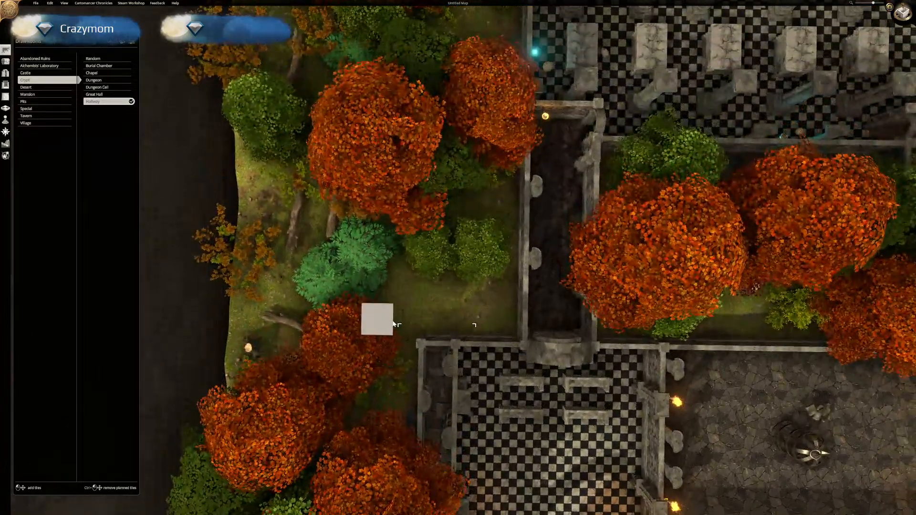
pyautogui.click(95, 66)
pyautogui.moveTo(446, 328); pyautogui.dragTo(510, 123)
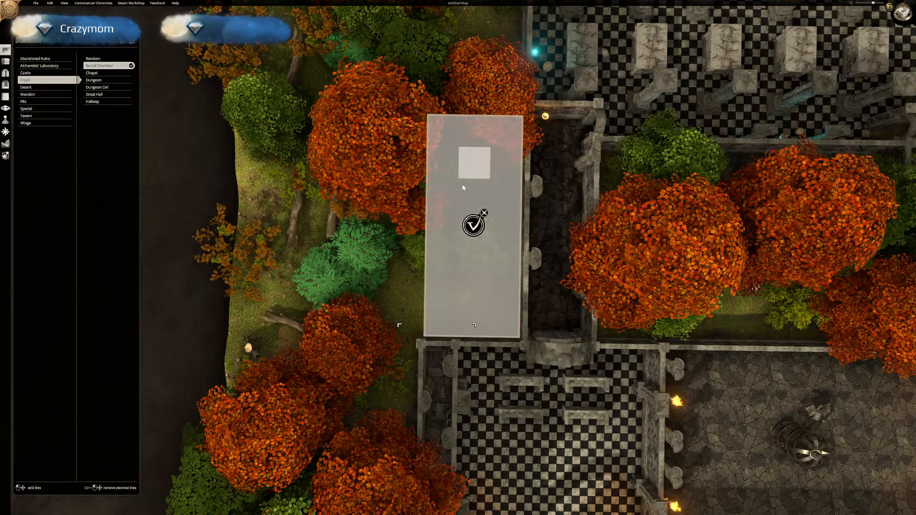
pyautogui.click(473, 225)
pyautogui.moveTo(378, 287); pyautogui.dragTo(169, 159, button='middle')
pyautogui.moveTo(554, 169); pyautogui.dragTo(378, 301, button='middle')
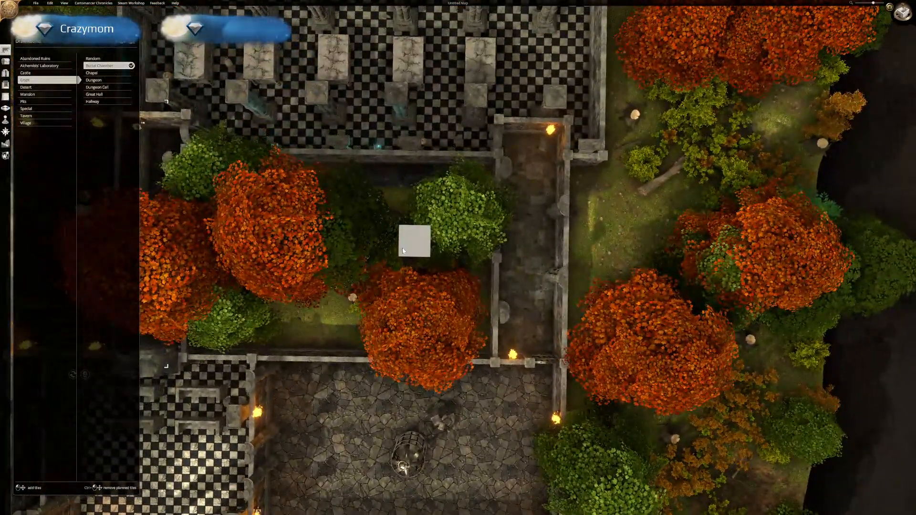
pyautogui.moveTo(411, 210); pyautogui.dragTo(420, 261, button='middle')
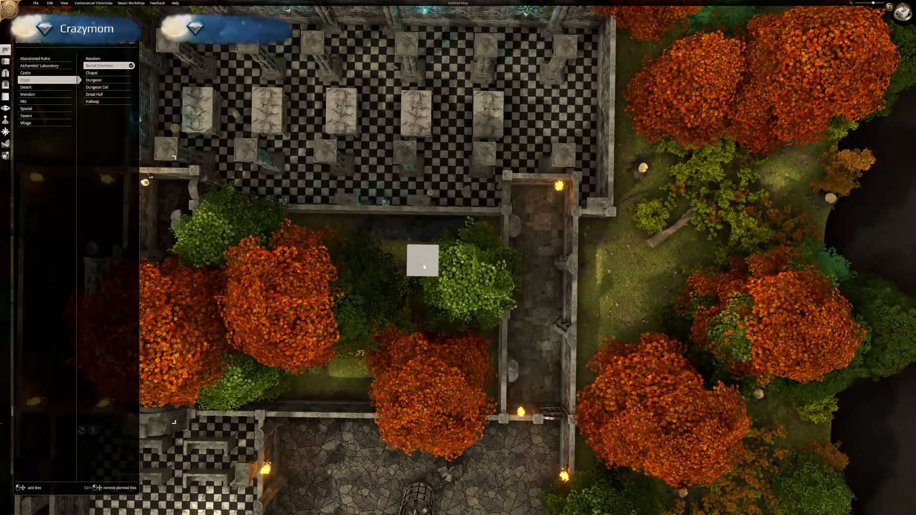
pyautogui.moveTo(422, 268)
pyautogui.mouseDown(button='right')
pyautogui.moveTo(414, 101)
pyautogui.moveTo(487, 138)
pyautogui.moveTo(589, 133)
pyautogui.moveTo(623, 55)
pyautogui.mouseUp(button='right')
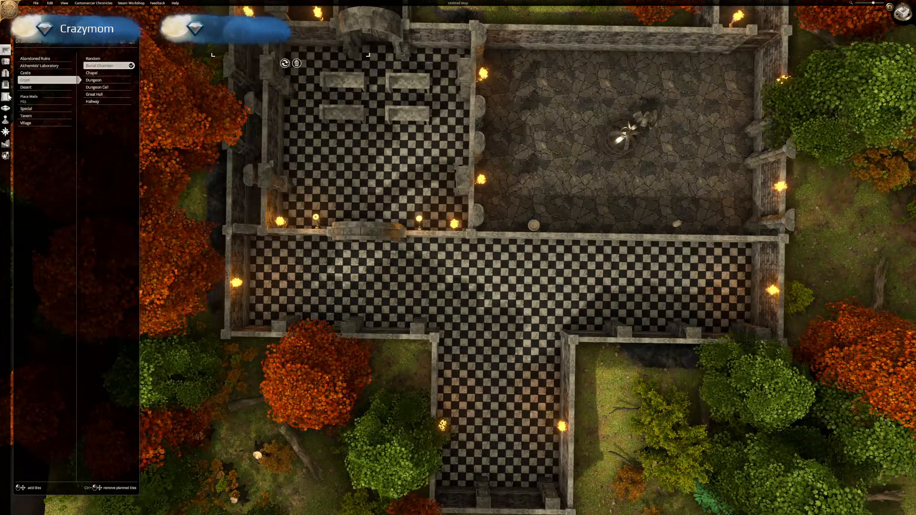
pyautogui.click(27, 108)
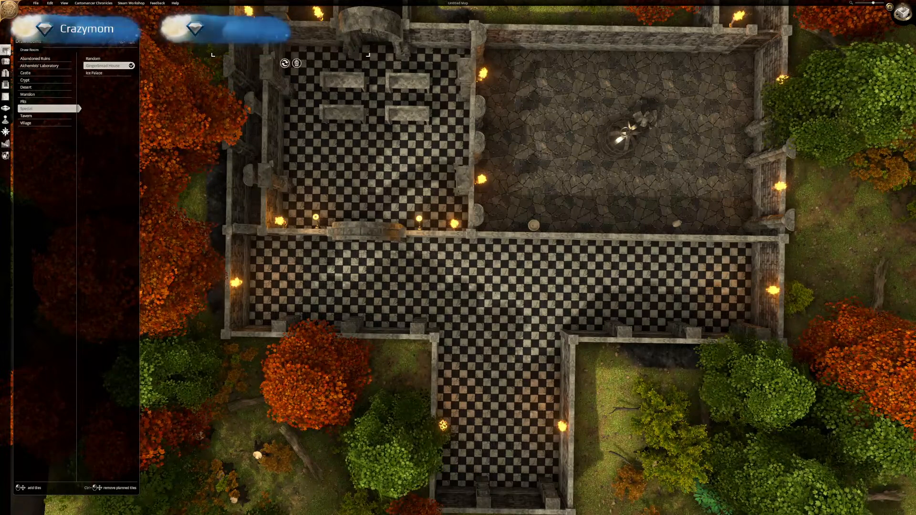
pyautogui.click(5, 120)
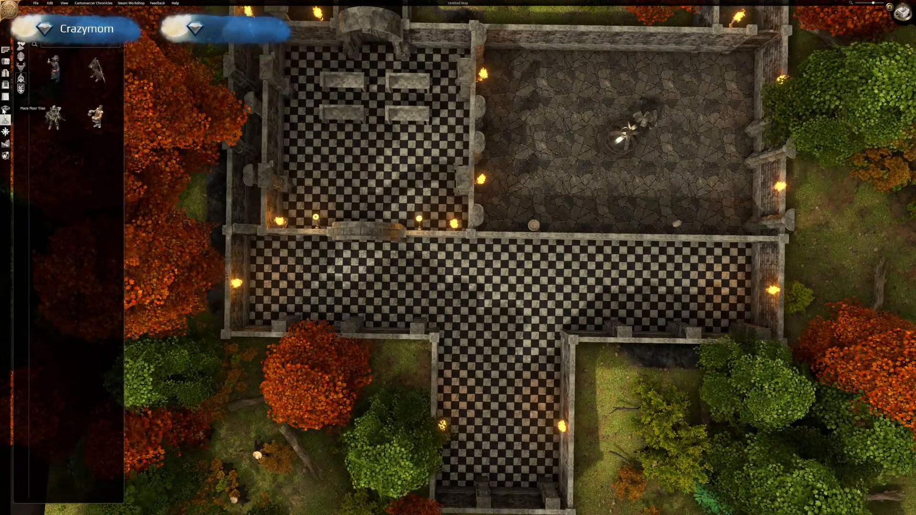
pyautogui.click(5, 109)
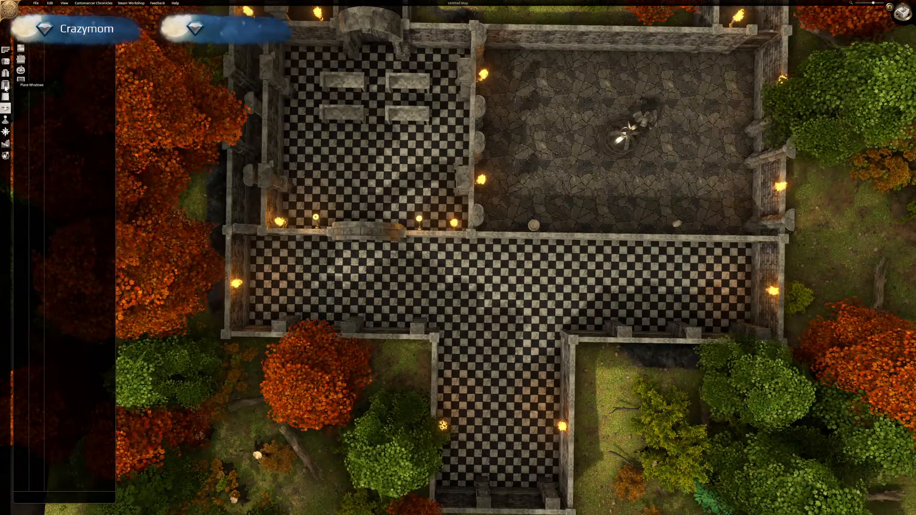
# Place a stone archway door in the end wall of the great hall's stem.
pyautogui.click(6, 73)
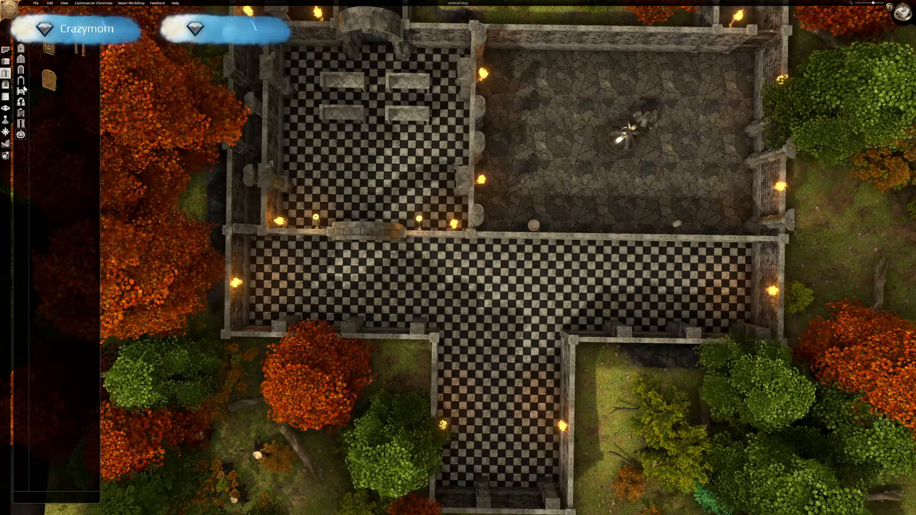
pyautogui.click(21, 59)
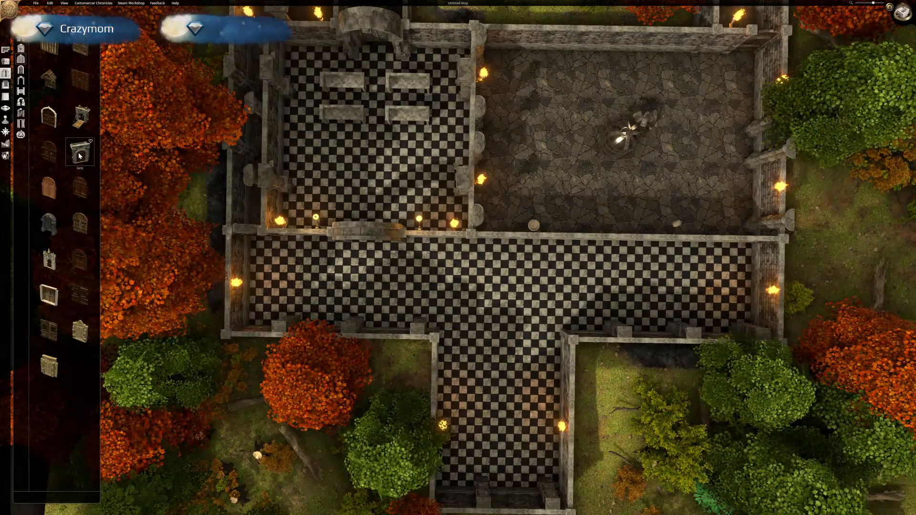
pyautogui.moveTo(201, 273); pyautogui.dragTo(107, 44, button='right')
pyautogui.moveTo(352, 221); pyautogui.dragTo(357, 193, button='right')
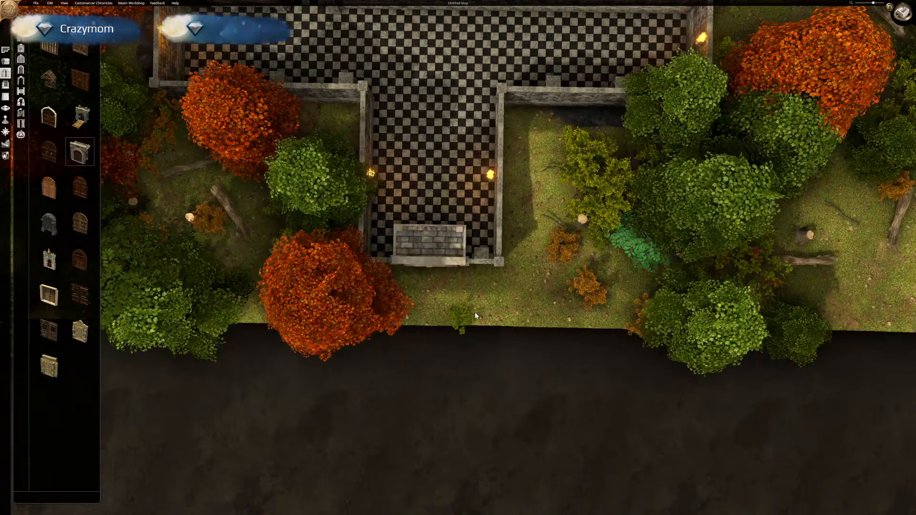
pyautogui.moveTo(537, 326)
pyautogui.mouseDown(button='middle')
pyautogui.moveTo(544, 196)
pyautogui.moveTo(541, 253)
pyautogui.moveTo(553, 320)
pyautogui.mouseUp(button='middle')
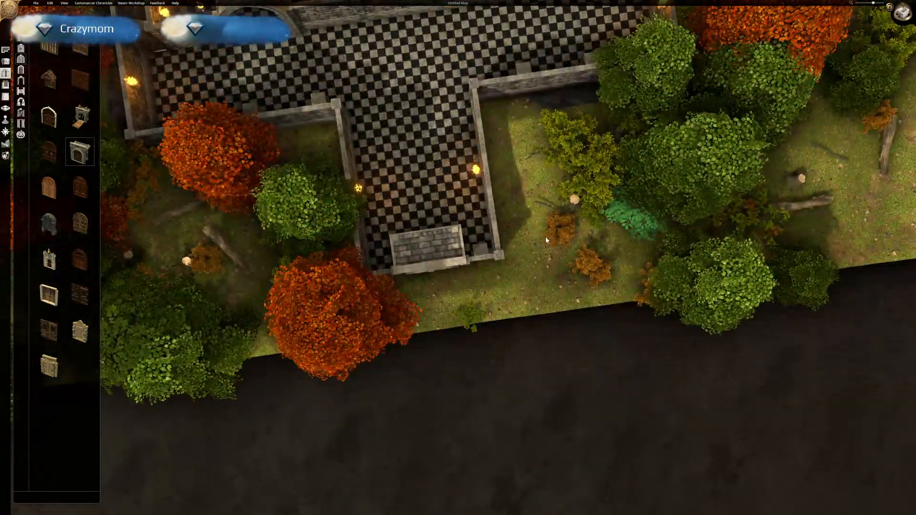
pyautogui.moveTo(543, 214); pyautogui.dragTo(636, 362, button='middle')
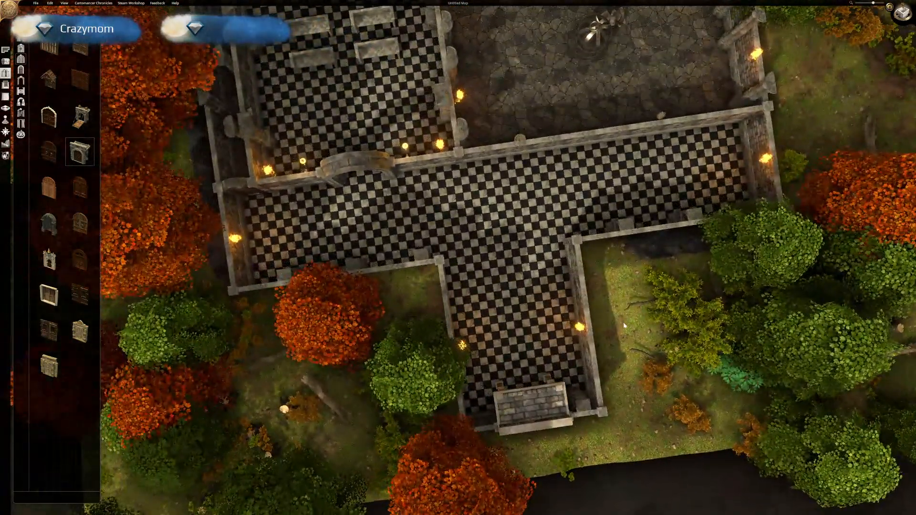
pyautogui.moveTo(622, 313); pyautogui.dragTo(583, 298, button='middle')
pyautogui.click(557, 305)
pyautogui.moveTo(533, 249); pyautogui.dragTo(624, 391, button='middle')
pyautogui.hotkey('ctrl', 'z')
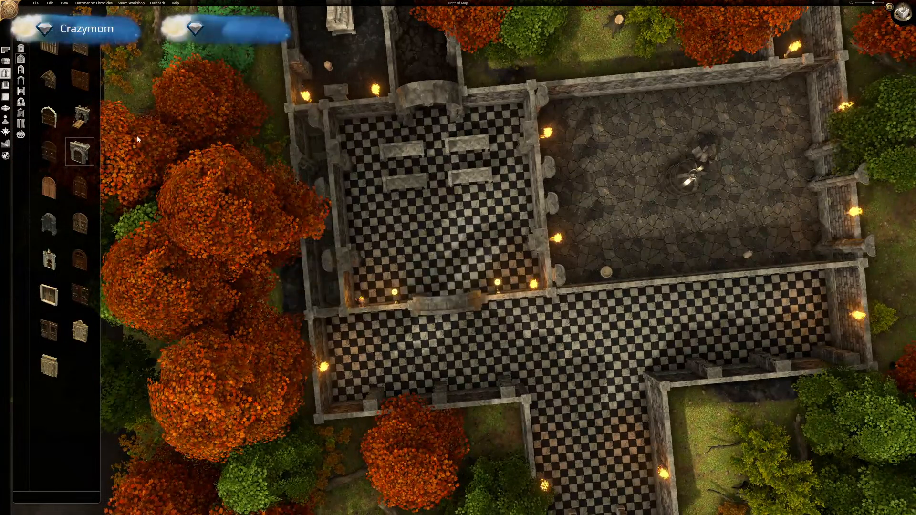
# Delete the archway between the chapel and the great hall, and the one between the narrow side hallway and the great hall.
pyautogui.click(6, 62)
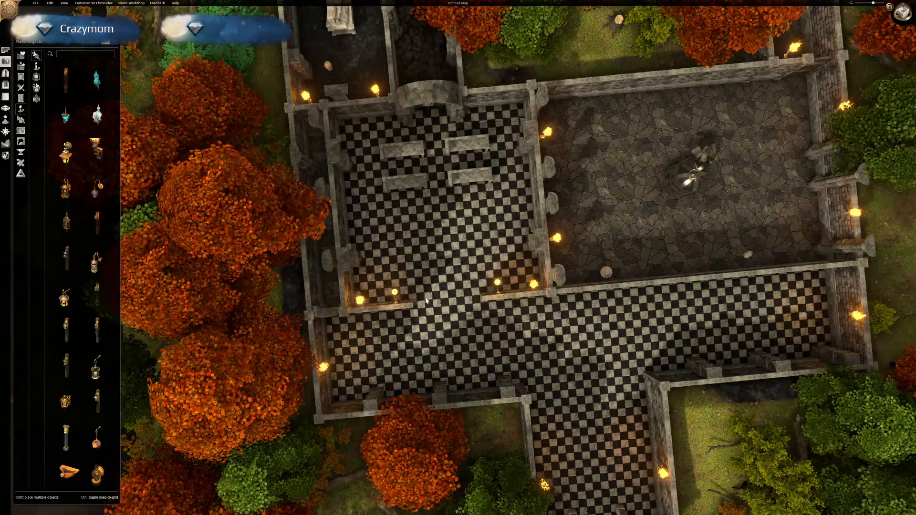
pyautogui.press('Delete')
pyautogui.moveTo(556, 368); pyautogui.dragTo(547, 117, button='right')
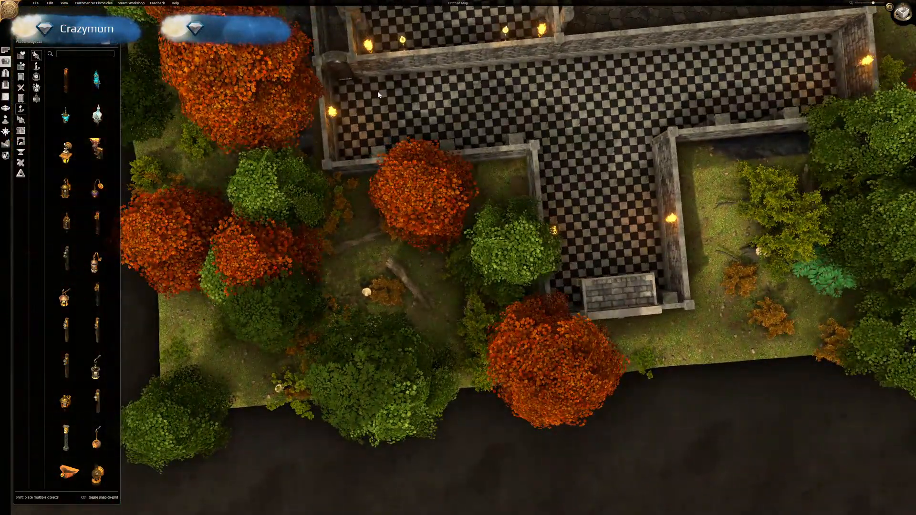
pyautogui.click(338, 63)
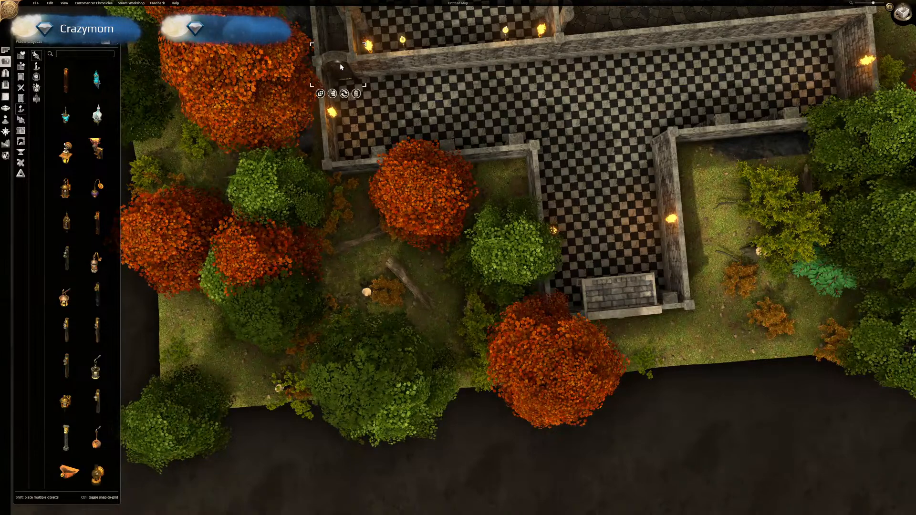
pyautogui.click(356, 93)
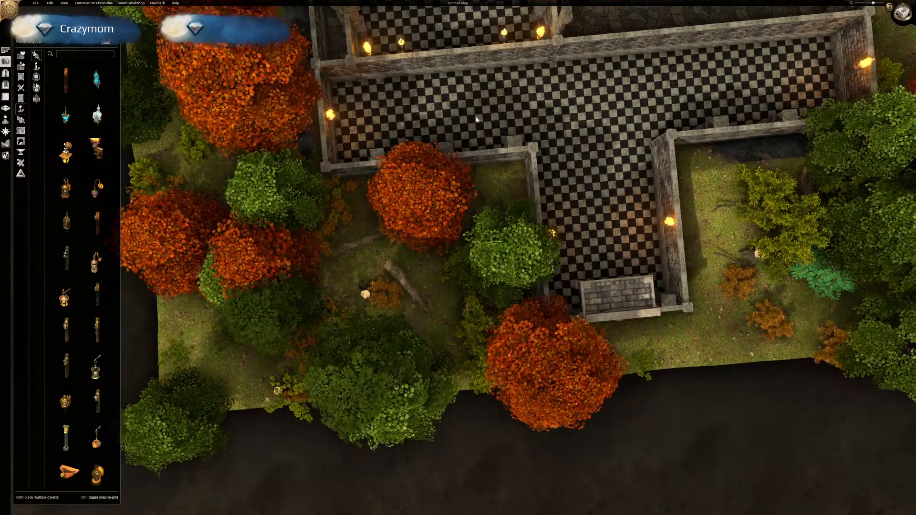
# Look over the great hall, chapel, dungeon, hallways and both burial chambers to check how the rooms connect.
pyautogui.moveTo(477, 120); pyautogui.dragTo(417, 284, button='right')
pyautogui.scroll(-1, 440, 273)
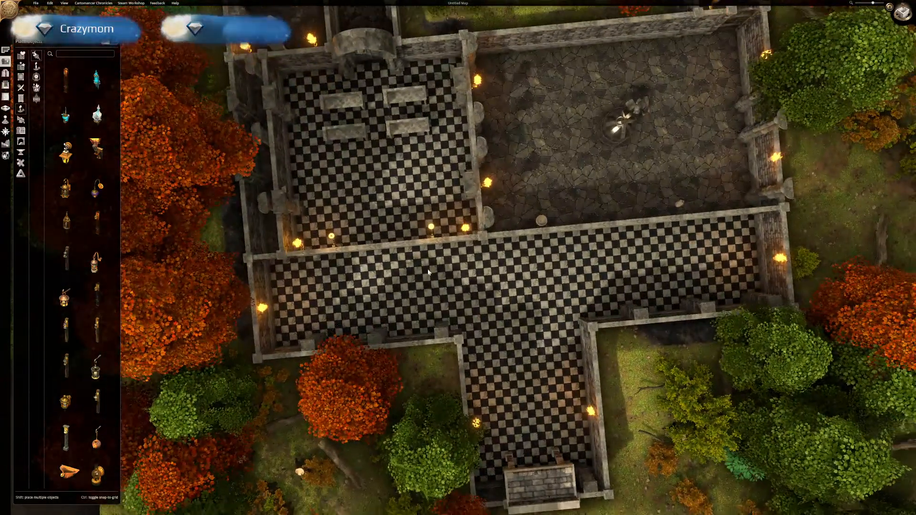
pyautogui.moveTo(451, 272)
pyautogui.mouseDown(button='middle')
pyautogui.moveTo(408, 274)
pyautogui.moveTo(440, 274)
pyautogui.mouseUp(button='middle')
pyautogui.moveTo(475, 191); pyautogui.dragTo(423, 369, button='right')
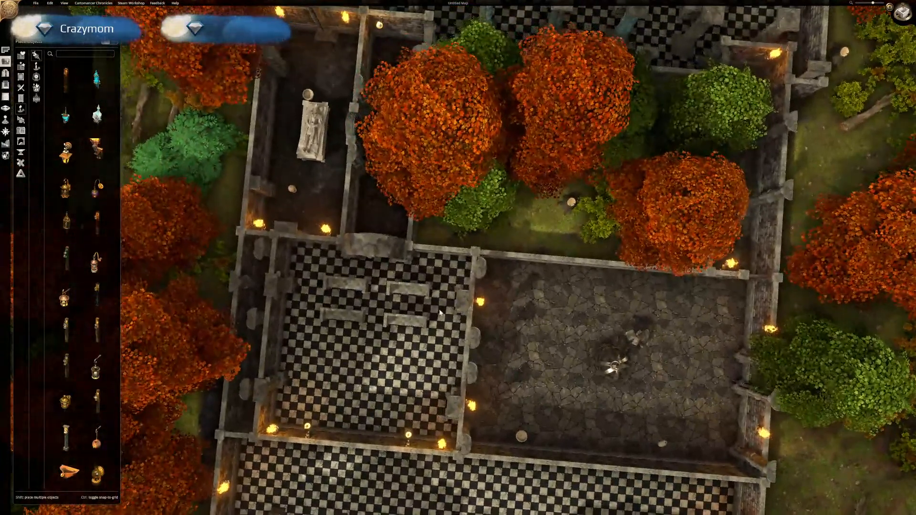
pyautogui.moveTo(419, 233); pyautogui.dragTo(602, 346, button='right')
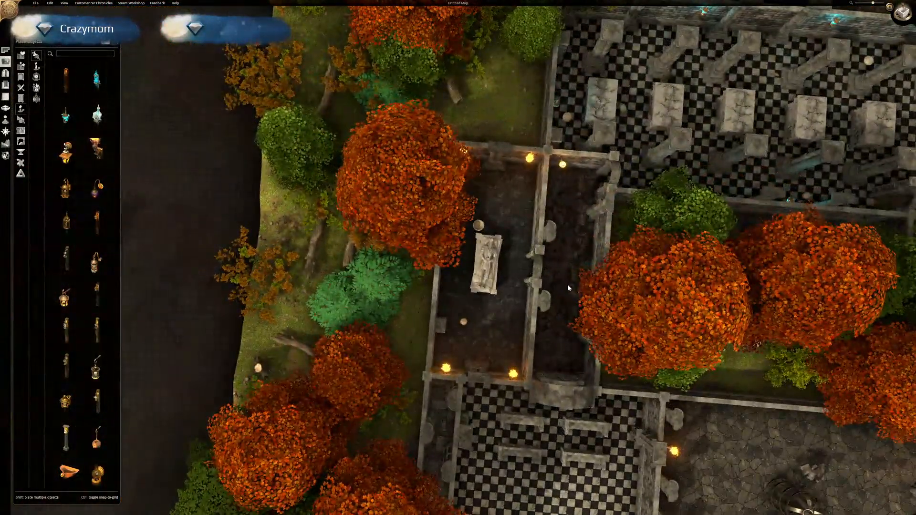
pyautogui.moveTo(539, 282); pyautogui.dragTo(556, 289, button='middle')
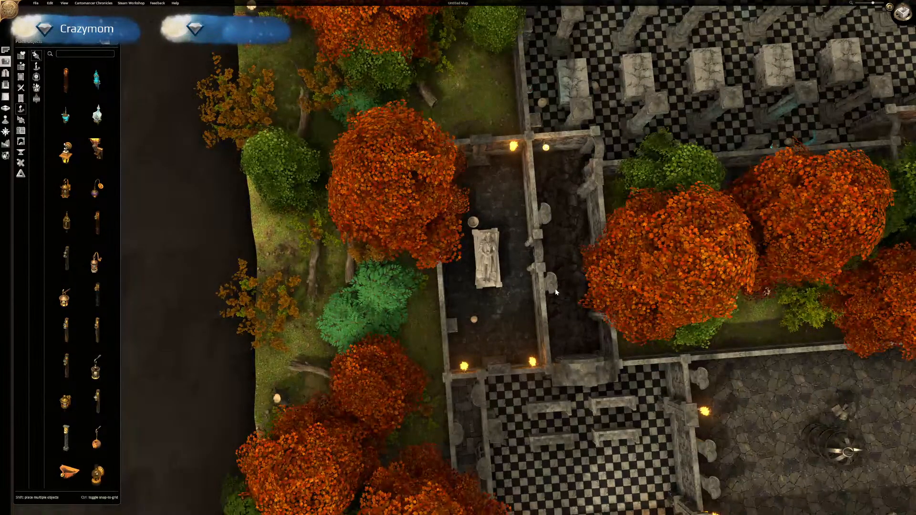
pyautogui.press('w')
pyautogui.press('d')
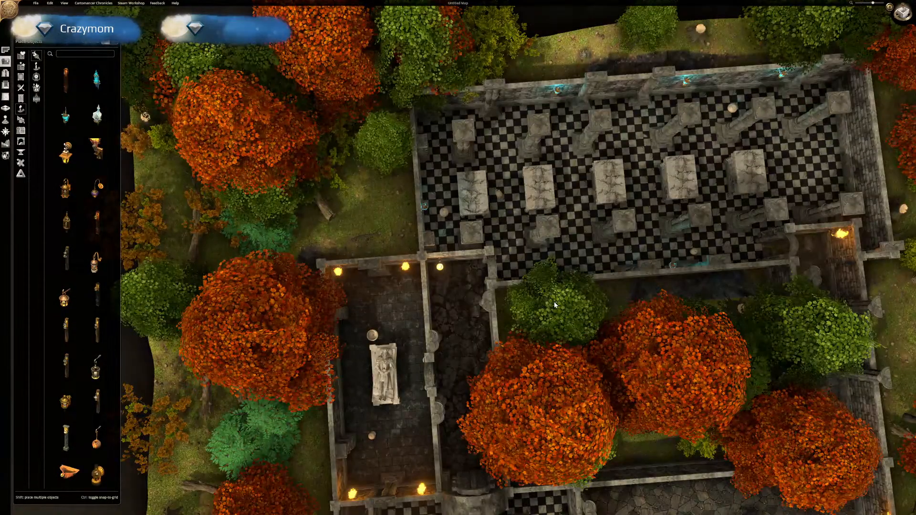
pyautogui.moveTo(555, 305); pyautogui.dragTo(495, 340, button='middle')
pyautogui.moveTo(495, 340); pyautogui.dragTo(559, 139, button='right')
pyautogui.moveTo(539, 334)
pyautogui.mouseDown(button='right')
pyautogui.moveTo(555, 207)
pyautogui.moveTo(574, 254)
pyautogui.mouseUp(button='right')
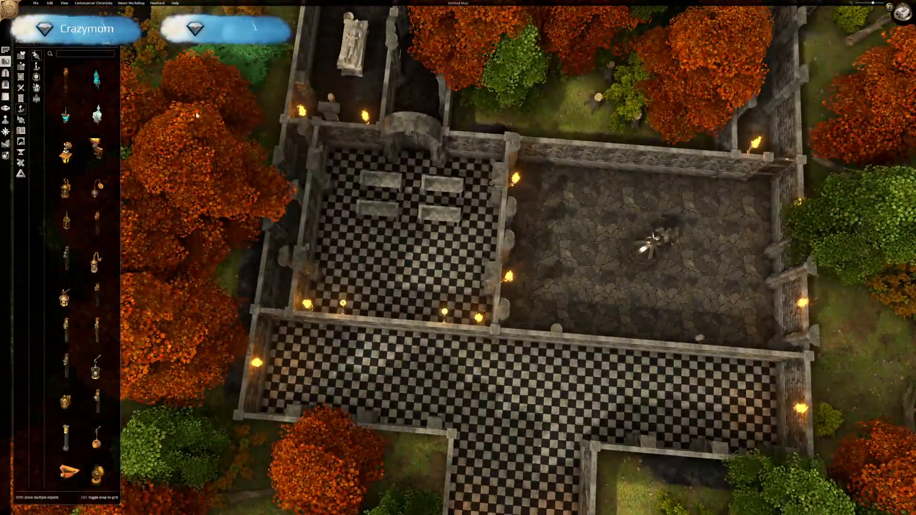
# Search the objects for "spid" and place big spider webs against the dungeon's outer side wall.
pyautogui.click(66, 54)
pyautogui.write('spi')
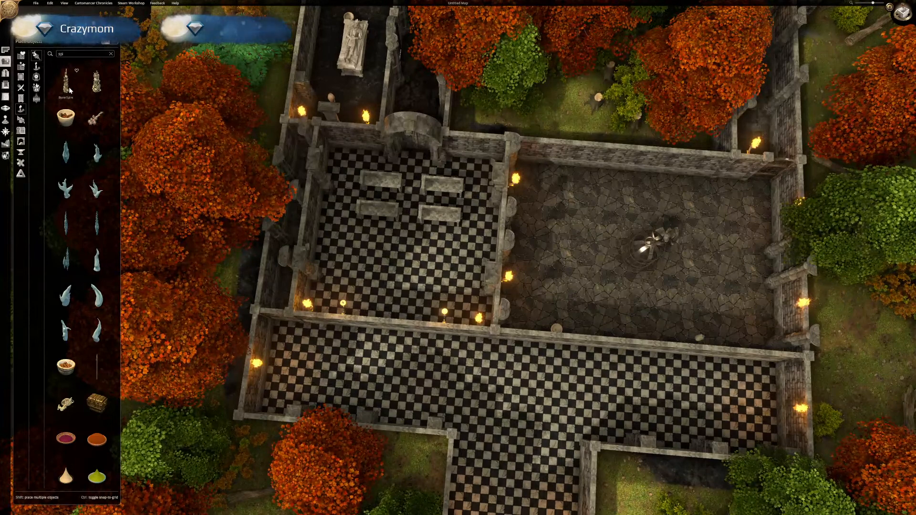
pyautogui.write('d')
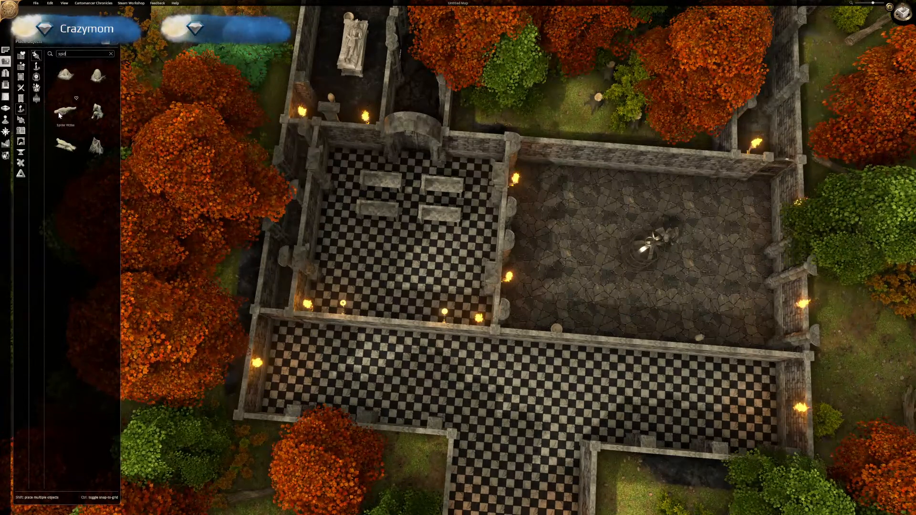
pyautogui.click(98, 151)
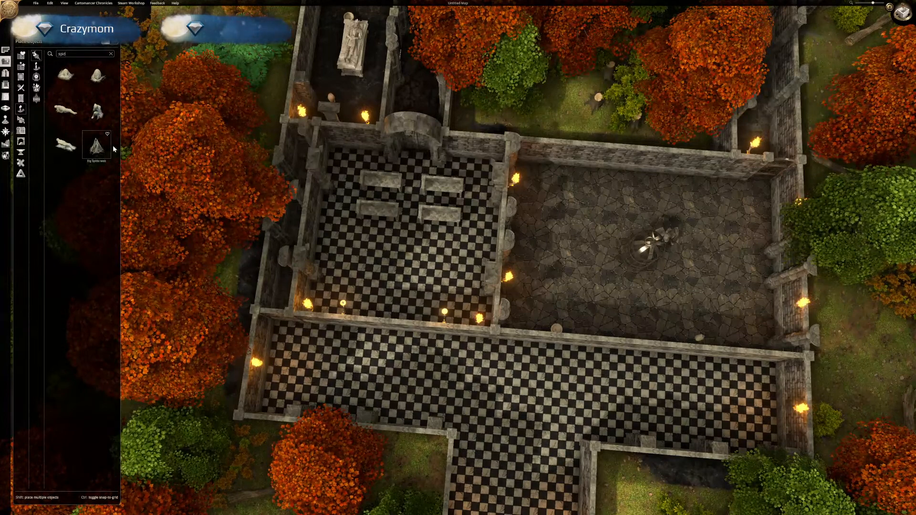
pyautogui.moveTo(748, 218); pyautogui.dragTo(611, 214, button='right')
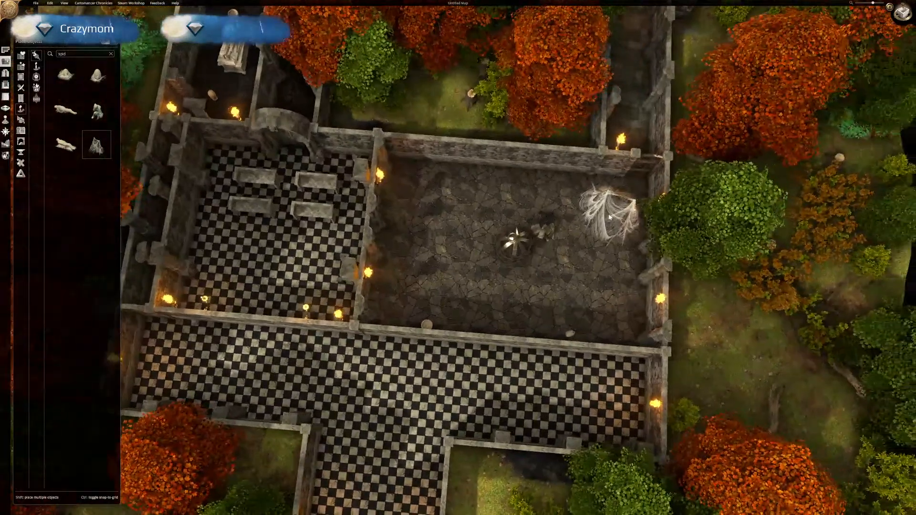
pyautogui.click(637, 220)
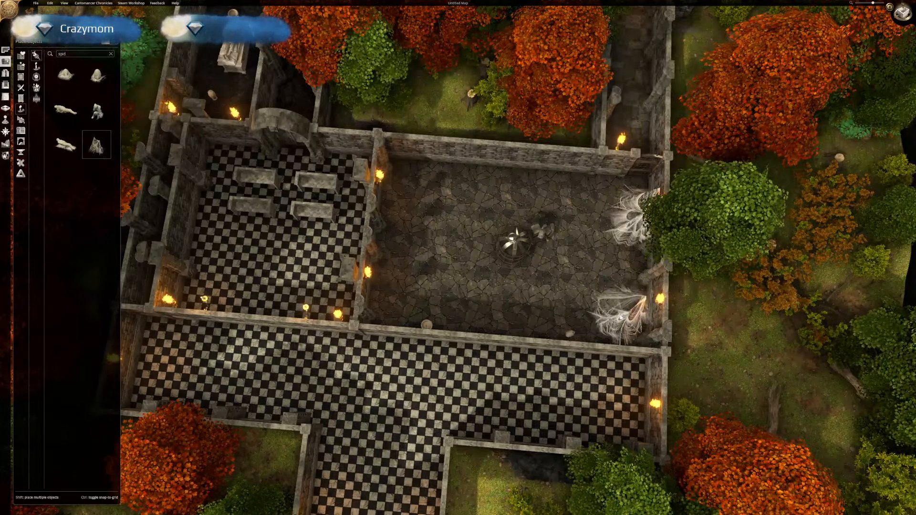
# Place a big spiderweb in the dungeon's front outer corner and another against its back wall near the outer side.
pyautogui.click(620, 317)
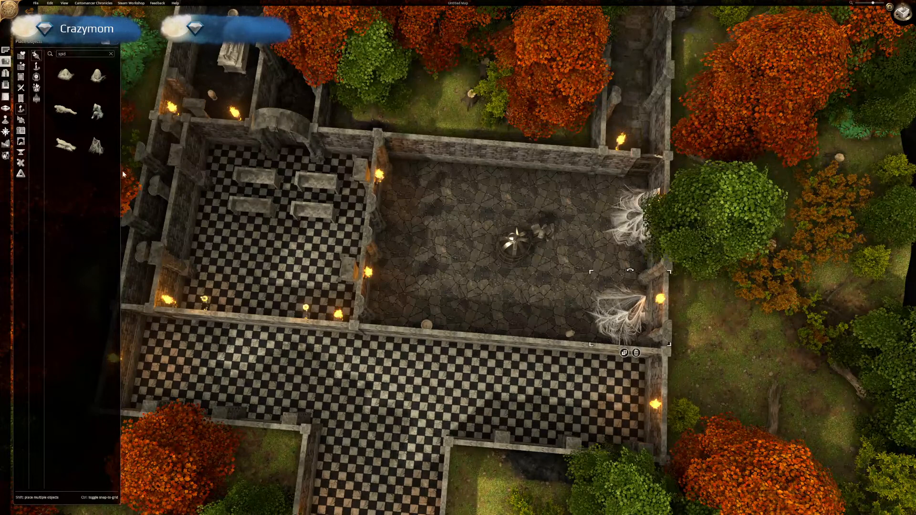
pyautogui.click(98, 153)
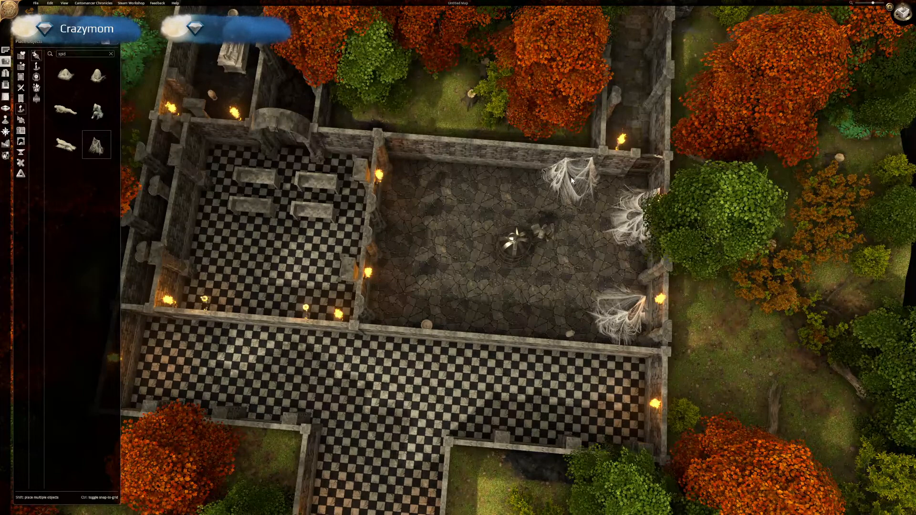
pyautogui.click(567, 176)
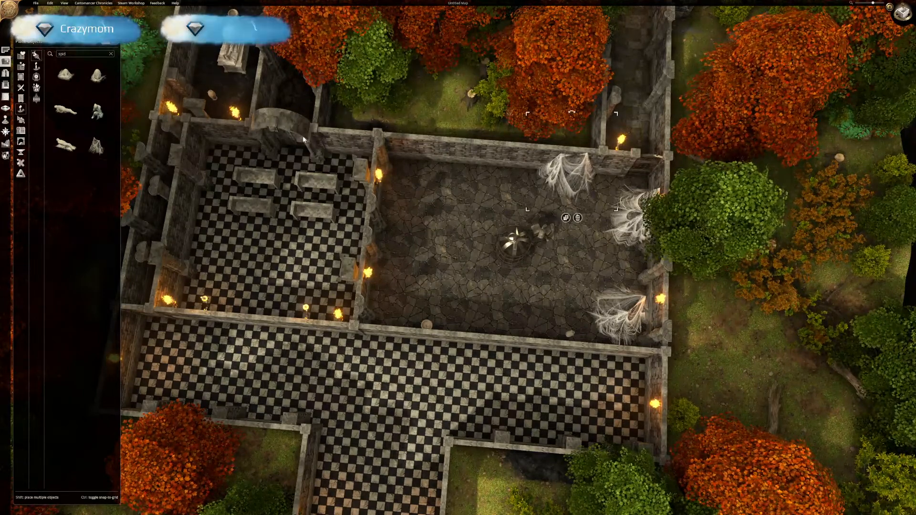
# Place a Spider Victim lying on the dungeon floor in front of the back wall's spiderweb.
pyautogui.click(66, 110)
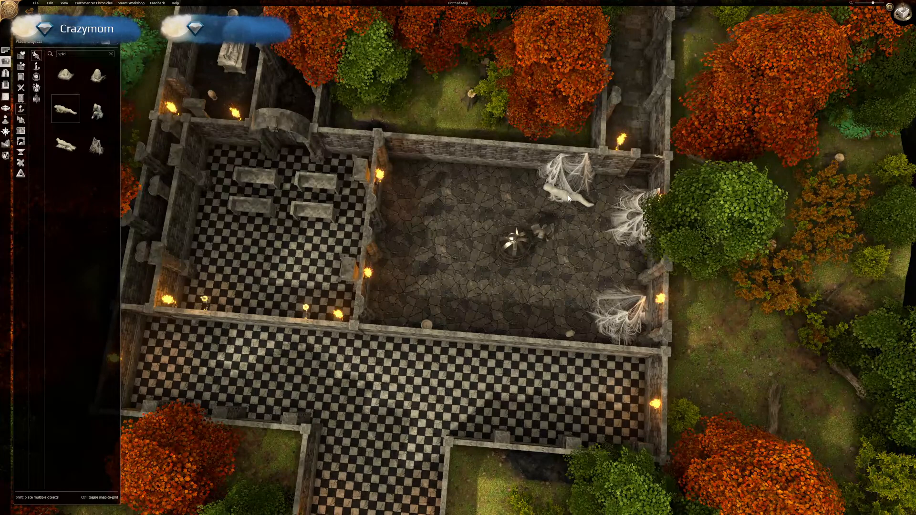
pyautogui.moveTo(564, 217)
pyautogui.mouseDown(button='middle')
pyautogui.moveTo(563, 201)
pyautogui.moveTo(563, 230)
pyautogui.mouseUp(button='middle')
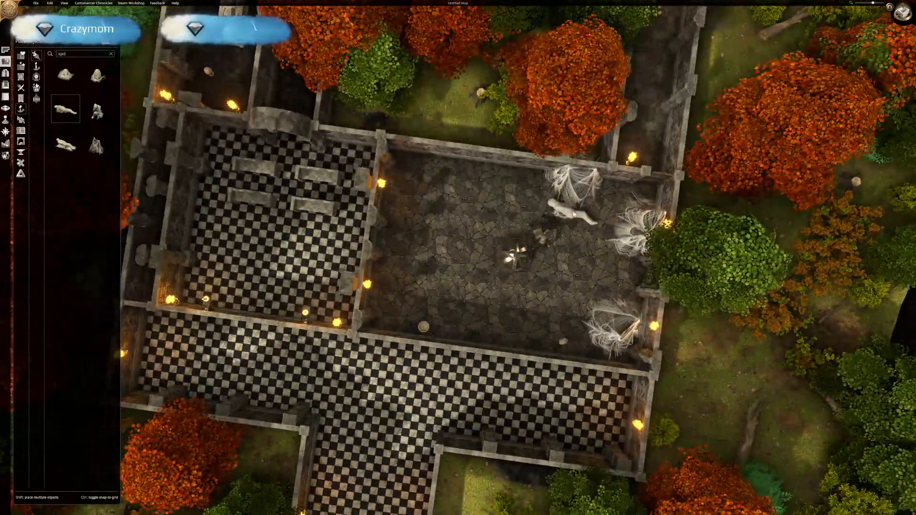
pyautogui.click(573, 210)
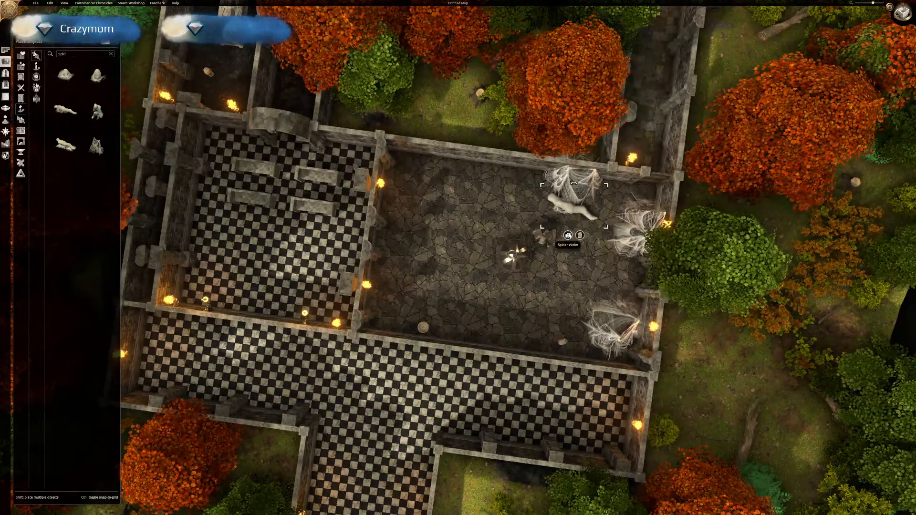
pyautogui.click(568, 236)
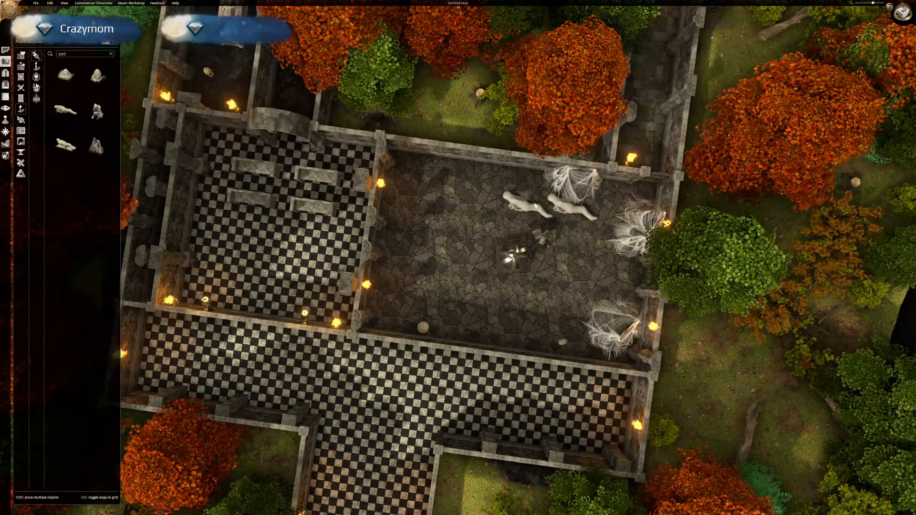
pyautogui.press('Escape')
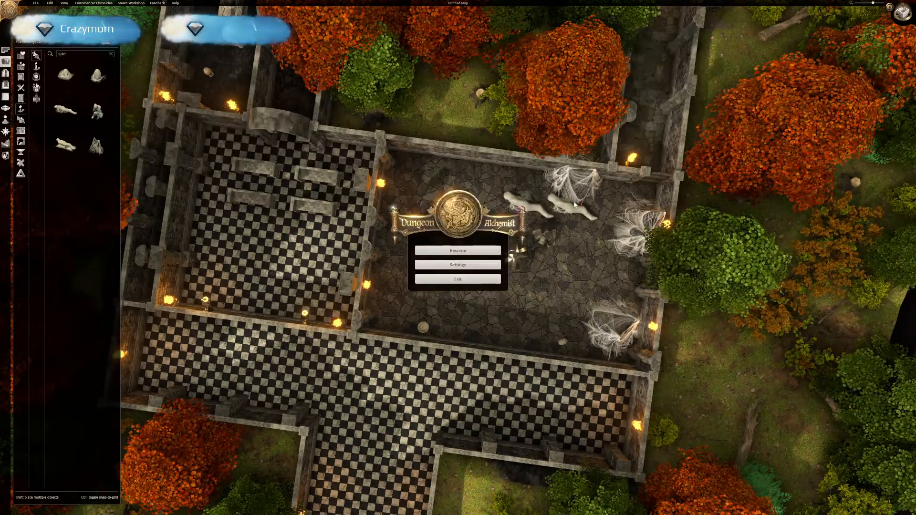
pyautogui.press('Escape')
pyautogui.press('Escape')
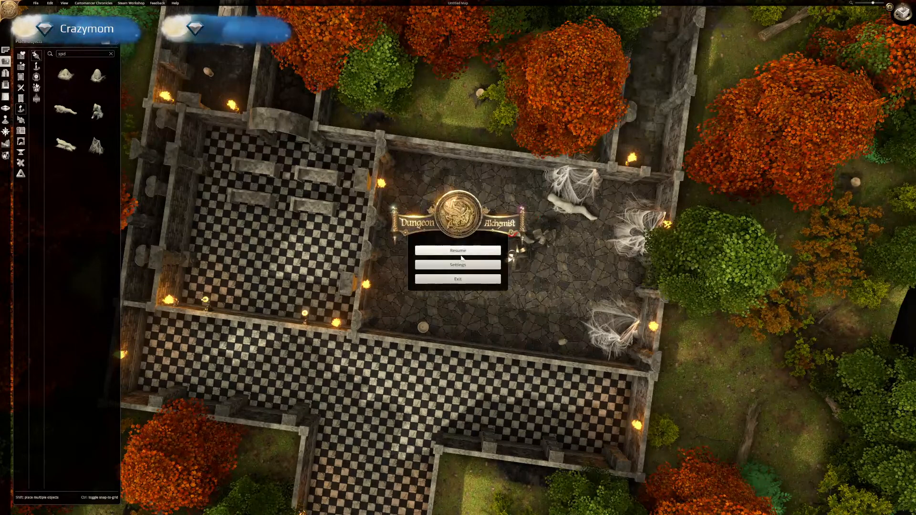
pyautogui.click(459, 250)
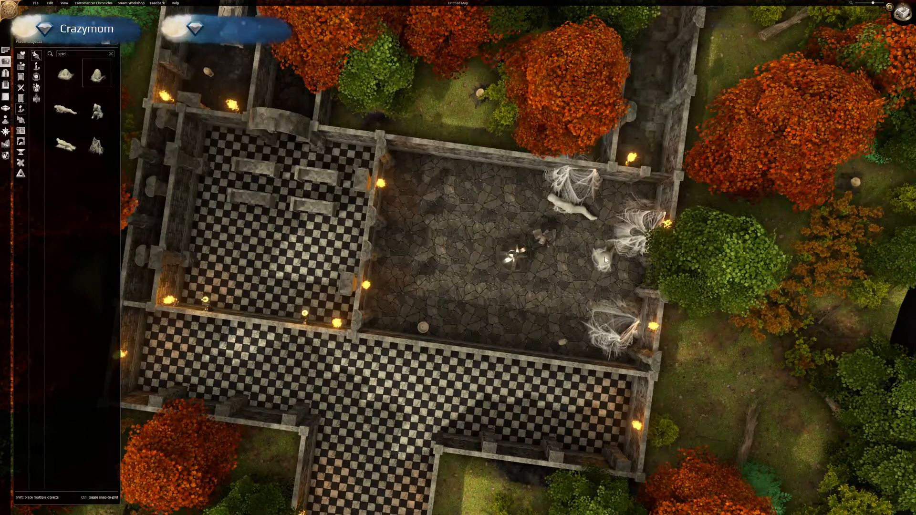
# Place two different web-wrapped bundles in the dungeon, one by the outer side wall's web and one by the front corner web.
pyautogui.click(614, 259)
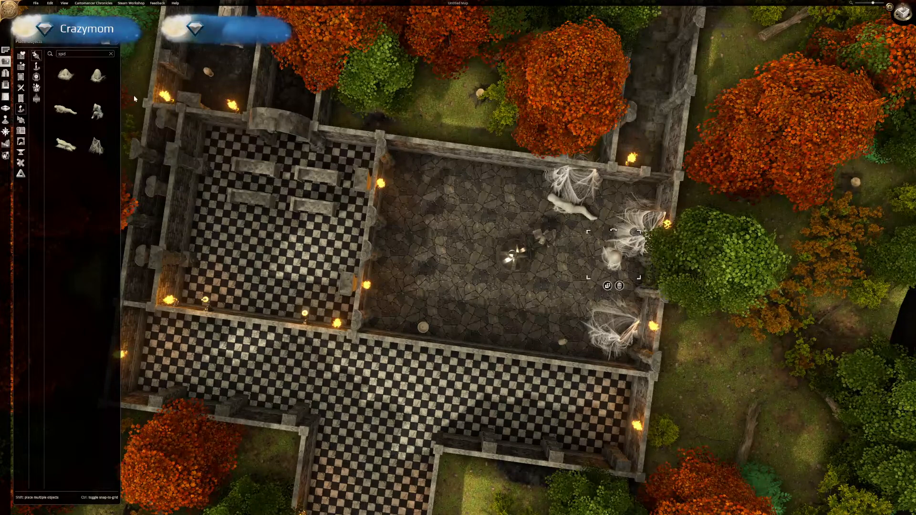
pyautogui.click(65, 74)
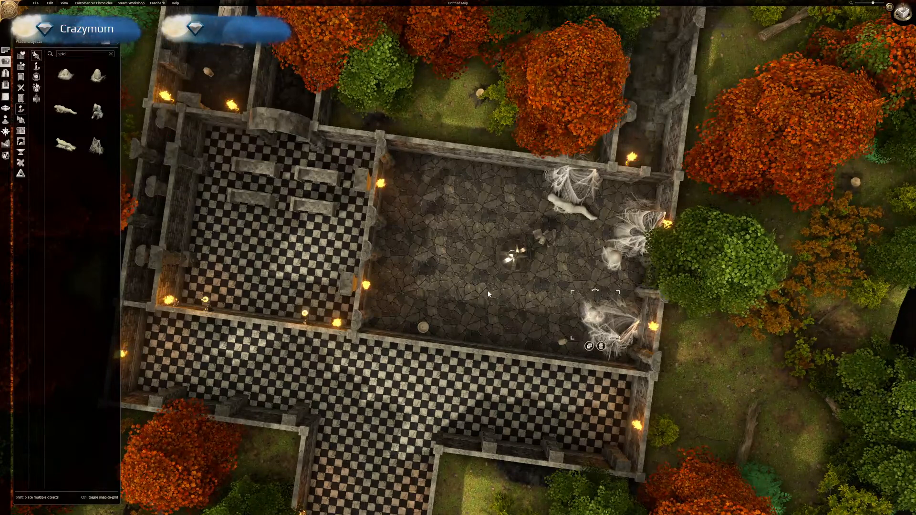
# Place a big spiderweb along the dungeon's front wall, beside the web in the outer corner.
pyautogui.click(96, 148)
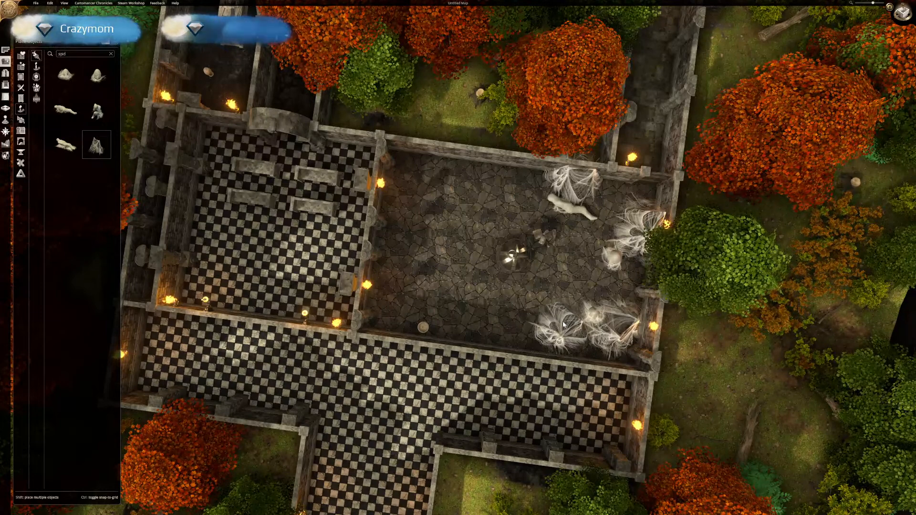
pyautogui.click(566, 321)
pyautogui.click(563, 364)
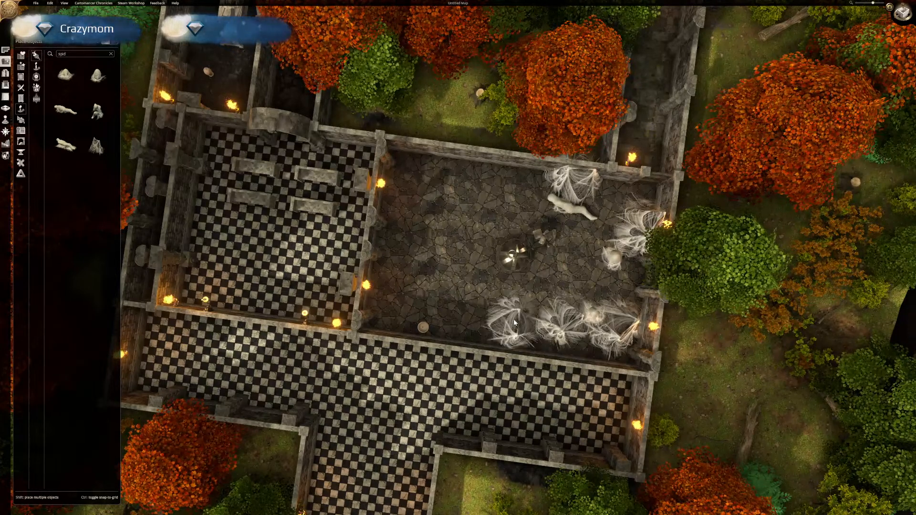
pyautogui.click(520, 323)
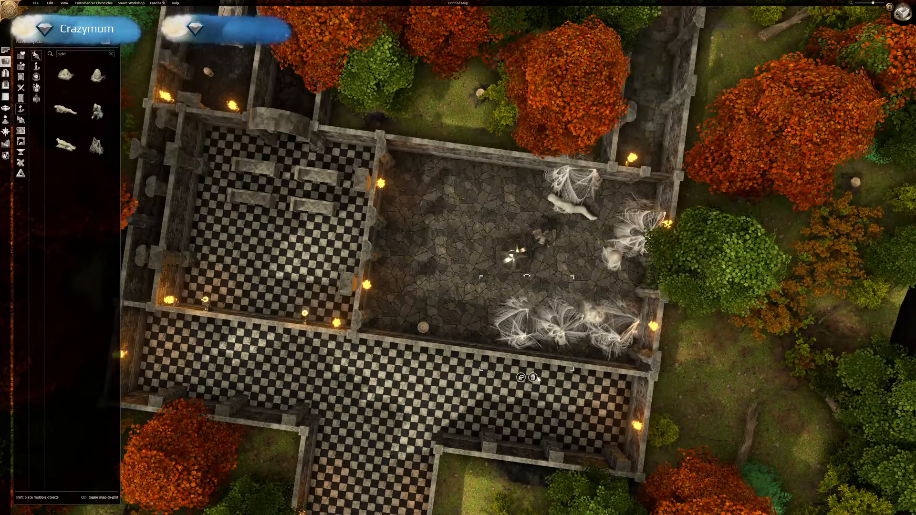
pyautogui.click(536, 381)
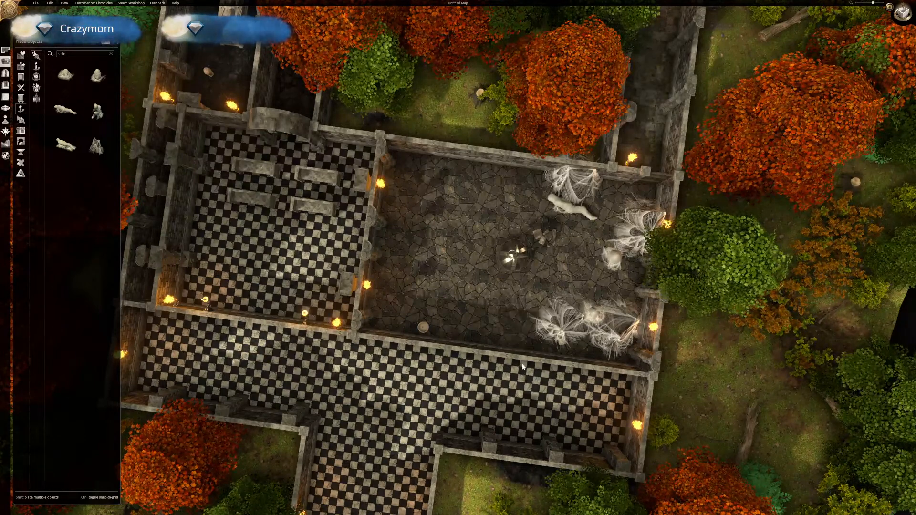
# Line the rest of the dungeon's front wall with four copies of the big spiderweb, ending at the chapel-side corner.
pyautogui.click(563, 365)
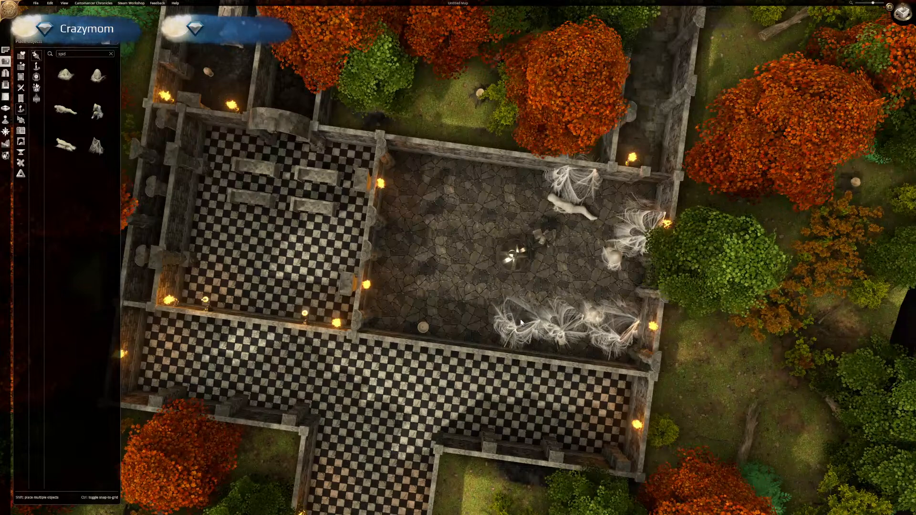
pyautogui.click(521, 373)
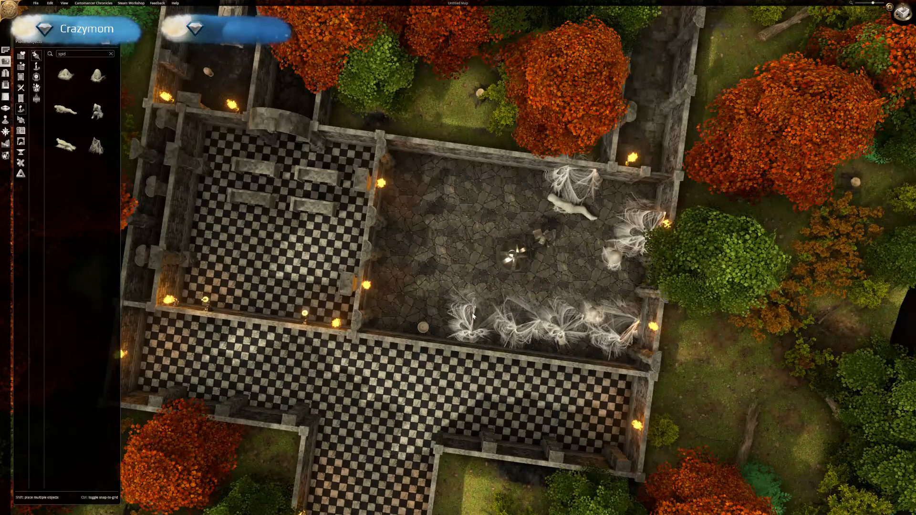
pyautogui.click(482, 314)
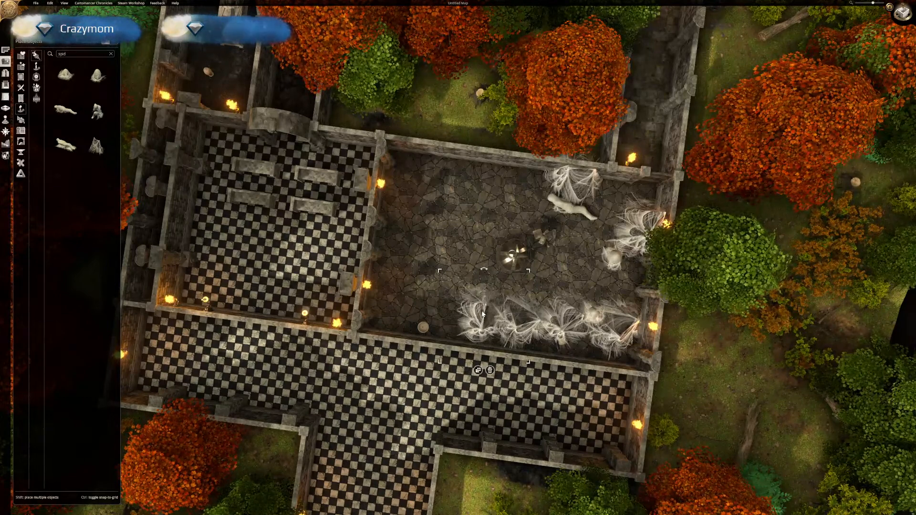
pyautogui.click(479, 370)
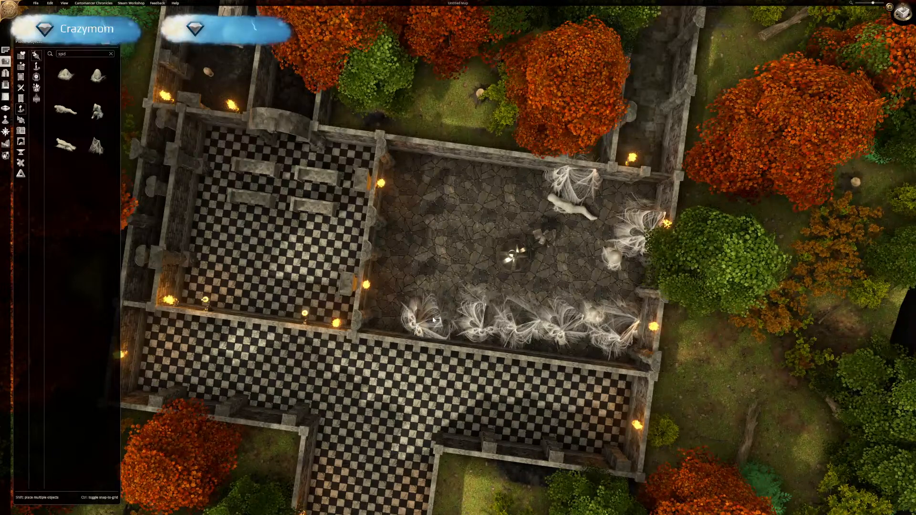
pyautogui.click(434, 321)
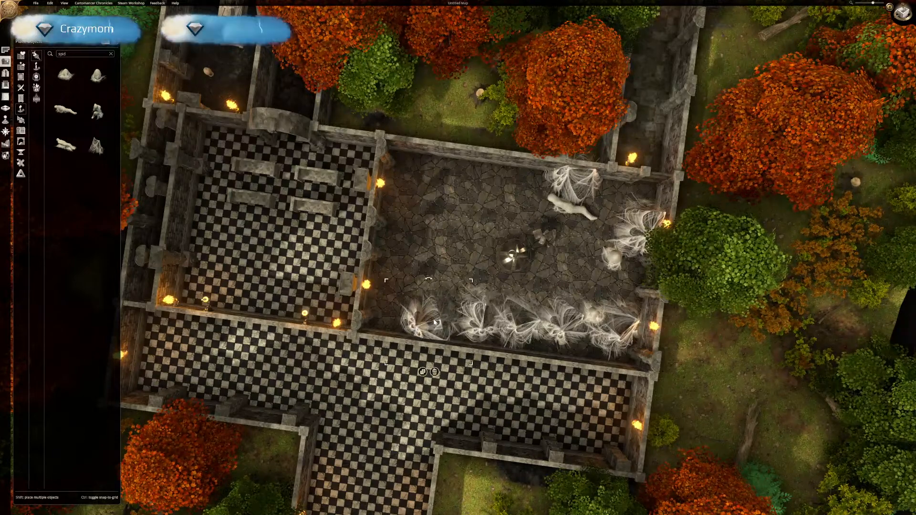
pyautogui.click(423, 372)
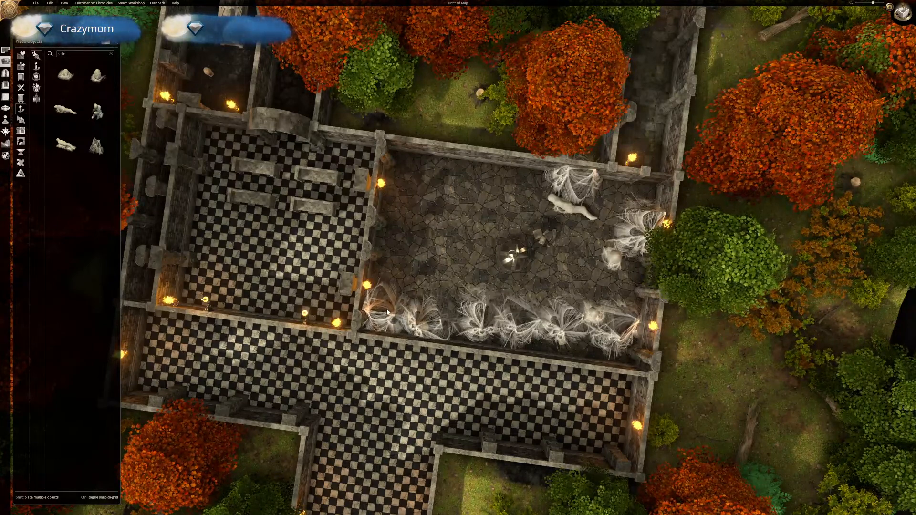
pyautogui.click(388, 311)
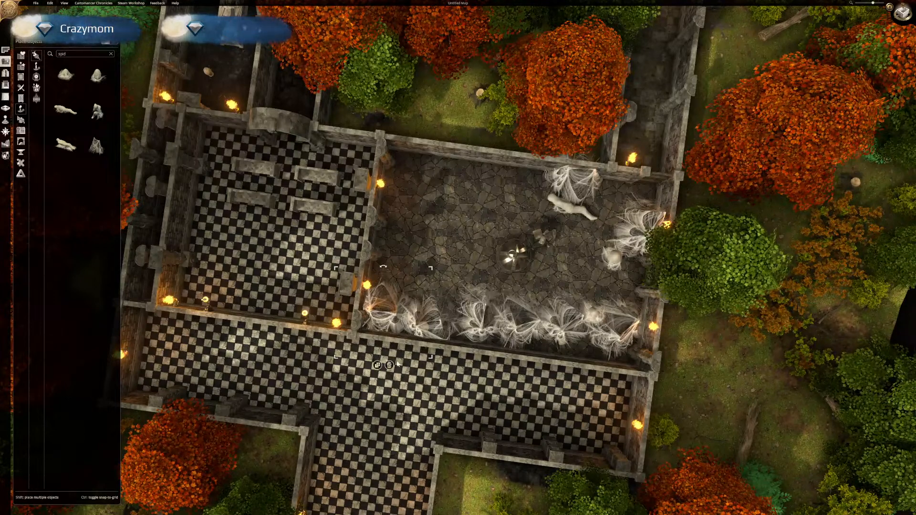
# Copy the big spiderweb into the dungeon's back corner by the chapel, and set another copy beside it along the back wall.
pyautogui.click(377, 365)
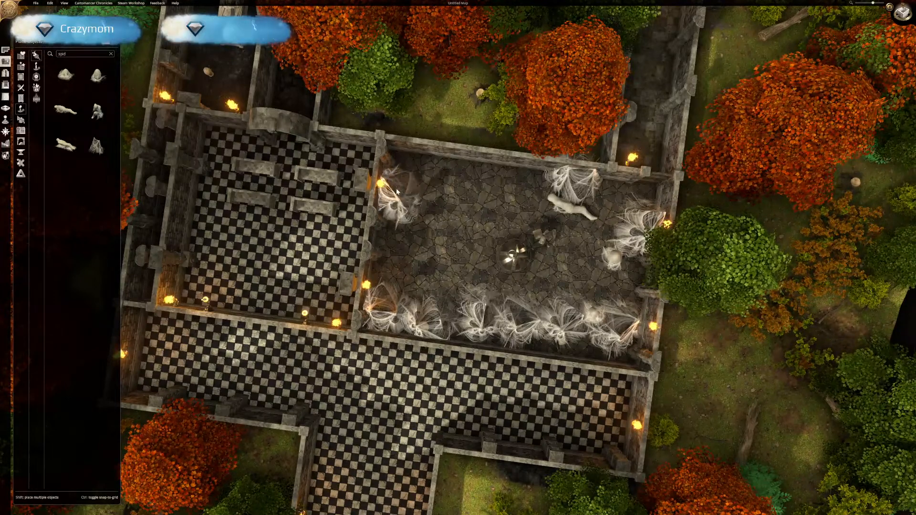
pyautogui.click(403, 159)
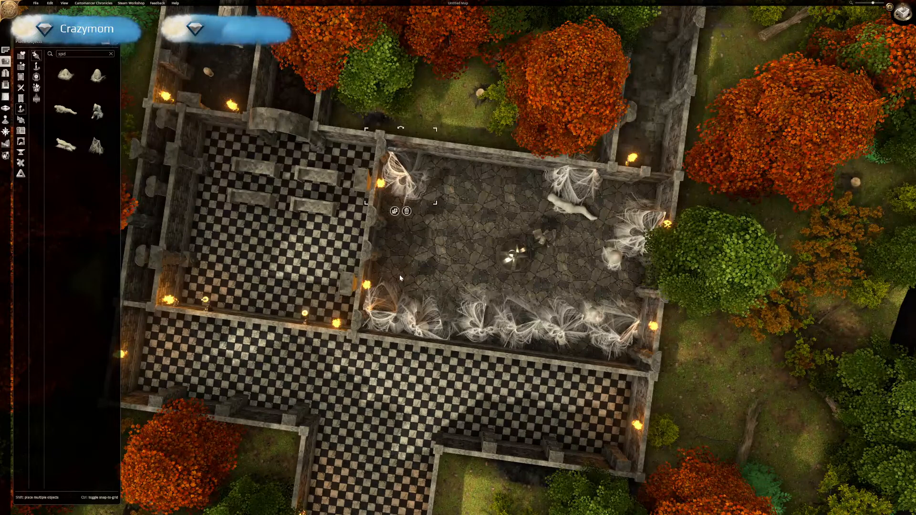
pyautogui.click(395, 211)
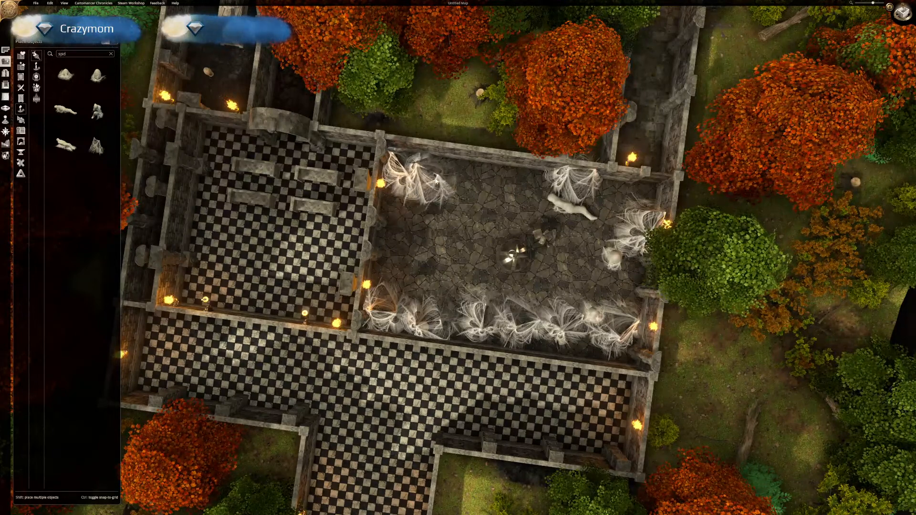
pyautogui.rightClick(452, 184)
pyautogui.rightClick(452, 185)
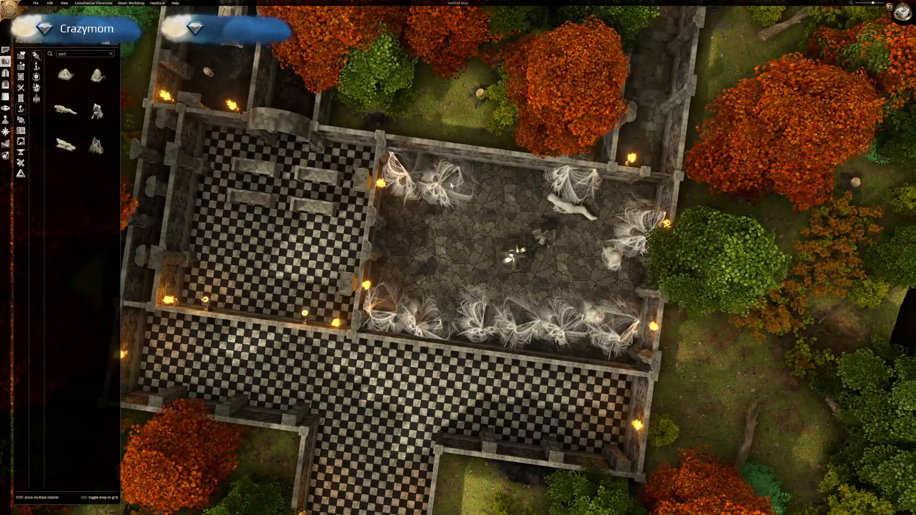
pyautogui.click(443, 179)
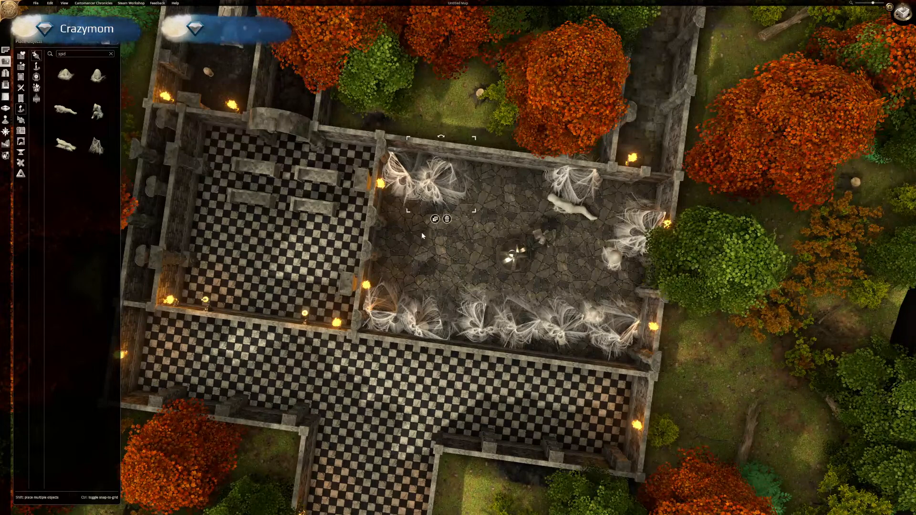
# Fill the remaining gap along the dungeon's back wall with two more copies of the big spiderweb.
pyautogui.click(435, 219)
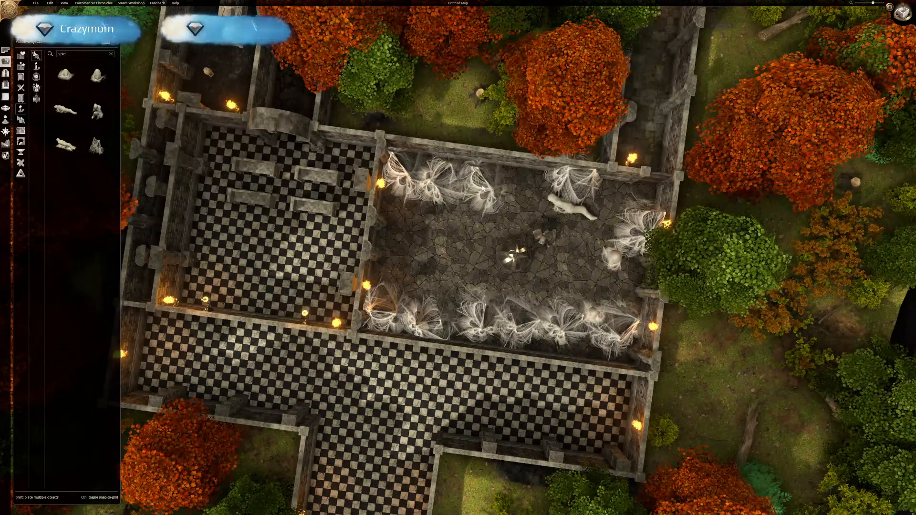
pyautogui.click(483, 187)
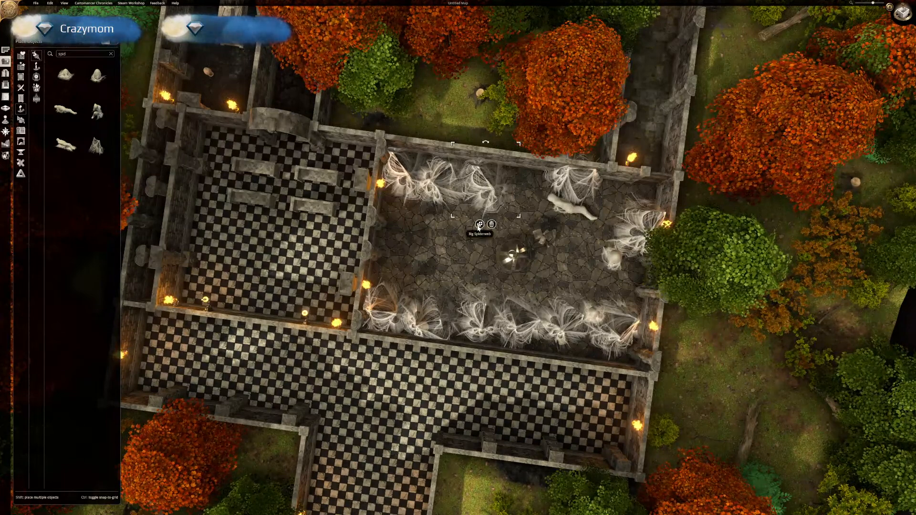
pyautogui.click(479, 225)
pyautogui.click(529, 193)
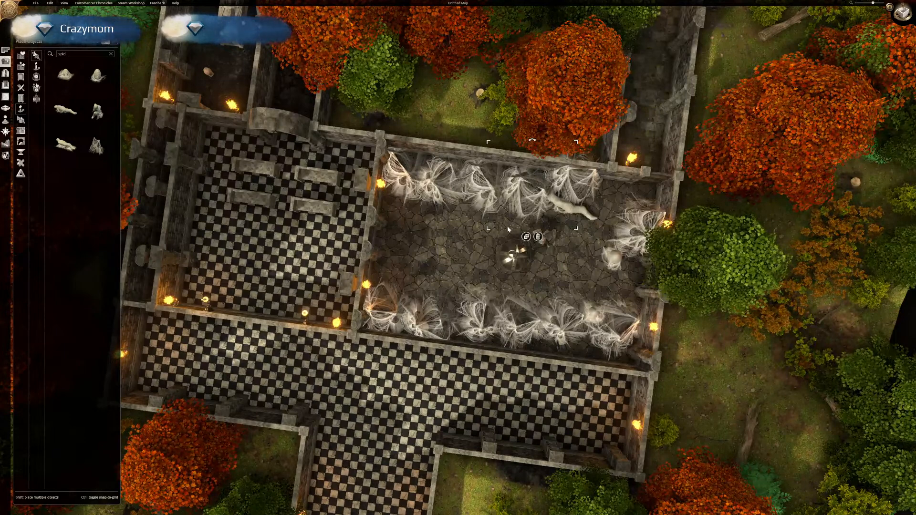
# Place a copy of the big spiderweb in the open floor of the dungeon, beside the central object.
pyautogui.click(527, 237)
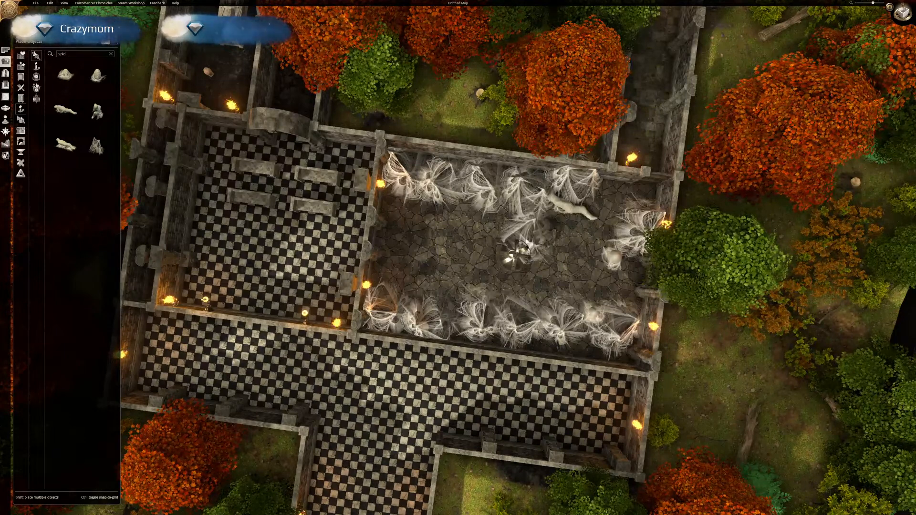
pyautogui.click(473, 254)
pyautogui.moveTo(574, 271); pyautogui.dragTo(638, 356, button='right')
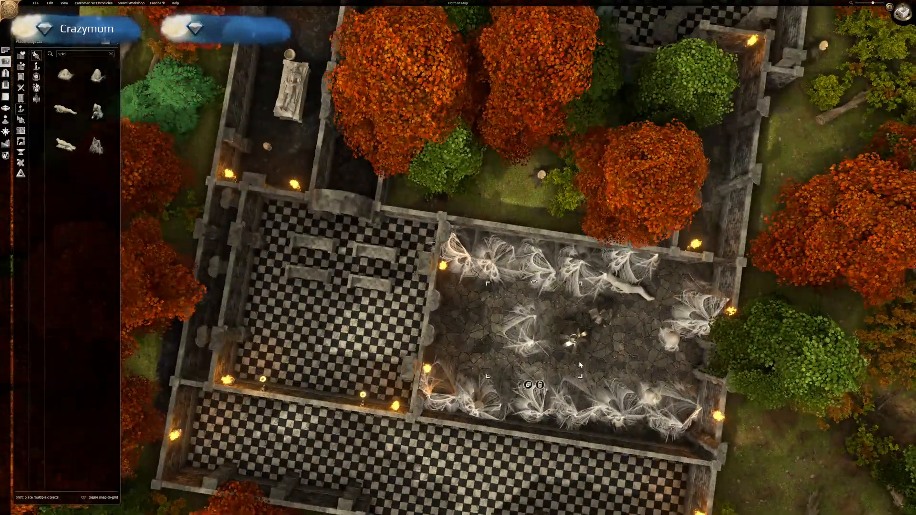
pyautogui.moveTo(581, 365); pyautogui.dragTo(589, 287, button='middle')
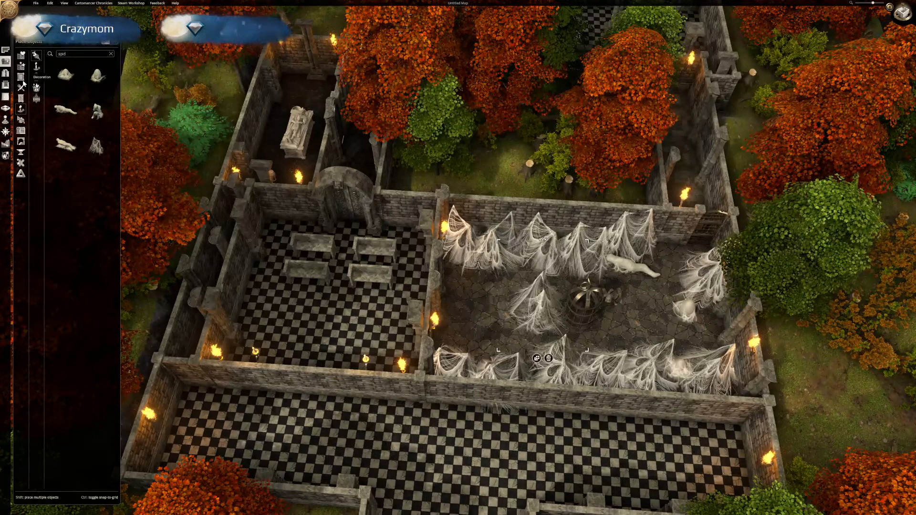
# Place an iron-style door in the dungeon's front wall, near its outer corner, opening onto the checkered hall.
pyautogui.click(21, 102)
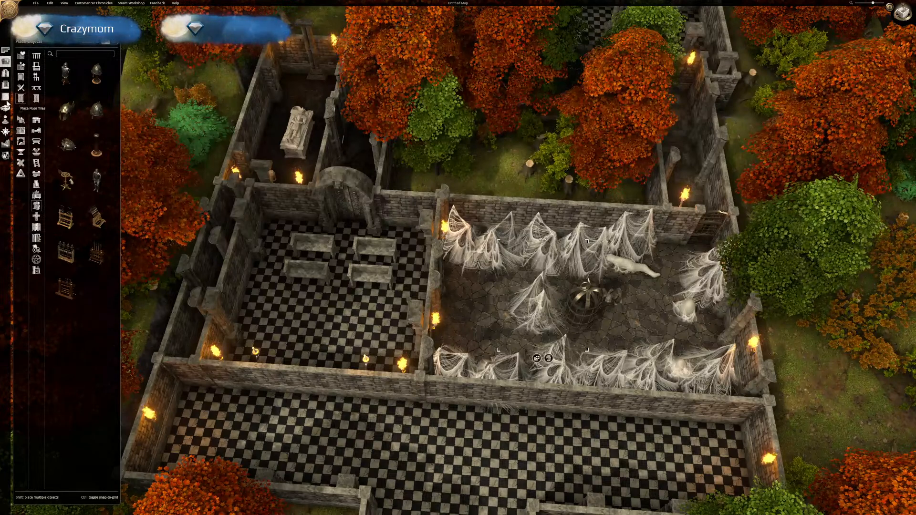
pyautogui.click(5, 77)
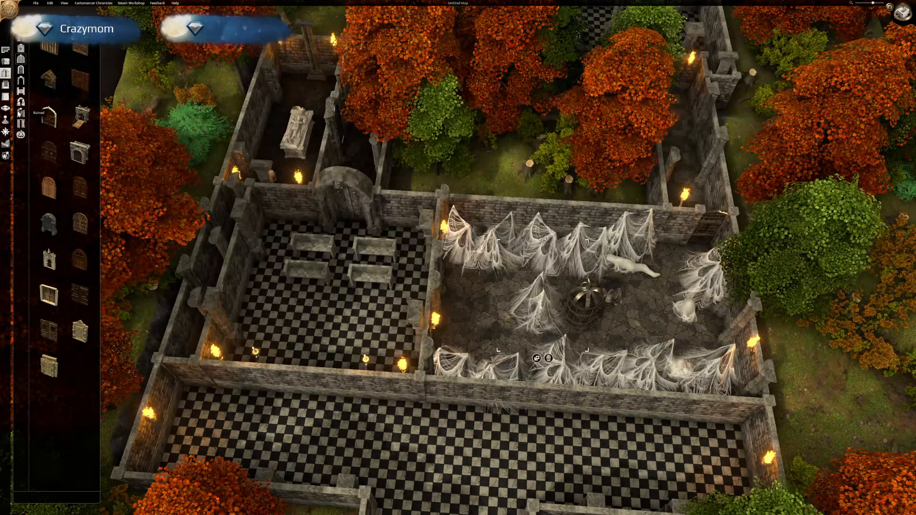
pyautogui.click(20, 113)
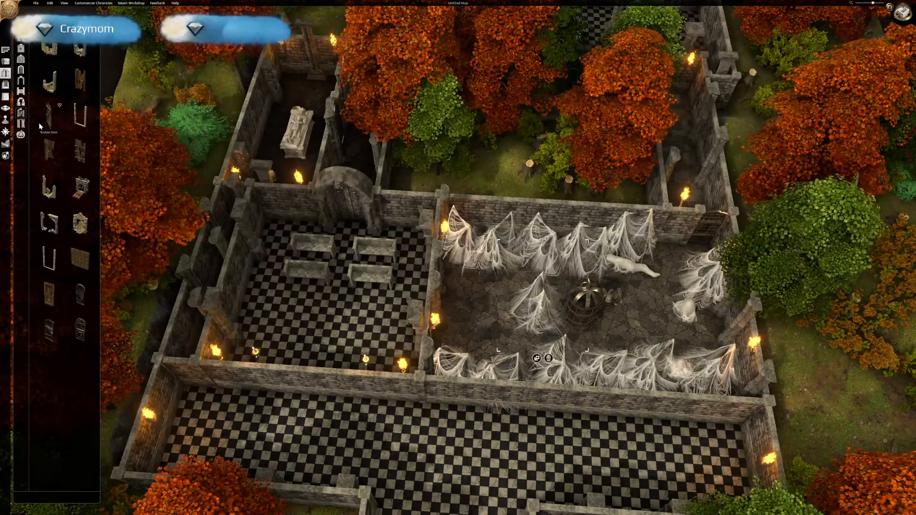
pyautogui.click(21, 70)
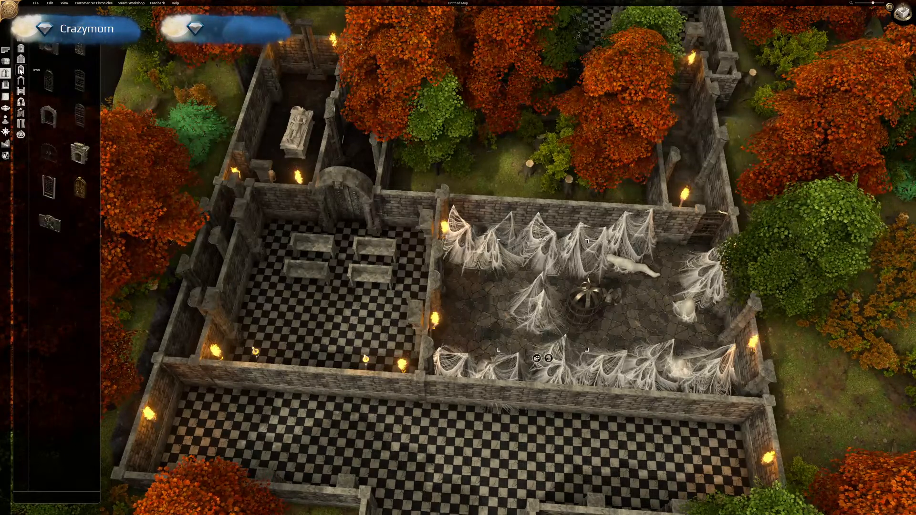
pyautogui.click(78, 48)
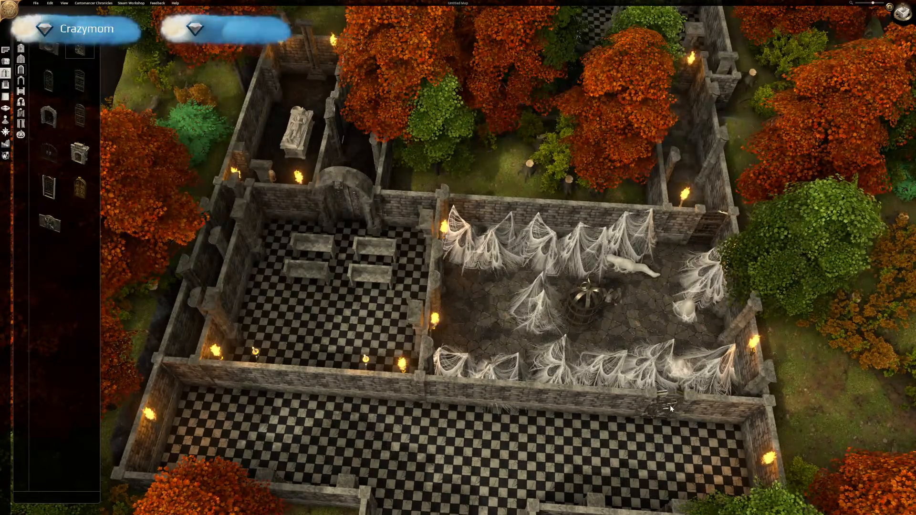
pyautogui.click(671, 409)
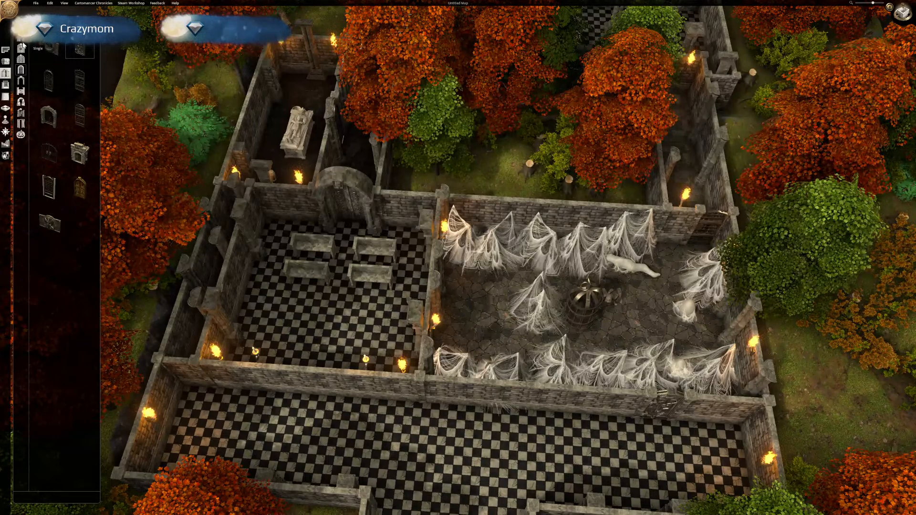
# Search the objects for "altar" and place a cloth-draped stone altar in the chapel, facing the four benches near the front wall.
pyautogui.moveTo(321, 194); pyautogui.dragTo(221, 149, button='right')
pyautogui.moveTo(222, 149)
pyautogui.mouseDown(button='middle')
pyautogui.moveTo(215, 167)
pyautogui.moveTo(224, 189)
pyautogui.moveTo(214, 161)
pyautogui.mouseUp(button='middle')
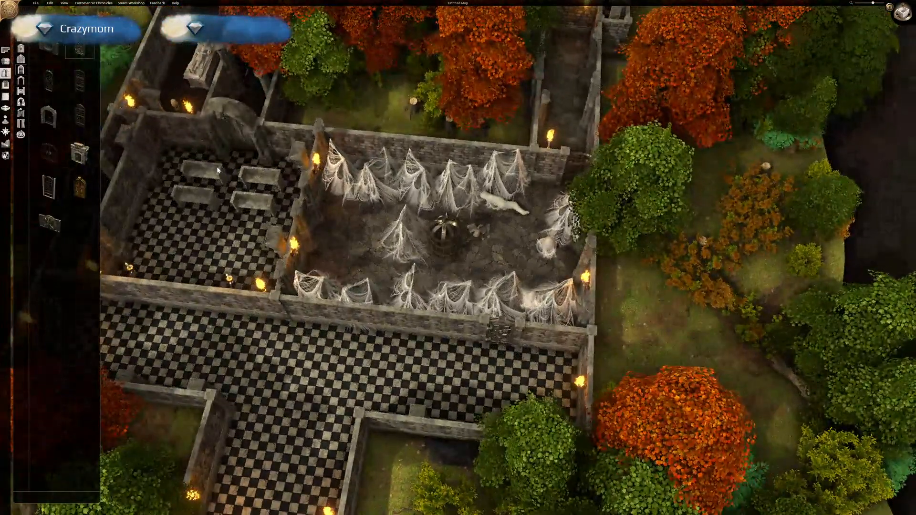
pyautogui.moveTo(226, 181); pyautogui.dragTo(349, 240, button='right')
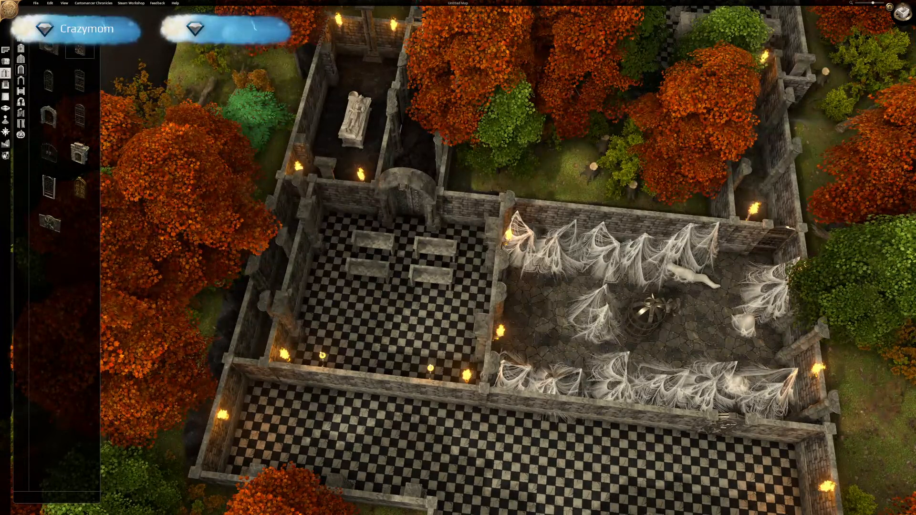
pyautogui.scroll(-5, 65, 267)
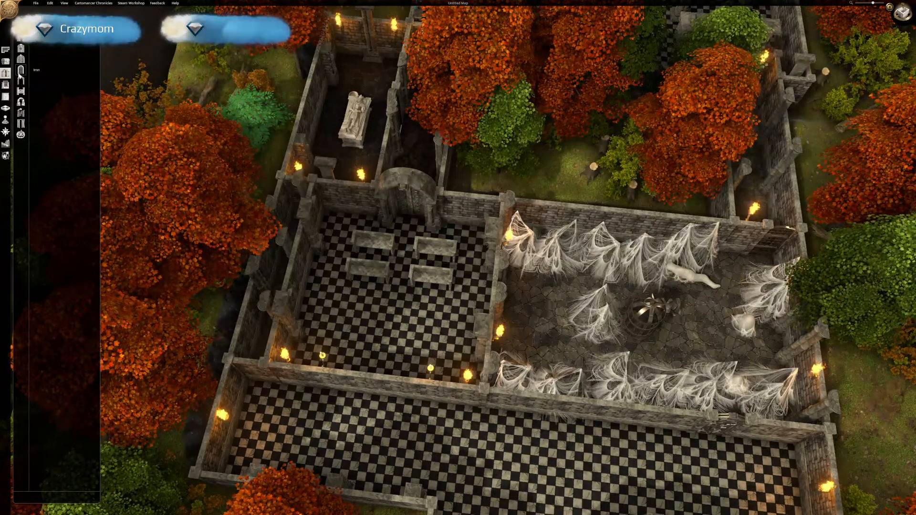
pyautogui.click(6, 61)
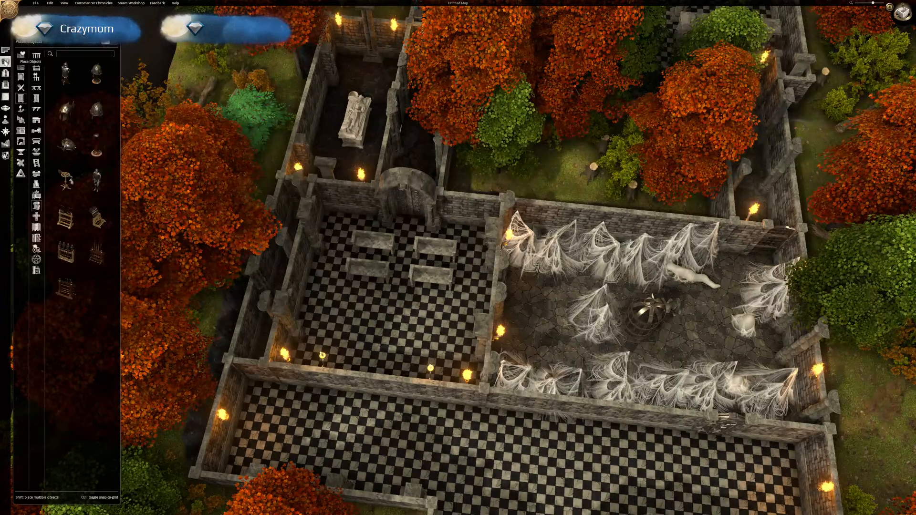
pyautogui.click(68, 55)
pyautogui.write('altar')
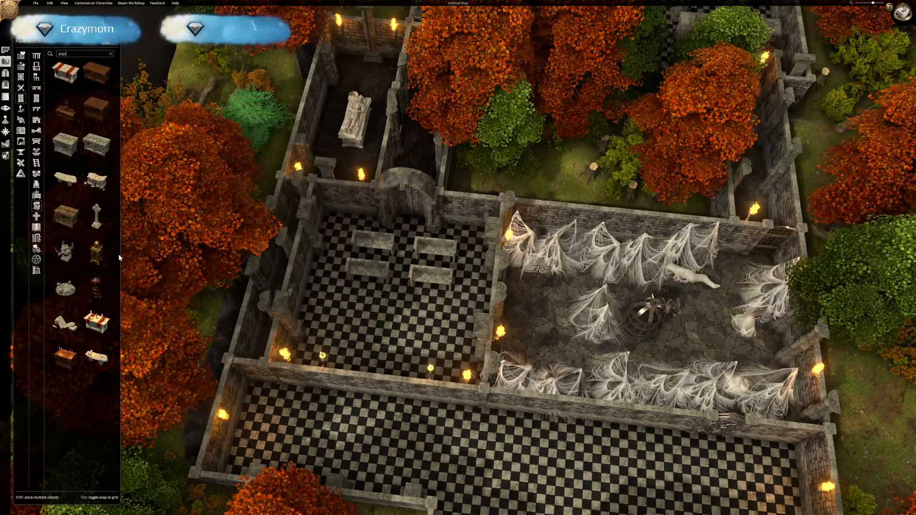
pyautogui.click(98, 182)
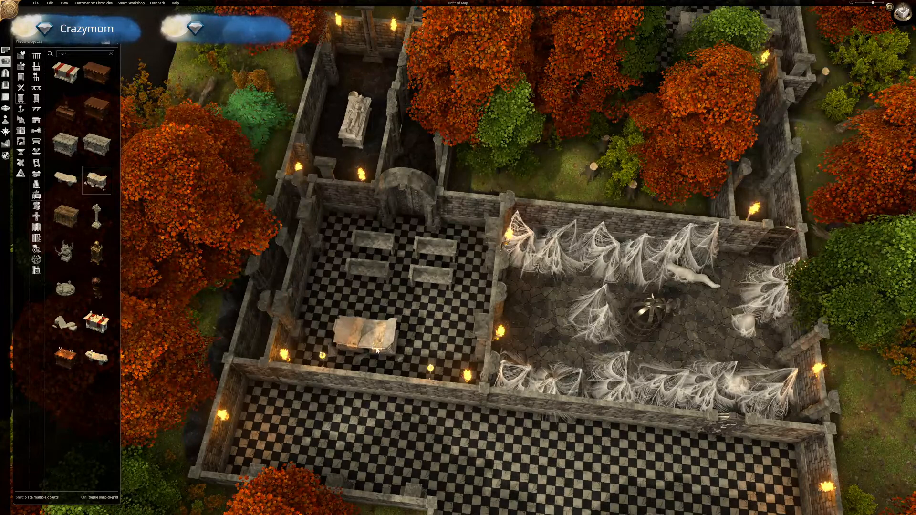
pyautogui.scroll(-3, 395, 354)
pyautogui.scroll(-3, 395, 354)
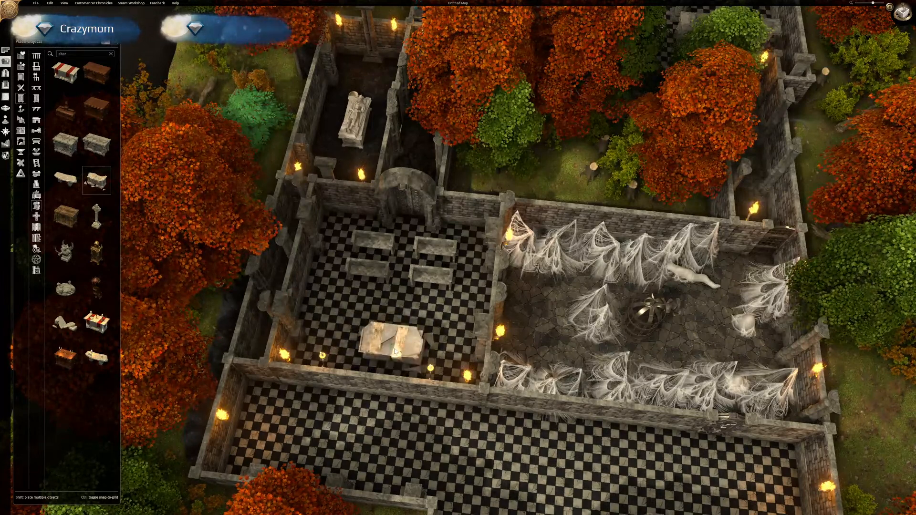
pyautogui.click(394, 351)
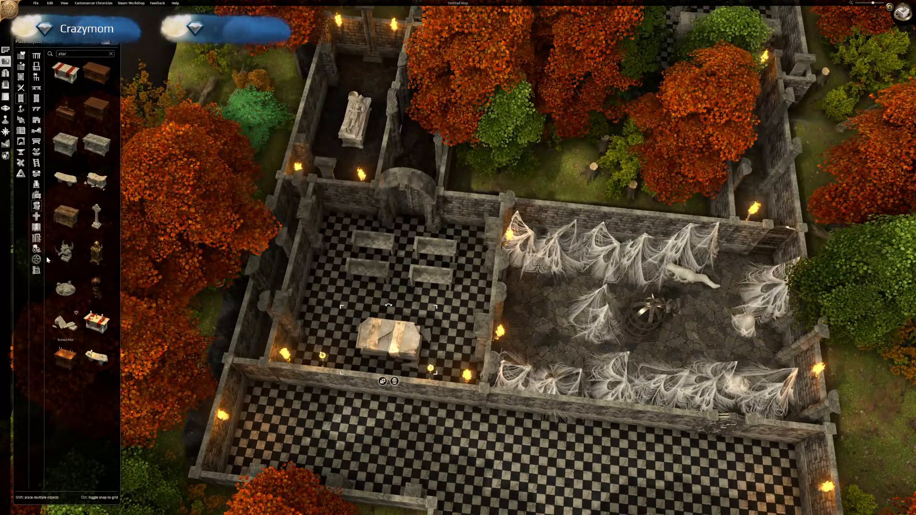
# Place a blue-glowing light fixture at each short end of the stone altar in the checkered chapel.
pyautogui.click(21, 110)
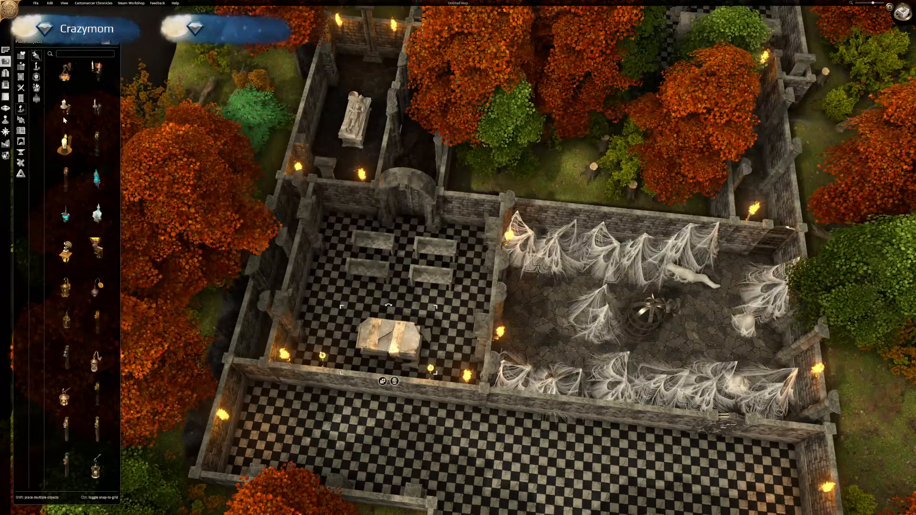
pyautogui.click(37, 66)
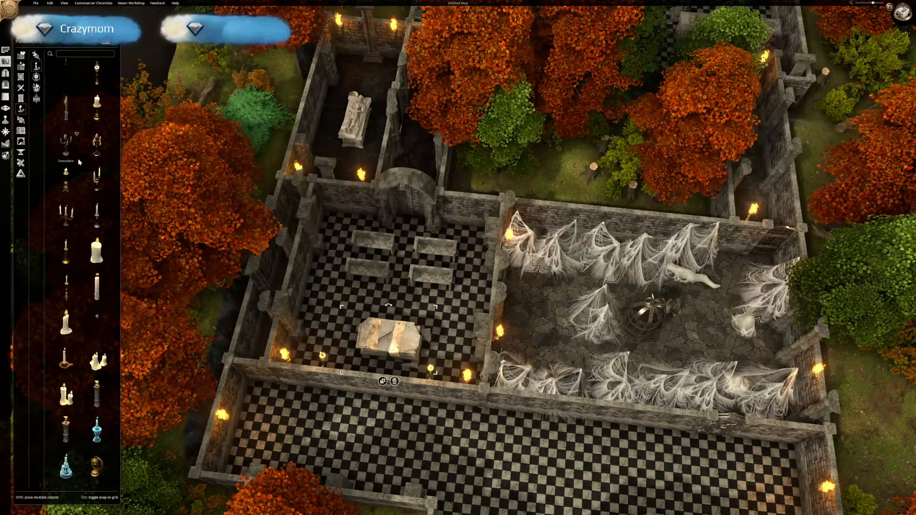
pyautogui.scroll(-3, 79, 171)
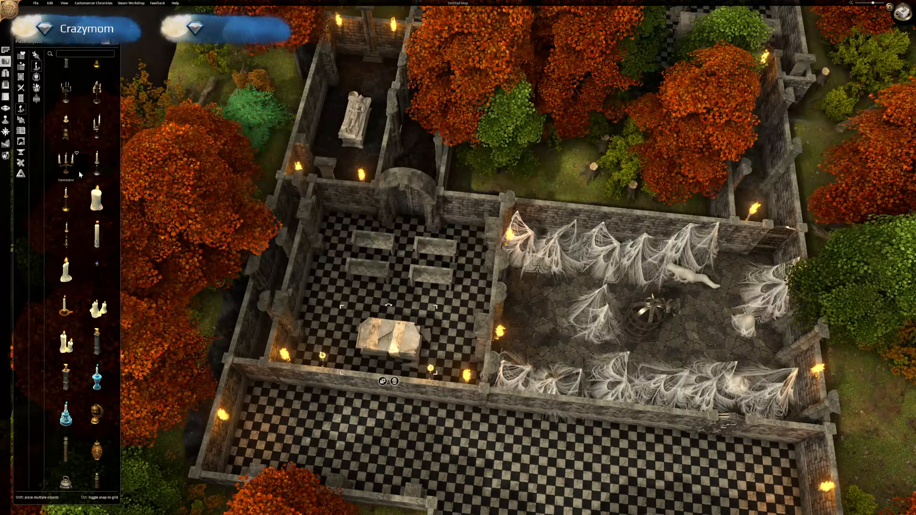
pyautogui.click(104, 389)
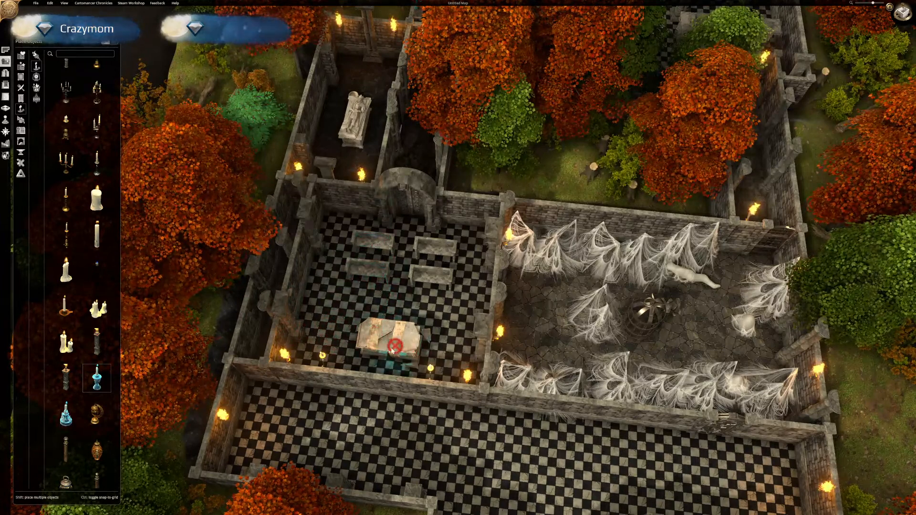
pyautogui.click(97, 308)
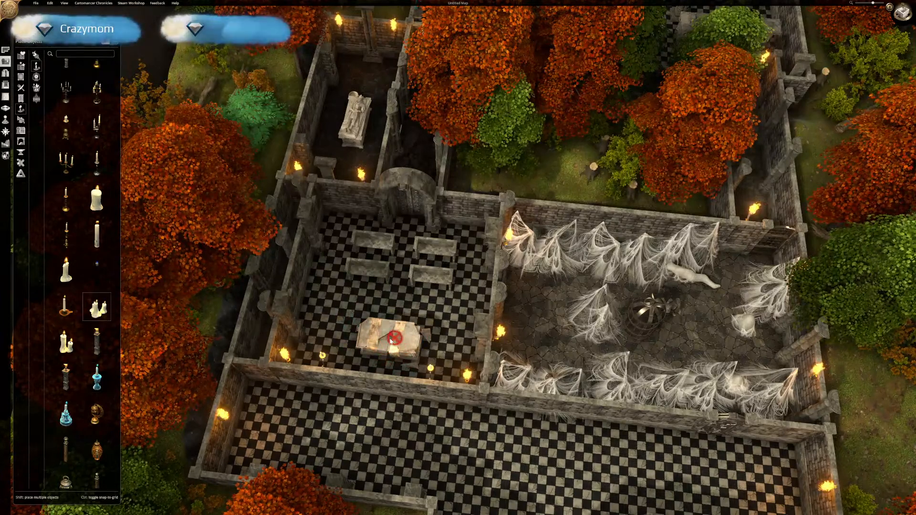
pyautogui.click(94, 377)
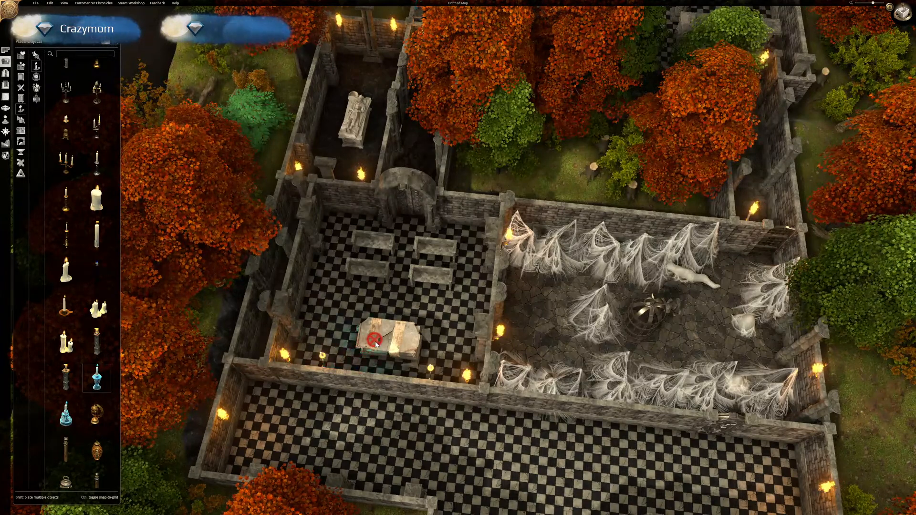
pyautogui.click(352, 330)
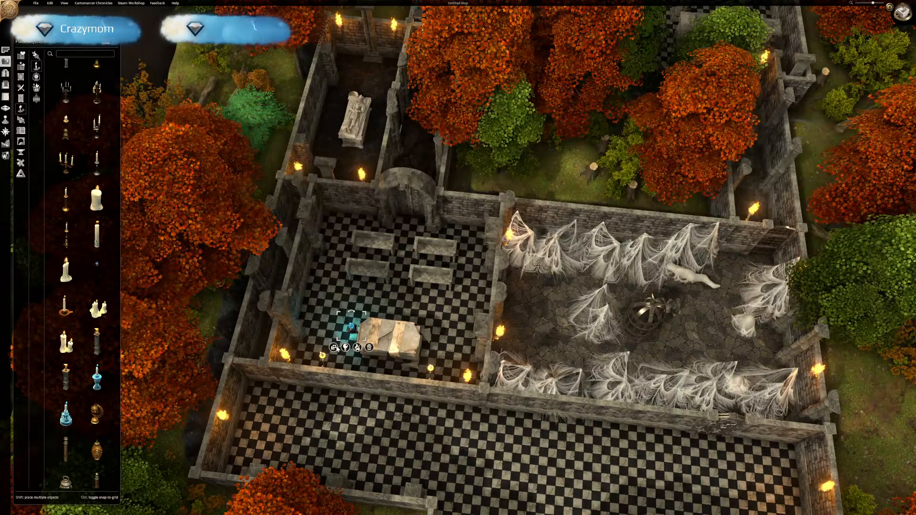
pyautogui.click(334, 348)
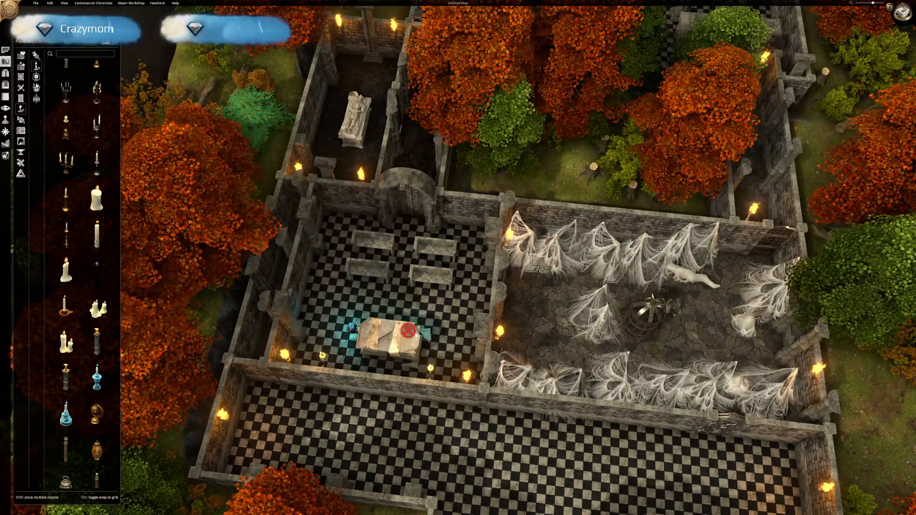
pyautogui.click(435, 338)
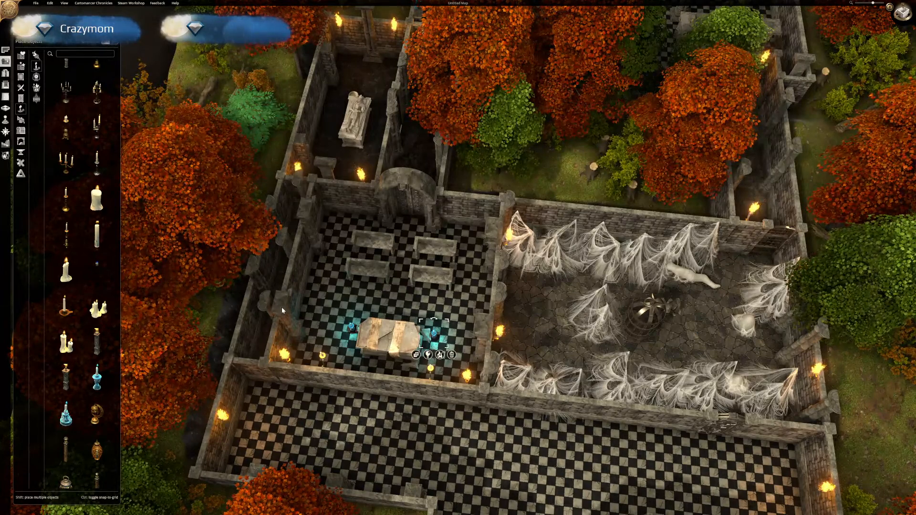
# Search the object library for "chest".
pyautogui.moveTo(333, 224); pyautogui.dragTo(333, 434, button='right')
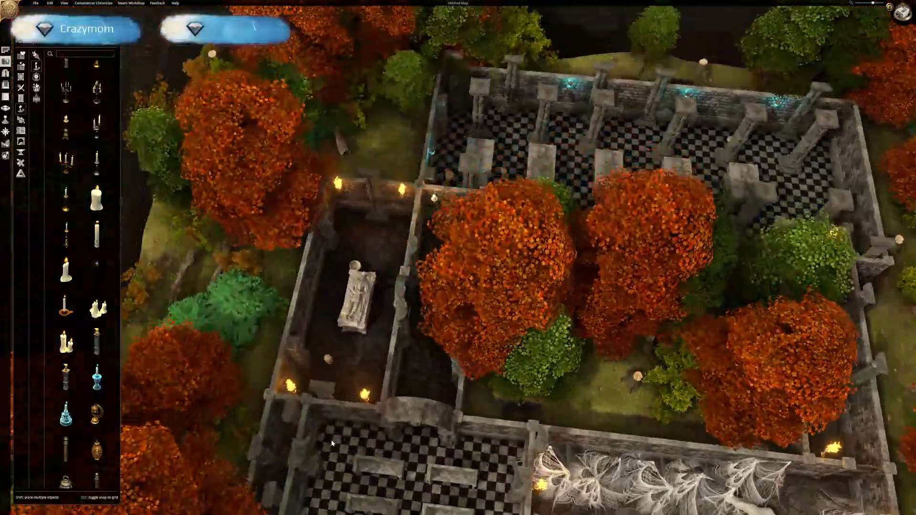
pyautogui.moveTo(362, 260); pyautogui.dragTo(200, 320, button='right')
pyautogui.moveTo(229, 472); pyautogui.dragTo(379, 167, button='right')
pyautogui.moveTo(357, 460); pyautogui.dragTo(443, 390, button='right')
pyautogui.moveTo(382, 304); pyautogui.dragTo(449, 403, button='right')
pyautogui.moveTo(450, 234); pyautogui.dragTo(460, 354, button='right')
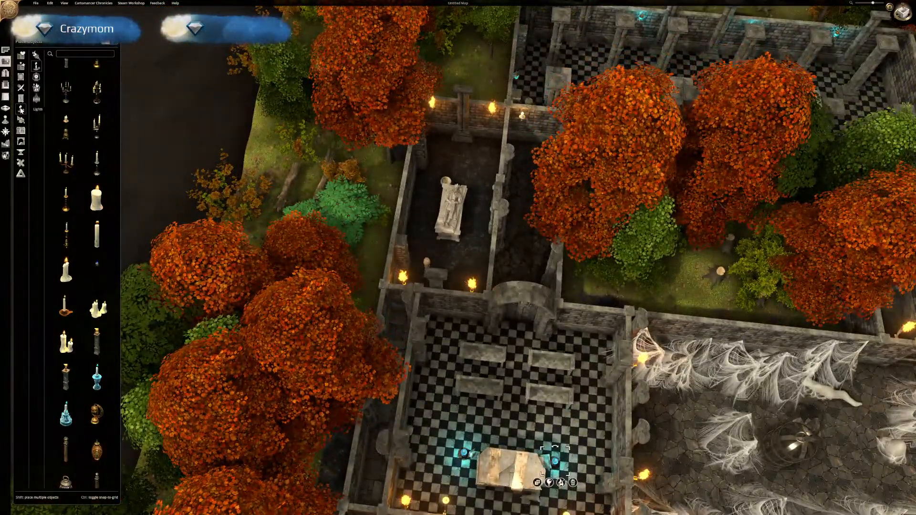
pyautogui.click(67, 54)
pyautogui.write('ch')
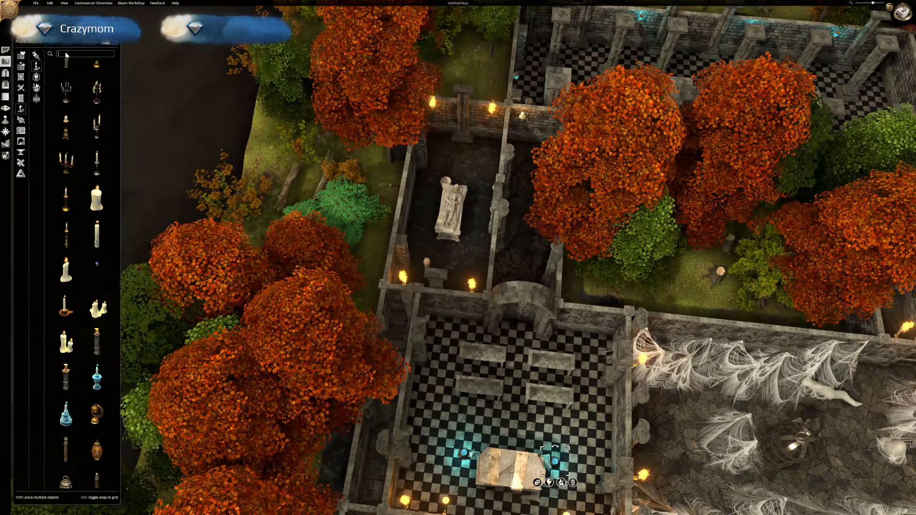
pyautogui.write('es')
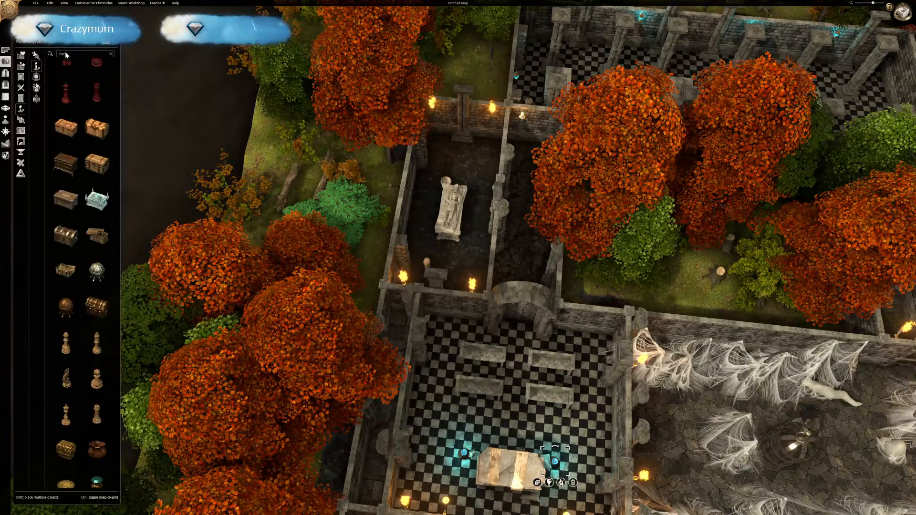
pyautogui.write('t')
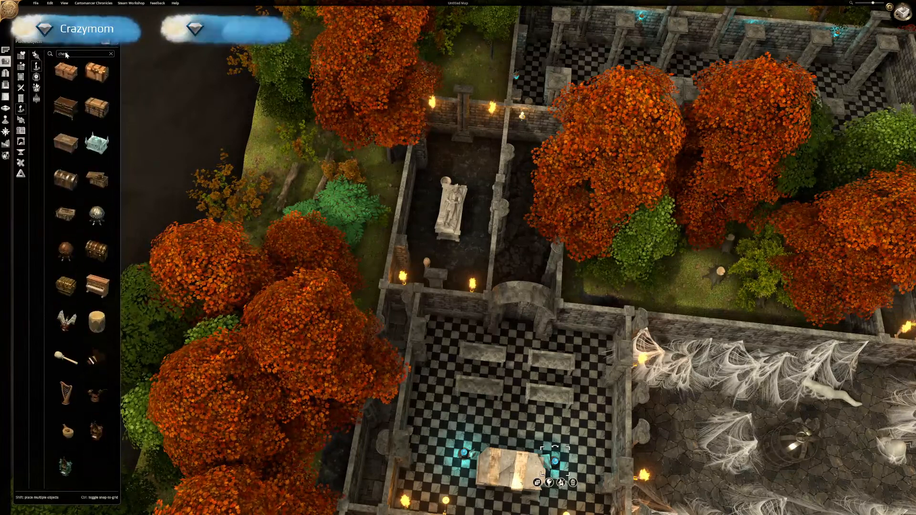
# Place a banded chest in each of the two back corners of the sarcophagus room, duplicating the first one.
pyautogui.click(66, 179)
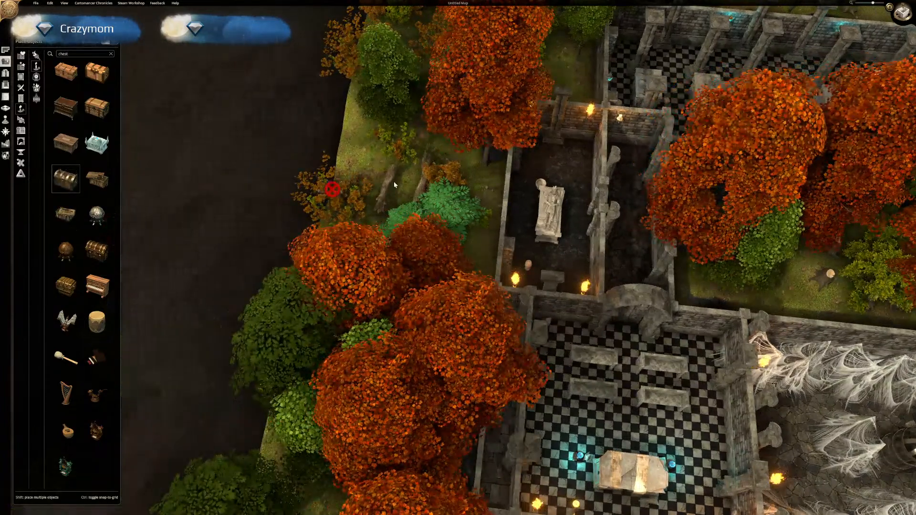
pyautogui.moveTo(549, 174); pyautogui.dragTo(479, 247, button='right')
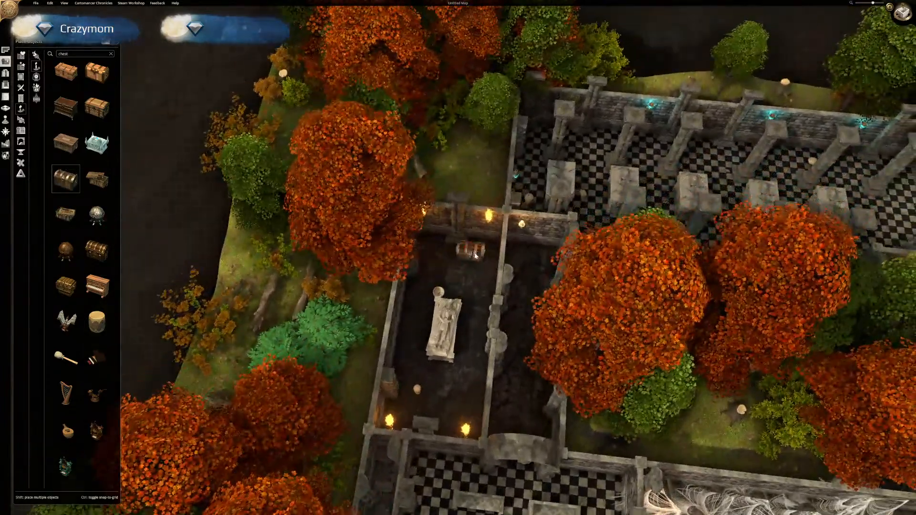
pyautogui.click(486, 248)
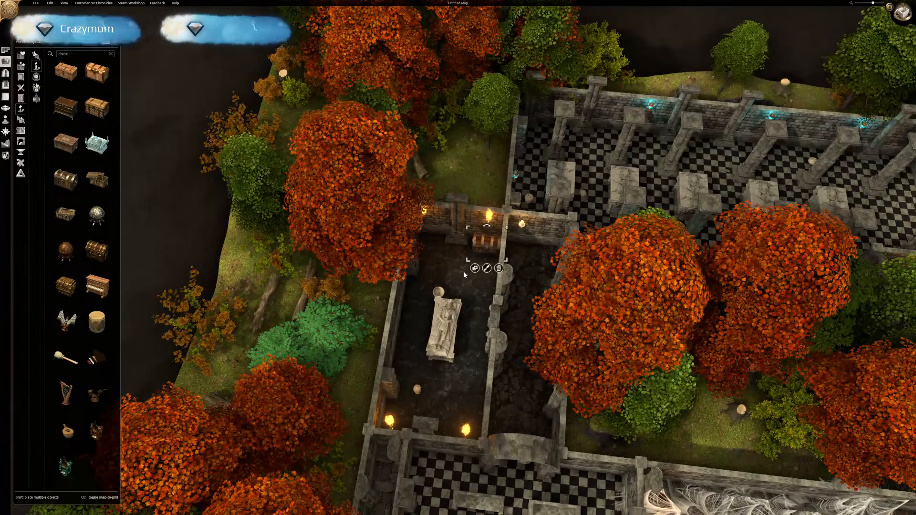
pyautogui.click(475, 269)
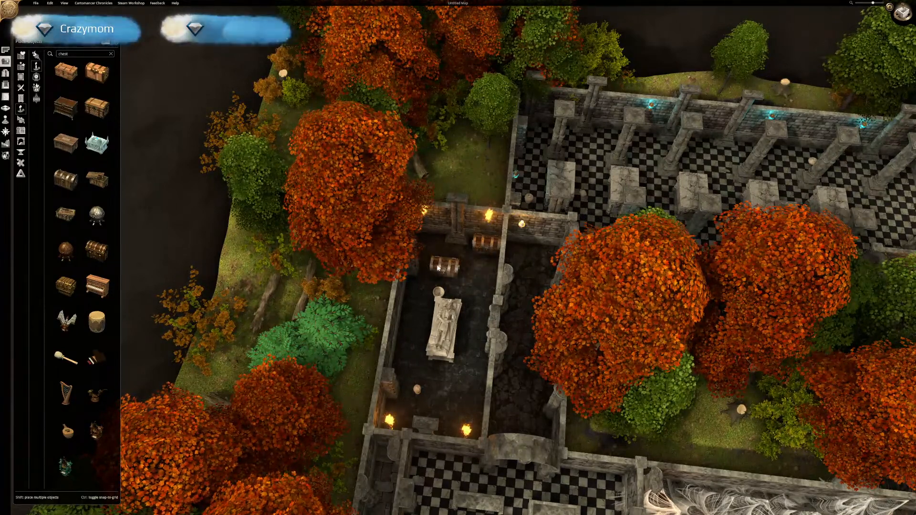
pyautogui.click(429, 245)
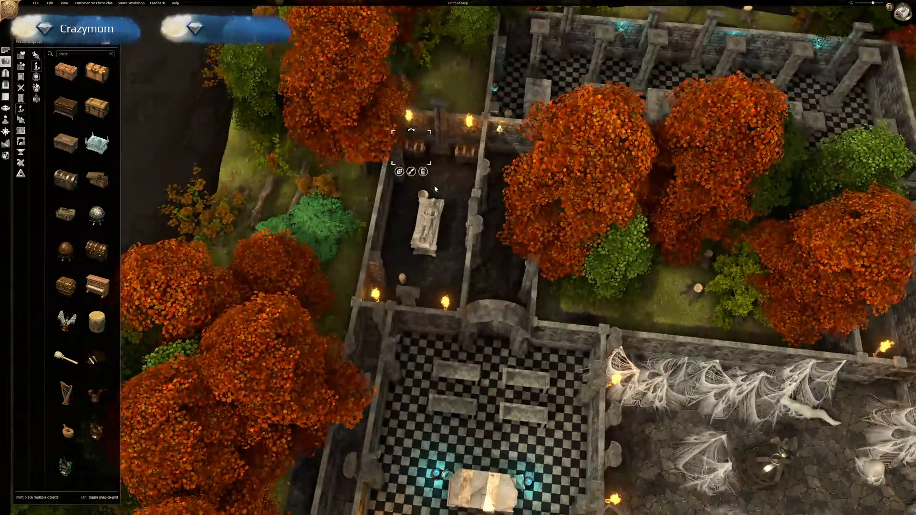
pyautogui.moveTo(436, 186); pyautogui.dragTo(531, 129, button='right')
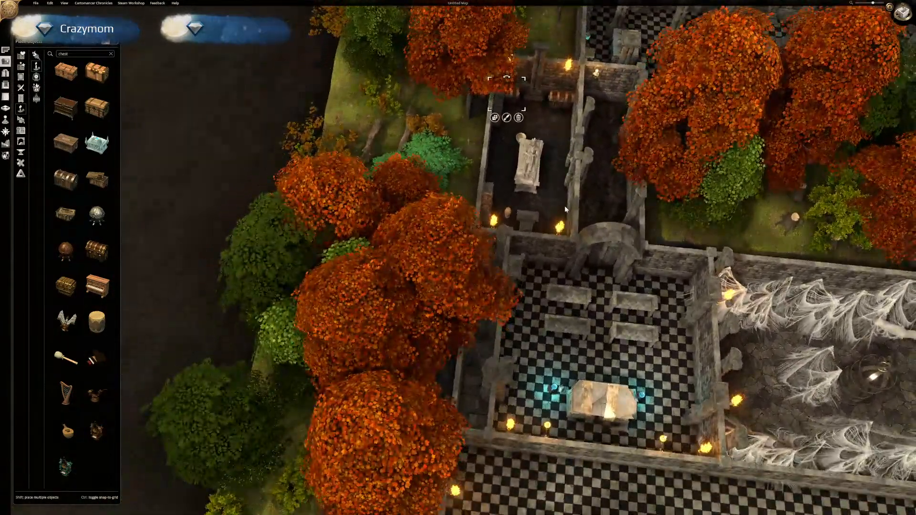
pyautogui.moveTo(542, 239); pyautogui.dragTo(520, 151, button='right')
pyautogui.moveTo(532, 219); pyautogui.dragTo(378, 287, button='right')
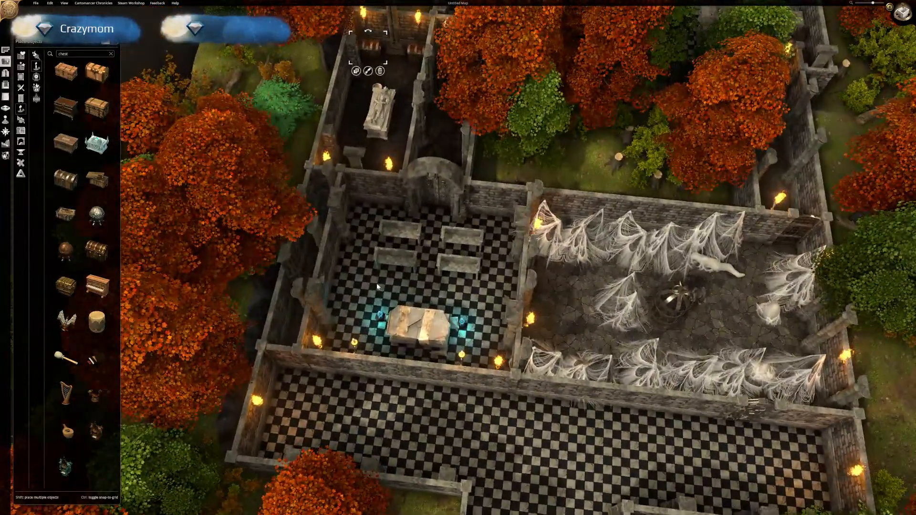
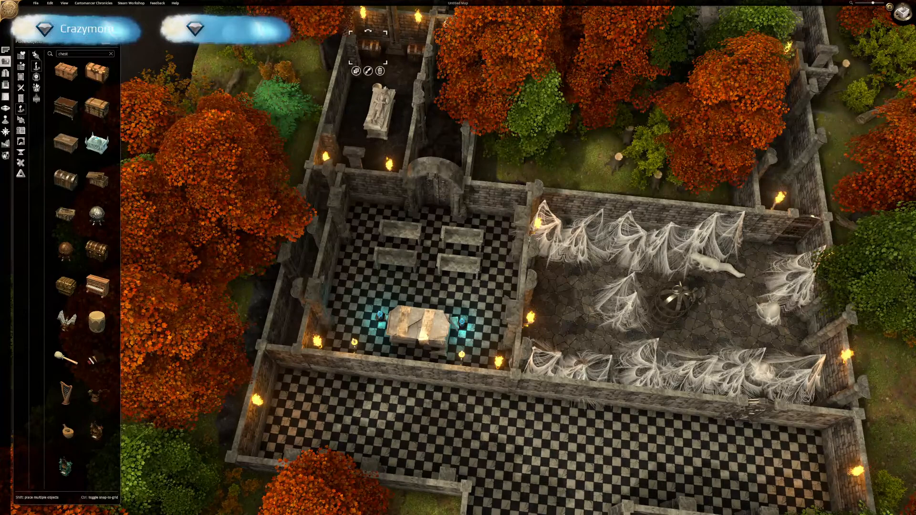
# Place a dark arched door in the wall between the sarcophagus room and the narrow corridor beside the chapel.
pyautogui.moveTo(416, 210); pyautogui.dragTo(631, 265, button='right')
pyautogui.moveTo(546, 260); pyautogui.dragTo(519, 385, button='right')
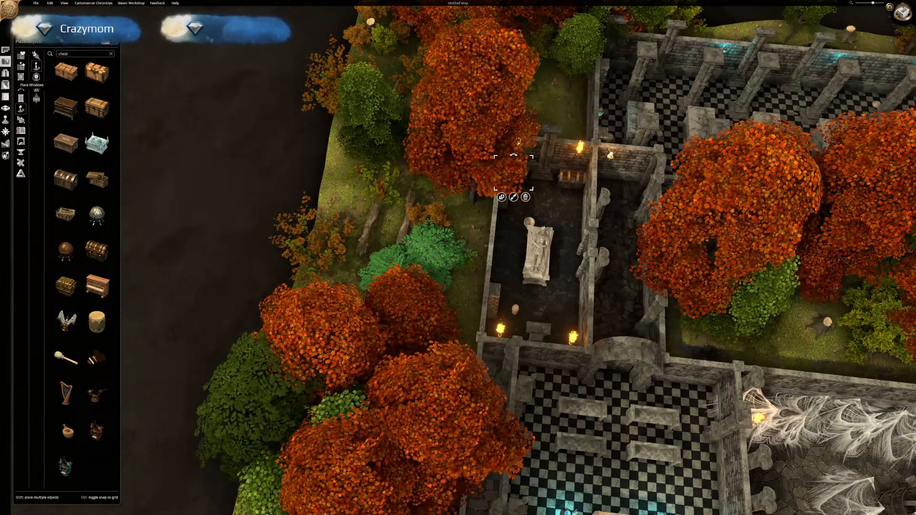
pyautogui.click(5, 74)
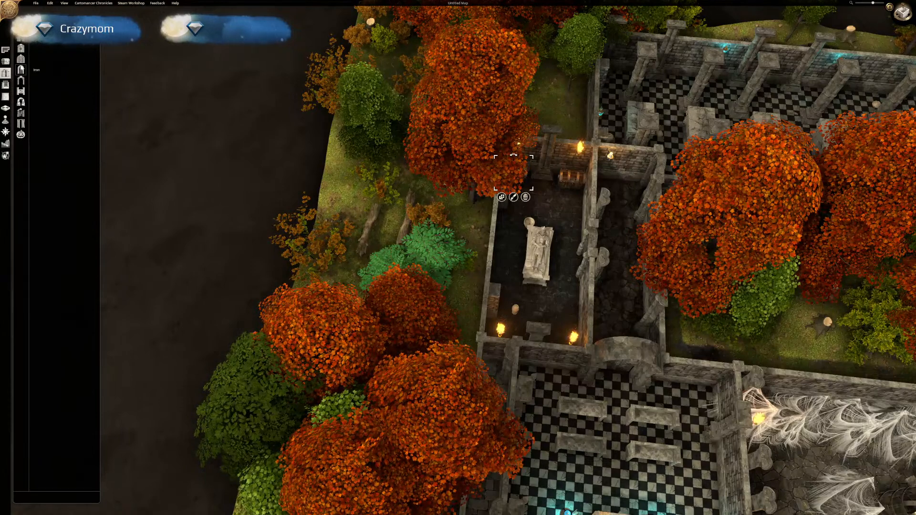
pyautogui.click(21, 52)
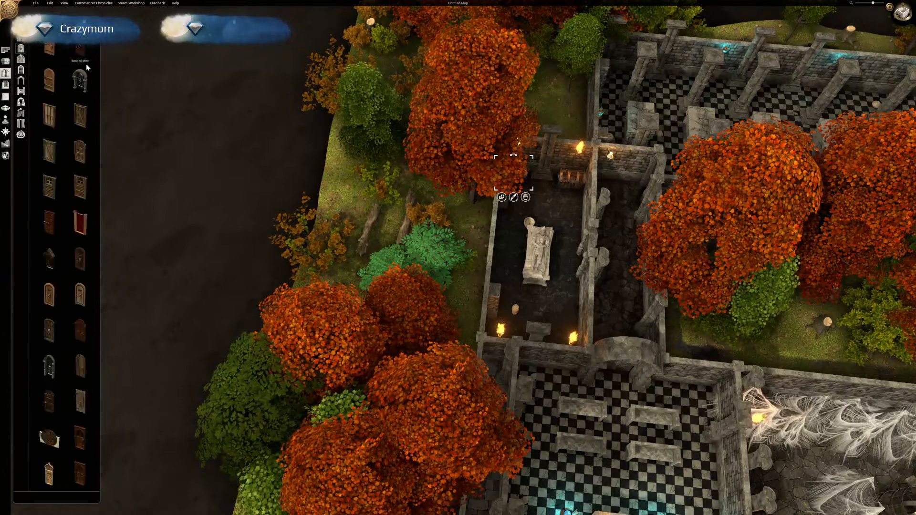
pyautogui.click(80, 82)
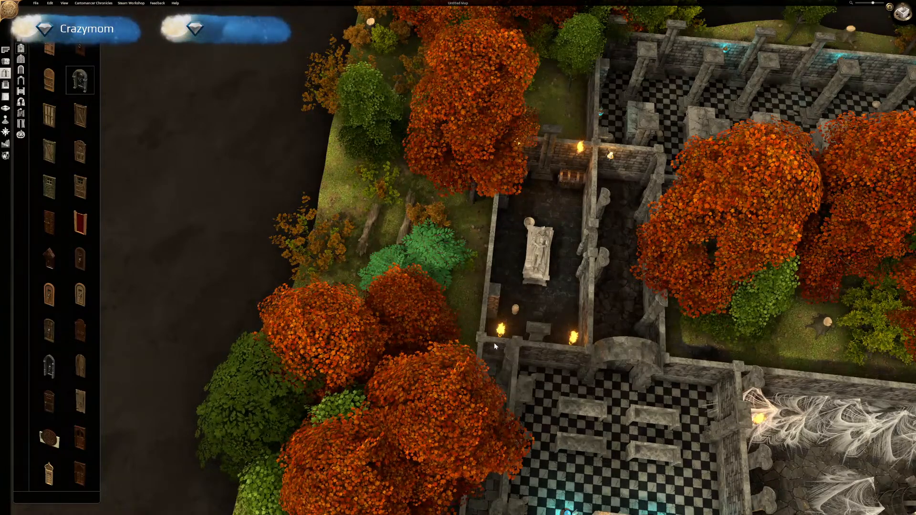
pyautogui.press('s')
pyautogui.press('d')
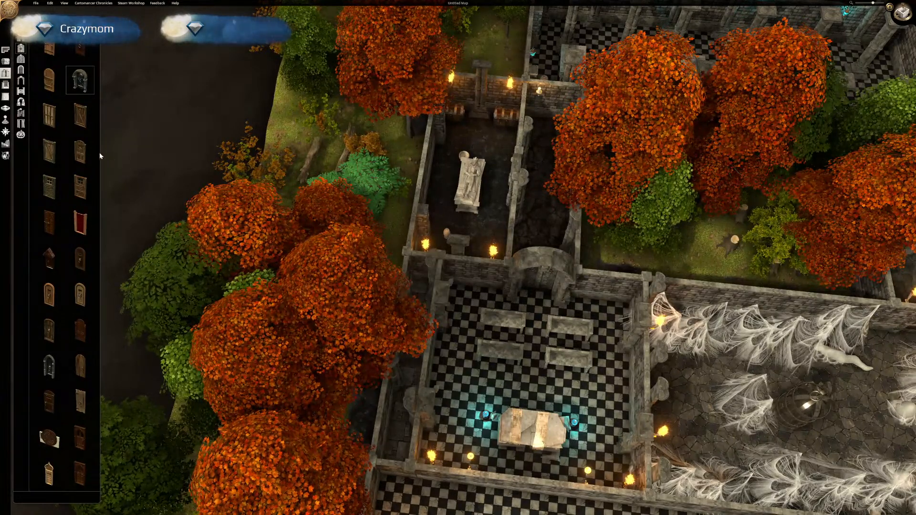
pyautogui.click(49, 153)
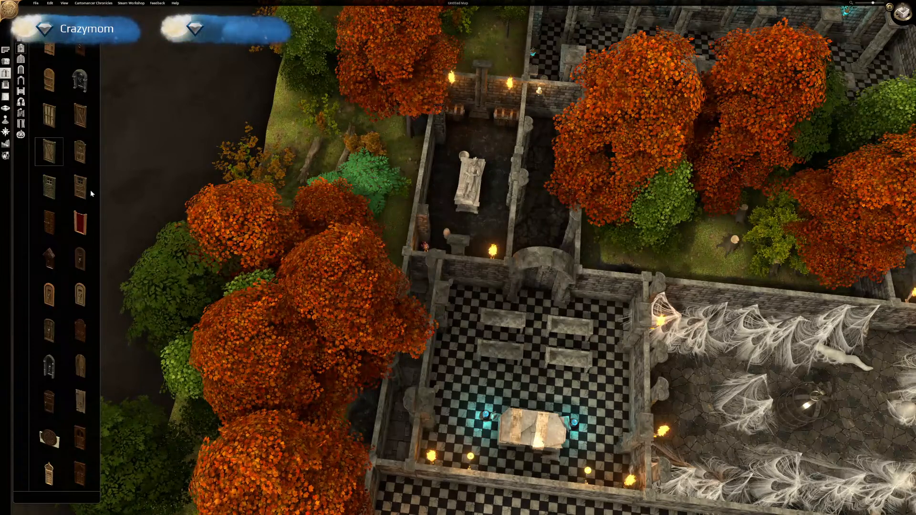
pyautogui.scroll(-1, 80, 239)
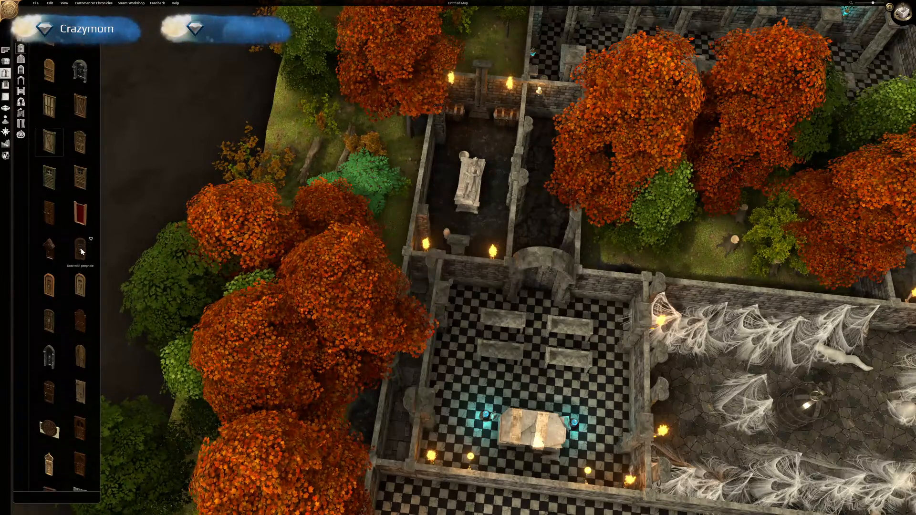
pyautogui.click(81, 251)
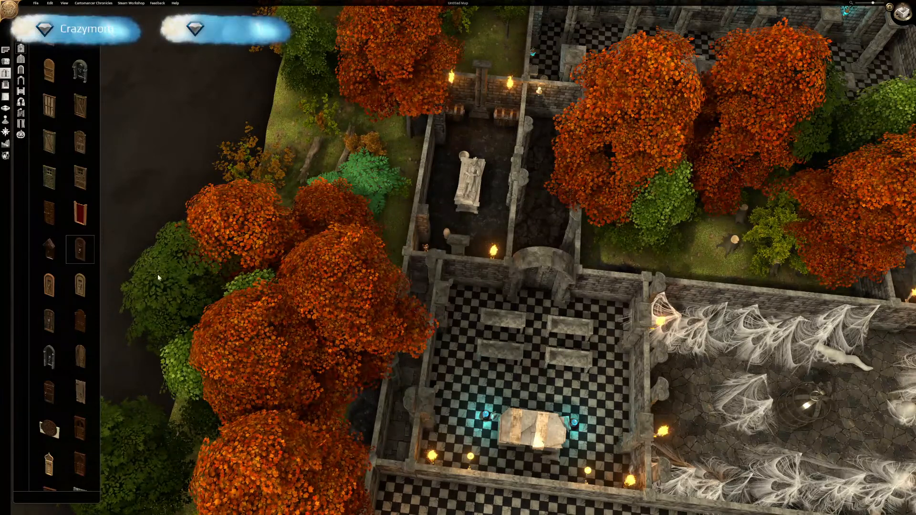
pyautogui.click(49, 357)
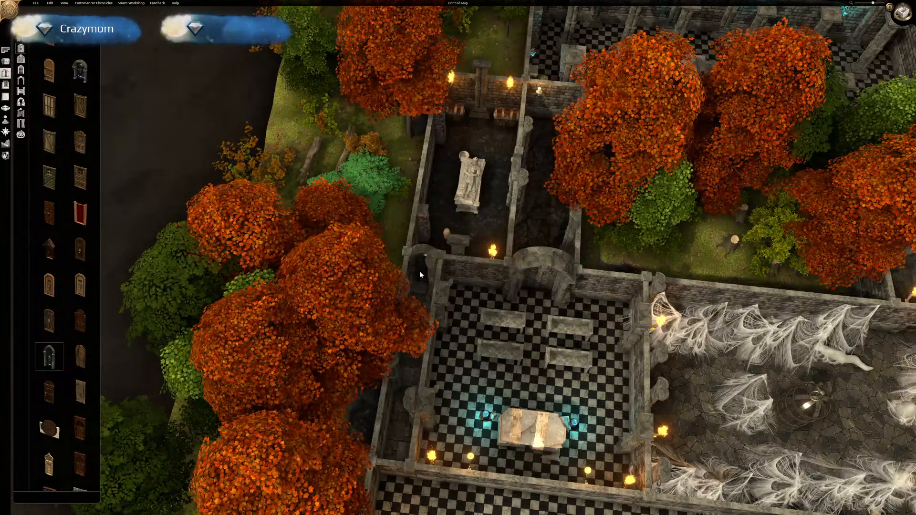
pyautogui.click(420, 272)
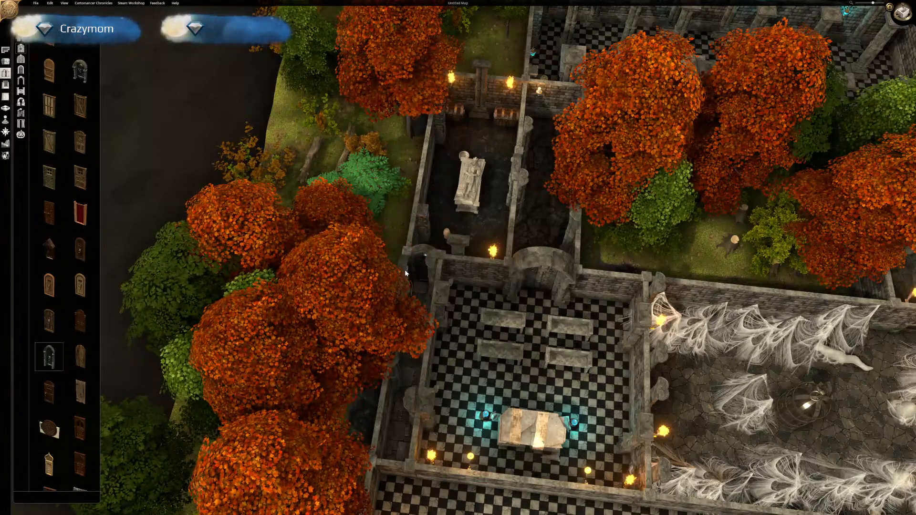
pyautogui.rightClick(467, 289)
pyautogui.moveTo(479, 322); pyautogui.dragTo(412, 224, button='right')
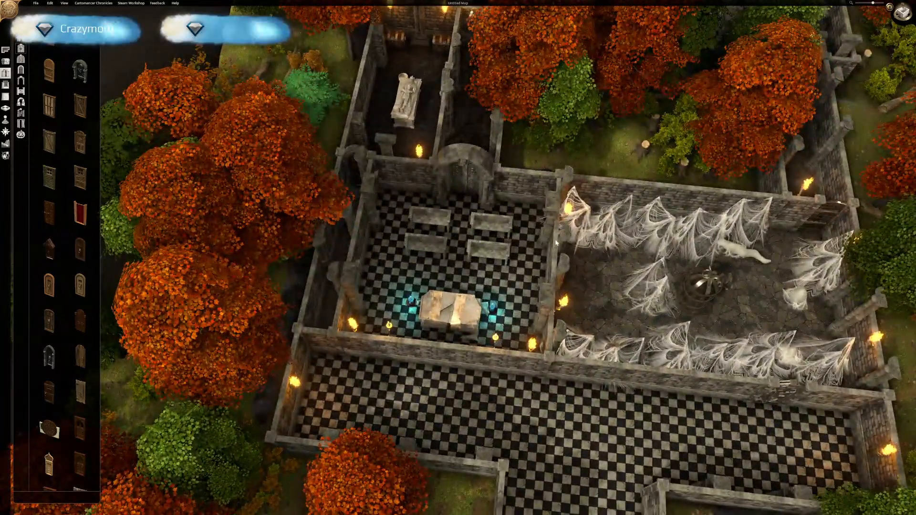
pyautogui.moveTo(678, 260); pyautogui.dragTo(445, 274, button='right')
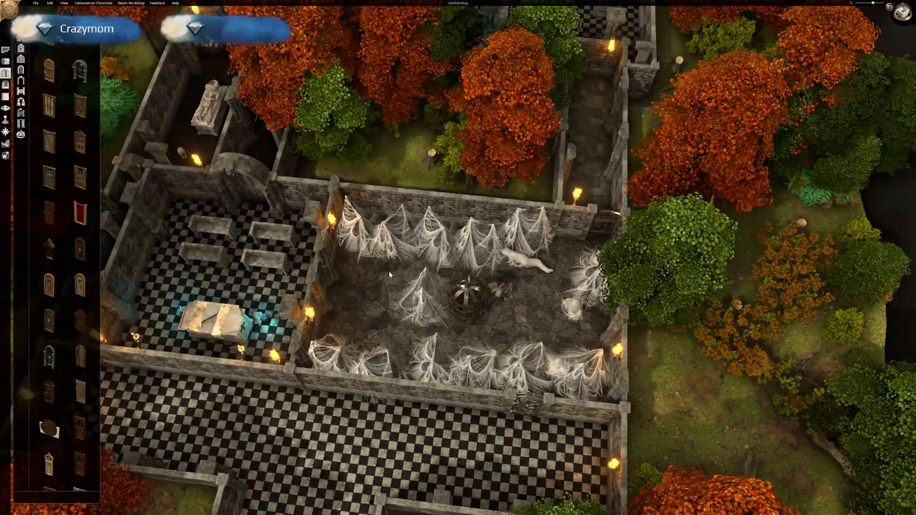
pyautogui.moveTo(476, 209); pyautogui.dragTo(338, 354, button='right')
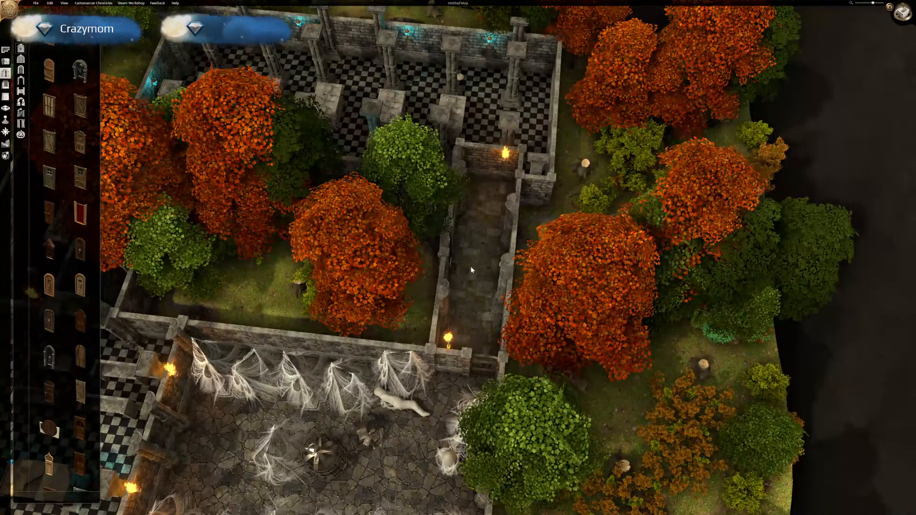
# Look over the pillared hall, side corridors, chapel, cobwebbed room and checkered entrance hall for places that need more detail.
pyautogui.moveTo(475, 199); pyautogui.dragTo(681, 395, button='right')
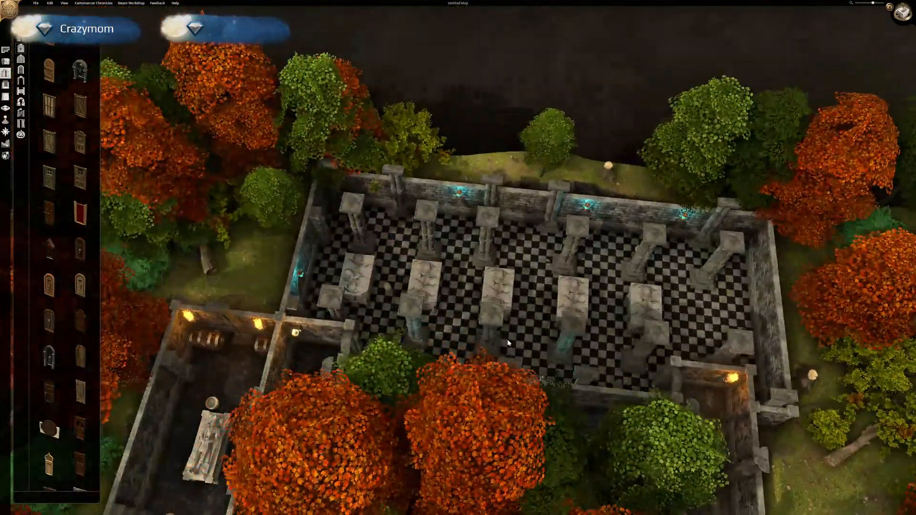
pyautogui.moveTo(421, 319); pyautogui.dragTo(607, 194, button='right')
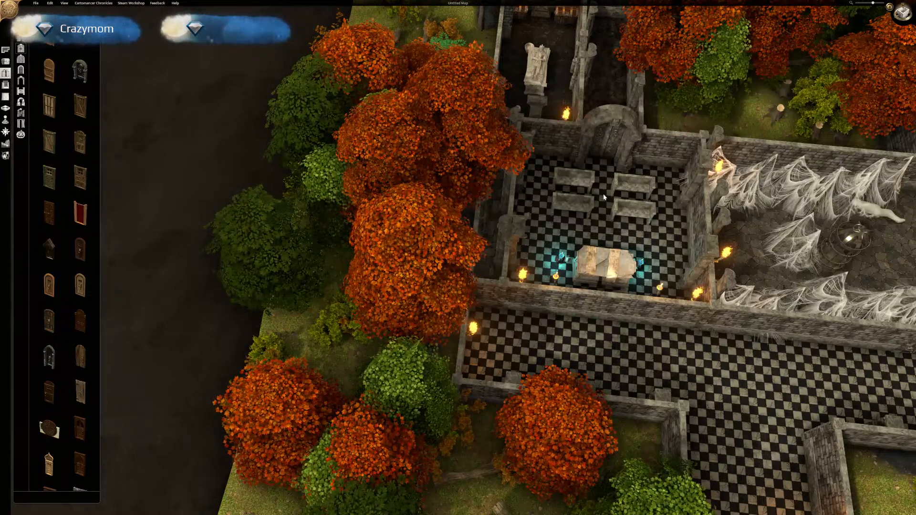
pyautogui.moveTo(703, 351); pyautogui.dragTo(512, 276, button='right')
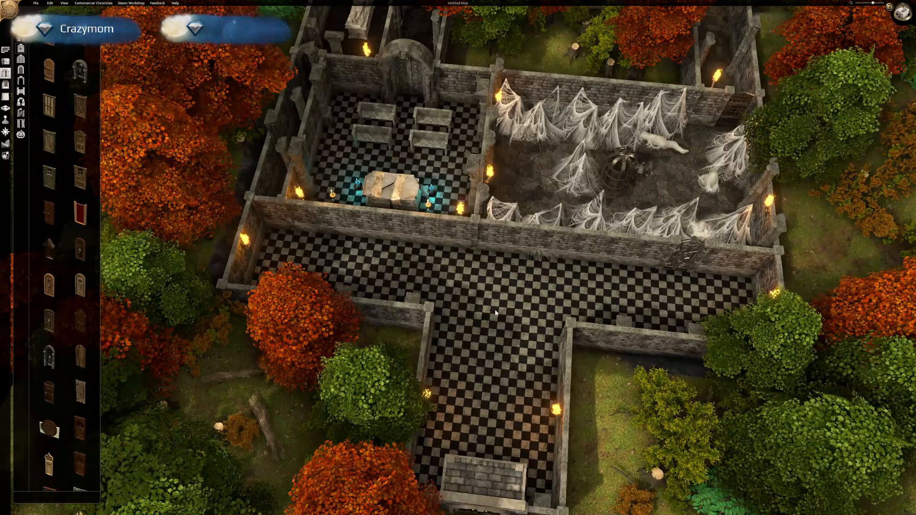
pyautogui.scroll(3, 477, 329)
pyautogui.moveTo(480, 368)
pyautogui.mouseDown(button='middle')
pyautogui.moveTo(485, 359)
pyautogui.moveTo(487, 397)
pyautogui.moveTo(486, 359)
pyautogui.mouseUp(button='middle')
pyautogui.moveTo(494, 399); pyautogui.dragTo(423, 442, button='right')
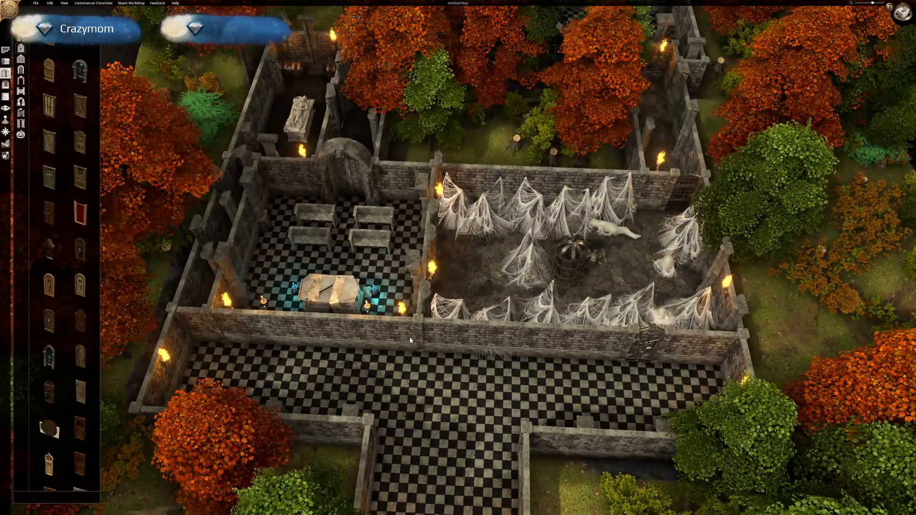
pyautogui.moveTo(410, 336); pyautogui.dragTo(433, 357, button='middle')
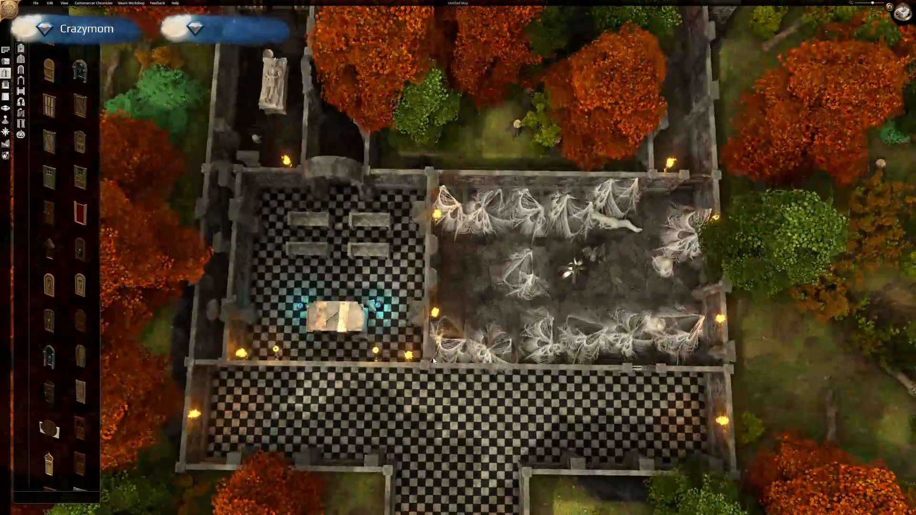
pyautogui.moveTo(495, 108); pyautogui.dragTo(410, 378, button='right')
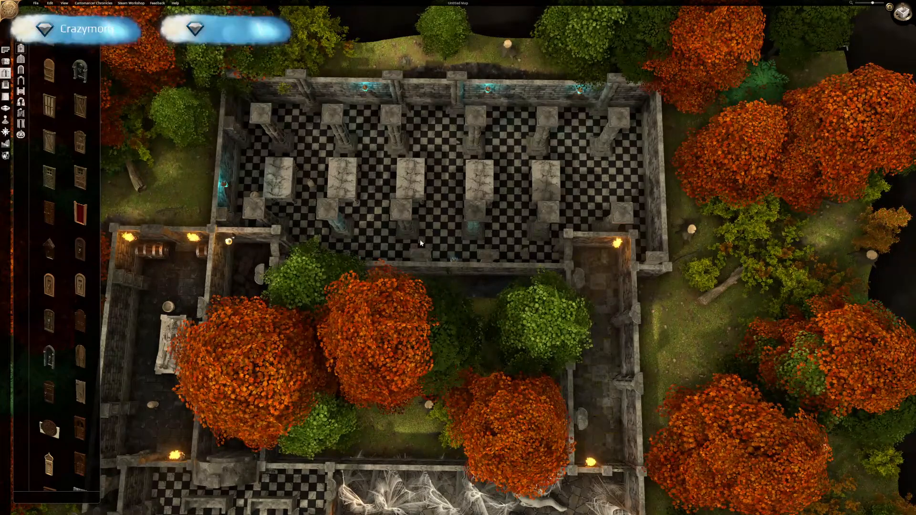
pyautogui.moveTo(349, 252); pyautogui.dragTo(429, 237, button='right')
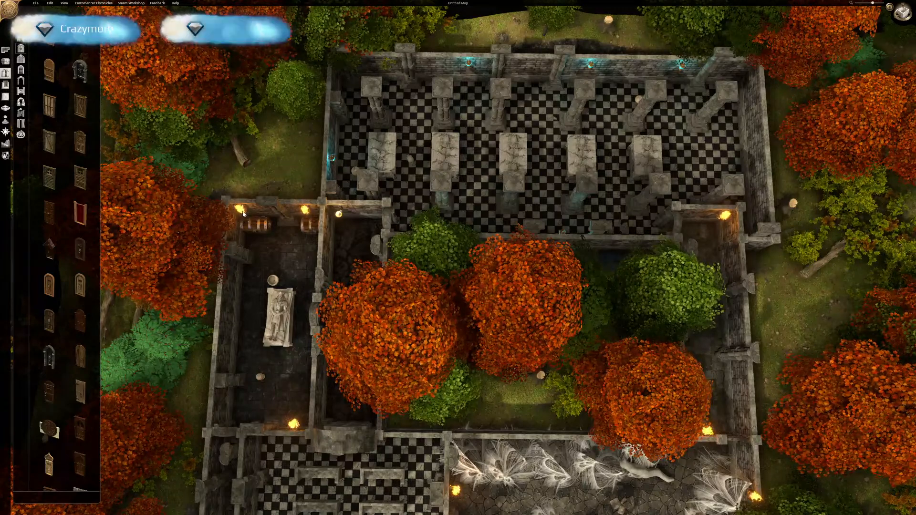
pyautogui.moveTo(521, 328); pyautogui.dragTo(483, 249, button='right')
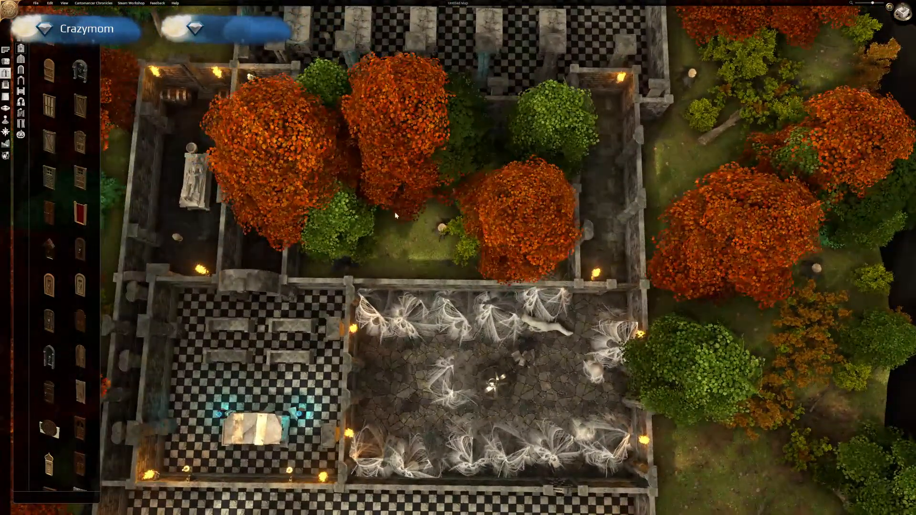
pyautogui.moveTo(394, 260); pyautogui.dragTo(497, 305, button='right')
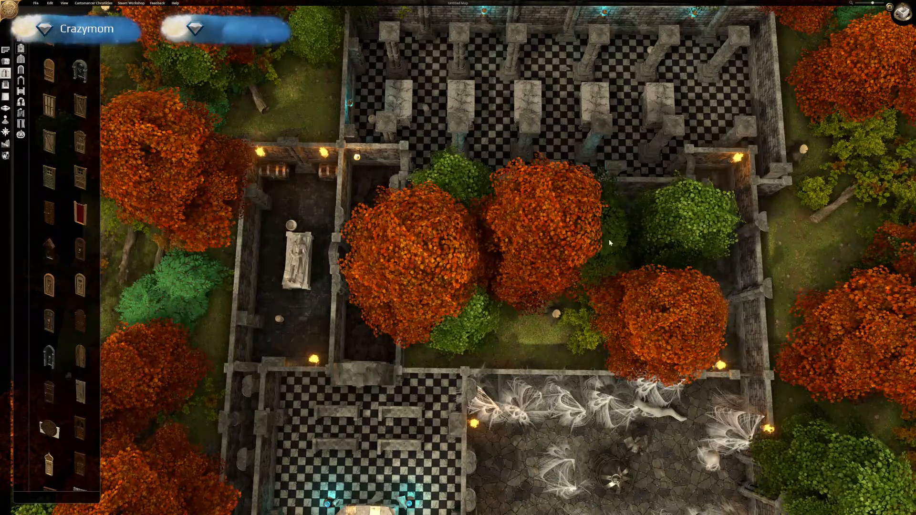
pyautogui.moveTo(644, 310); pyautogui.dragTo(522, 288, button='right')
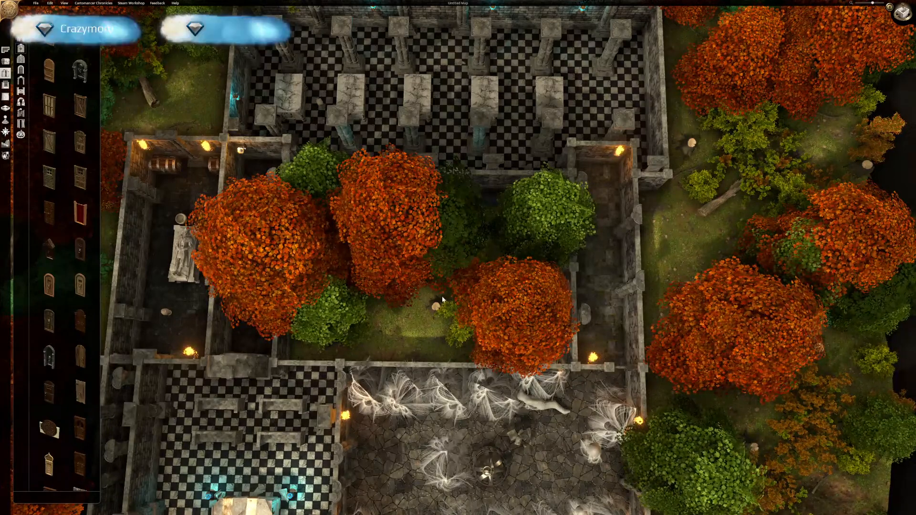
pyautogui.moveTo(422, 321); pyautogui.dragTo(503, 192, button='right')
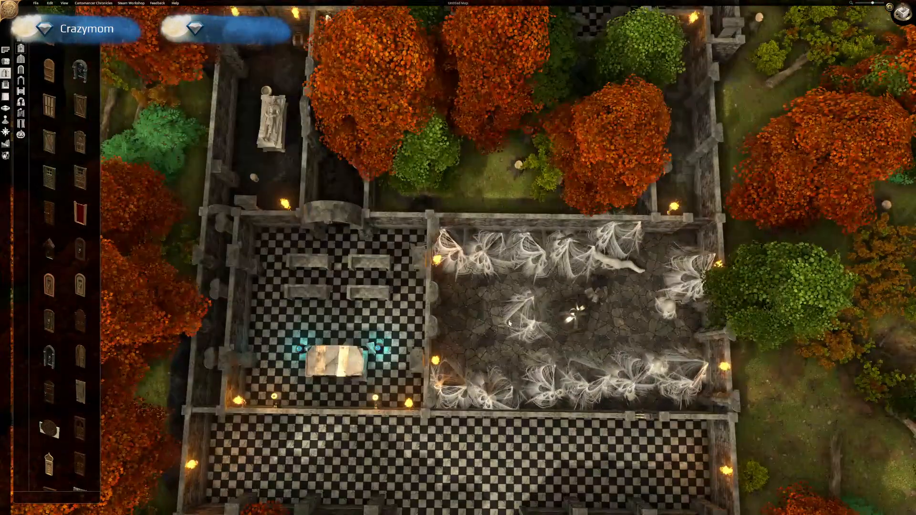
pyautogui.moveTo(469, 335); pyautogui.dragTo(460, 245, button='right')
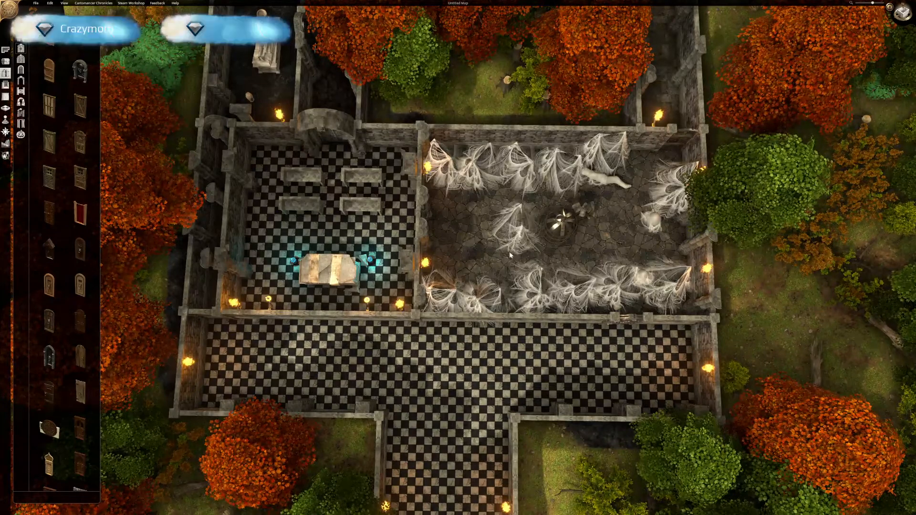
pyautogui.moveTo(506, 252); pyautogui.dragTo(450, 270, button='right')
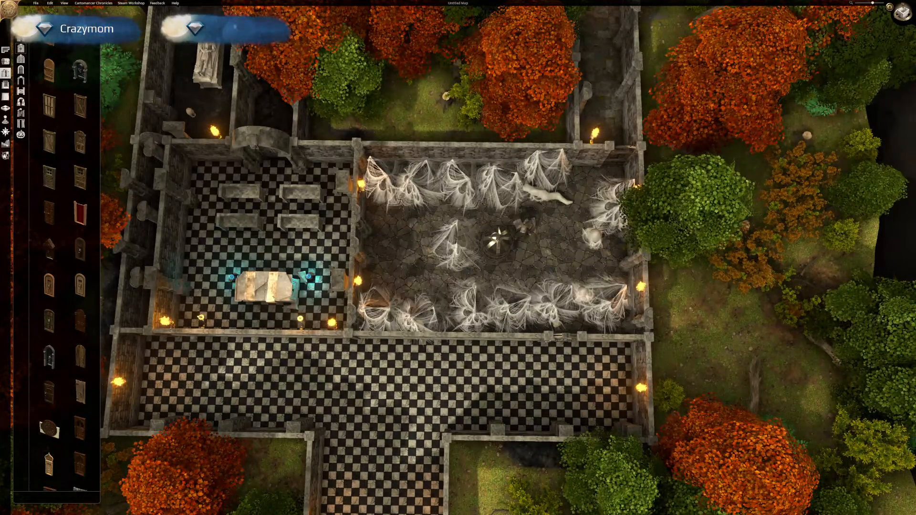
pyautogui.moveTo(703, 275); pyautogui.dragTo(808, 156, button='right')
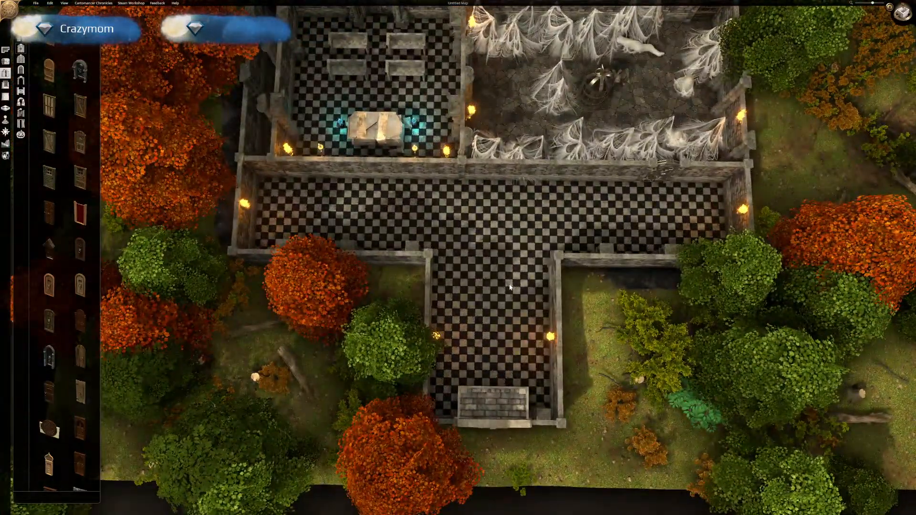
pyautogui.scroll(5, 512, 297)
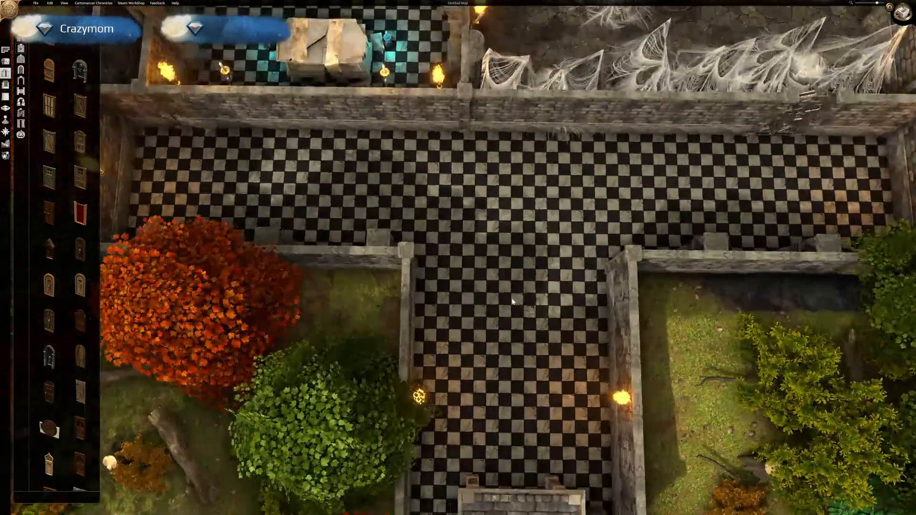
pyautogui.moveTo(520, 242); pyautogui.dragTo(431, 264, button='right')
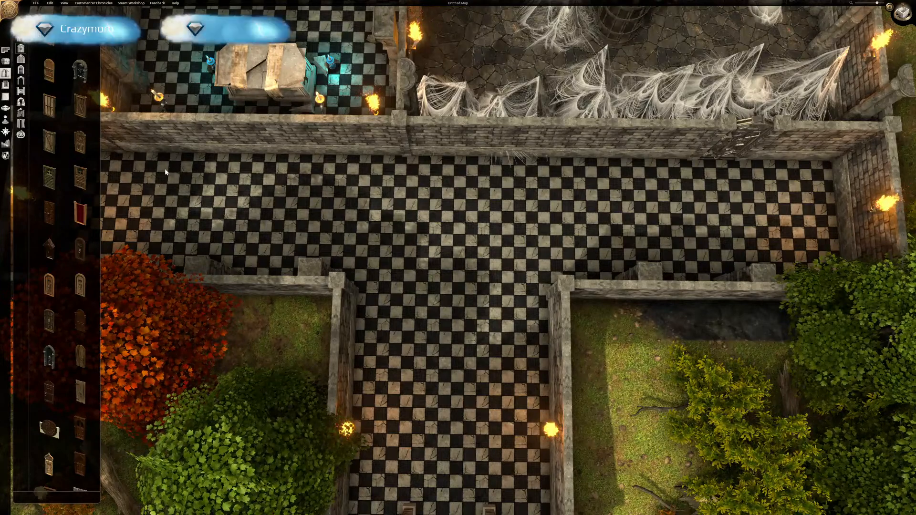
pyautogui.click(24, 59)
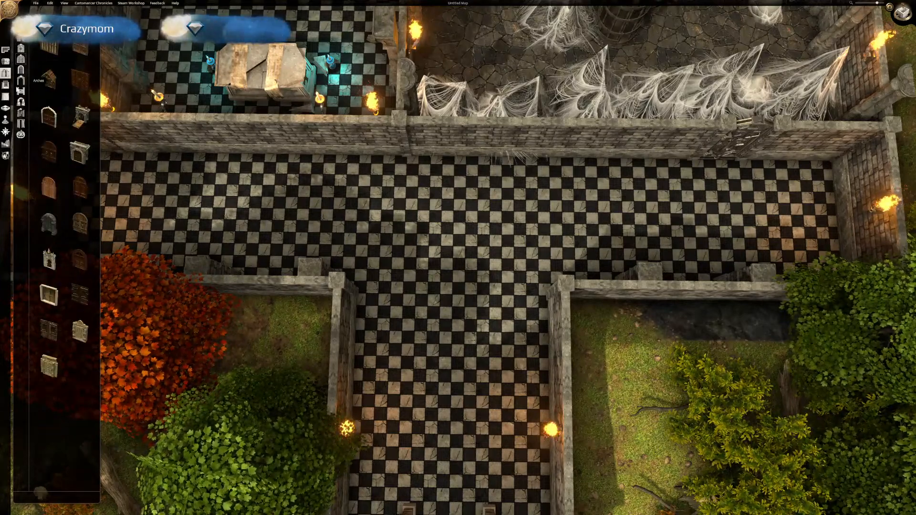
pyautogui.click(6, 86)
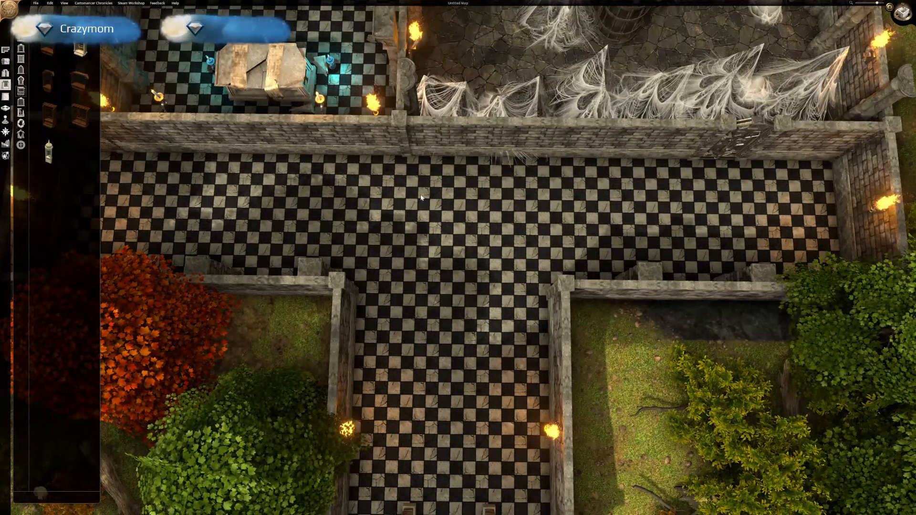
pyautogui.scroll(3, 456, 236)
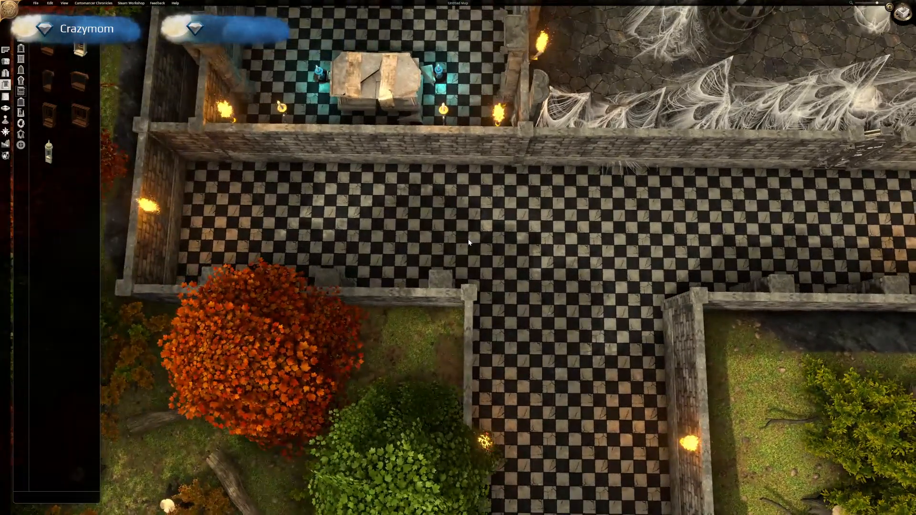
pyautogui.scroll(-3, 471, 243)
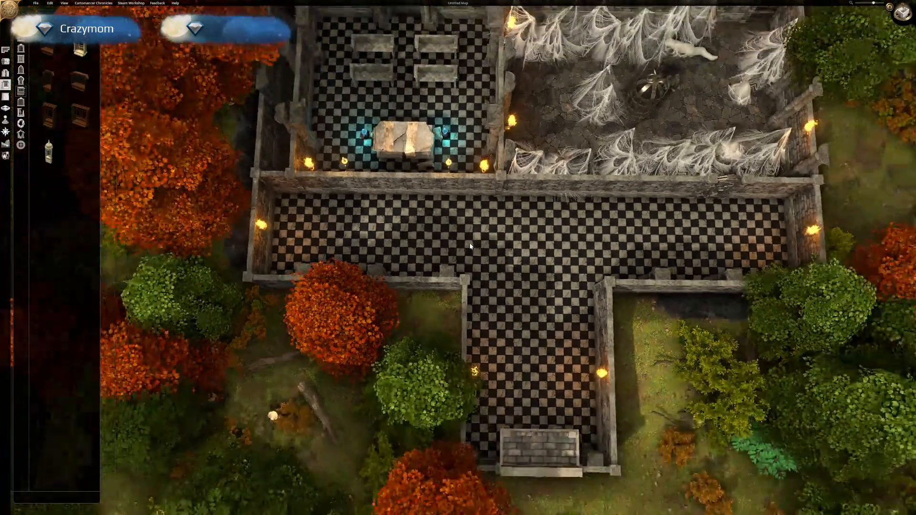
# Erase the trees and bushes from the walled grassy courtyard between the pillared hall and the cobwebbed room.
pyautogui.scroll(-2, 471, 244)
pyautogui.moveTo(483, 158); pyautogui.dragTo(456, 290, button='right')
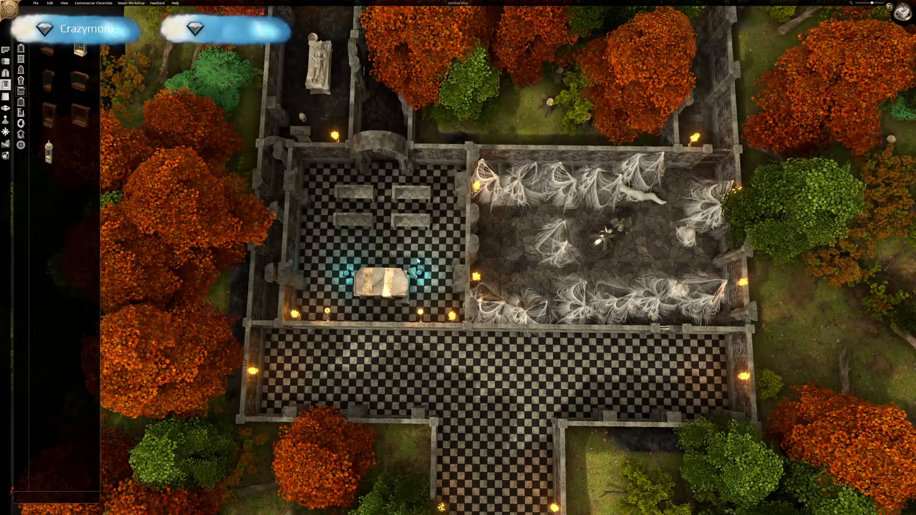
pyautogui.moveTo(368, 146); pyautogui.dragTo(395, 367, button='right')
pyautogui.moveTo(603, 190); pyautogui.dragTo(449, 210, button='right')
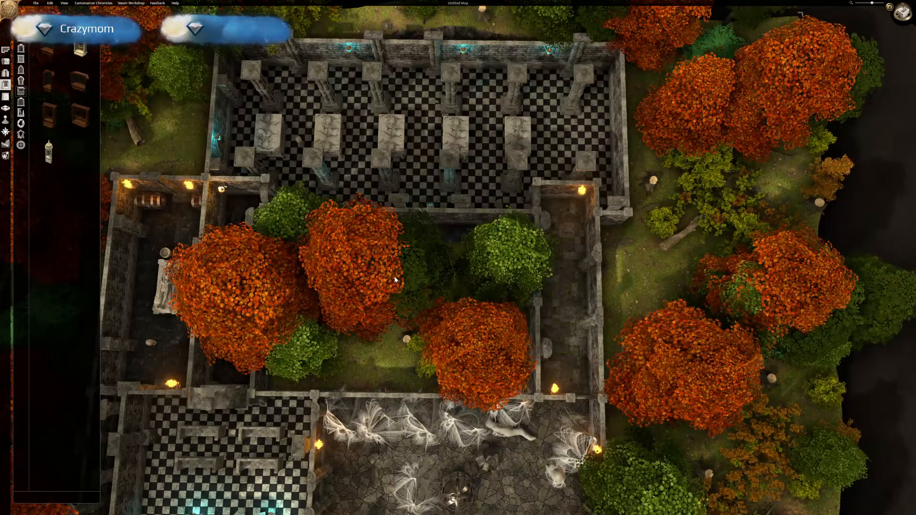
pyautogui.moveTo(387, 294); pyautogui.dragTo(454, 296, button='middle')
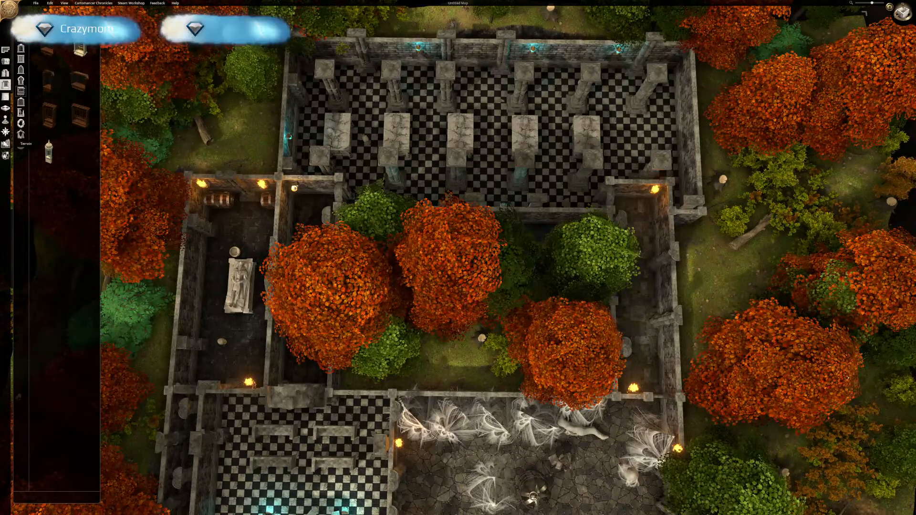
pyautogui.click(4, 65)
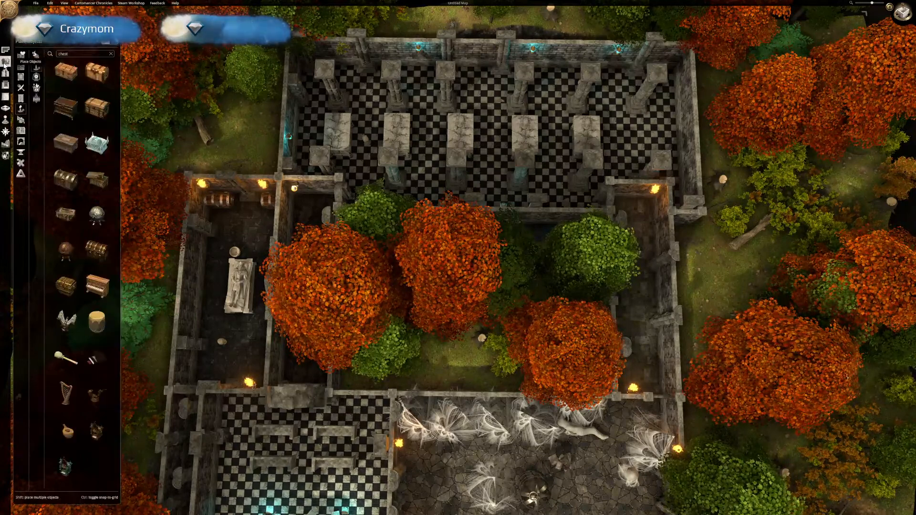
pyautogui.click(21, 61)
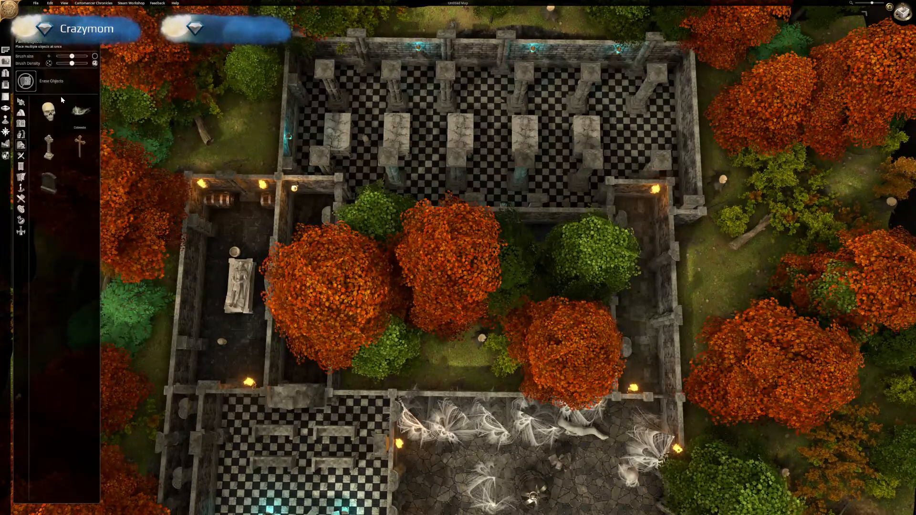
pyautogui.click(26, 81)
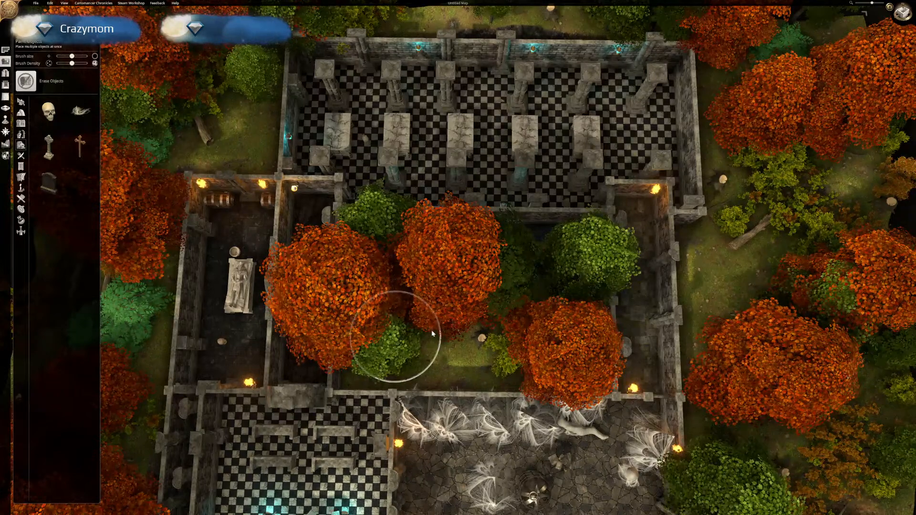
pyautogui.click(419, 323)
pyautogui.moveTo(399, 295)
pyautogui.mouseDown()
pyautogui.moveTo(425, 310)
pyautogui.moveTo(495, 321)
pyautogui.moveTo(541, 300)
pyautogui.moveTo(532, 297)
pyautogui.moveTo(556, 332)
pyautogui.moveTo(520, 339)
pyautogui.mouseUp()
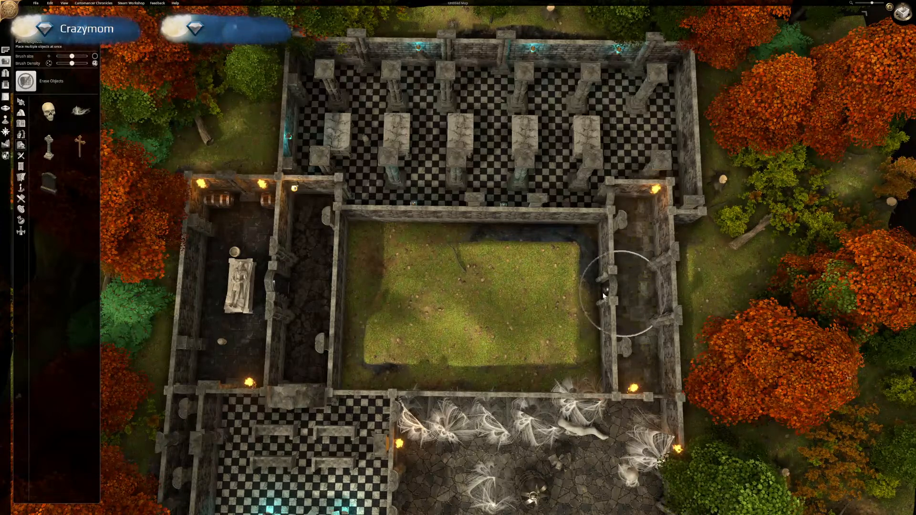
# Search the object library for "fount" and place a large blue-tiled fountain with a scalloped basin in the middle of the courtyard.
pyautogui.moveTo(472, 341)
pyautogui.mouseDown(button='middle')
pyautogui.moveTo(339, 271)
pyautogui.moveTo(358, 309)
pyautogui.moveTo(334, 314)
pyautogui.moveTo(326, 343)
pyautogui.moveTo(448, 313)
pyautogui.moveTo(511, 356)
pyautogui.moveTo(568, 311)
pyautogui.moveTo(606, 256)
pyautogui.moveTo(614, 311)
pyautogui.moveTo(493, 322)
pyautogui.mouseUp(button='middle')
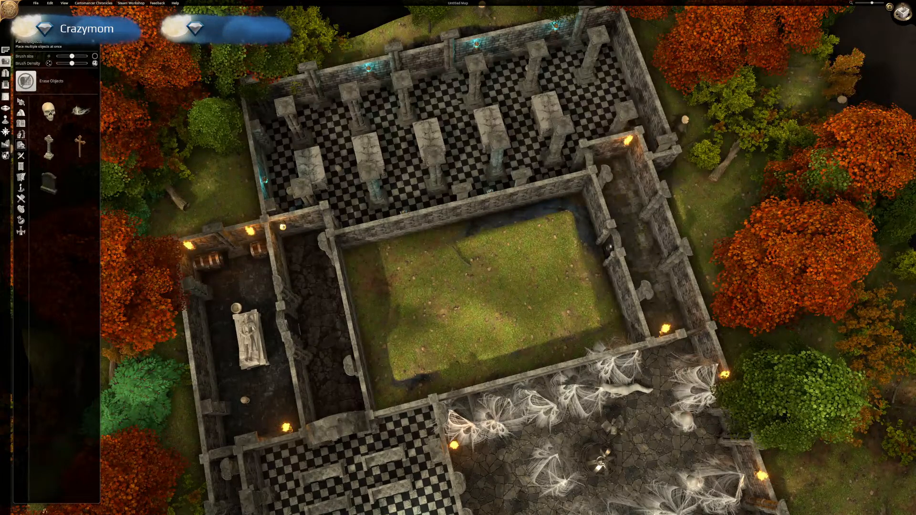
pyautogui.click(86, 39)
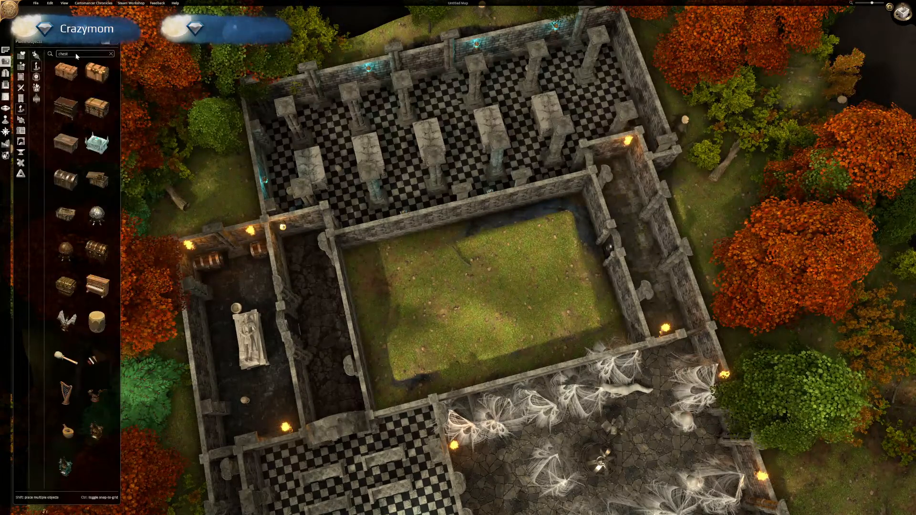
pyautogui.write('t')
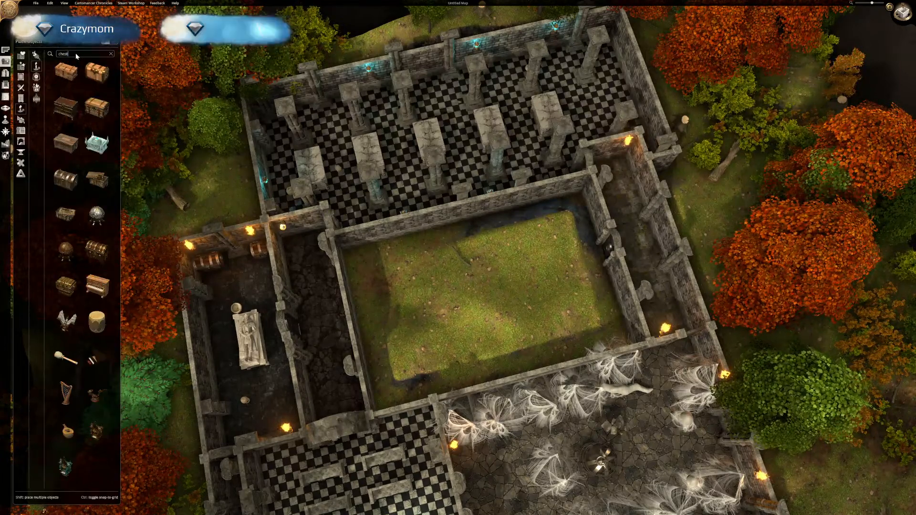
pyautogui.doubleClick(62, 54)
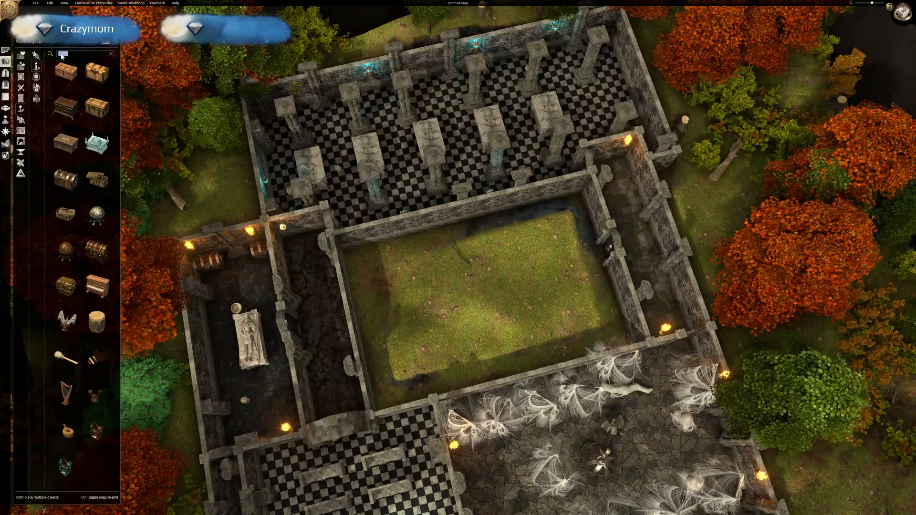
pyautogui.write('foun')
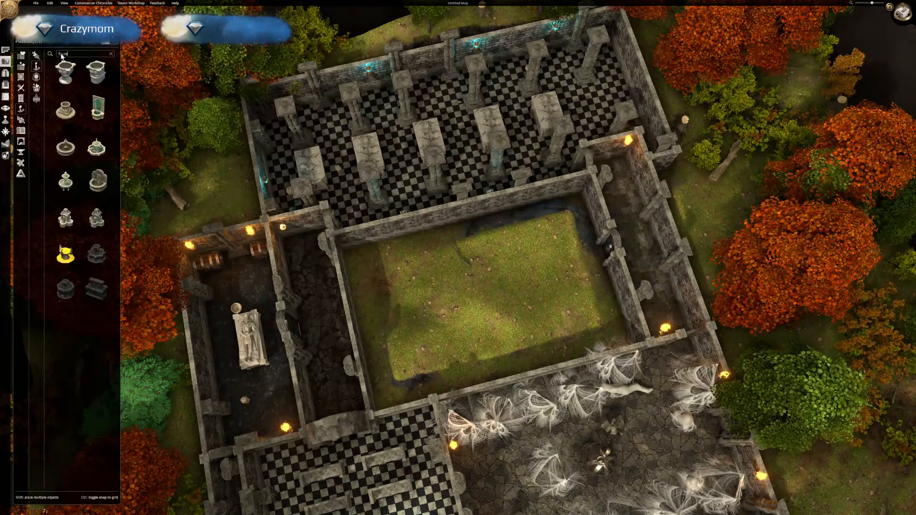
pyautogui.write('t')
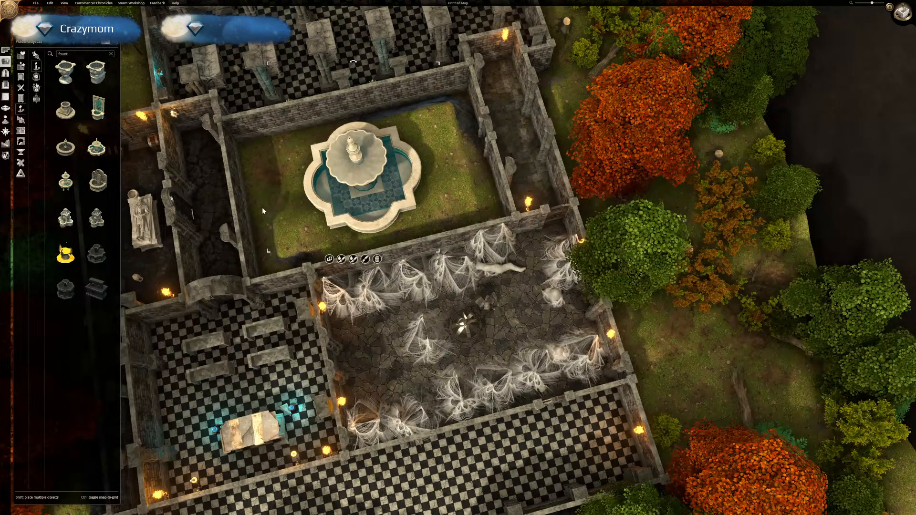
# Search the object library for "spider" and place a big spider web in each of the courtyard's two western corners.
pyautogui.moveTo(262, 208); pyautogui.dragTo(300, 233, button='middle')
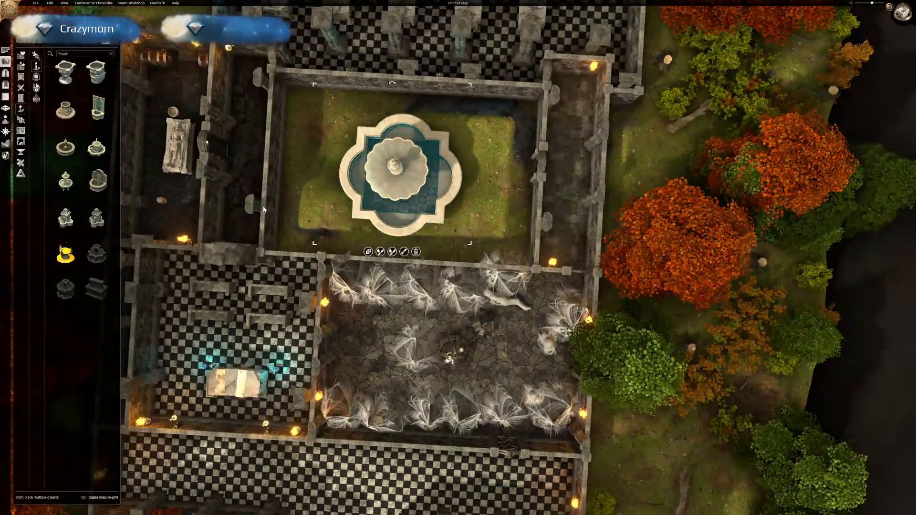
pyautogui.click(73, 54)
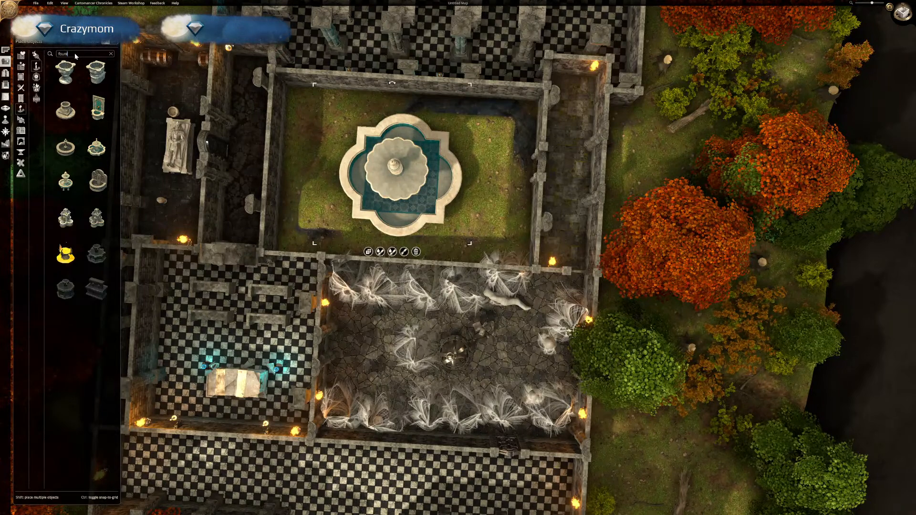
pyautogui.click(47, 55)
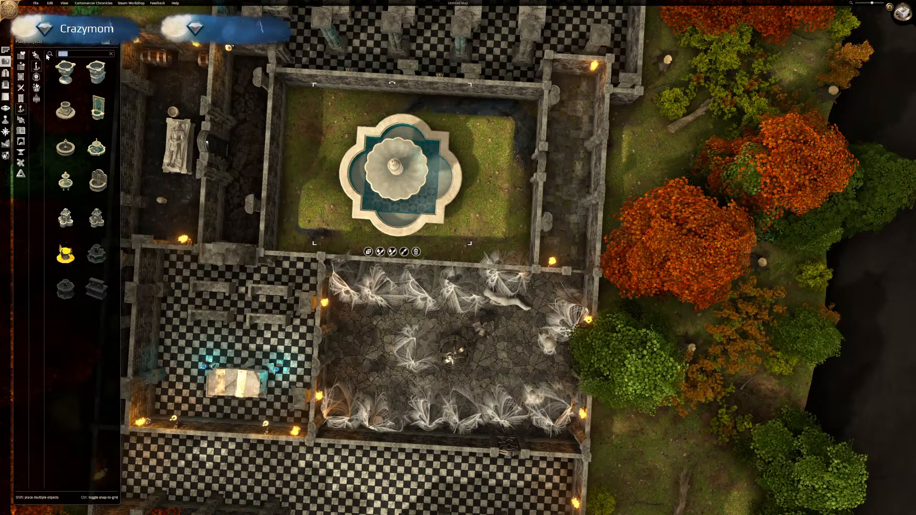
pyautogui.write('spider')
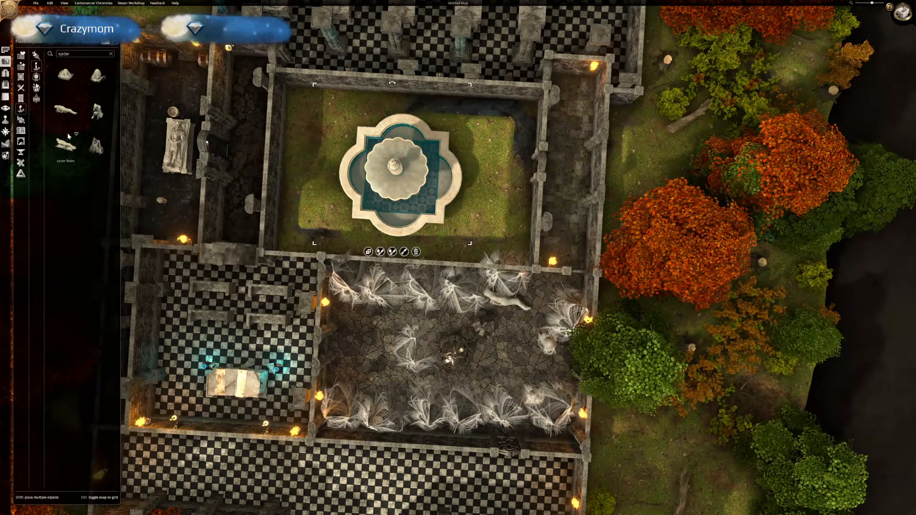
pyautogui.click(96, 146)
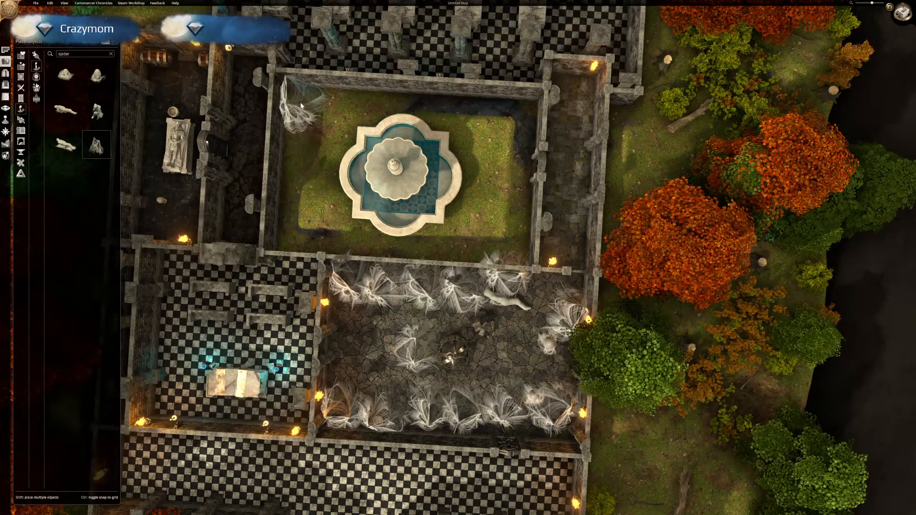
pyautogui.click(303, 108)
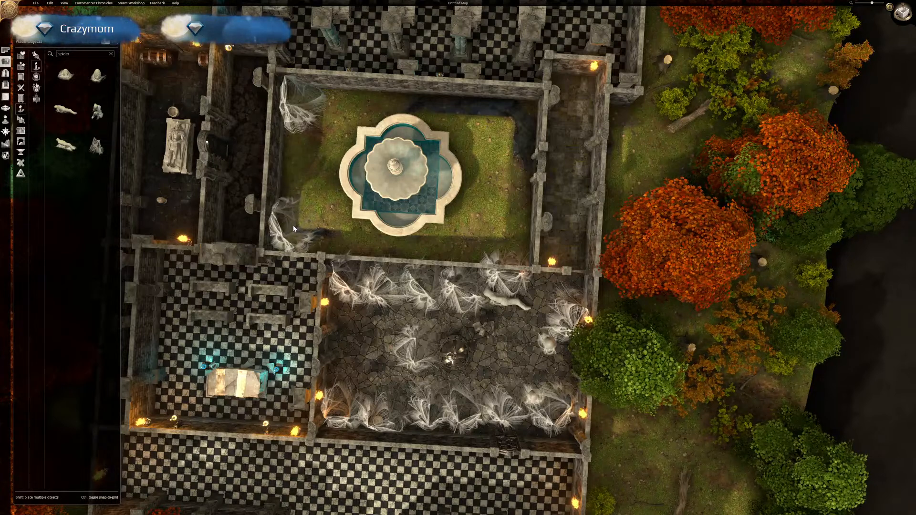
pyautogui.click(294, 221)
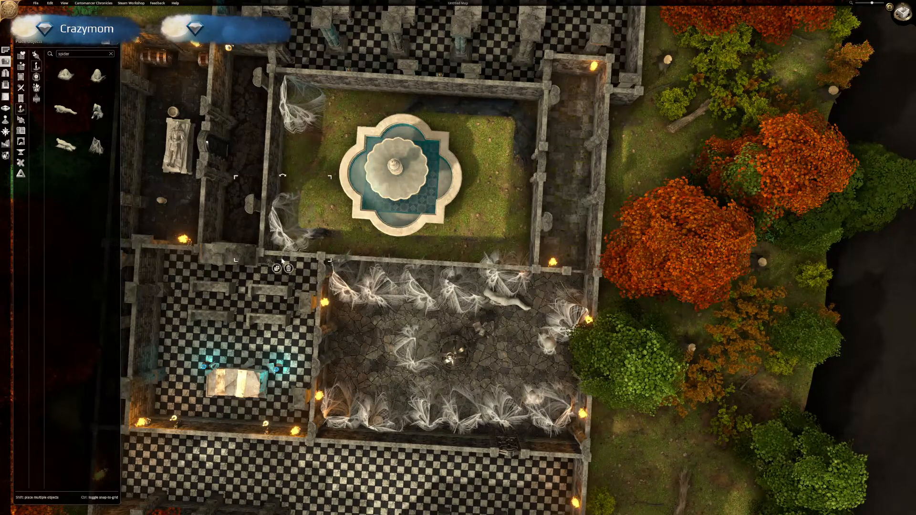
# Line the western half of the courtyard's south wall, below the fountain, with three more big spider webs.
pyautogui.click(277, 268)
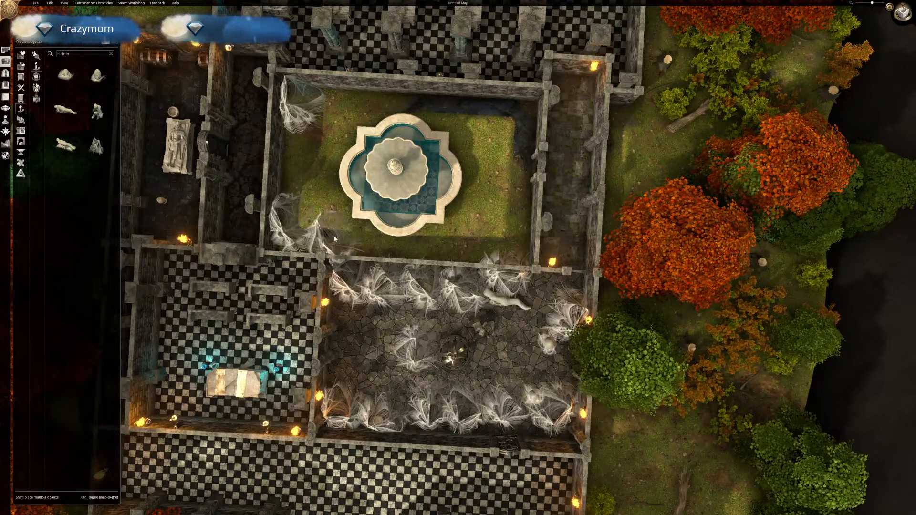
pyautogui.moveTo(340, 229); pyautogui.dragTo(338, 232)
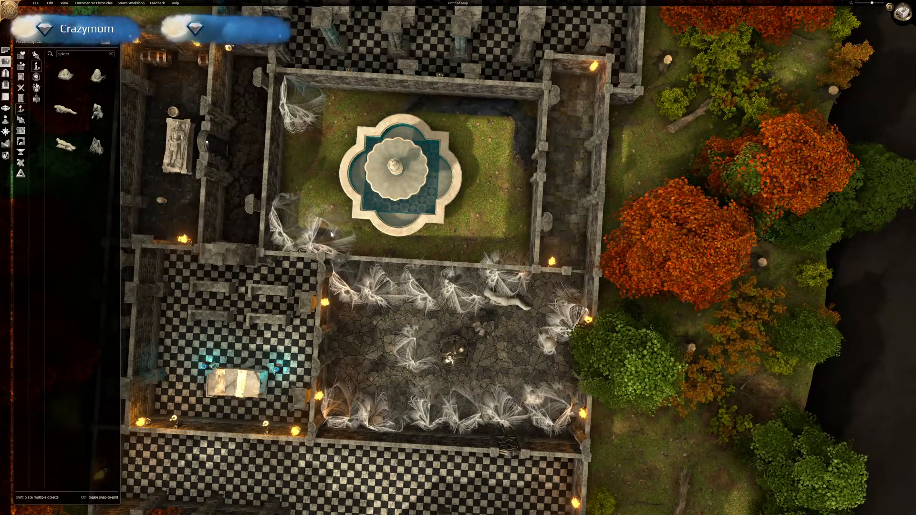
pyautogui.click(336, 228)
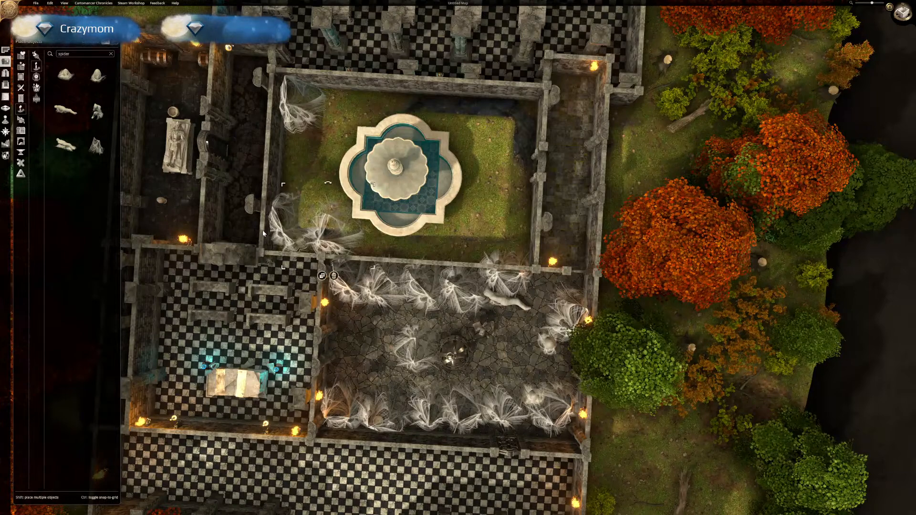
pyautogui.click(97, 152)
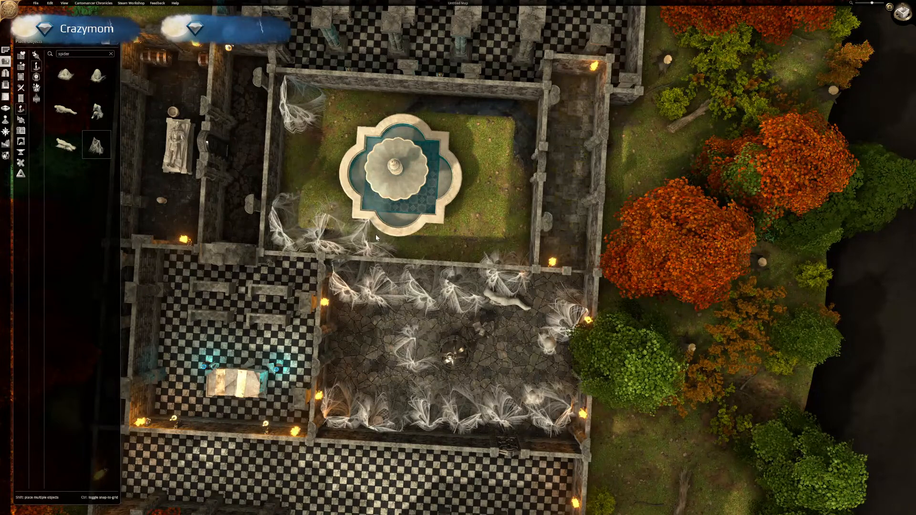
pyautogui.click(376, 233)
pyautogui.click(90, 154)
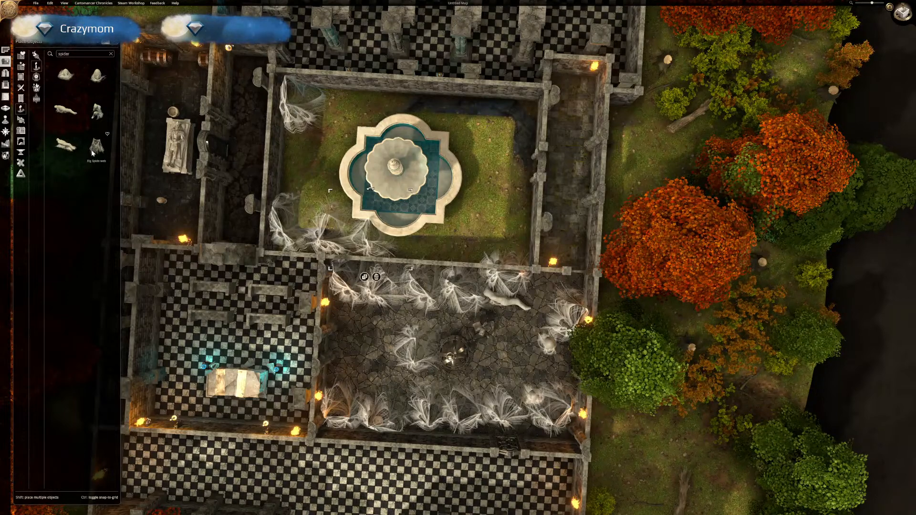
pyautogui.click(414, 236)
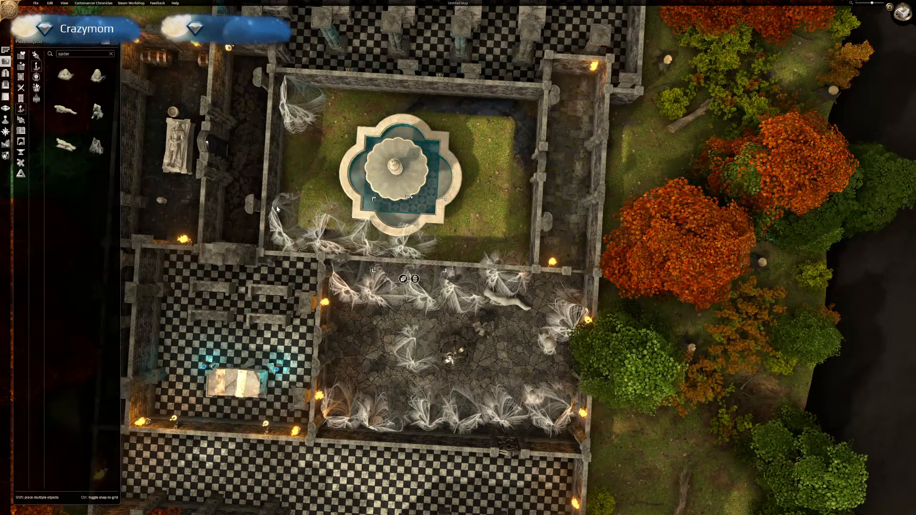
# Continue the row of big spider webs along the eastern half of the courtyard's south wall up to the corner.
pyautogui.click(96, 144)
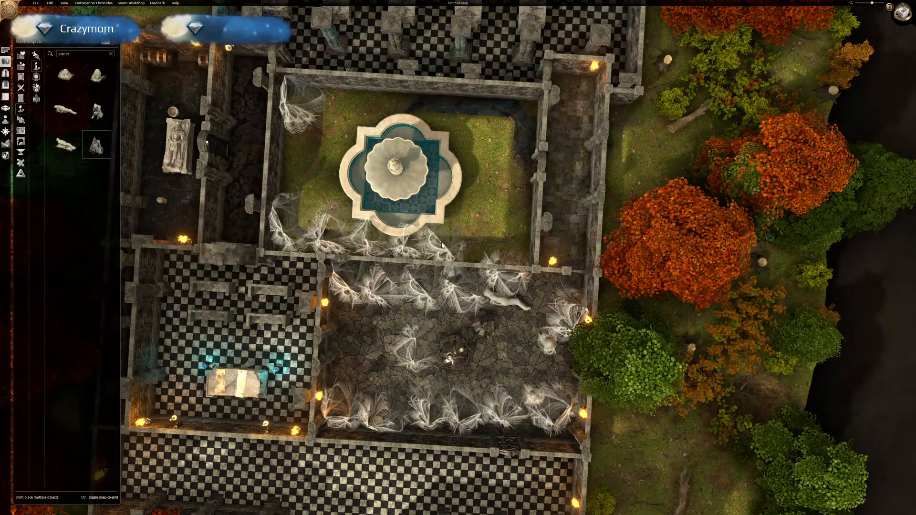
pyautogui.click(453, 240)
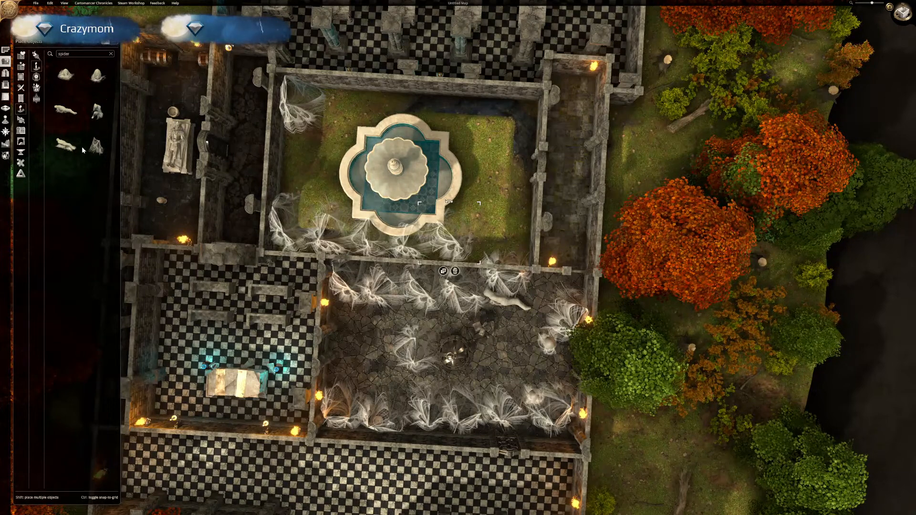
pyautogui.click(96, 147)
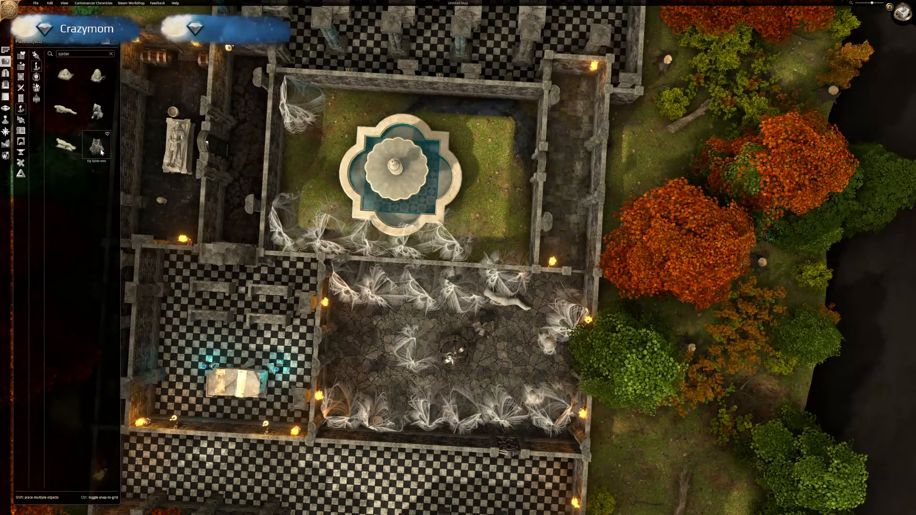
pyautogui.click(486, 237)
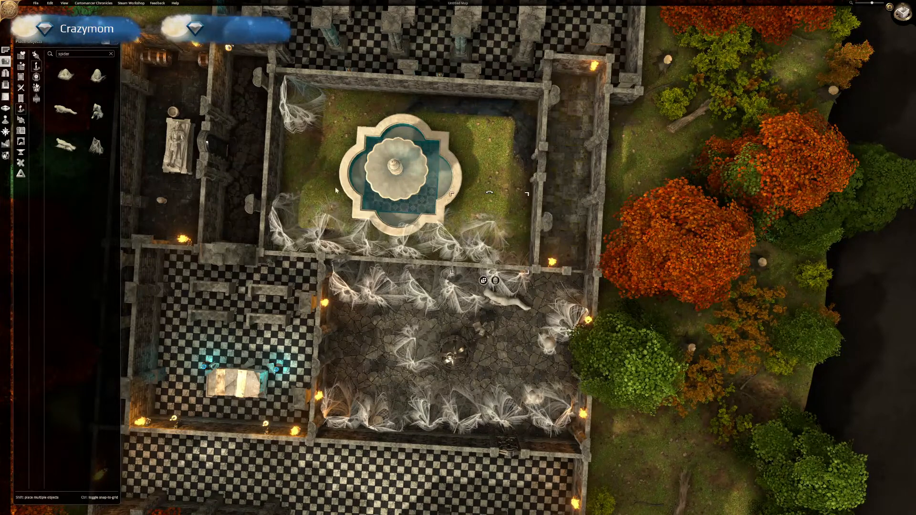
pyautogui.click(97, 149)
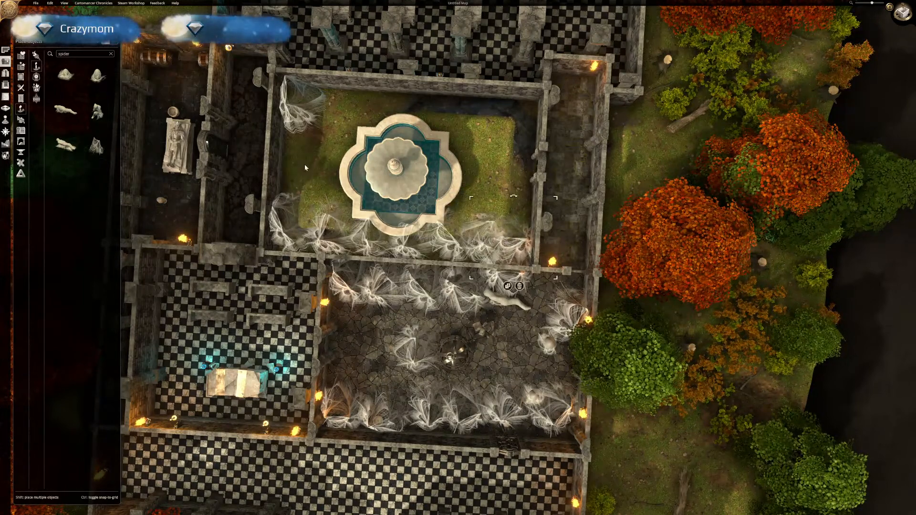
# Place big spider webs in the courtyard's northeast corner and along the eastern half of its north wall.
pyautogui.click(98, 146)
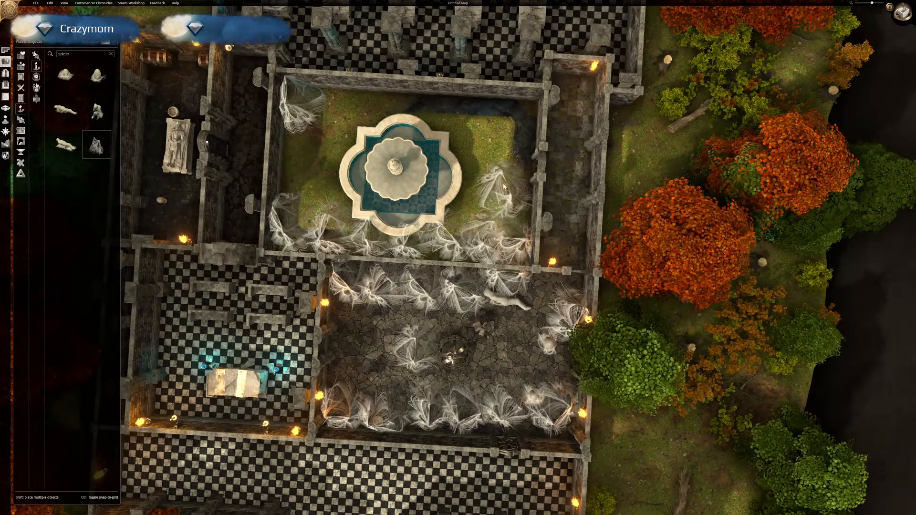
pyautogui.click(523, 128)
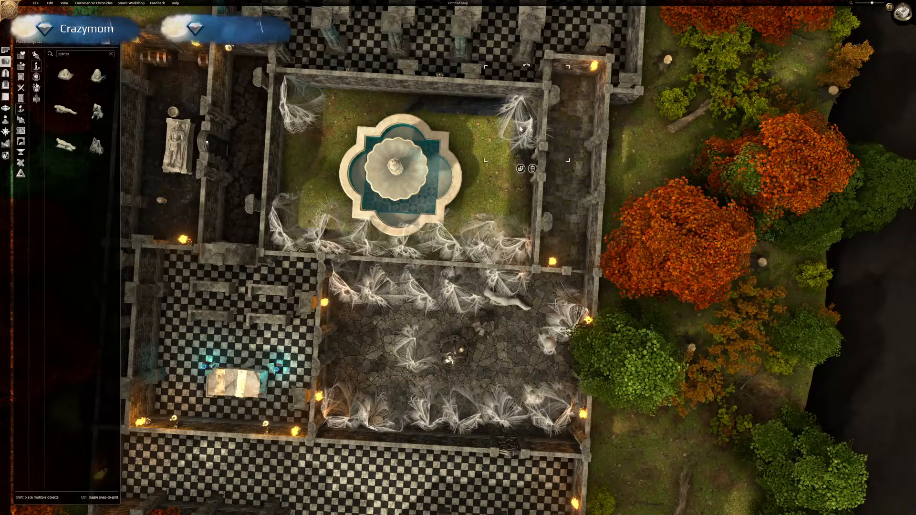
pyautogui.click(97, 145)
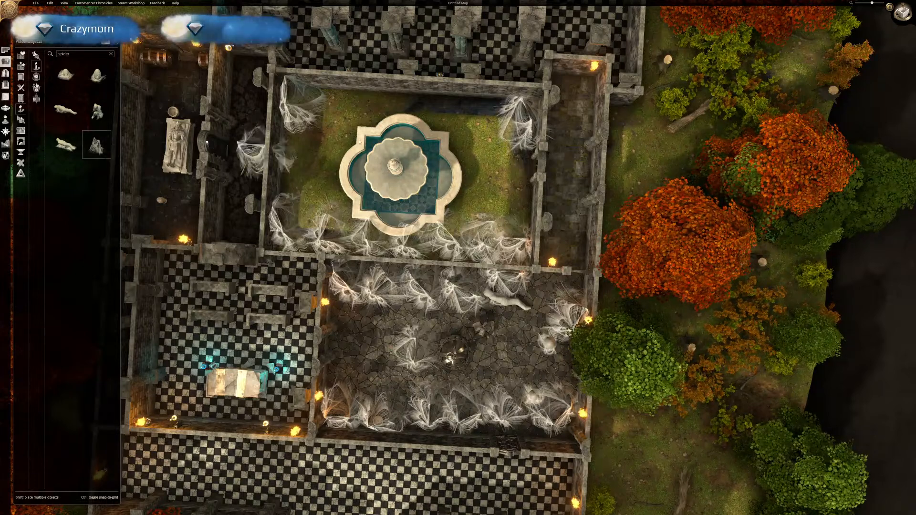
pyautogui.click(485, 102)
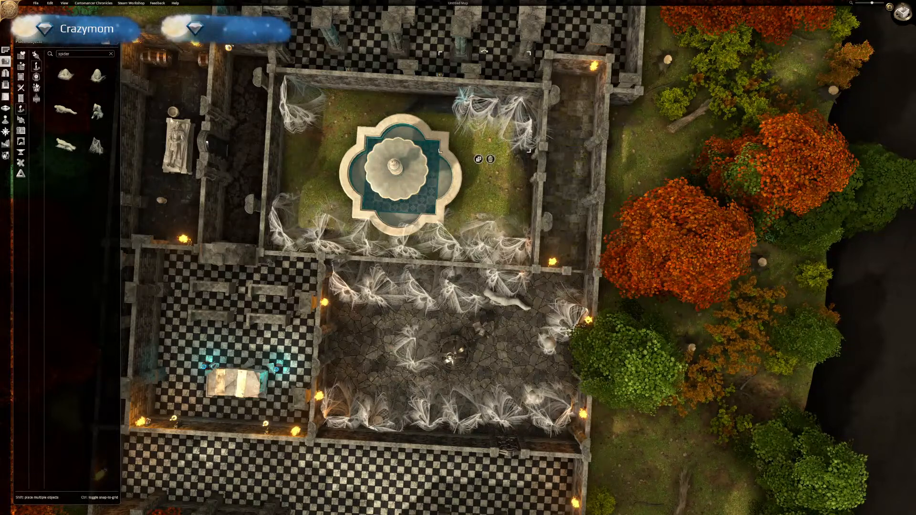
pyautogui.click(98, 145)
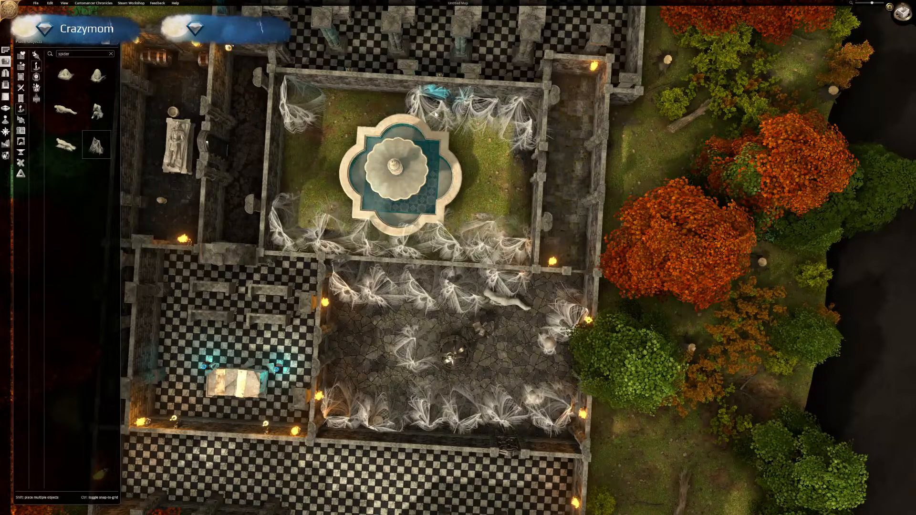
pyautogui.click(433, 116)
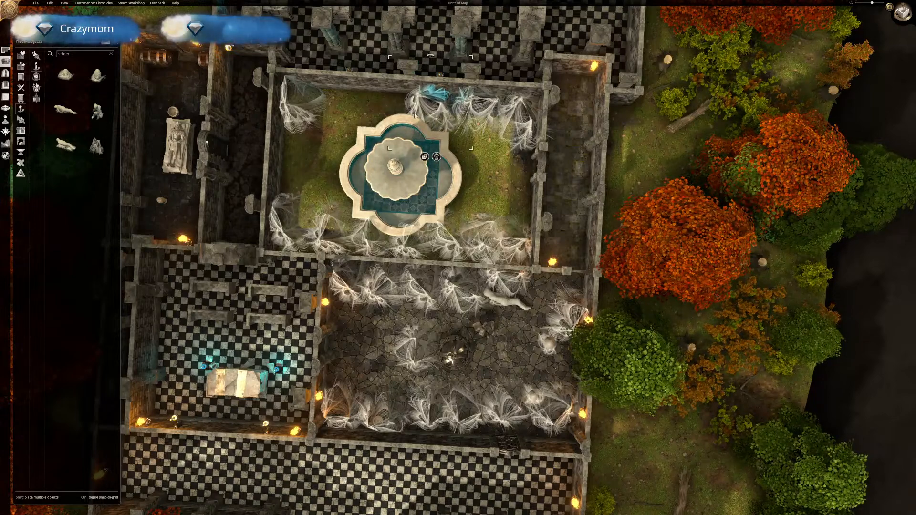
# Fill the western half of the courtyard's north wall with two more big spider webs.
pyautogui.click(91, 149)
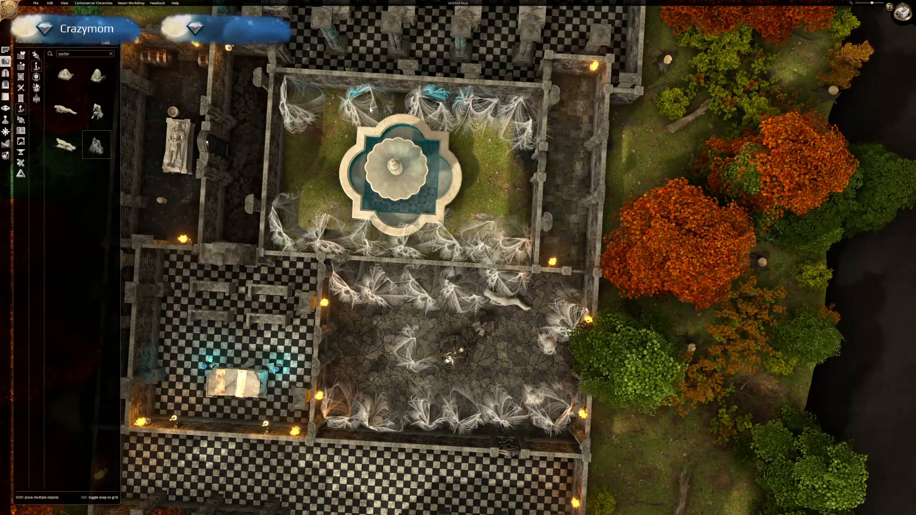
pyautogui.click(382, 109)
pyautogui.click(97, 145)
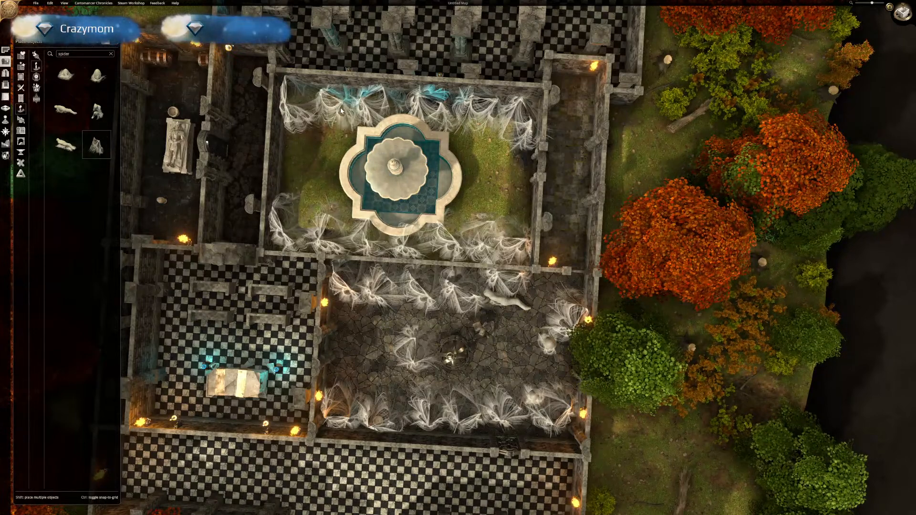
pyautogui.click(341, 111)
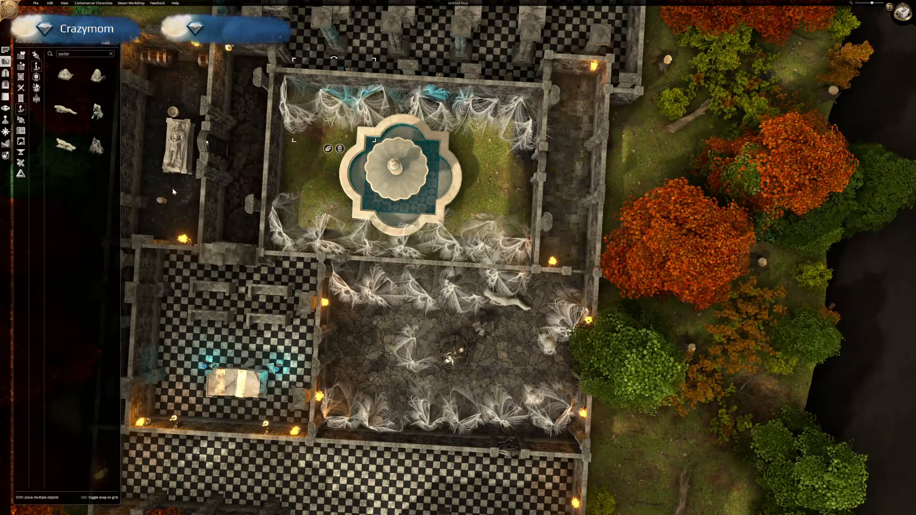
# Tuck a web-wrapped cocoon figure under the webs in the courtyard's northeast, southwest and northwest corners.
pyautogui.click(101, 117)
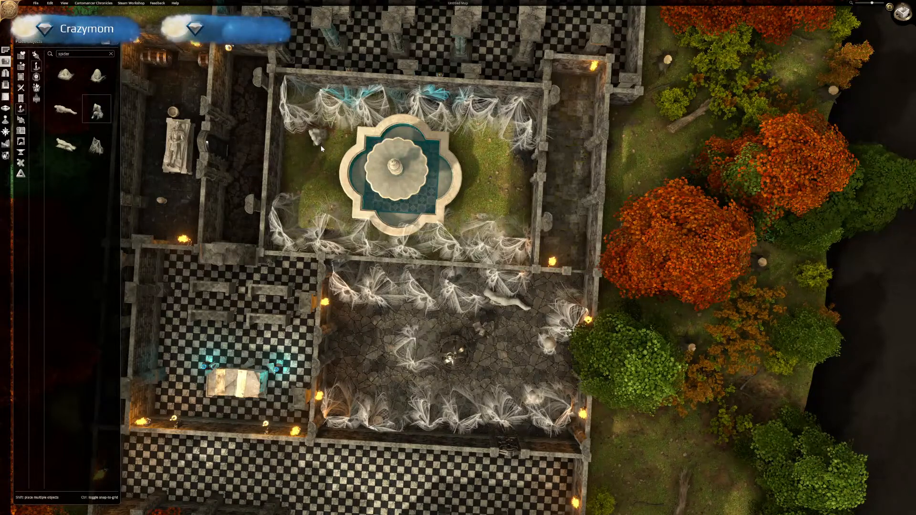
pyautogui.click(516, 126)
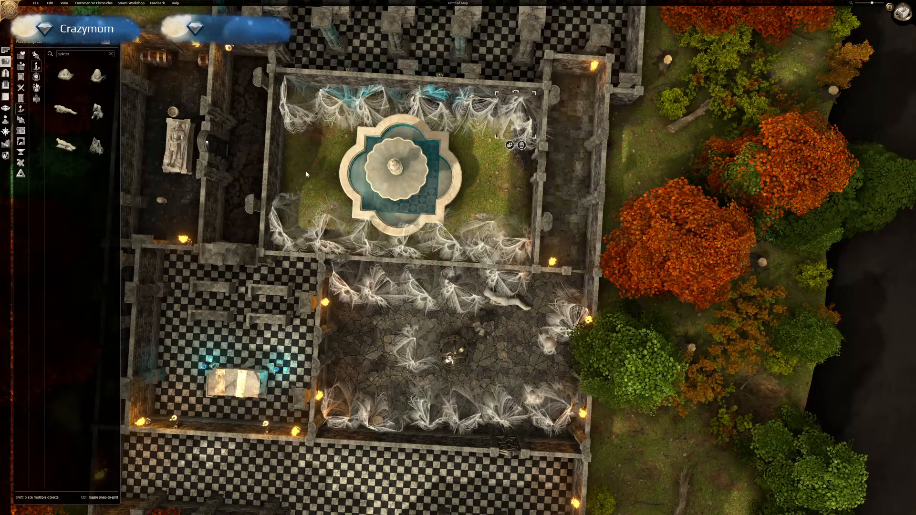
pyautogui.click(97, 109)
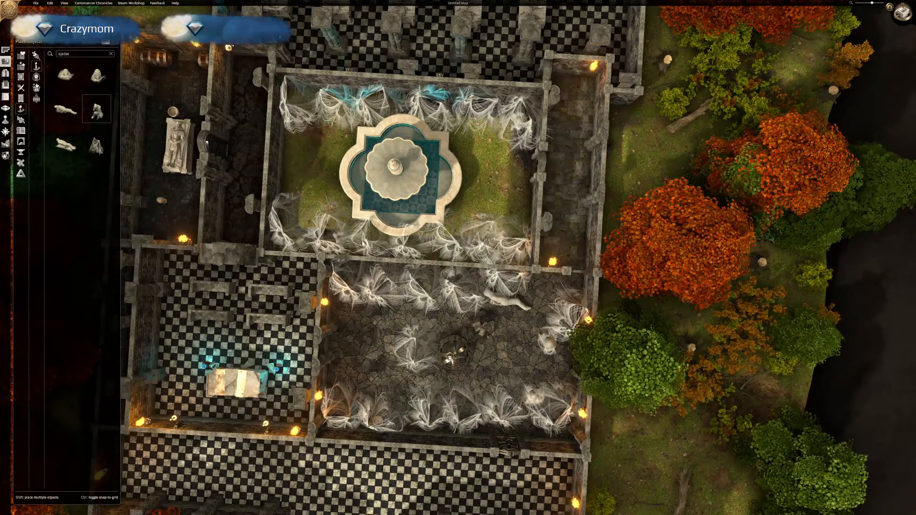
pyautogui.click(291, 238)
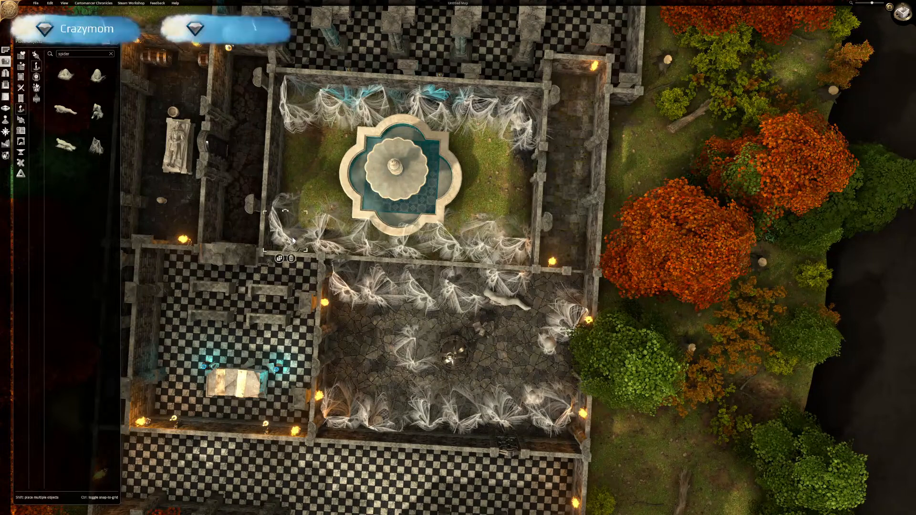
pyautogui.click(101, 114)
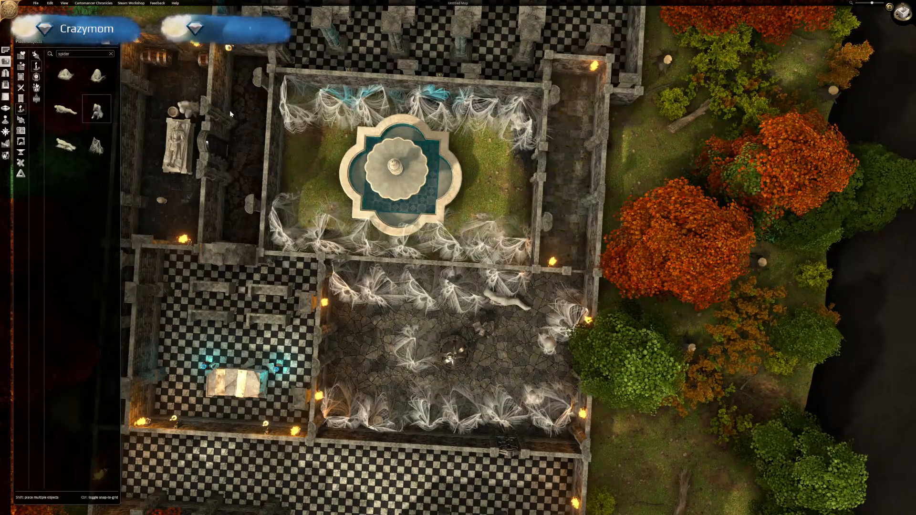
pyautogui.click(298, 106)
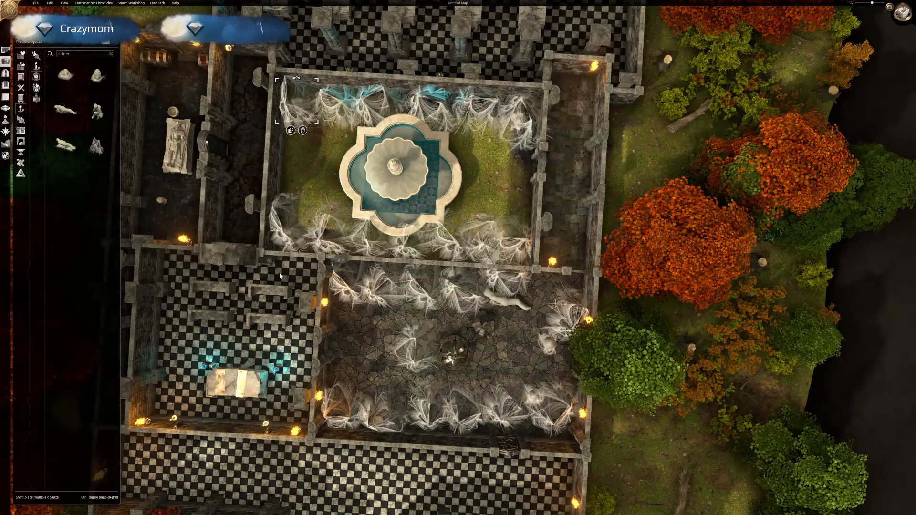
# Drape another big spider web over the cocoon in the courtyard's northwest corner.
pyautogui.moveTo(207, 270); pyautogui.dragTo(242, 304, button='middle')
pyautogui.moveTo(230, 258); pyautogui.dragTo(333, 295, button='right')
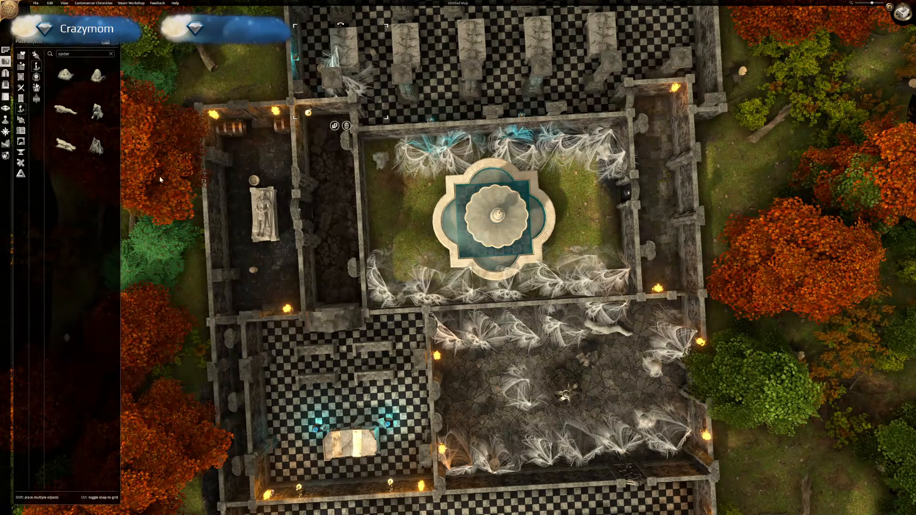
pyautogui.click(97, 145)
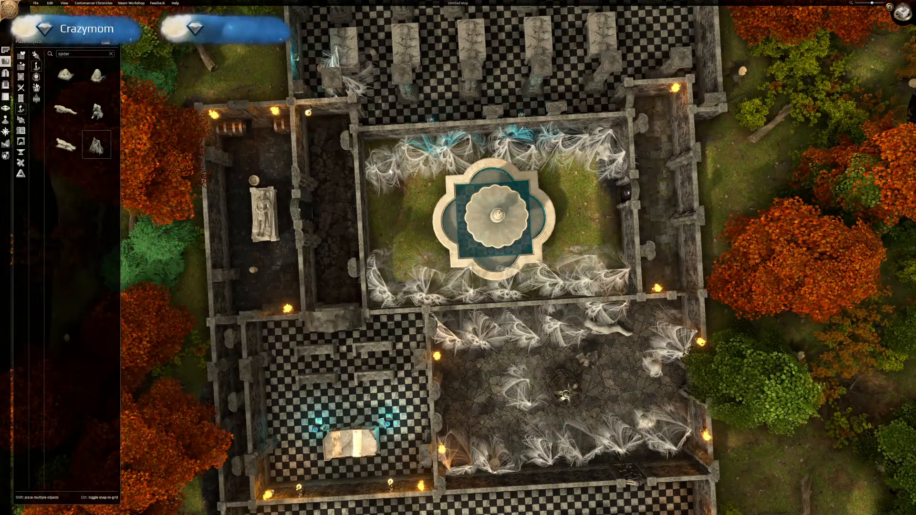
pyautogui.click(390, 172)
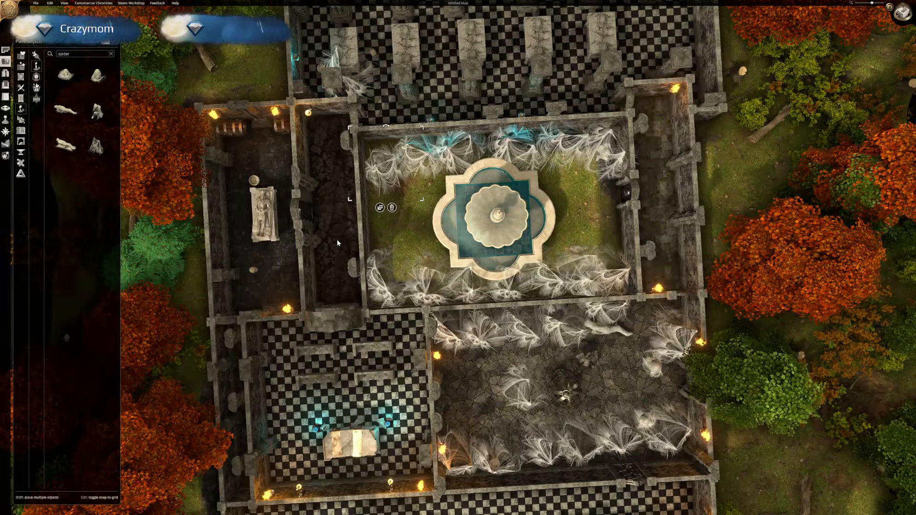
# Examine the web-covered courtyard, the rooms around it and the checkered southern hall from several angles for areas still lacking furnishings.
pyautogui.moveTo(330, 239); pyautogui.dragTo(260, 321, button='right')
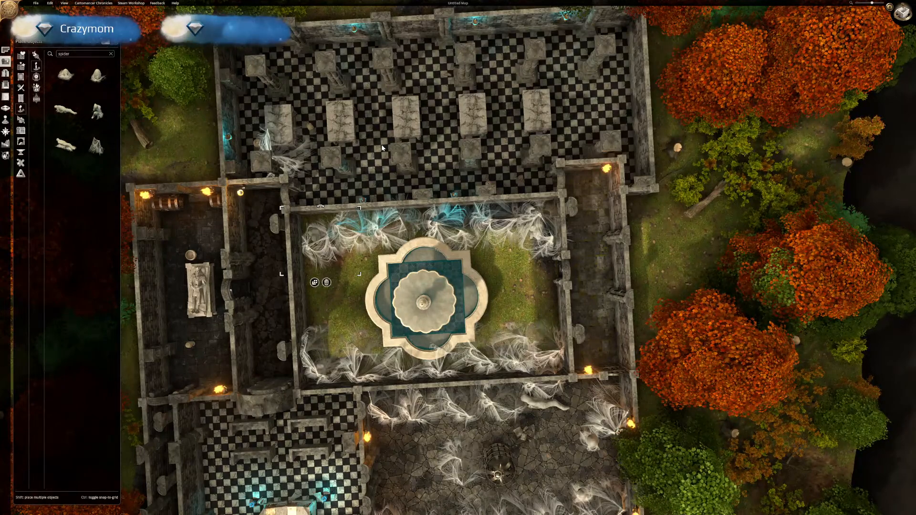
pyautogui.moveTo(469, 200); pyautogui.dragTo(410, 124, button='right')
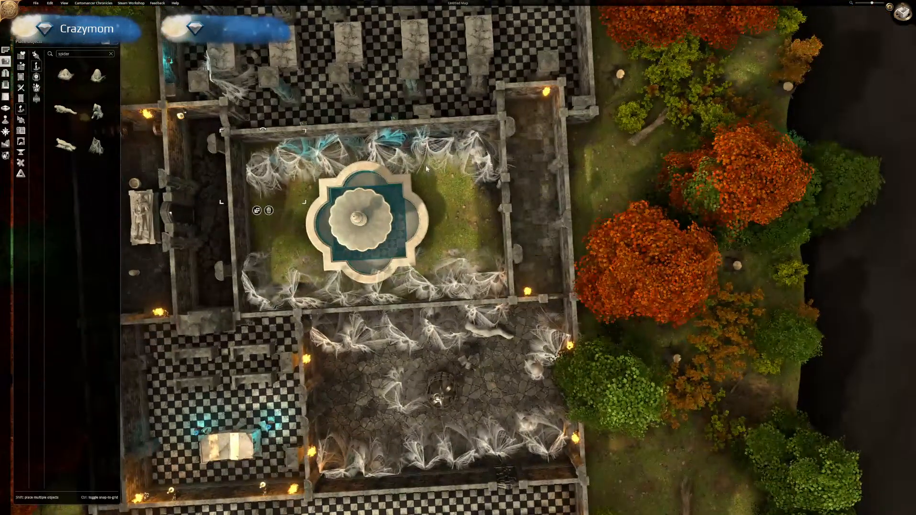
pyautogui.moveTo(411, 124); pyautogui.dragTo(423, 226, button='middle')
pyautogui.moveTo(423, 226); pyautogui.dragTo(546, 116, button='right')
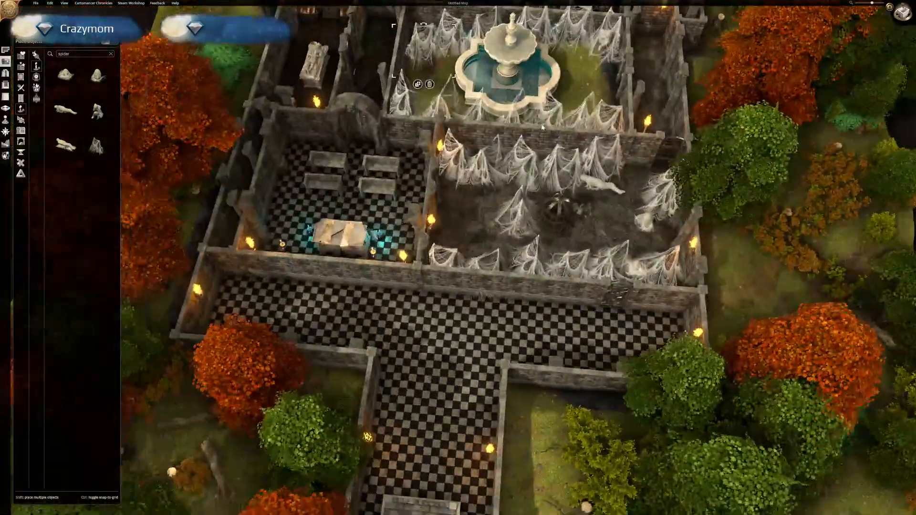
pyautogui.moveTo(475, 278); pyautogui.dragTo(475, 329, button='middle')
pyautogui.moveTo(315, 24); pyautogui.dragTo(415, 159, button='right')
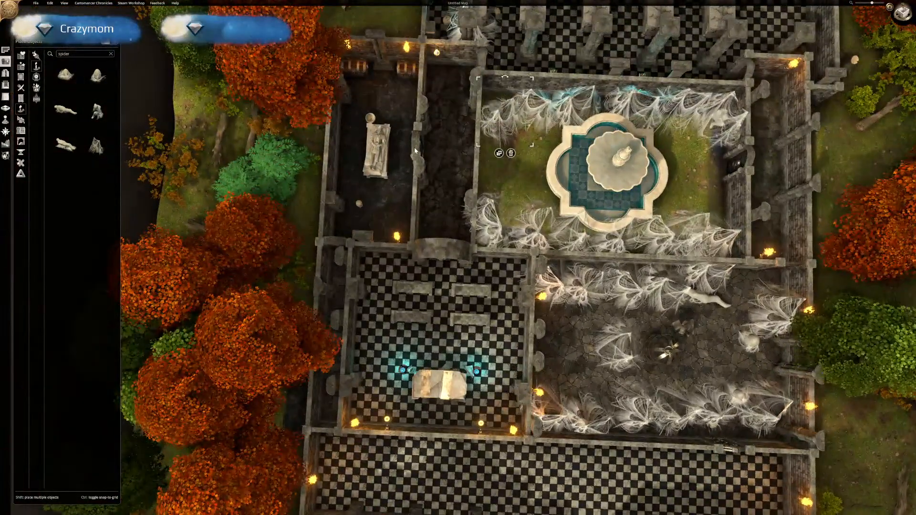
pyautogui.moveTo(478, 223); pyautogui.dragTo(418, 90, button='right')
pyautogui.moveTo(558, 367); pyautogui.dragTo(521, 172, button='right')
pyautogui.moveTo(487, 219)
pyautogui.mouseDown(button='middle')
pyautogui.moveTo(490, 195)
pyautogui.moveTo(480, 235)
pyautogui.mouseUp(button='middle')
pyautogui.moveTo(479, 235); pyautogui.dragTo(448, 235, button='right')
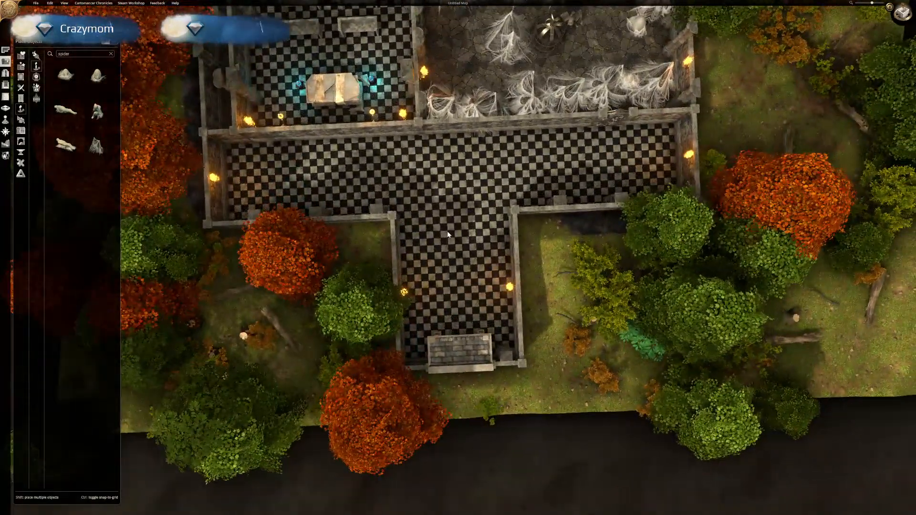
pyautogui.moveTo(454, 239); pyautogui.dragTo(467, 217, button='middle')
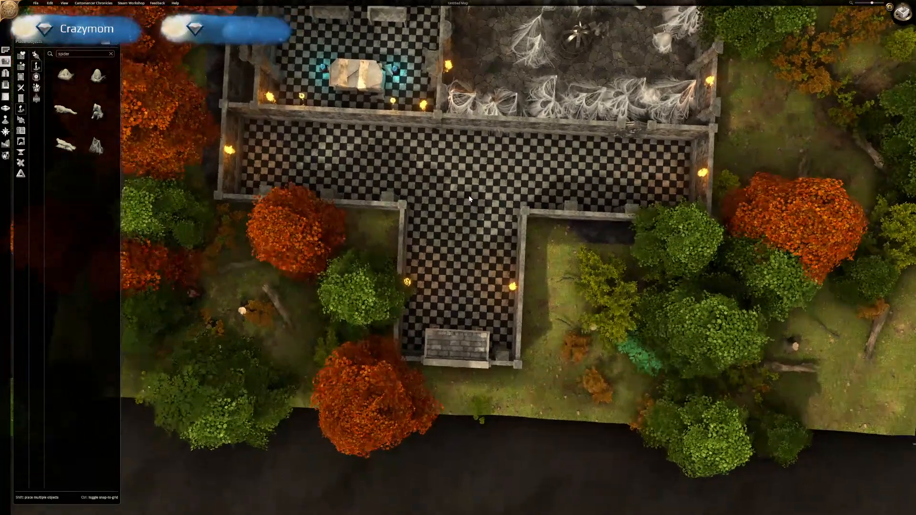
pyautogui.moveTo(466, 216); pyautogui.dragTo(483, 206, button='right')
pyautogui.moveTo(483, 206); pyautogui.dragTo(494, 204, button='middle')
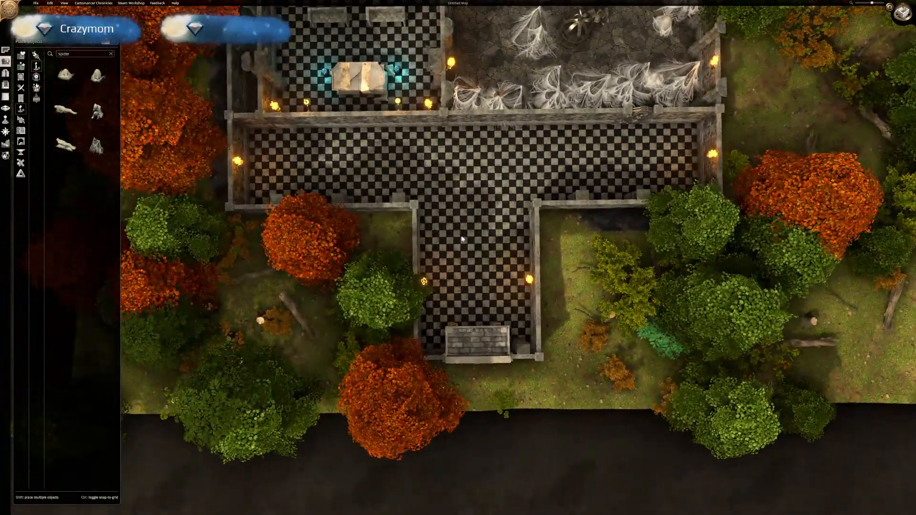
pyautogui.moveTo(472, 246); pyautogui.dragTo(524, 244, button='right')
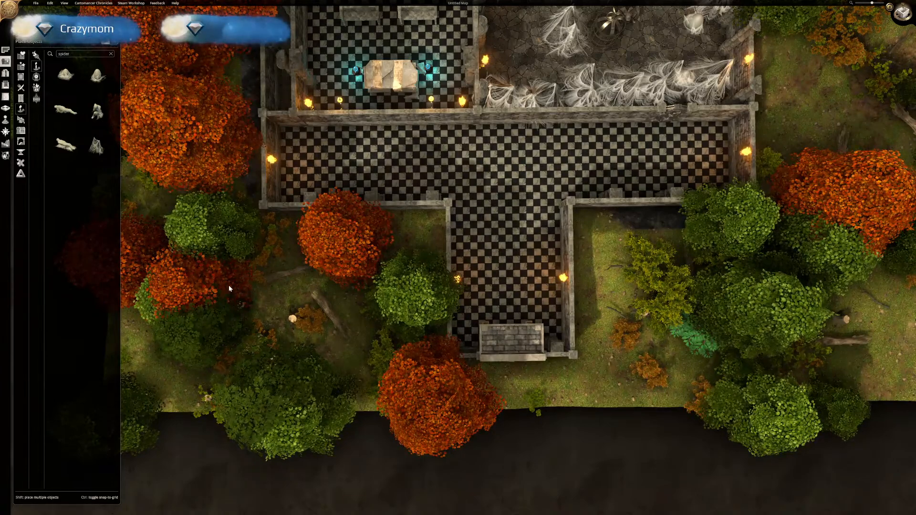
pyautogui.moveTo(512, 250); pyautogui.dragTo(479, 443, button='right')
pyautogui.moveTo(450, 271); pyautogui.dragTo(474, 434, button='right')
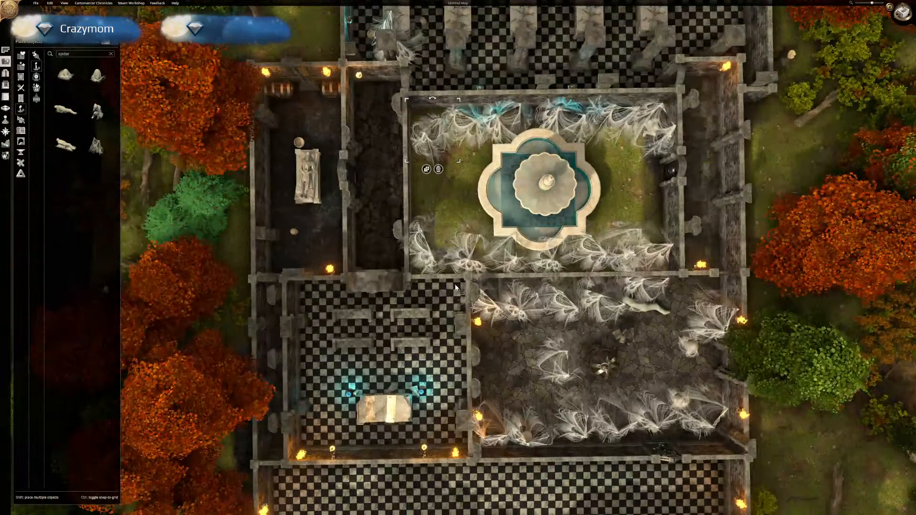
pyautogui.moveTo(412, 197); pyautogui.dragTo(393, 291, button='right')
pyautogui.moveTo(421, 375); pyautogui.dragTo(432, 286, button='right')
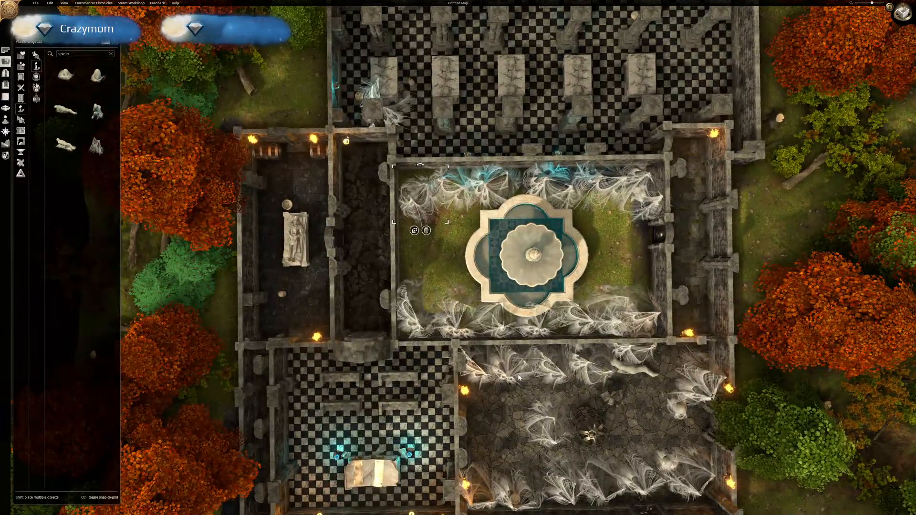
# Place two upright barrels from the storage objects side by side in the northwest corner of the checkered southern hall.
pyautogui.moveTo(495, 470); pyautogui.dragTo(471, 248, button='right')
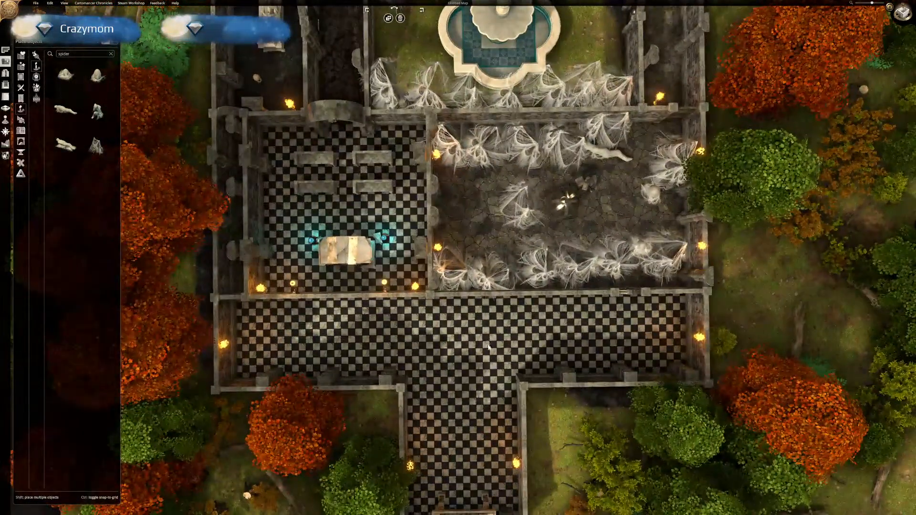
pyautogui.moveTo(479, 362); pyautogui.dragTo(478, 284, button='right')
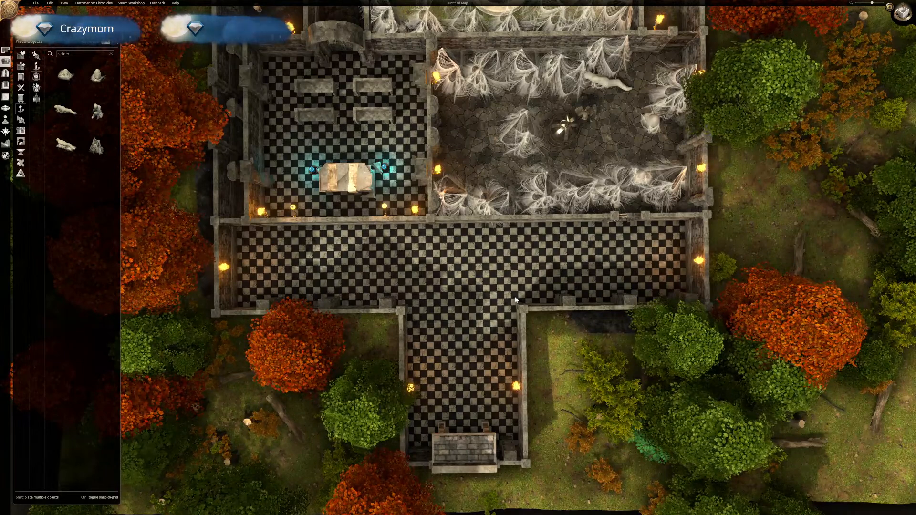
pyautogui.moveTo(550, 354); pyautogui.dragTo(548, 288, button='right')
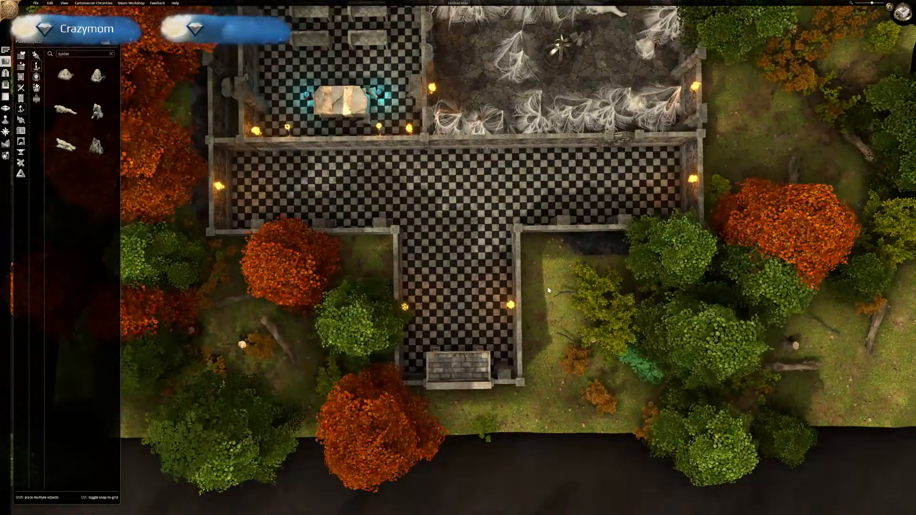
pyautogui.moveTo(547, 288); pyautogui.dragTo(548, 330, button='middle')
pyautogui.moveTo(480, 262); pyautogui.dragTo(482, 316, button='right')
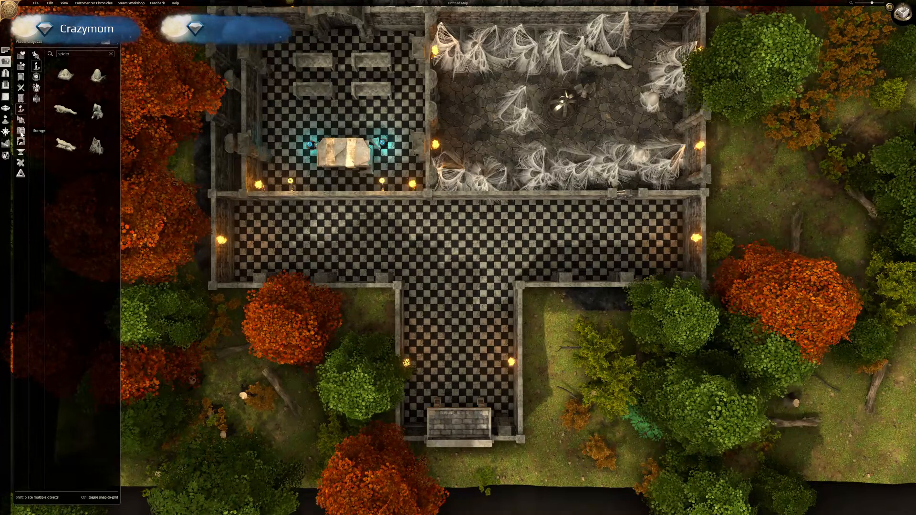
pyautogui.click(21, 134)
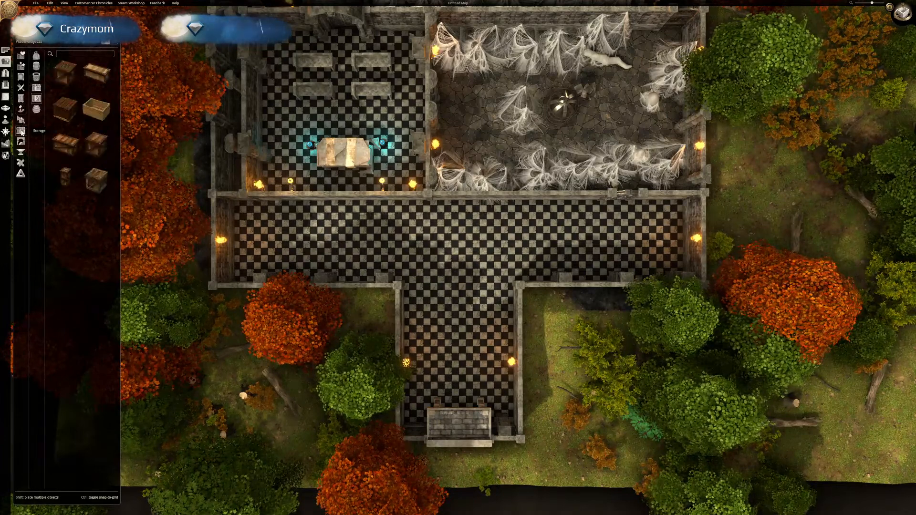
pyautogui.click(36, 78)
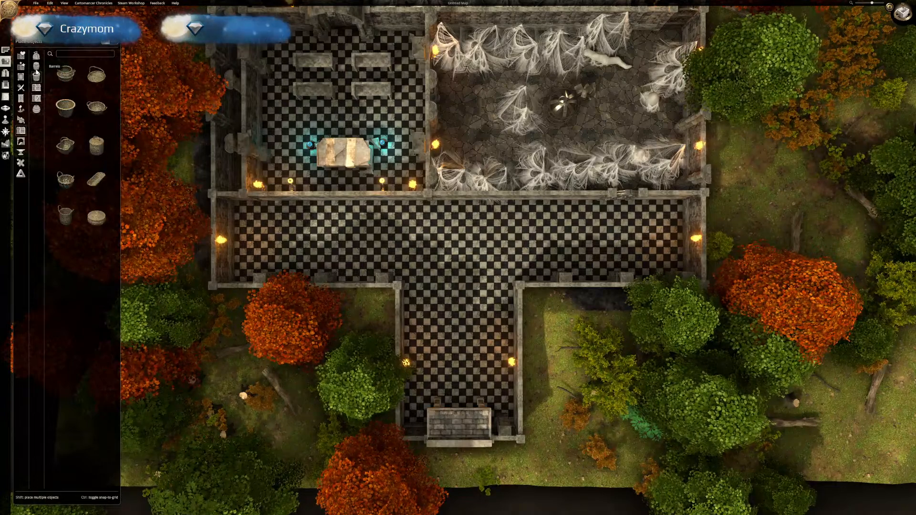
pyautogui.click(37, 68)
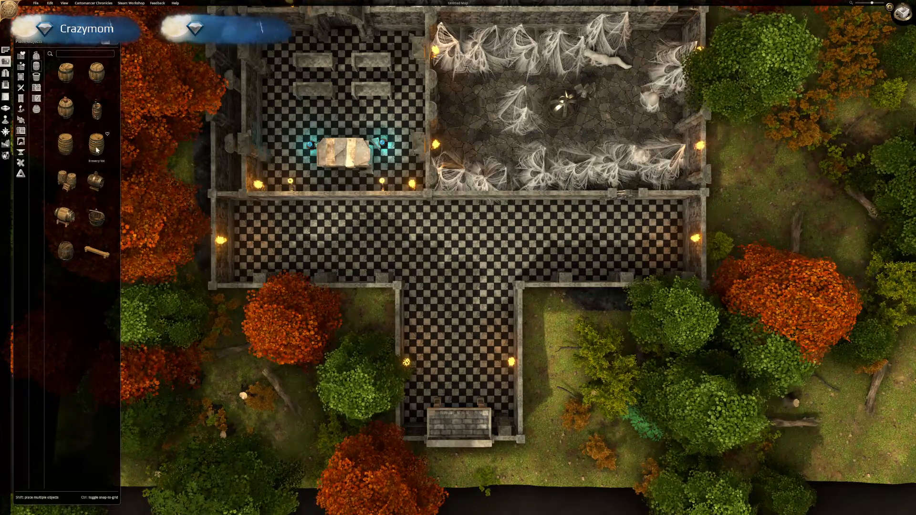
pyautogui.click(66, 72)
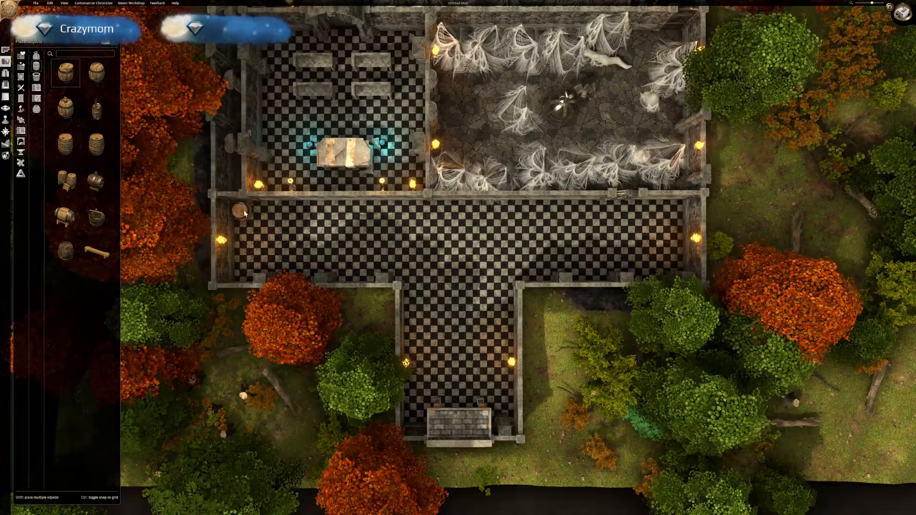
pyautogui.click(243, 217)
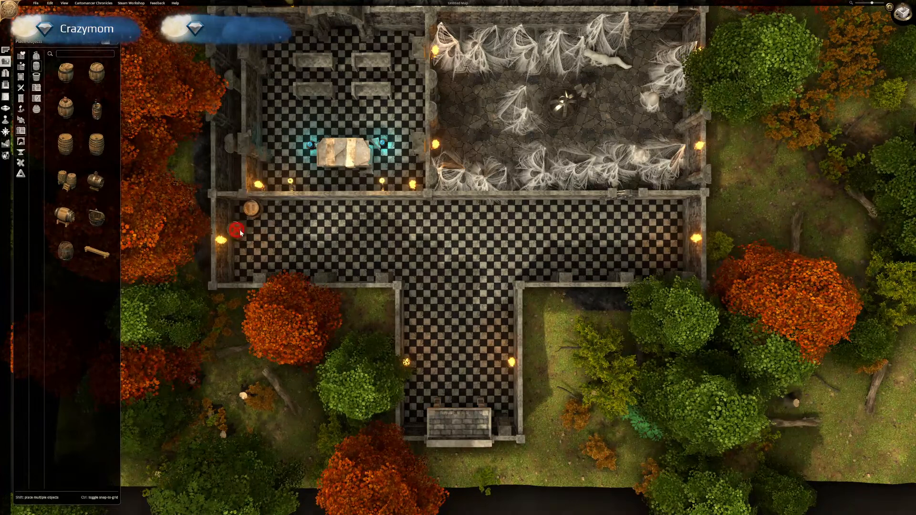
pyautogui.click(241, 226)
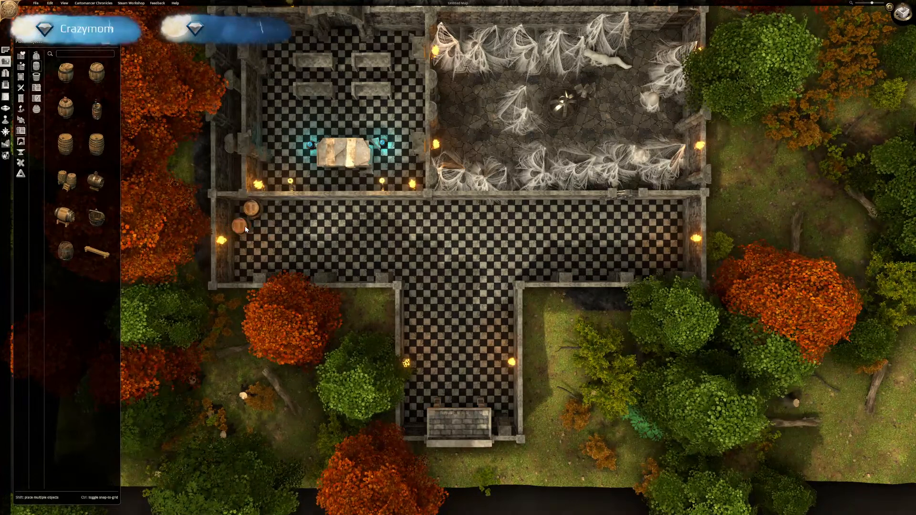
pyautogui.click(245, 226)
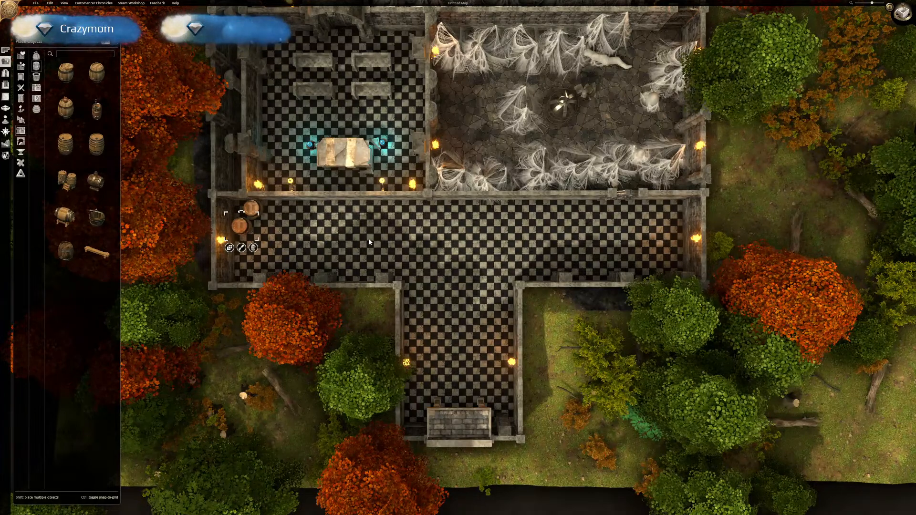
pyautogui.click(321, 244)
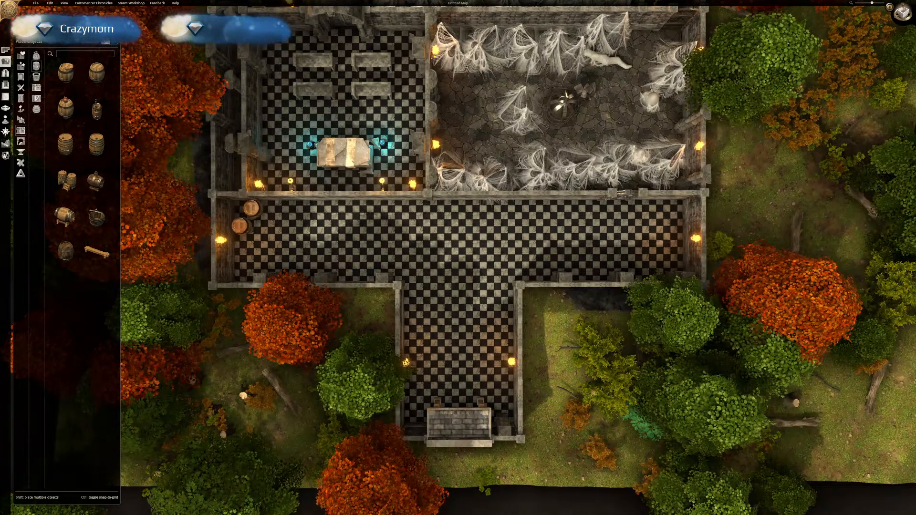
# Survey the crypt from the southern entrance to the northern tomb hall and back, checking the layout from overhead and at an angle.
pyautogui.moveTo(360, 258); pyautogui.dragTo(409, 164, button='right')
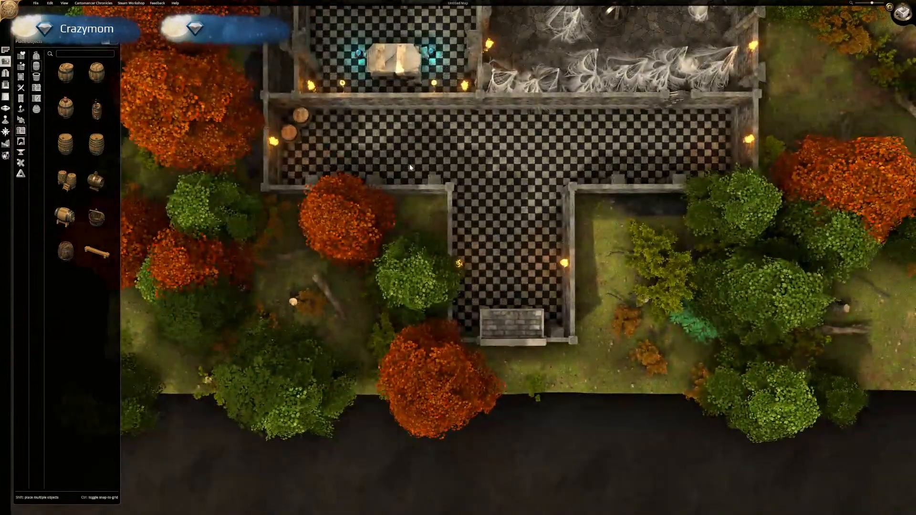
pyautogui.moveTo(502, 189); pyautogui.dragTo(364, 387, button='right')
pyautogui.moveTo(498, 170); pyautogui.dragTo(444, 302, button='right')
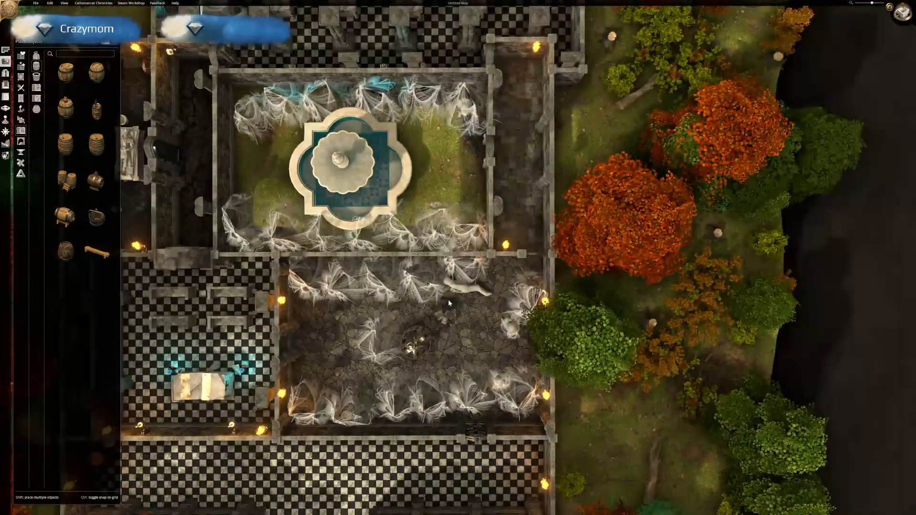
pyautogui.moveTo(533, 119); pyautogui.dragTo(516, 262, button='right')
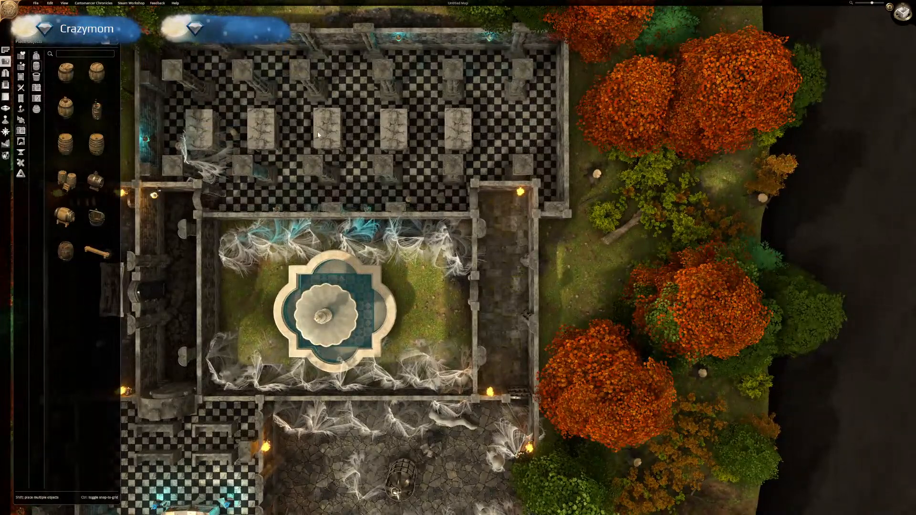
pyautogui.moveTo(258, 159); pyautogui.dragTo(447, 162, button='right')
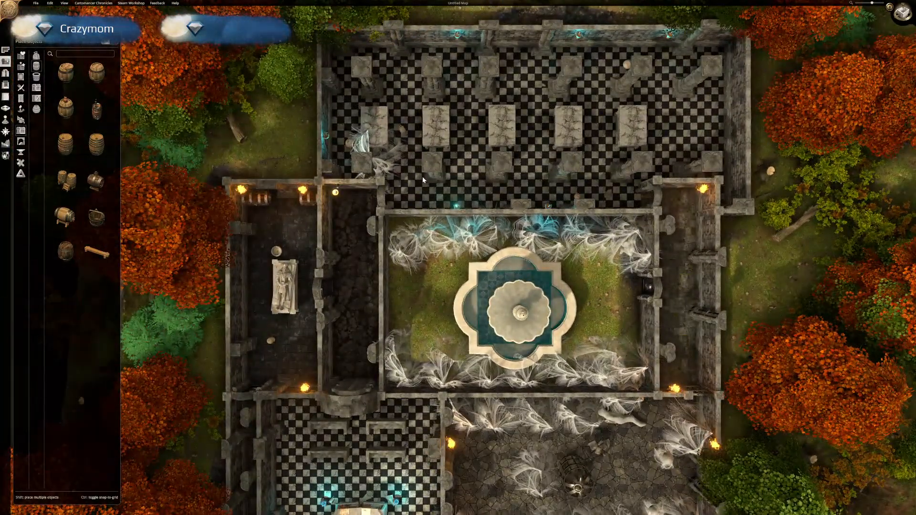
pyautogui.moveTo(499, 177); pyautogui.dragTo(493, 199, button='middle')
pyautogui.moveTo(504, 273); pyautogui.dragTo(533, 73, button='right')
pyautogui.scroll(1, 444, 169)
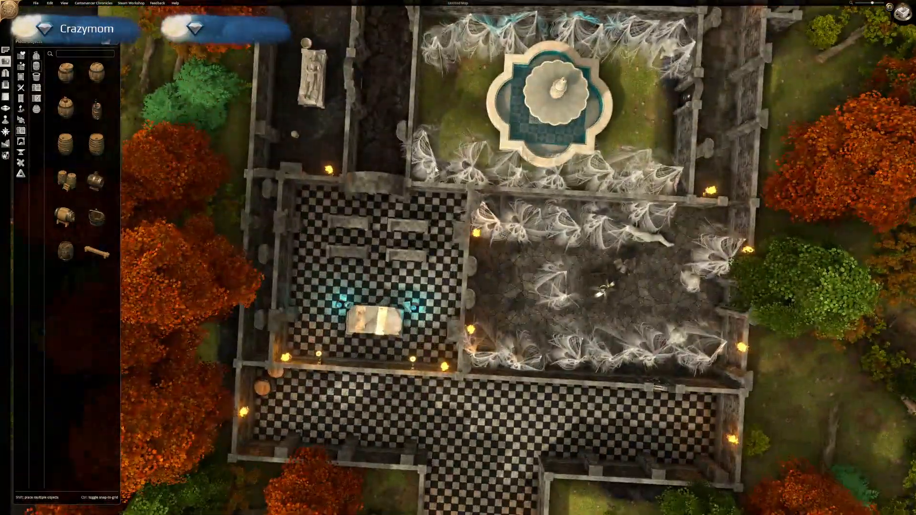
pyautogui.moveTo(468, 331); pyautogui.dragTo(470, 195, button='right')
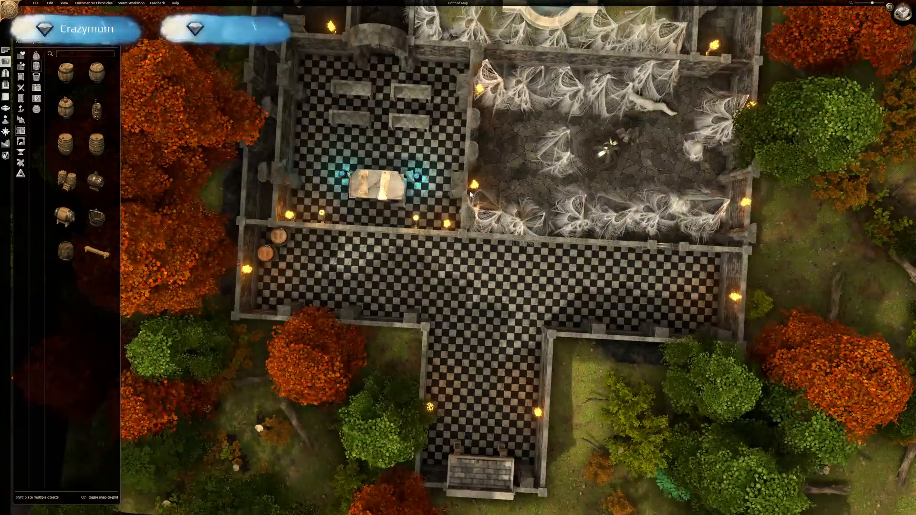
pyautogui.moveTo(471, 194); pyautogui.dragTo(504, 163, button='middle')
pyautogui.moveTo(488, 139); pyautogui.dragTo(412, 284, button='middle')
pyautogui.moveTo(492, 262); pyautogui.dragTo(496, 231, button='middle')
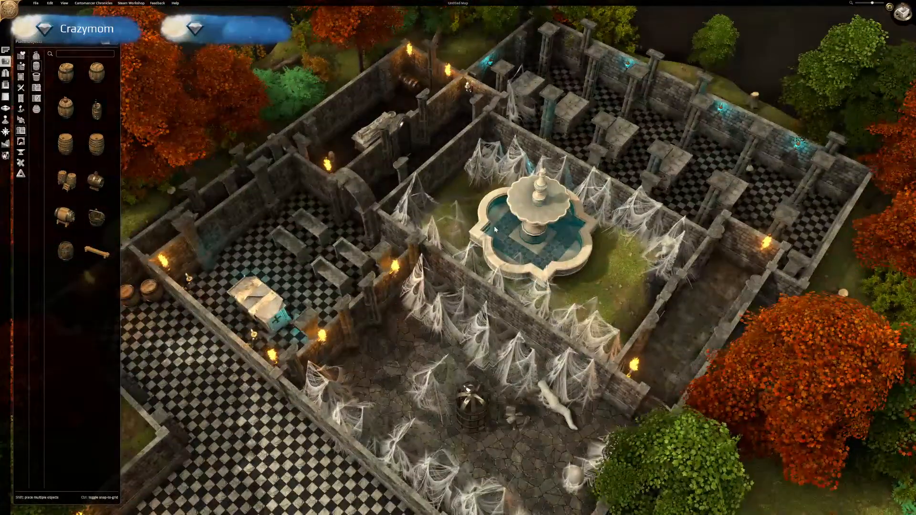
pyautogui.moveTo(496, 231); pyautogui.dragTo(626, 129, button='right')
pyautogui.moveTo(626, 129); pyautogui.dragTo(667, 156, button='middle')
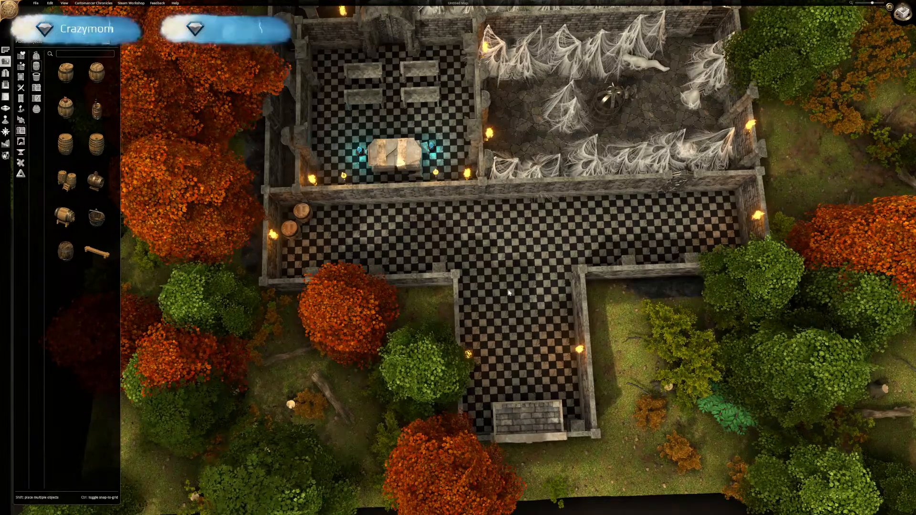
pyautogui.moveTo(507, 313); pyautogui.dragTo(450, 259, button='right')
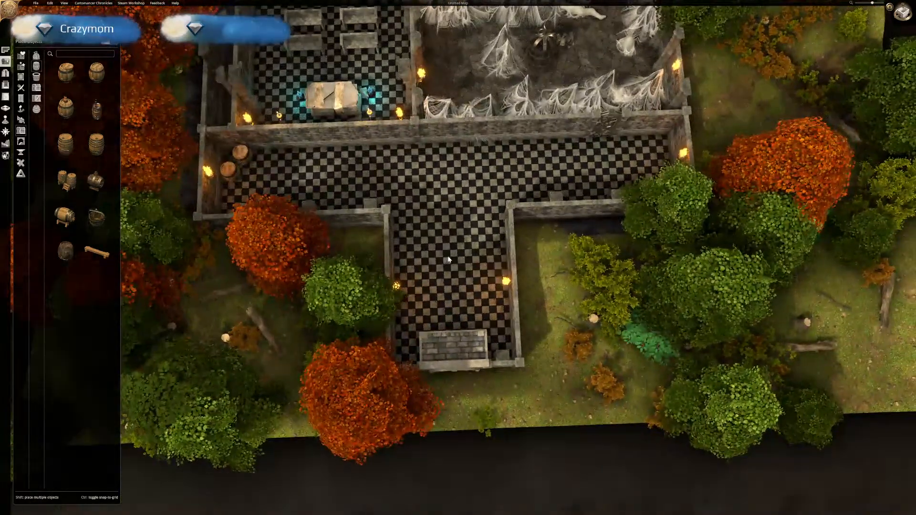
pyautogui.moveTo(431, 184); pyautogui.dragTo(422, 224, button='middle')
pyautogui.scroll(3, 422, 224)
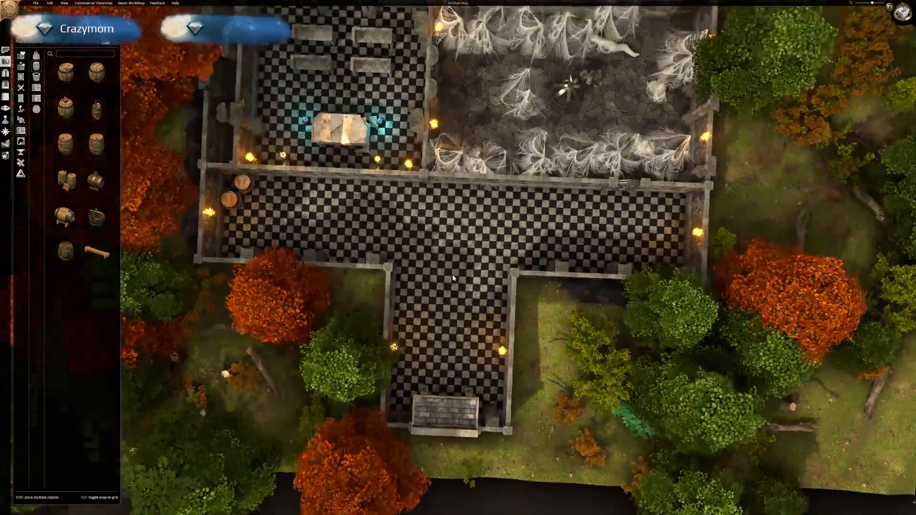
# Examine the crypt from the northern rooms down to the southern entrance corridor for spots still lacking props.
pyautogui.moveTo(450, 127); pyautogui.dragTo(454, 313, button='right')
pyautogui.moveTo(587, 148); pyautogui.dragTo(423, 262, button='right')
pyautogui.moveTo(441, 140)
pyautogui.mouseDown(button='right')
pyautogui.moveTo(460, 311)
pyautogui.moveTo(478, 129)
pyautogui.mouseUp(button='right')
pyautogui.moveTo(348, 373); pyautogui.dragTo(360, 221, button='right')
pyautogui.moveTo(409, 348); pyautogui.dragTo(470, 225, button='right')
pyautogui.moveTo(375, 367); pyautogui.dragTo(507, 161, button='right')
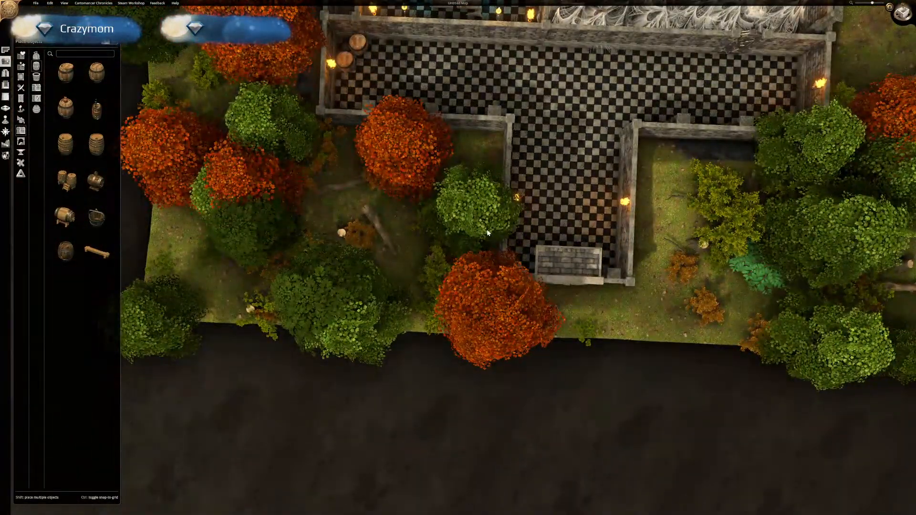
pyautogui.moveTo(542, 169); pyautogui.dragTo(470, 230, button='right')
pyautogui.moveTo(494, 217); pyautogui.dragTo(488, 274, button='middle')
pyautogui.moveTo(514, 210); pyautogui.dragTo(495, 277, button='right')
pyautogui.moveTo(495, 276); pyautogui.dragTo(496, 268, button='middle')
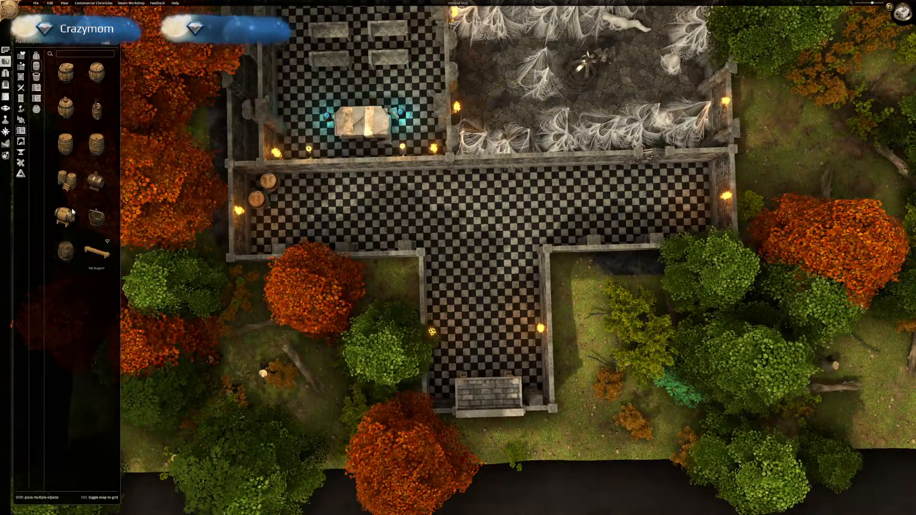
# Place a wooden crate from the storage objects against the north wall of the checkered southern hall, near its middle.
pyautogui.click(36, 98)
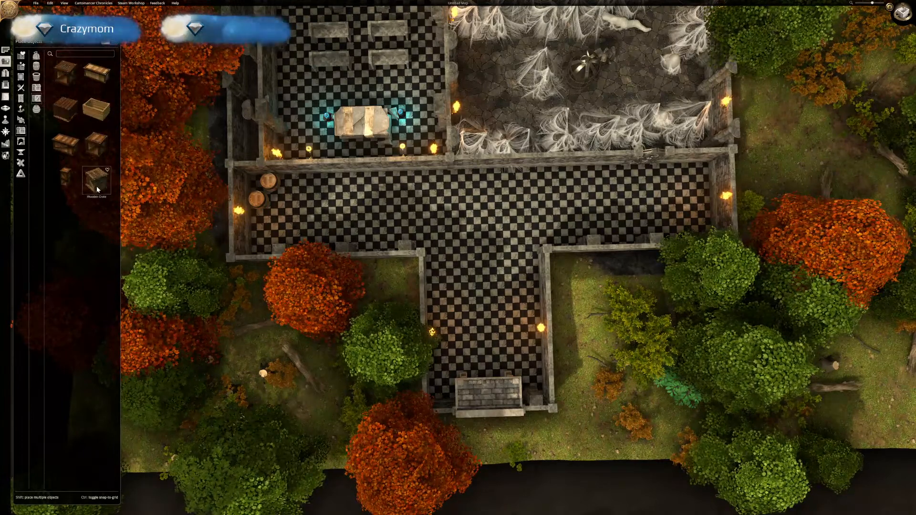
pyautogui.click(109, 195)
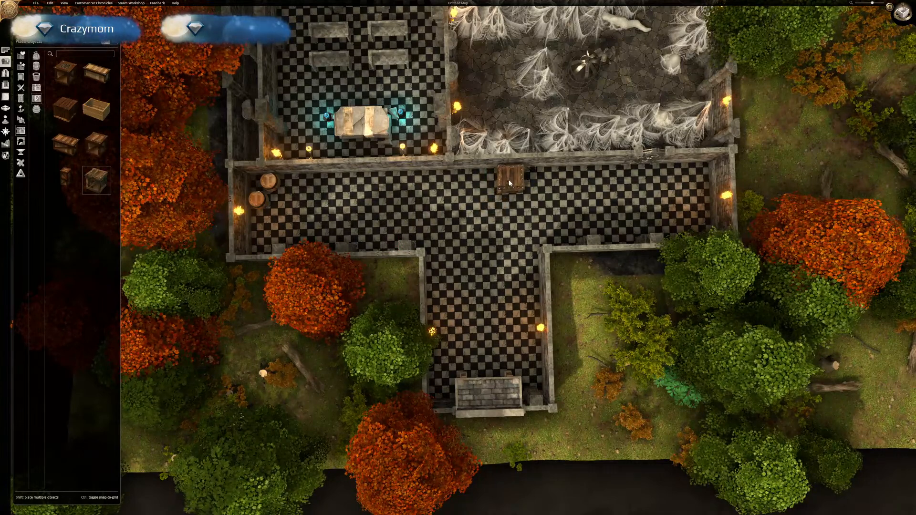
pyautogui.click(509, 179)
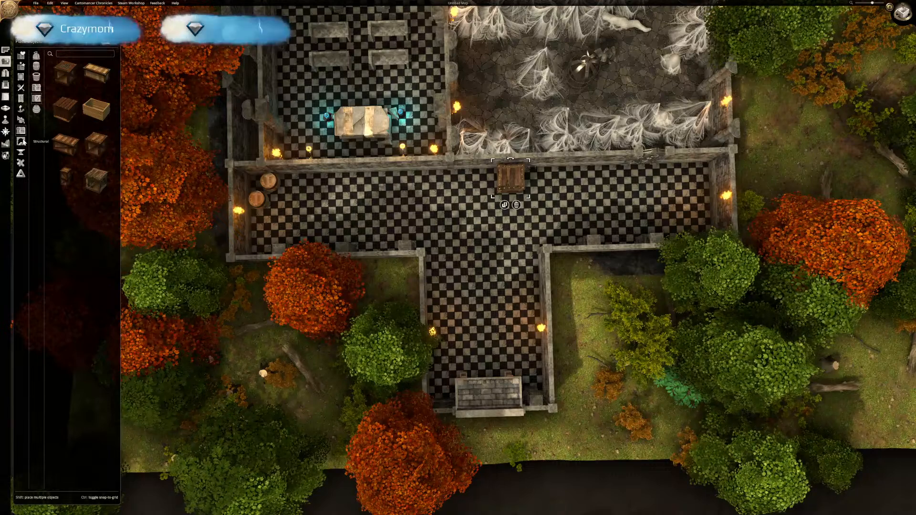
# Try a ring chandelier where the checkered hall meets the entrance corridor, remove it, and hang the lantern-style ceiling light there instead.
pyautogui.click(21, 109)
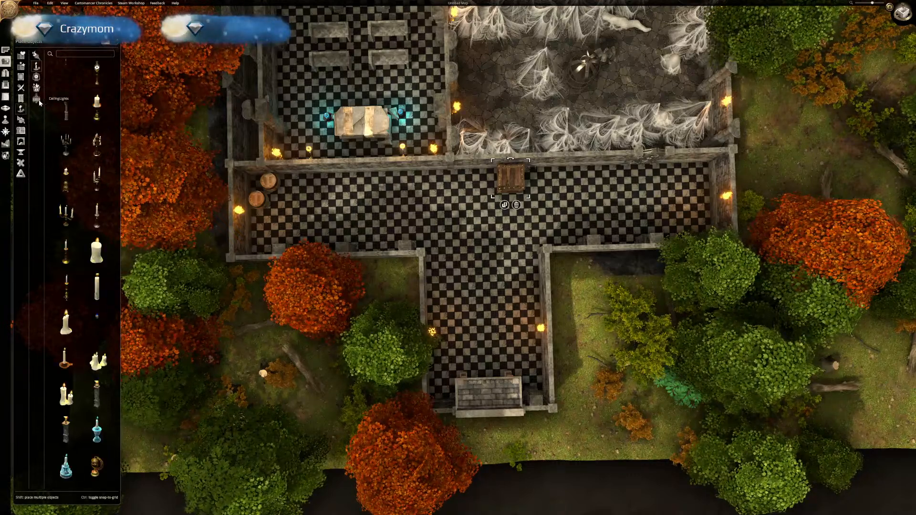
pyautogui.click(37, 99)
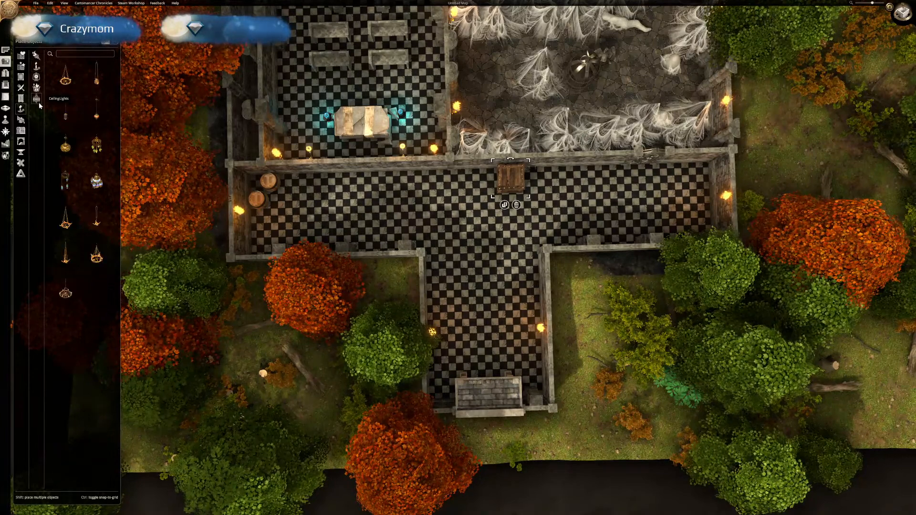
pyautogui.click(67, 79)
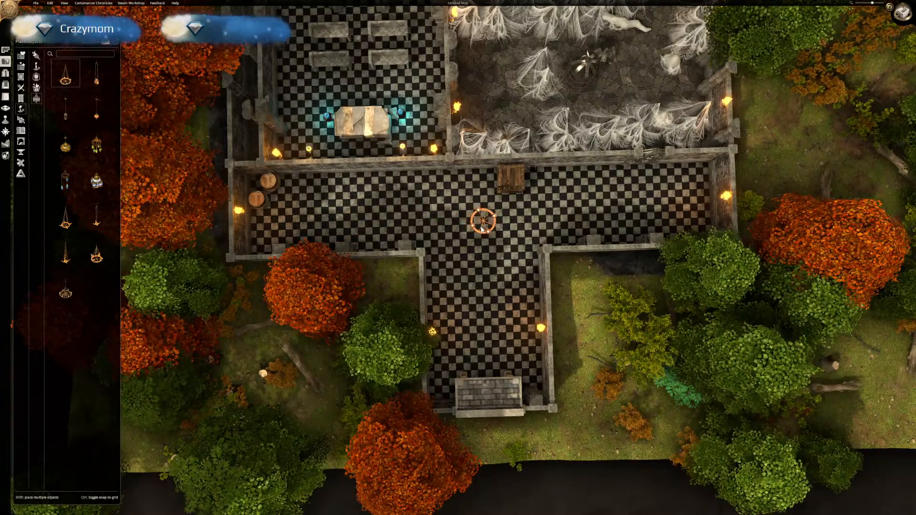
pyautogui.click(481, 236)
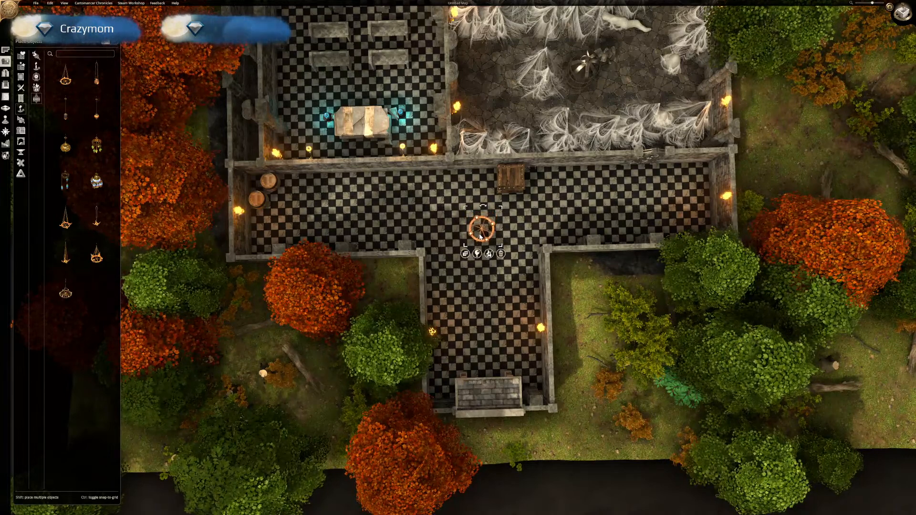
pyautogui.click(501, 254)
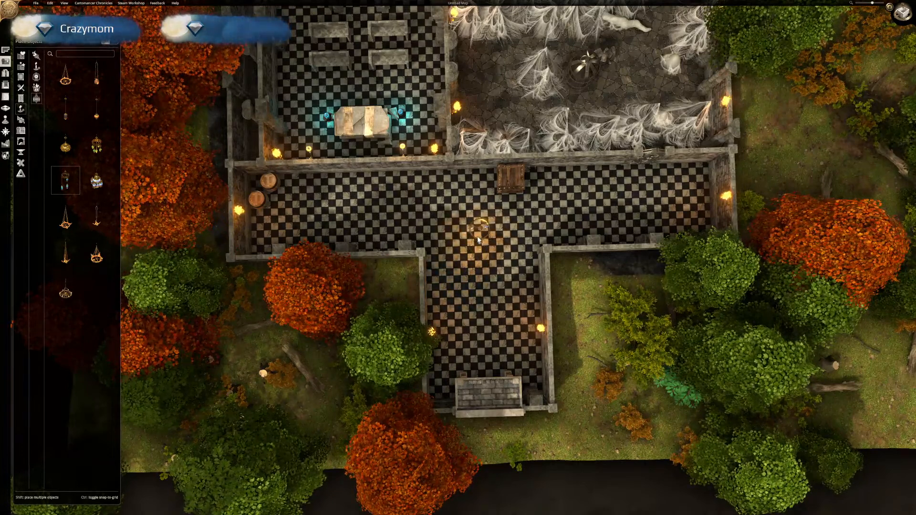
pyautogui.click(478, 237)
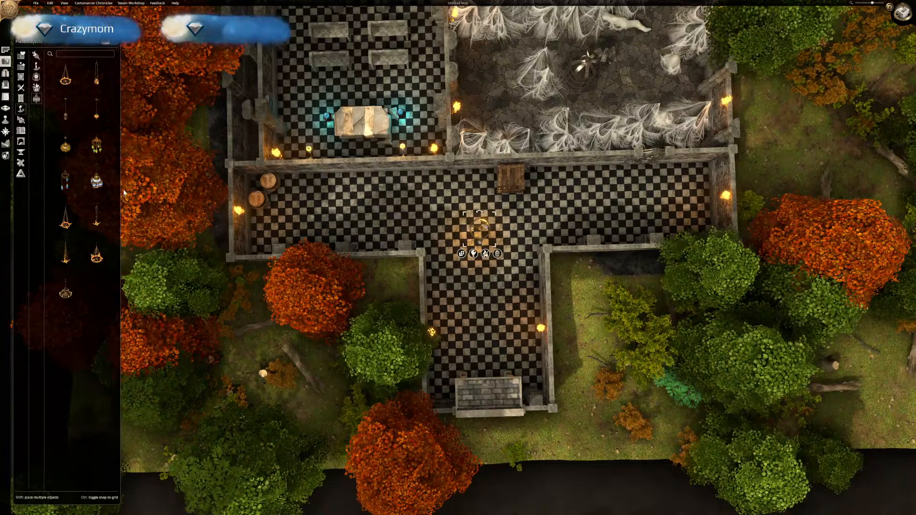
# Hang an ornate blue-and-white ceiling light in the checkered hall's east wing and a duplicate of it in the west wing.
pyautogui.click(96, 180)
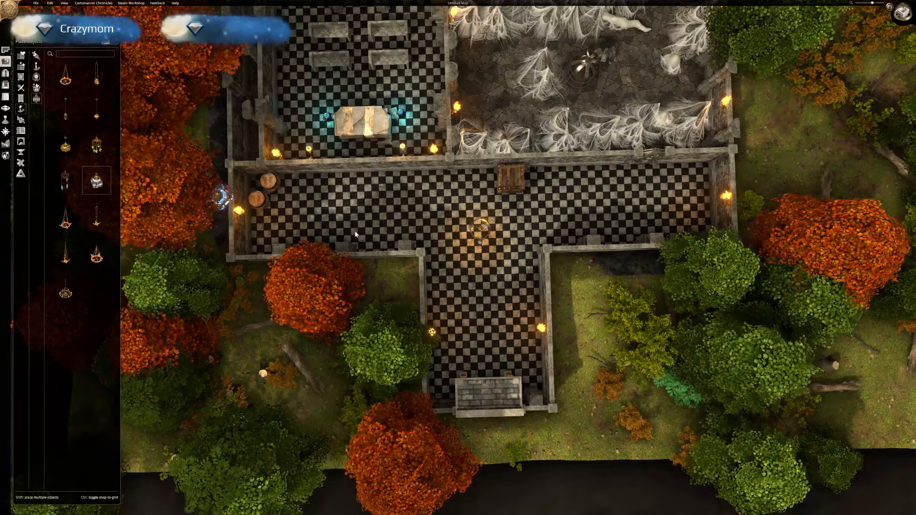
pyautogui.click(603, 210)
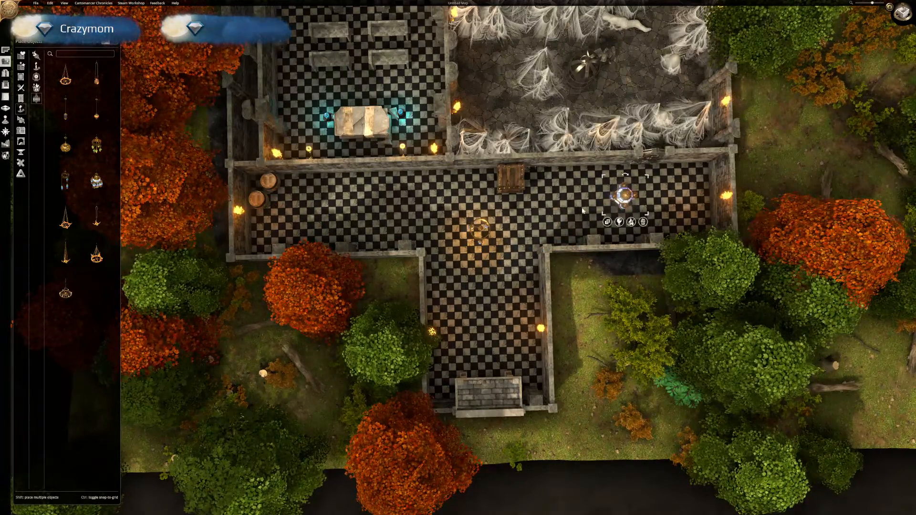
pyautogui.click(607, 222)
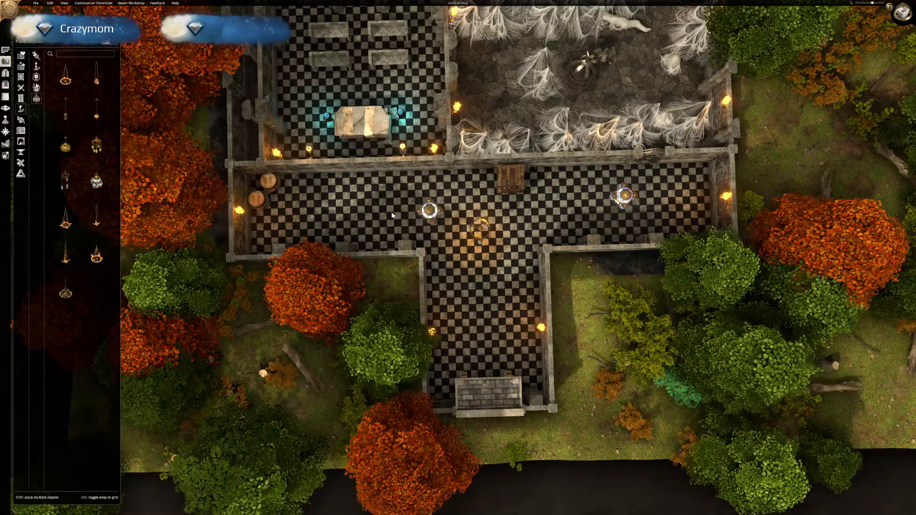
pyautogui.click(354, 218)
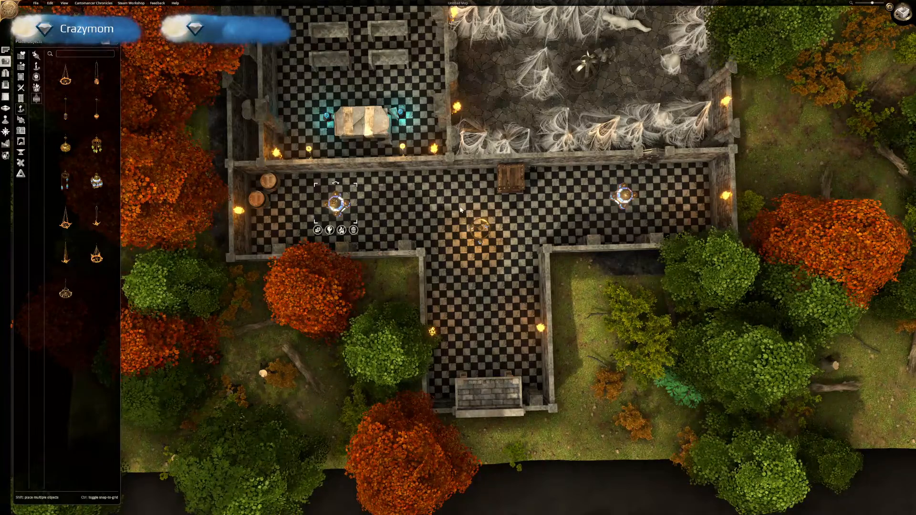
# Examine the newly hung ceiling lights and the neighbouring altar and web-covered rooms from several angles.
pyautogui.moveTo(494, 127); pyautogui.dragTo(525, 297, button='right')
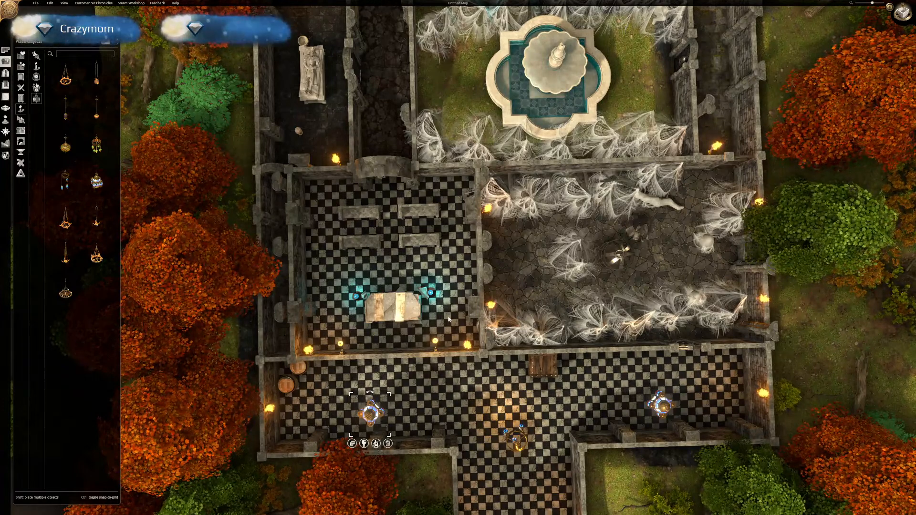
pyautogui.moveTo(542, 296); pyautogui.dragTo(484, 233, button='right')
pyautogui.moveTo(462, 245); pyautogui.dragTo(416, 240, button='middle')
pyautogui.moveTo(416, 240); pyautogui.dragTo(453, 289, button='right')
pyautogui.moveTo(425, 298)
pyautogui.mouseDown(button='middle')
pyautogui.moveTo(459, 307)
pyautogui.moveTo(440, 308)
pyautogui.mouseUp(button='middle')
pyautogui.moveTo(440, 311); pyautogui.dragTo(446, 208, button='right')
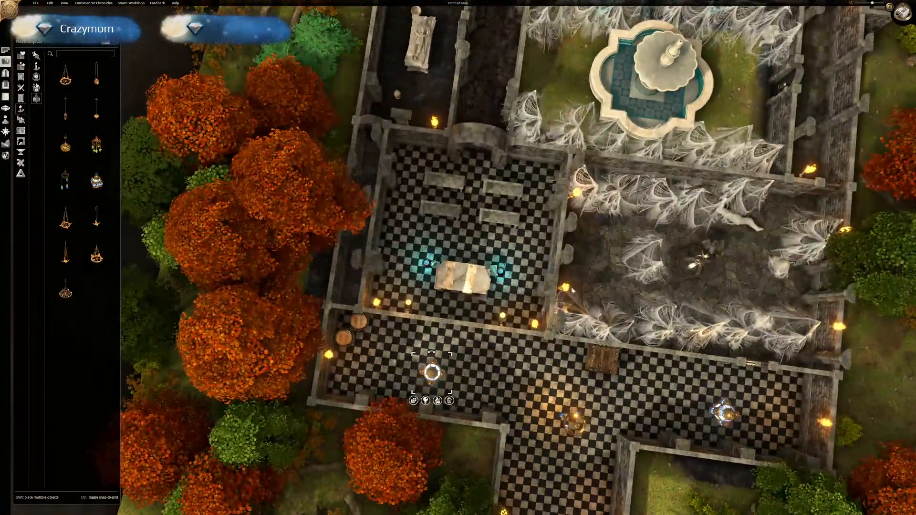
pyautogui.moveTo(591, 276); pyautogui.dragTo(572, 227, button='right')
pyautogui.moveTo(575, 230); pyautogui.dragTo(610, 321, button='middle')
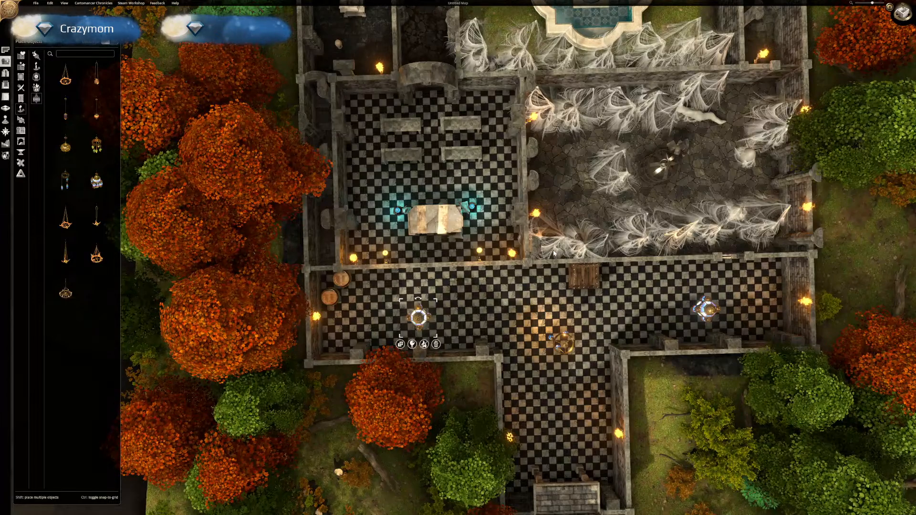
pyautogui.moveTo(594, 363); pyautogui.dragTo(554, 285, button='right')
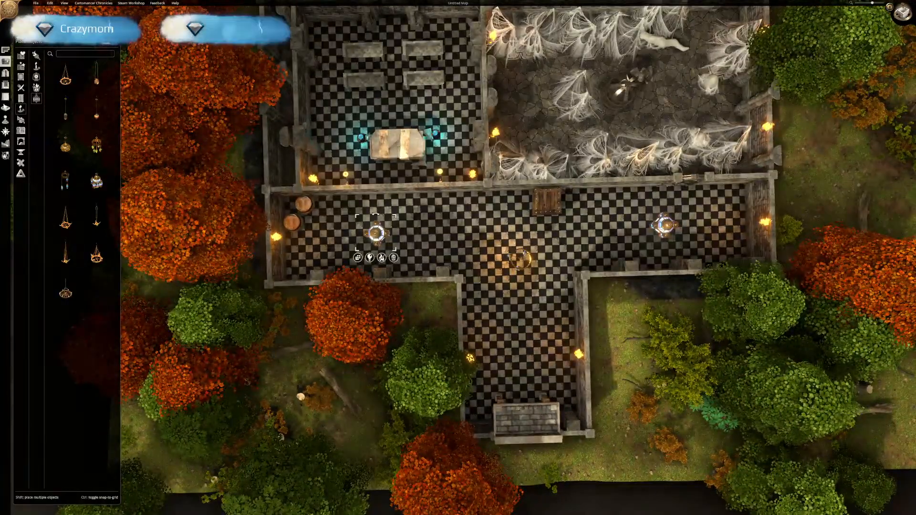
# Place a horned cap from the tailoring items on top of the wooden crate in the checkered southern hall.
pyautogui.click(21, 151)
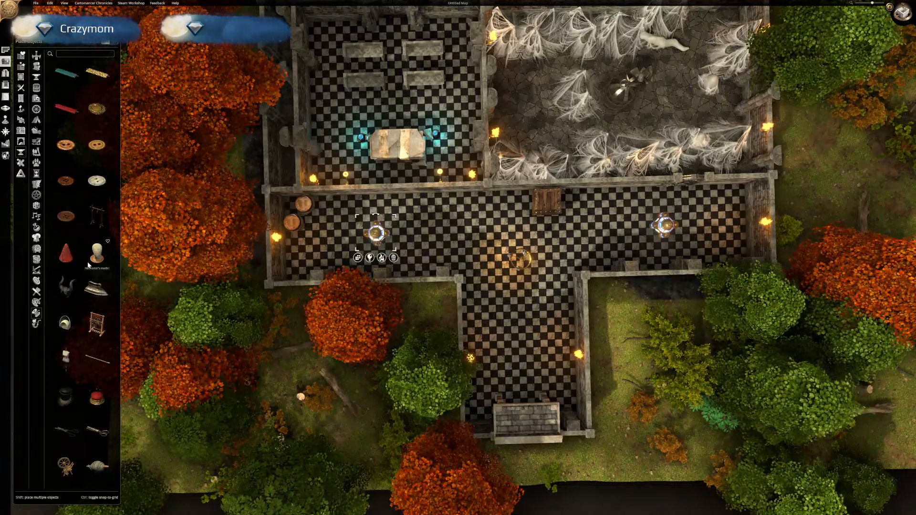
pyautogui.scroll(-1, 81, 273)
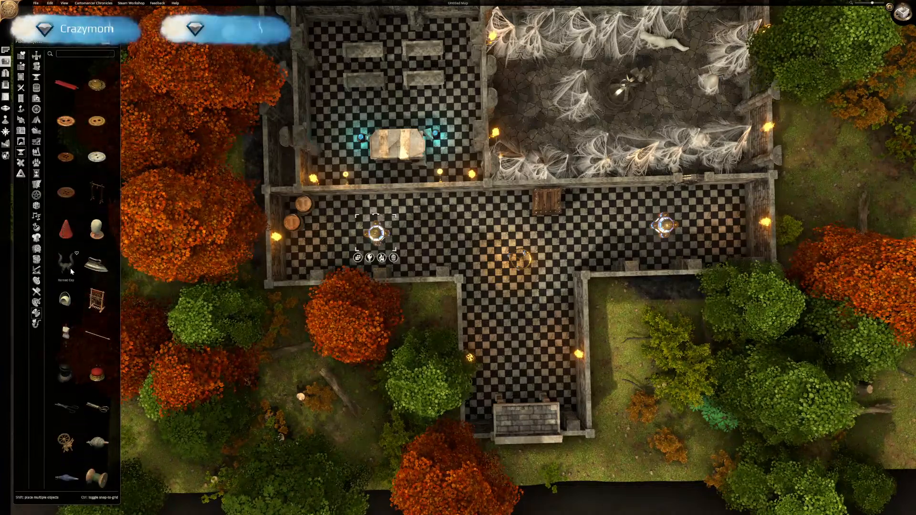
pyautogui.click(67, 264)
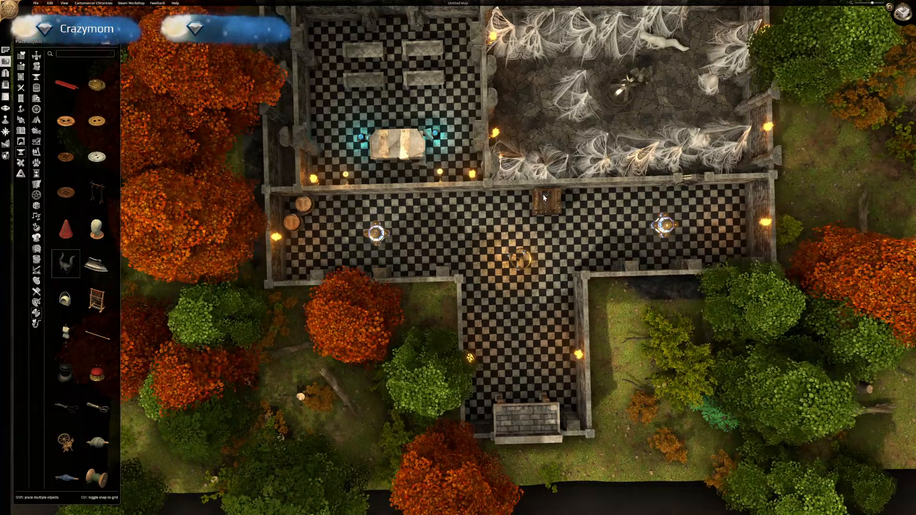
pyautogui.click(542, 198)
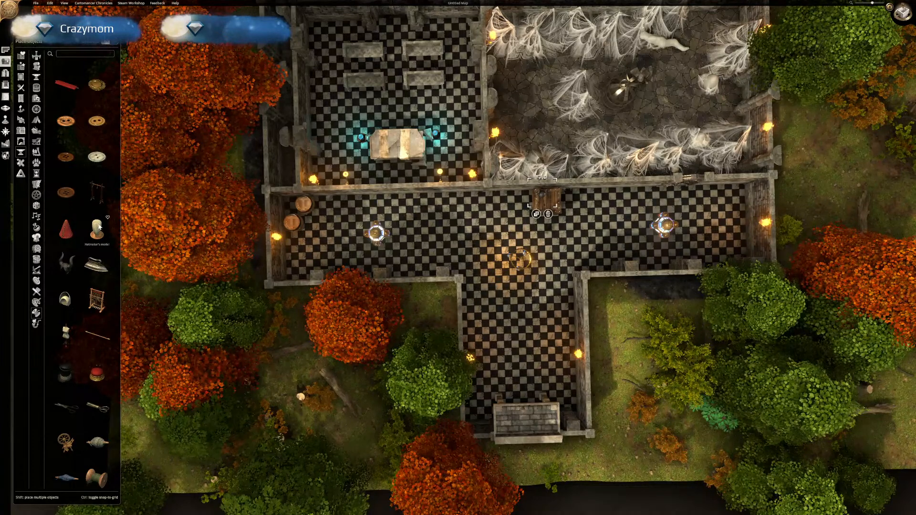
# Browse the tailoring, weapon and magical objects for further props, previewing the mask, the wand and the carpet.
pyautogui.scroll(-2, 66, 230)
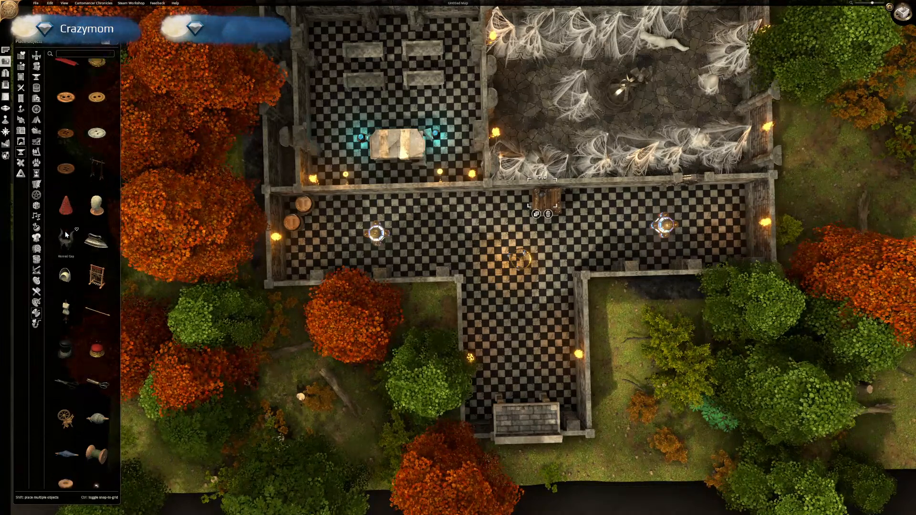
pyautogui.scroll(-2, 72, 245)
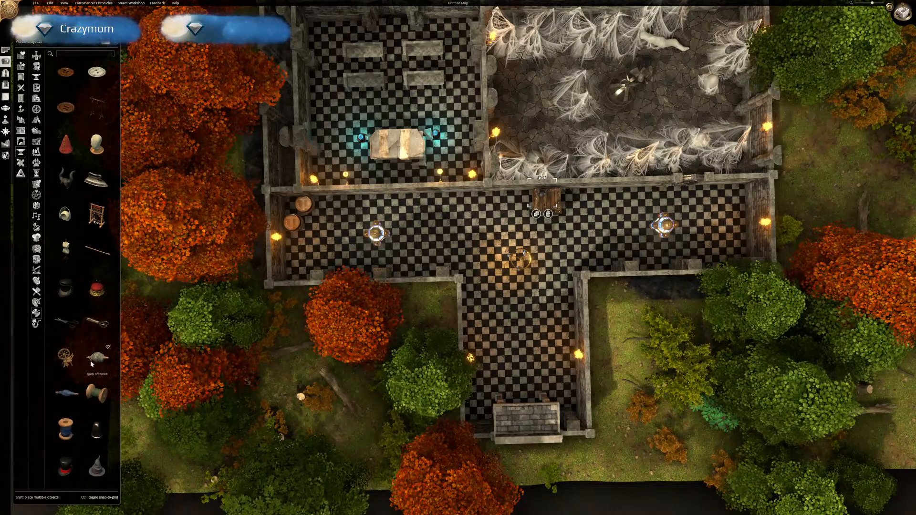
pyautogui.scroll(2, 87, 353)
pyautogui.scroll(4, 85, 347)
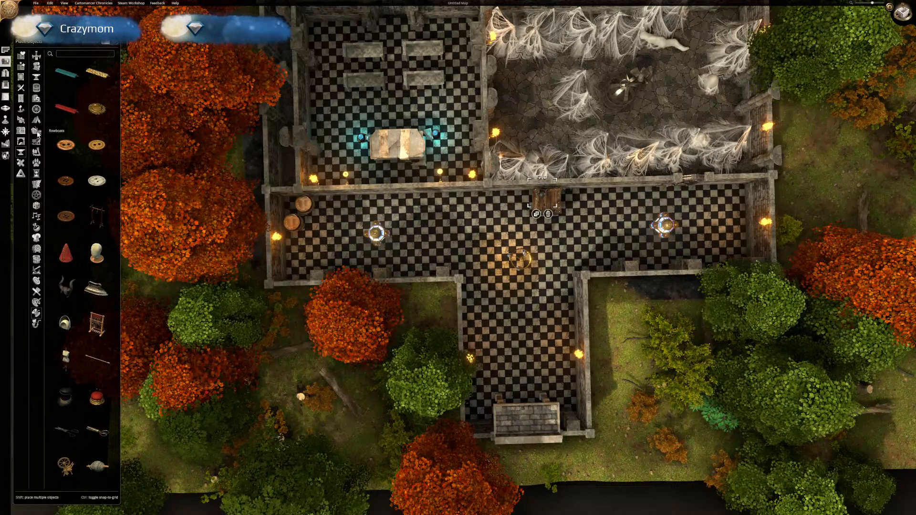
pyautogui.click(37, 58)
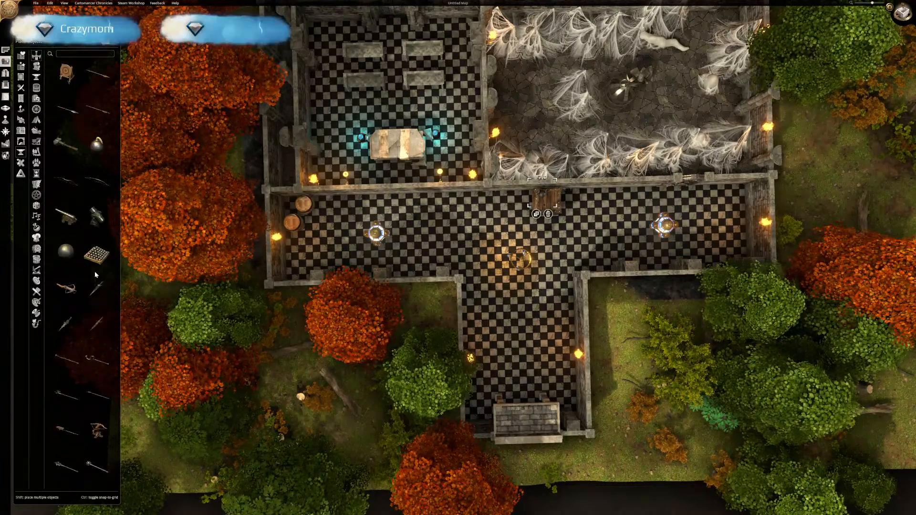
pyautogui.scroll(-4, 91, 282)
pyautogui.scroll(-4, 84, 289)
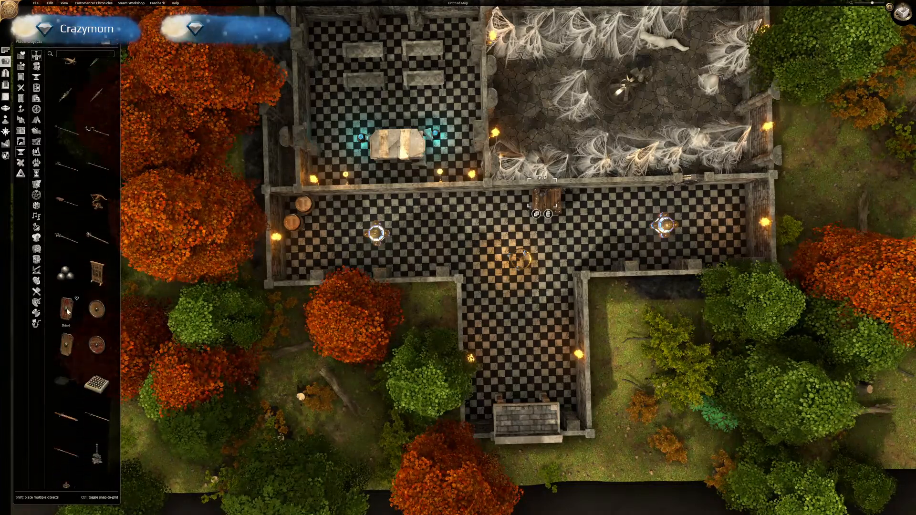
pyautogui.click(36, 196)
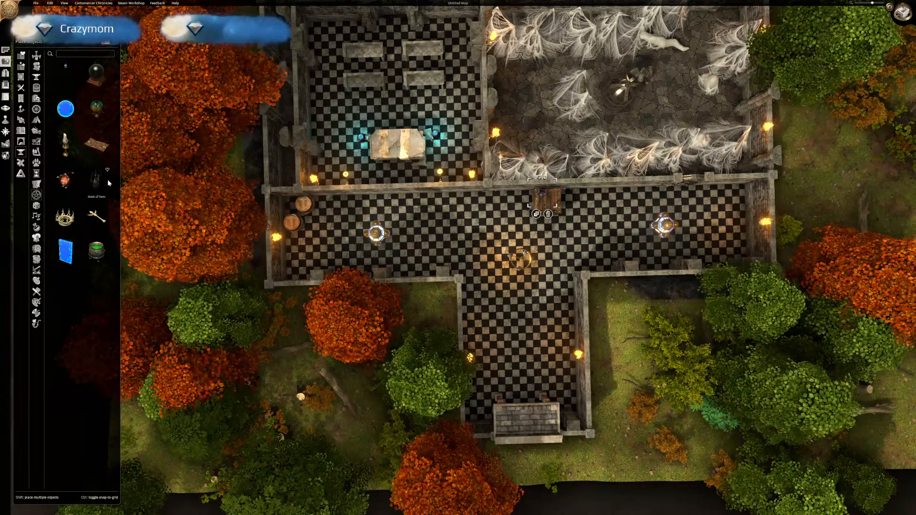
pyautogui.click(96, 188)
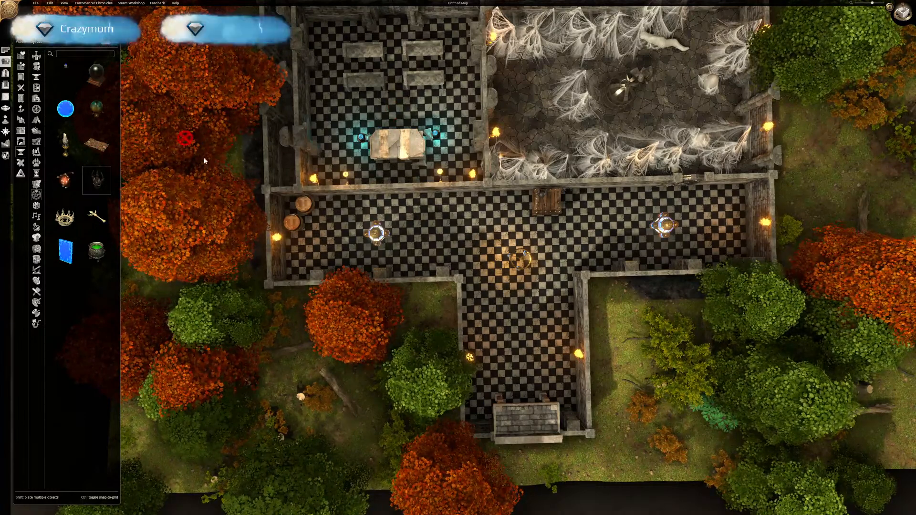
pyautogui.click(96, 219)
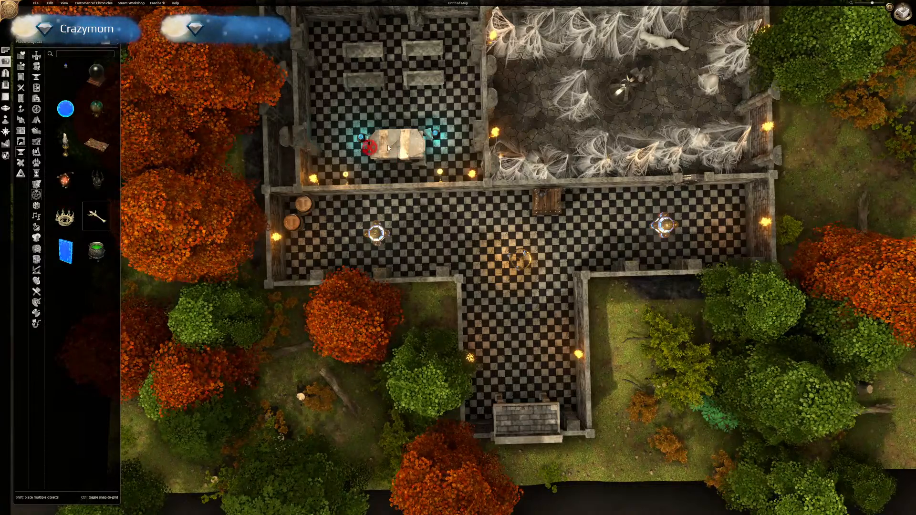
pyautogui.click(96, 146)
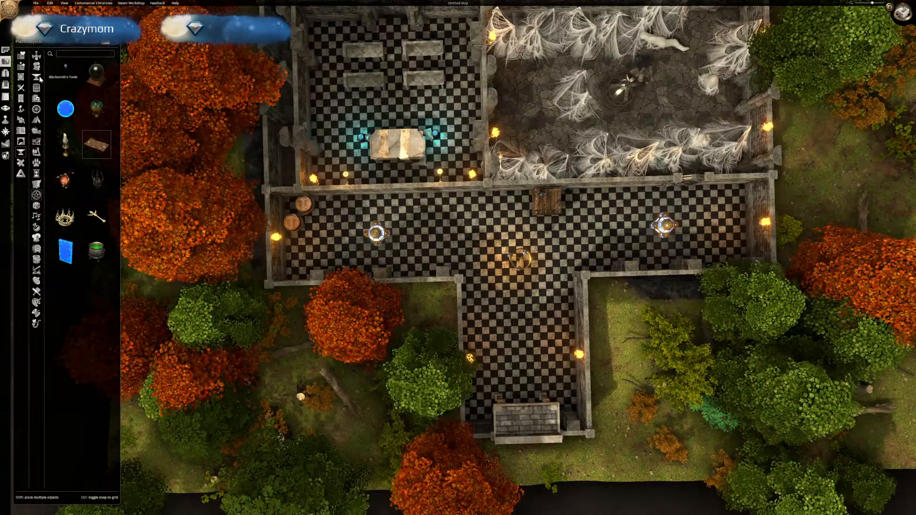
# Place a suit of armor against the north wall of the checkered southern hall, west of the wooden crate.
pyautogui.click(37, 67)
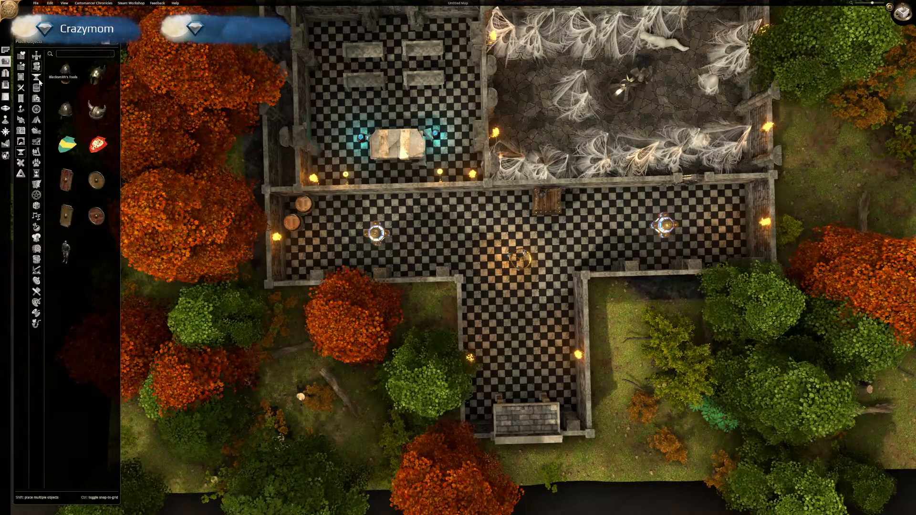
pyautogui.click(66, 254)
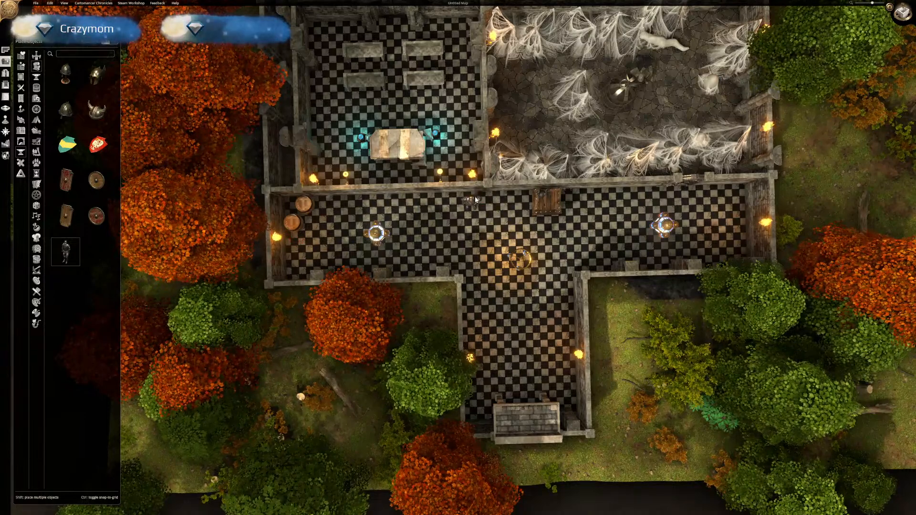
pyautogui.click(475, 195)
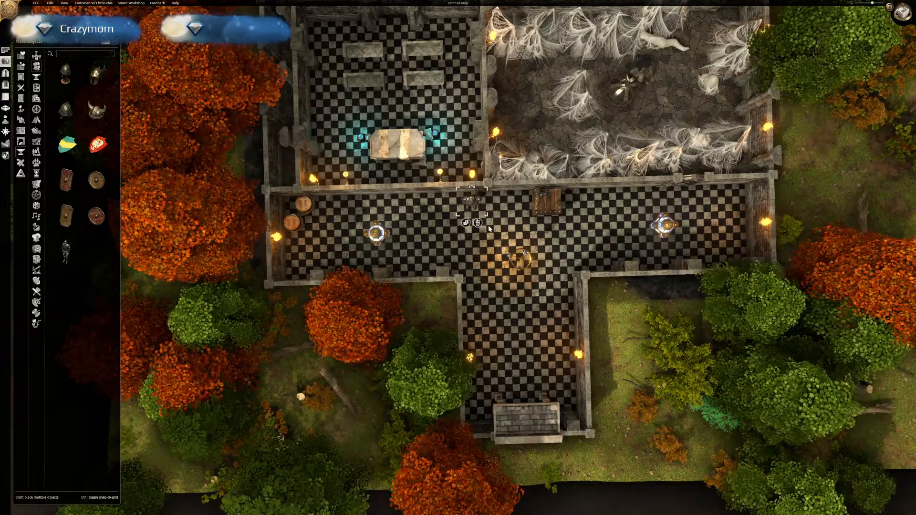
# Copy the suit of armor twice, standing one on each side of the entrance to the hall's southern passage.
pyautogui.click(466, 223)
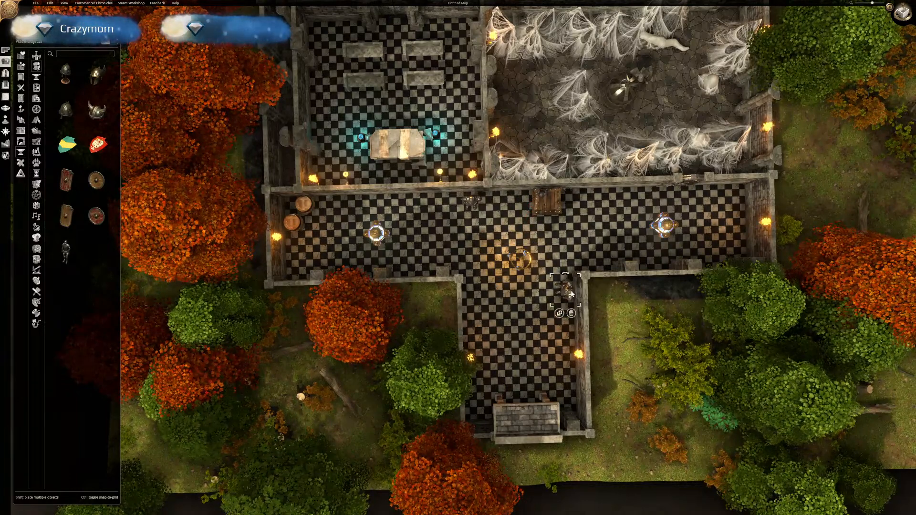
pyautogui.click(562, 305)
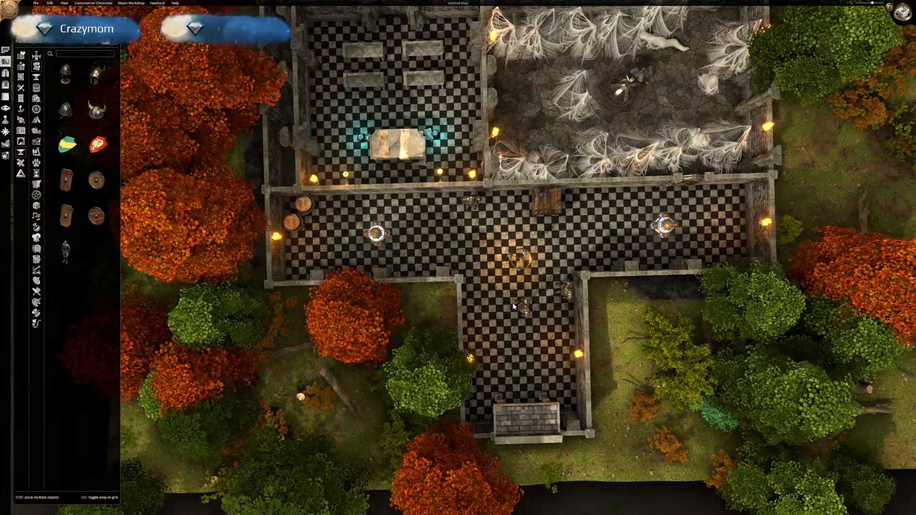
pyautogui.click(464, 292)
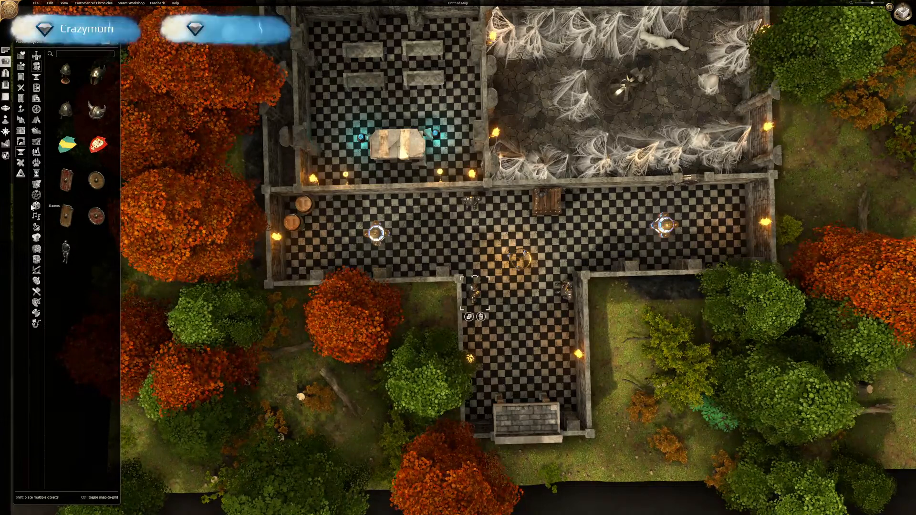
# Place a small slender item from the last object category on top of the wooden crate in the checkered southern hall.
pyautogui.click(37, 218)
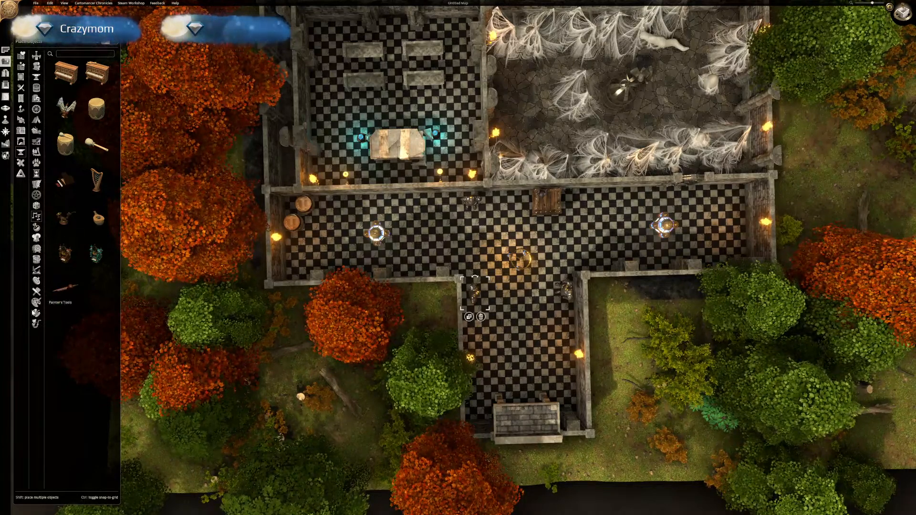
pyautogui.click(34, 327)
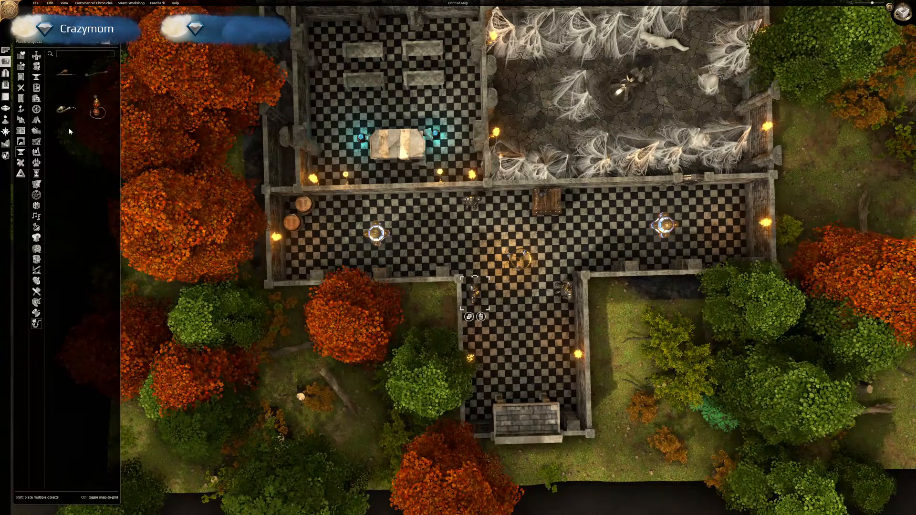
pyautogui.click(67, 76)
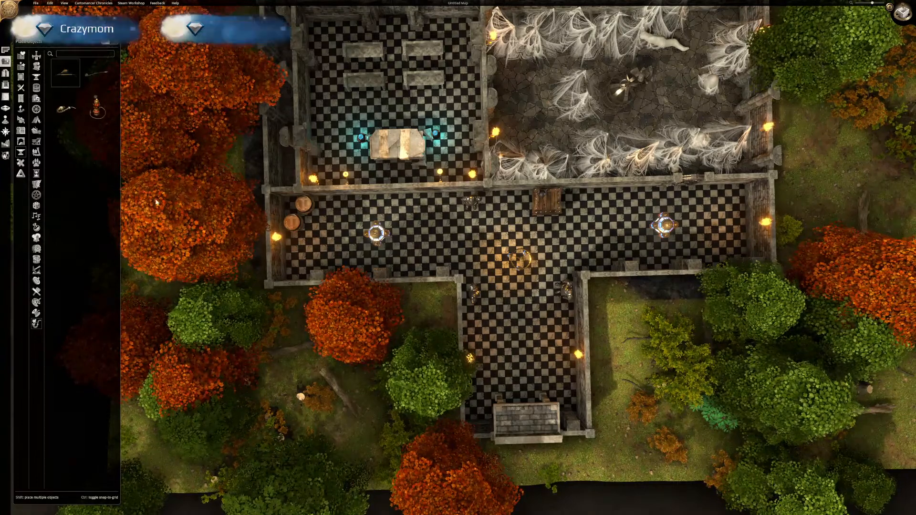
pyautogui.click(555, 205)
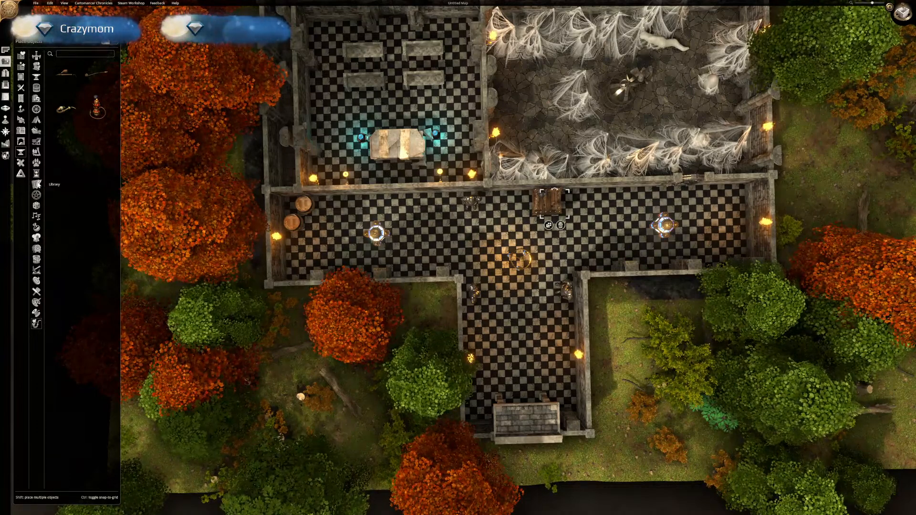
# Search the library objects for "books" and place a filled bookcase against the altar room's south wall near its west corner.
pyautogui.click(36, 184)
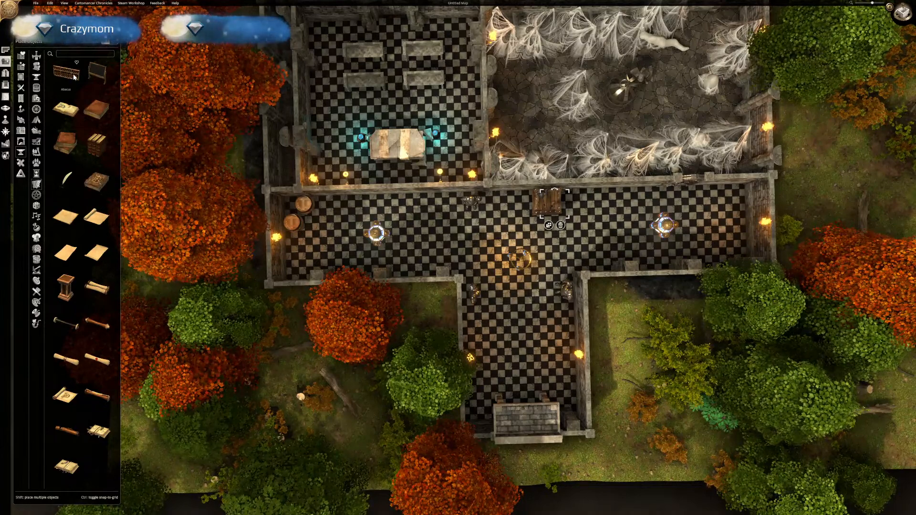
pyautogui.scroll(5, 92, 270)
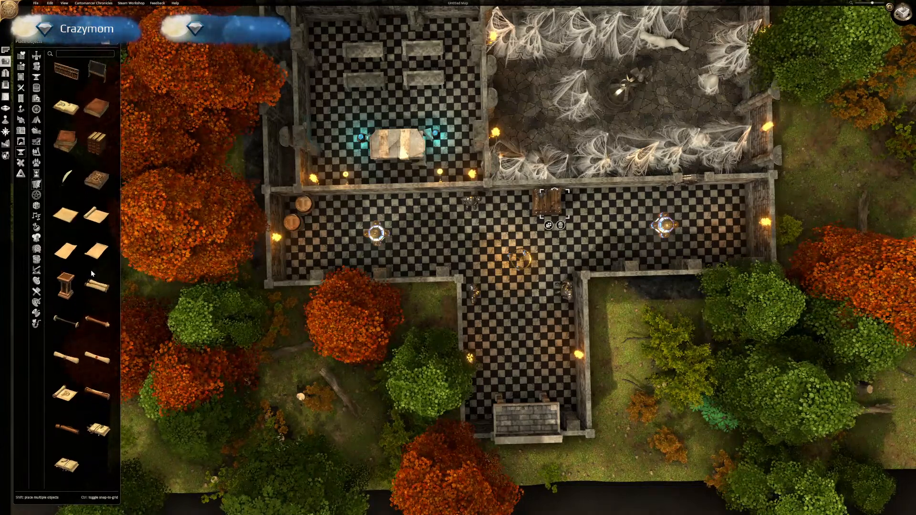
pyautogui.click(79, 54)
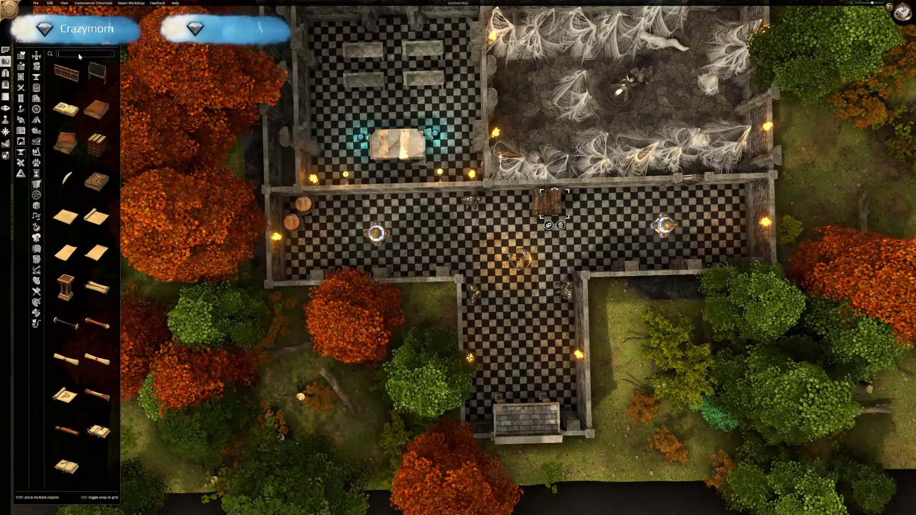
pyautogui.write('books')
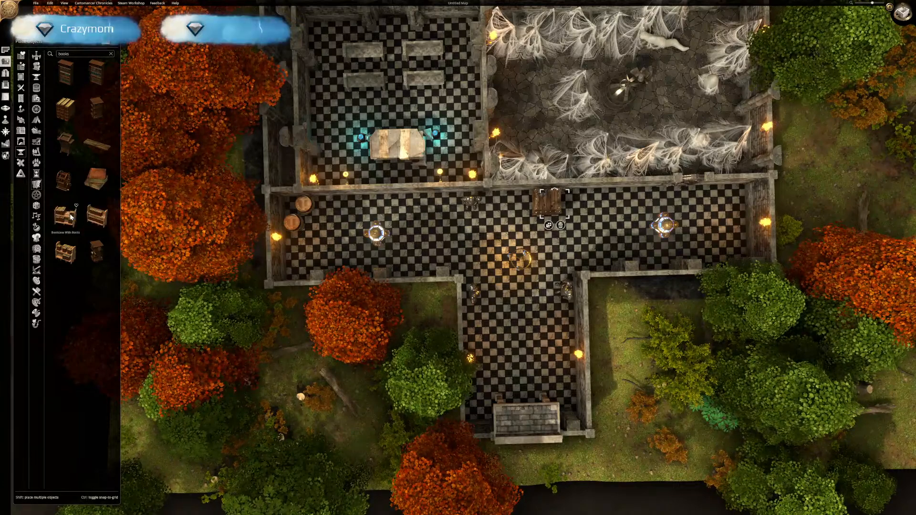
pyautogui.click(67, 255)
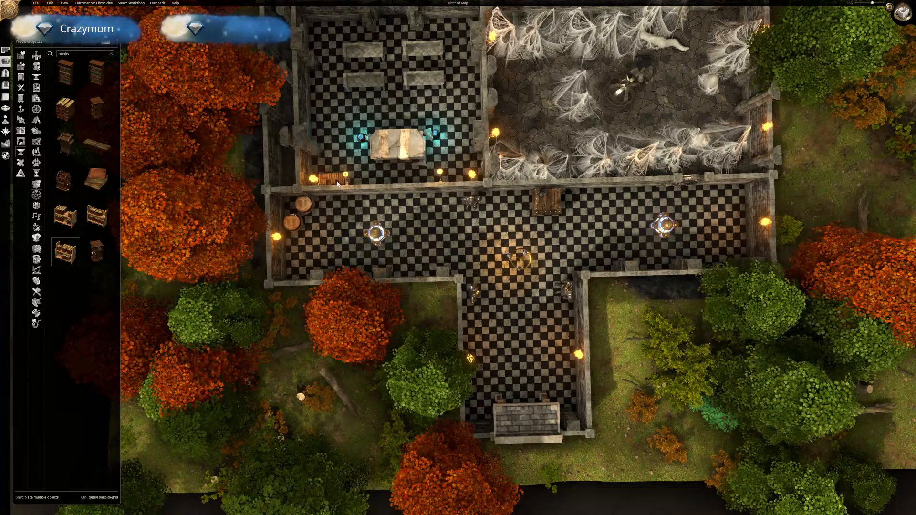
pyautogui.click(335, 187)
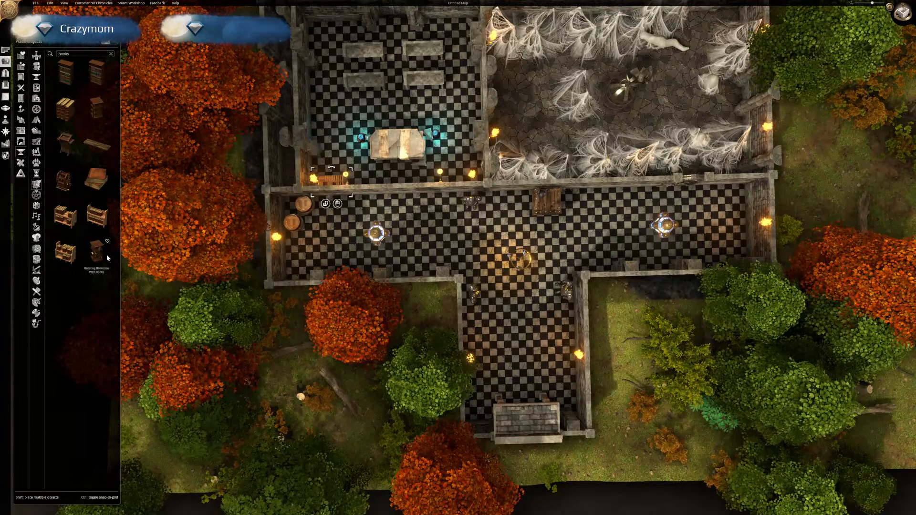
# Place a set of books on one stone bench in the altar room and copy it onto the other three benches.
pyautogui.click(63, 109)
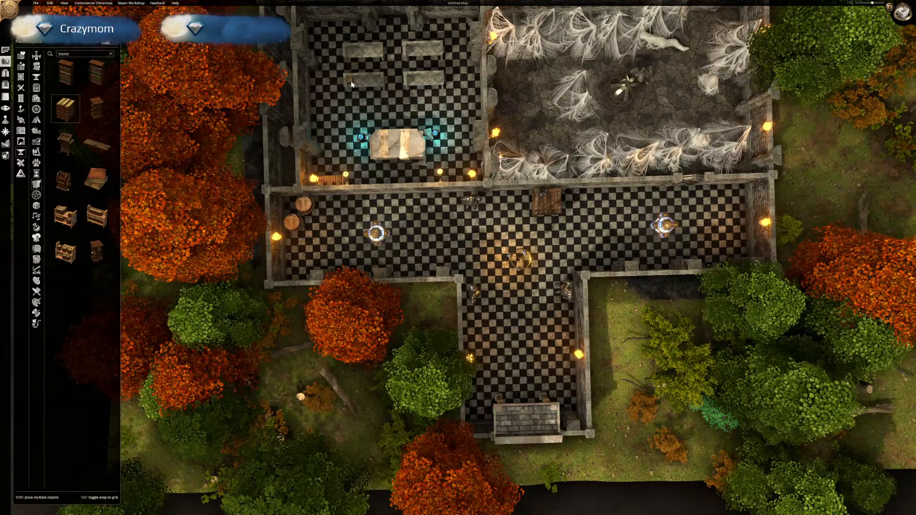
pyautogui.click(352, 84)
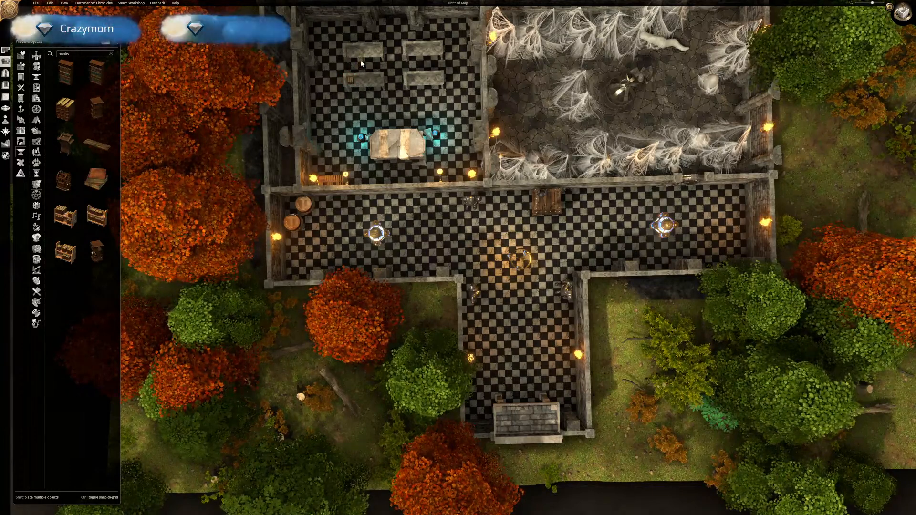
pyautogui.click(378, 53)
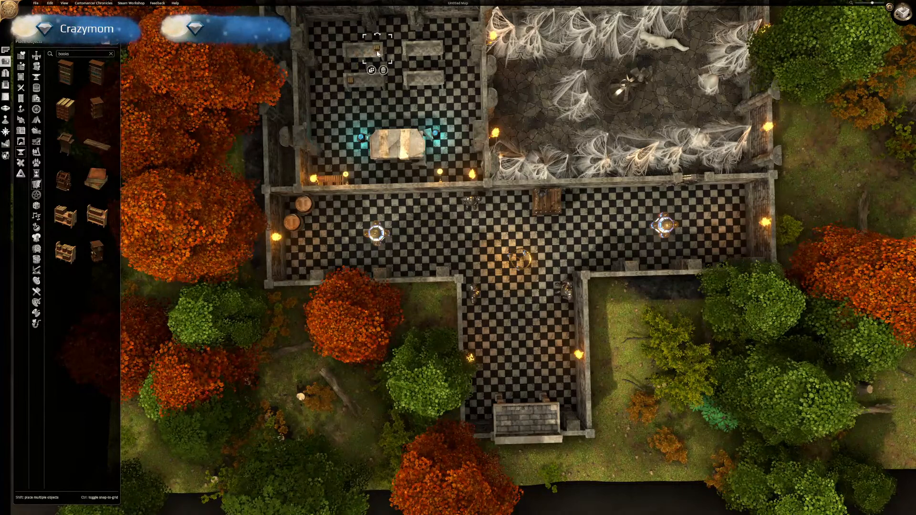
pyautogui.click(371, 71)
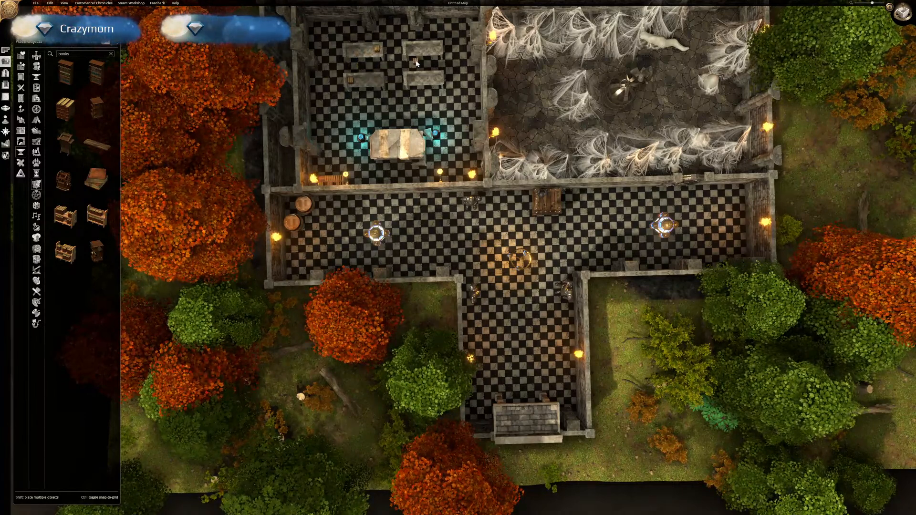
pyautogui.click(412, 51)
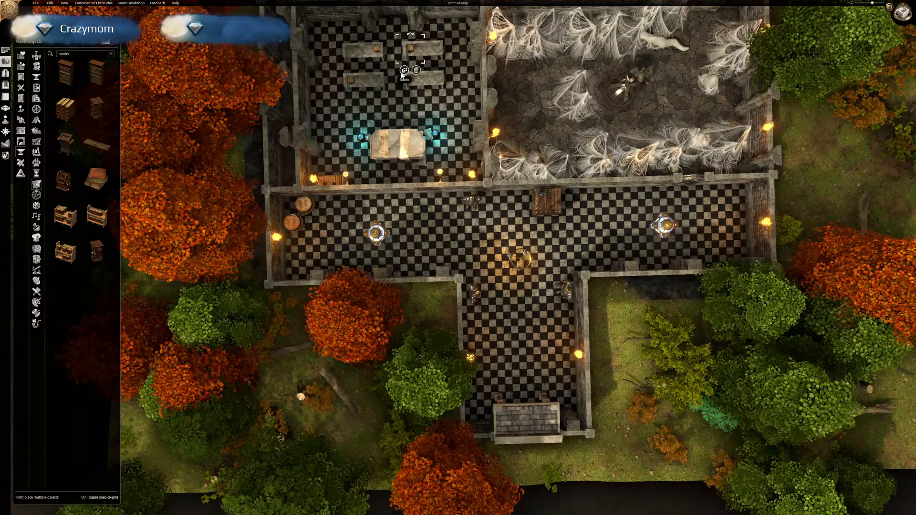
pyautogui.click(404, 71)
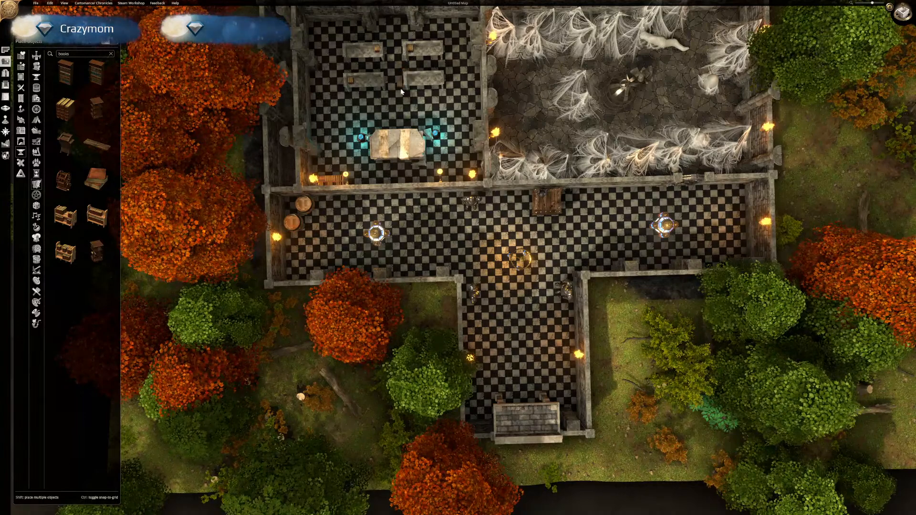
pyautogui.click(437, 76)
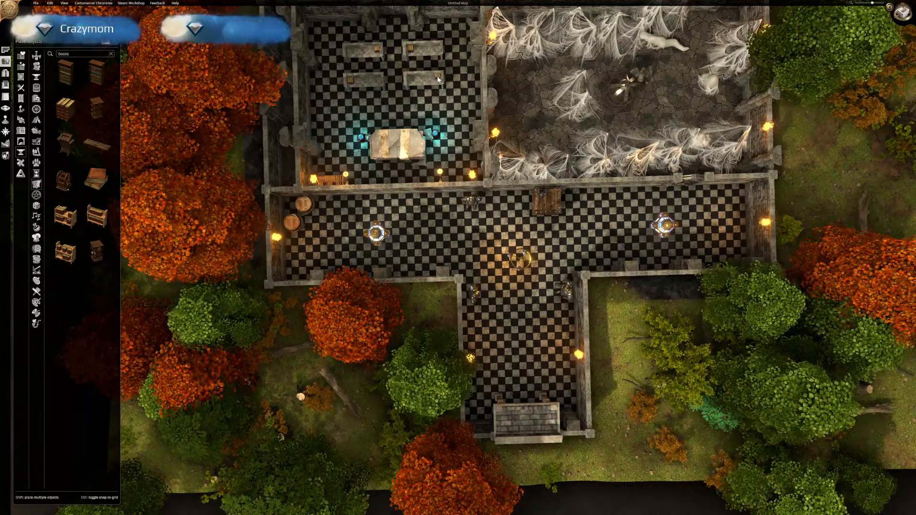
pyautogui.click(438, 76)
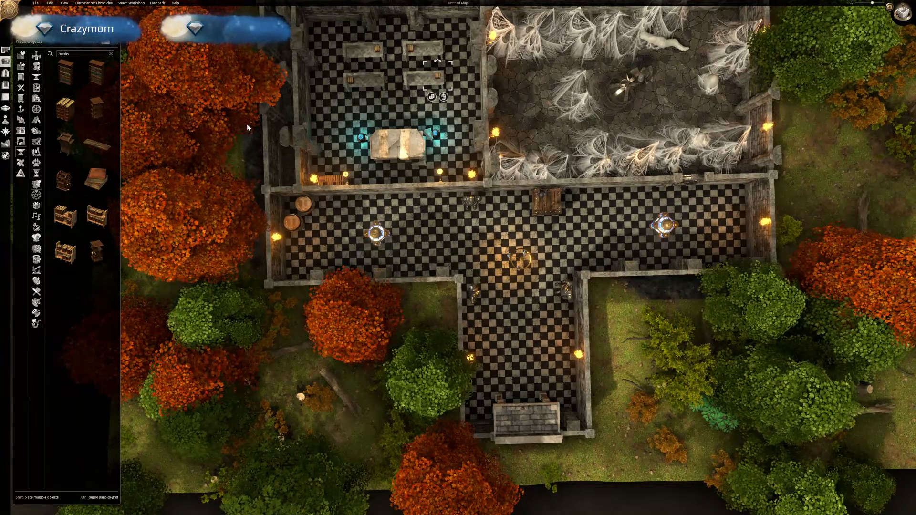
# Save the untitled map as Opening Crypt.
pyautogui.moveTo(365, 218); pyautogui.dragTo(340, 134, button='right')
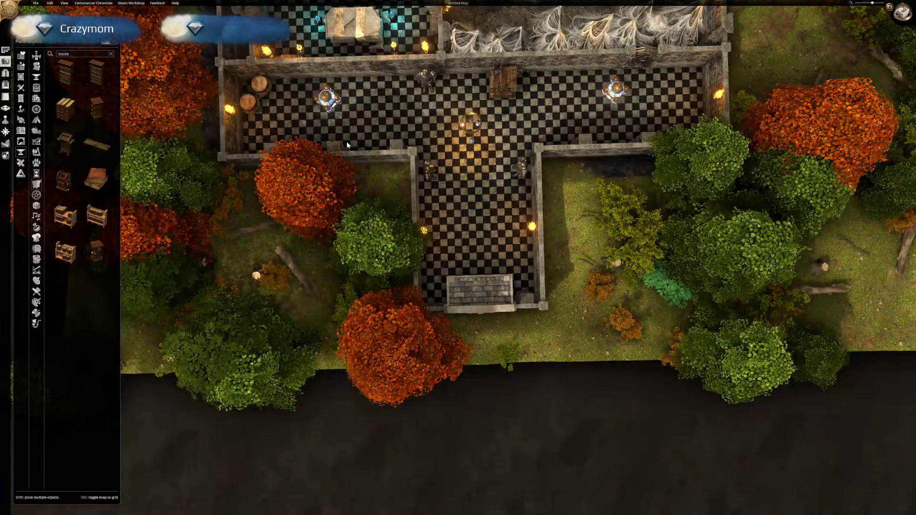
pyautogui.moveTo(345, 141); pyautogui.dragTo(485, 219, button='middle')
pyautogui.moveTo(486, 219); pyautogui.dragTo(459, 365, button='right')
pyautogui.moveTo(390, 126); pyautogui.dragTo(442, 244, button='right')
pyautogui.moveTo(385, 130); pyautogui.dragTo(439, 213, button='right')
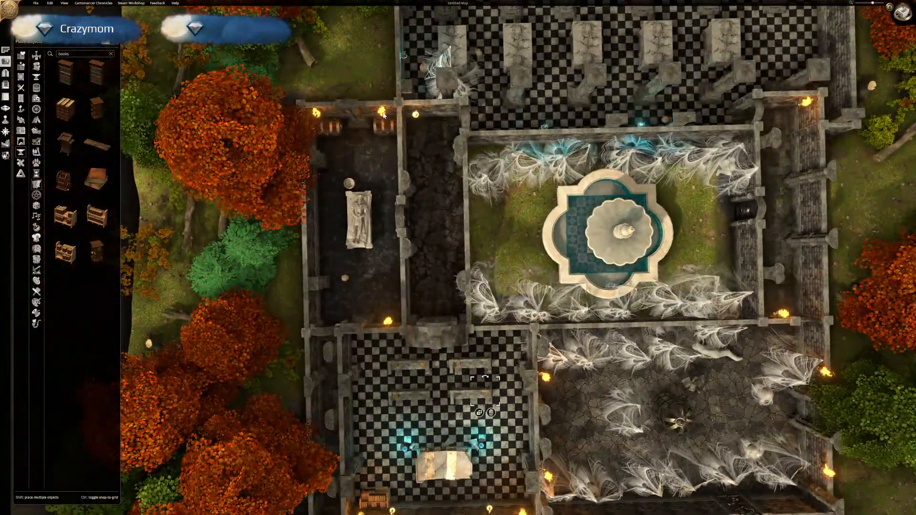
pyautogui.moveTo(674, 121); pyautogui.dragTo(519, 90, button='right')
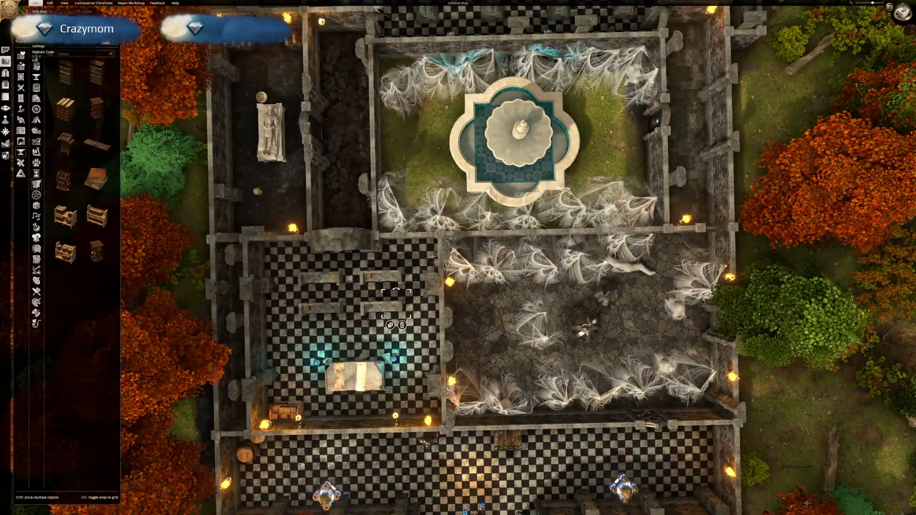
pyautogui.click(41, 4)
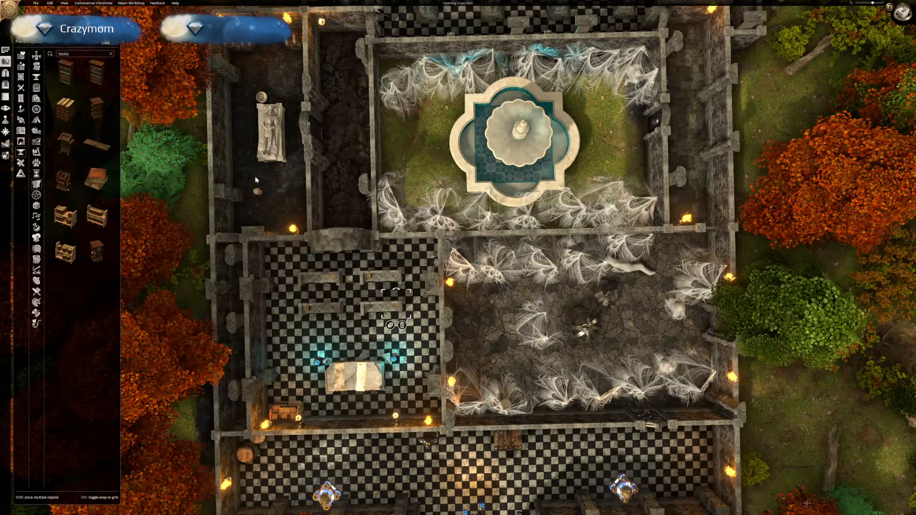
# Examine the furnished halls, altar room, web-covered chamber and fountain courtyard from above and from several tilted angles.
pyautogui.moveTo(291, 221); pyautogui.dragTo(267, 123, button='right')
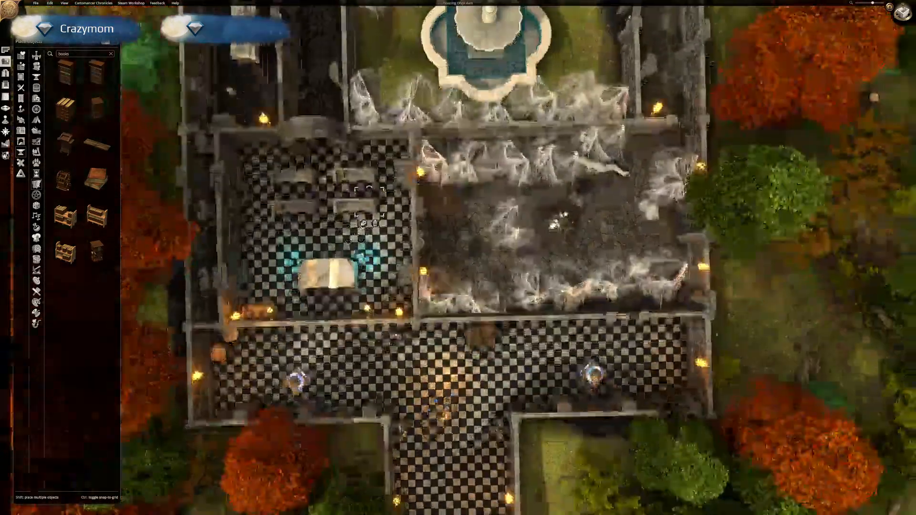
pyautogui.scroll(5, 308, 147)
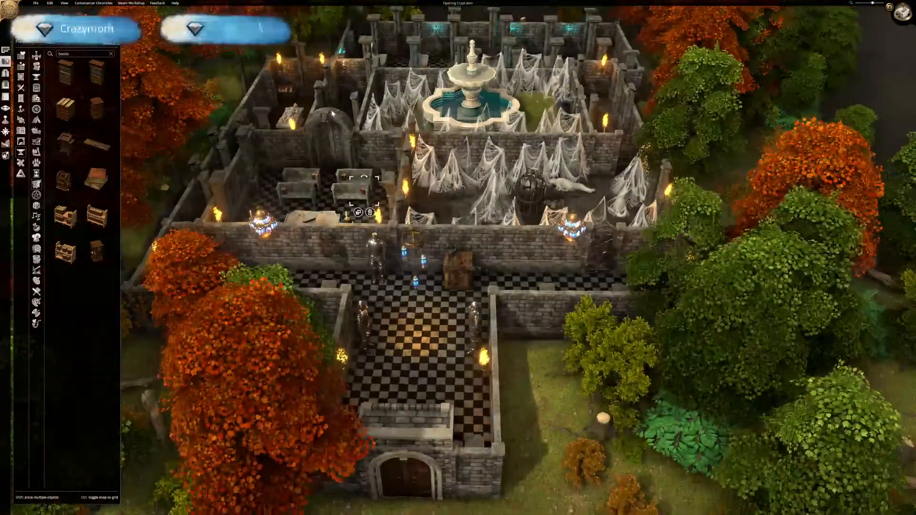
pyautogui.scroll(-5, 345, 73)
pyautogui.scroll(5, 337, 188)
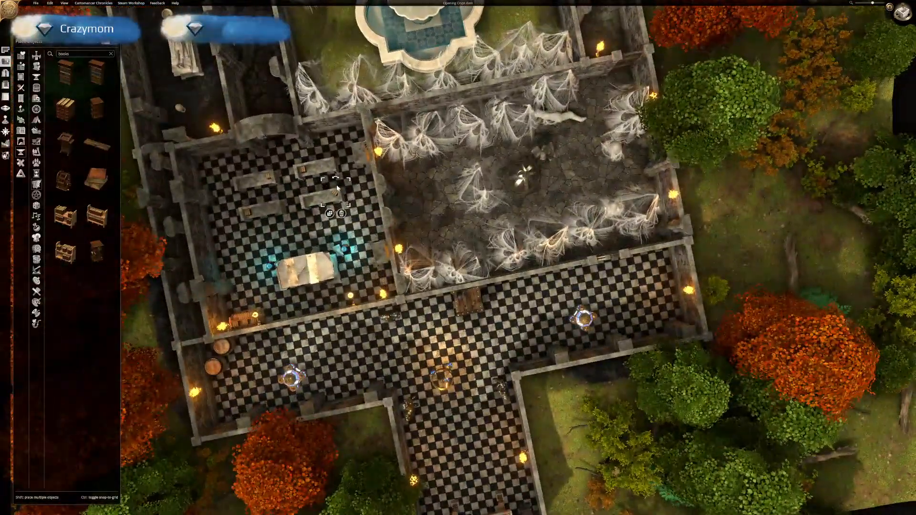
pyautogui.moveTo(337, 188); pyautogui.dragTo(376, 257, button='right')
pyautogui.moveTo(385, 208); pyautogui.dragTo(442, 346, button='right')
pyautogui.moveTo(406, 197); pyautogui.dragTo(446, 204, button='right')
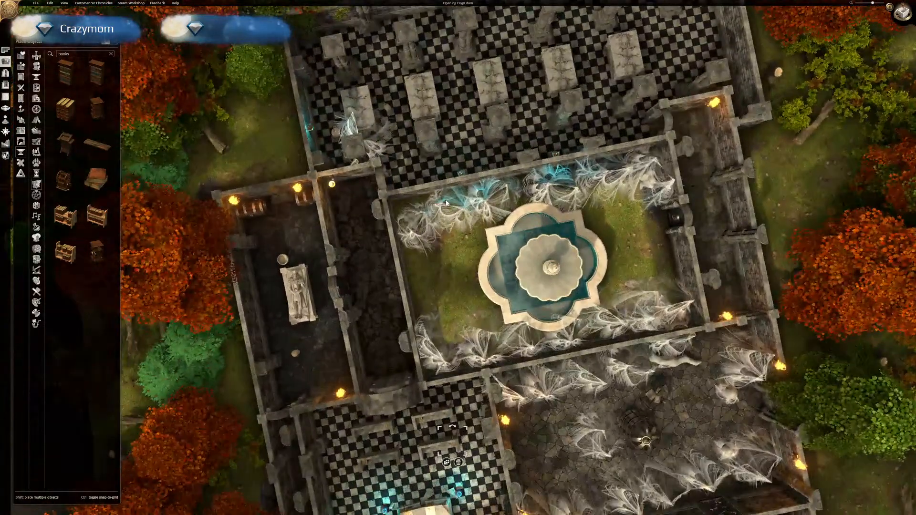
pyautogui.moveTo(416, 256); pyautogui.dragTo(384, 113, button='right')
pyautogui.moveTo(514, 236); pyautogui.dragTo(409, 179, button='right')
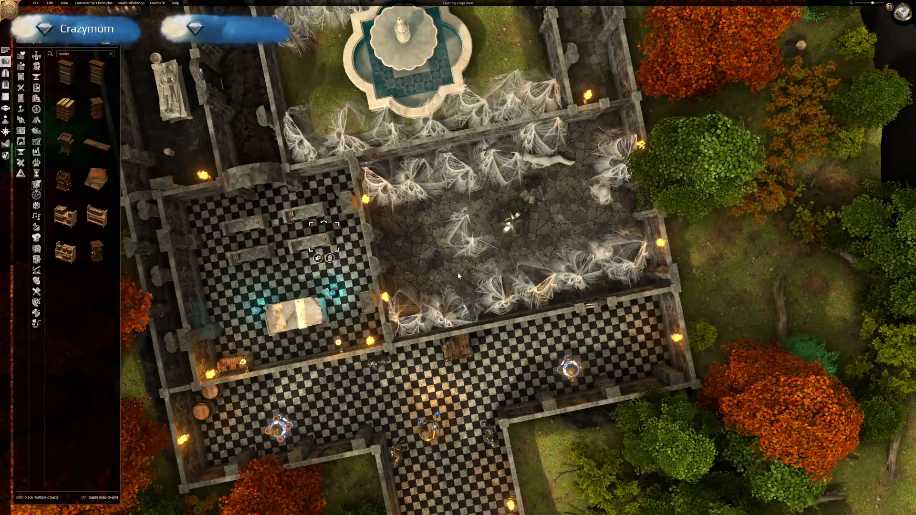
pyautogui.moveTo(567, 359); pyautogui.dragTo(476, 299, button='middle')
pyautogui.moveTo(489, 234); pyautogui.dragTo(485, 363, button='right')
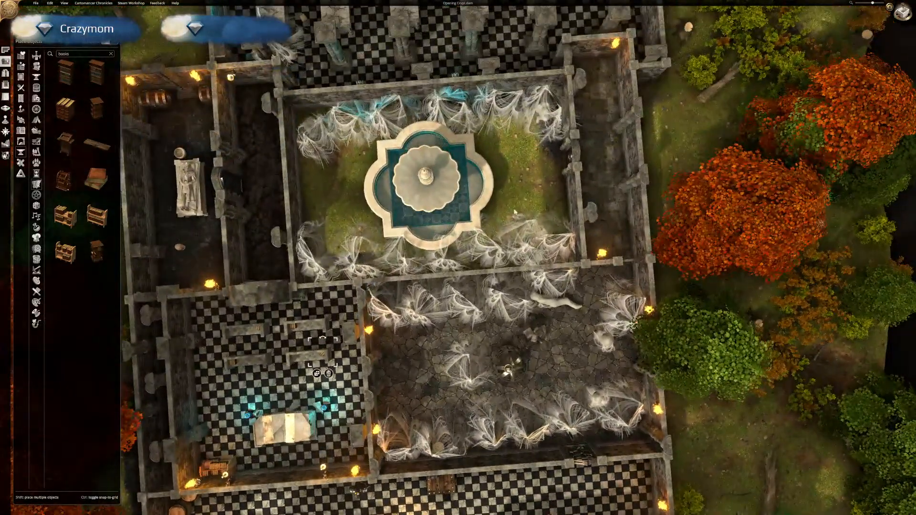
pyautogui.moveTo(491, 117); pyautogui.dragTo(487, 144, button='right')
pyautogui.moveTo(527, 393); pyautogui.dragTo(492, 228, button='right')
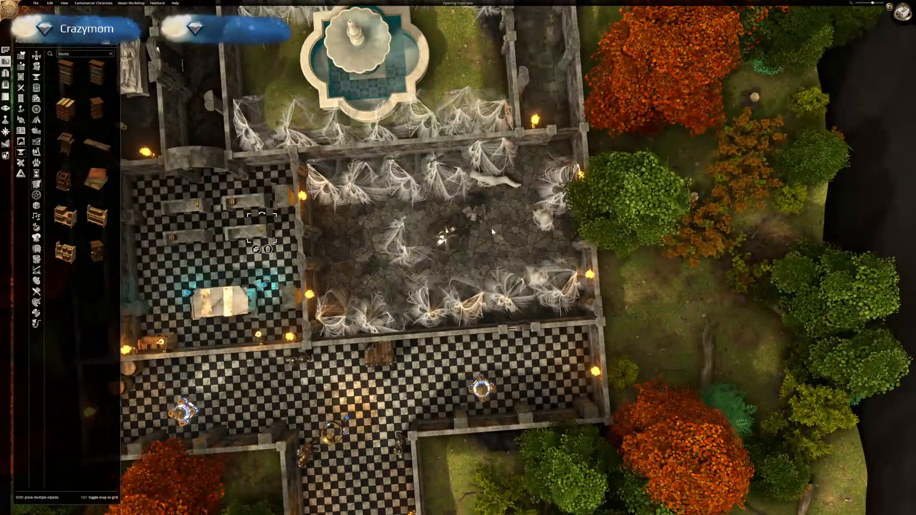
pyautogui.moveTo(492, 228); pyautogui.dragTo(402, 289, button='middle')
pyautogui.moveTo(401, 287); pyautogui.dragTo(604, 207, button='right')
pyautogui.moveTo(454, 205); pyautogui.dragTo(653, 366, button='right')
pyautogui.moveTo(686, 402); pyautogui.dragTo(666, 267, button='right')
pyautogui.moveTo(666, 267); pyautogui.dragTo(680, 299, button='middle')
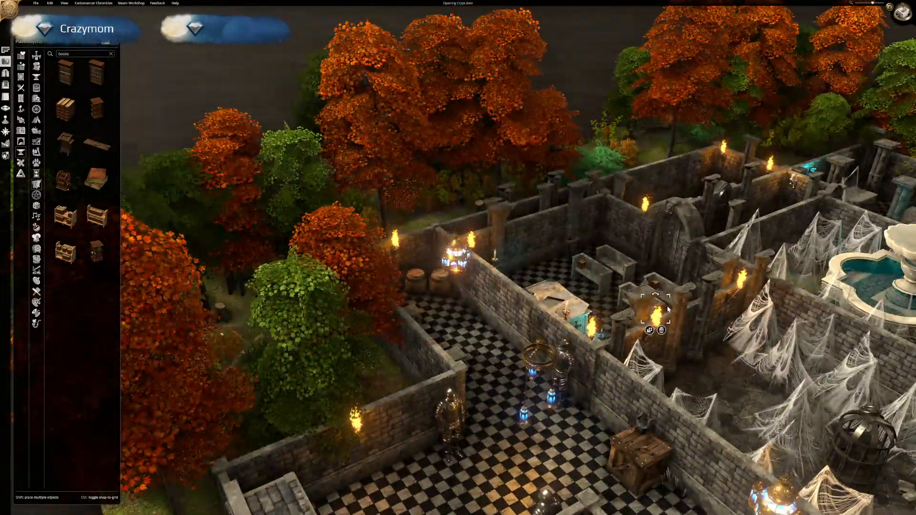
pyautogui.moveTo(693, 354); pyautogui.dragTo(381, 331, button='right')
pyautogui.moveTo(571, 324); pyautogui.dragTo(625, 437, button='middle')
pyautogui.moveTo(625, 437); pyautogui.dragTo(658, 303, button='right')
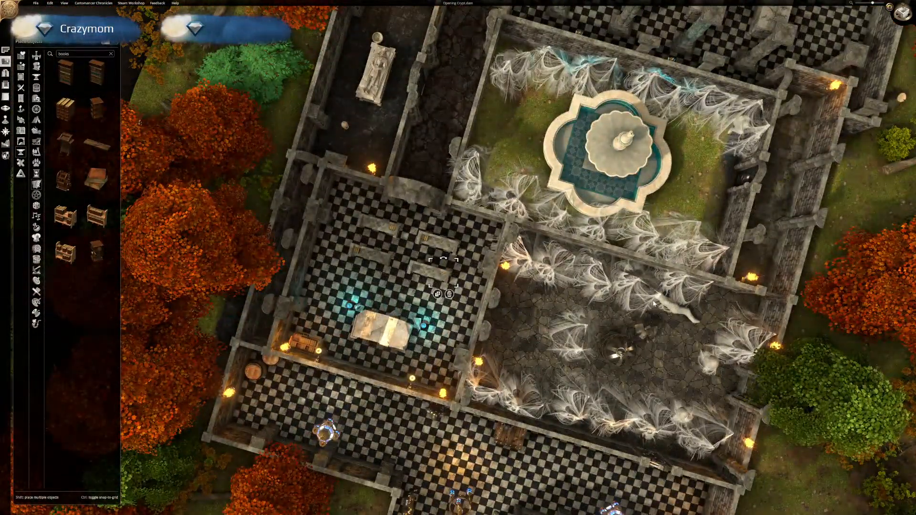
pyautogui.moveTo(623, 297); pyautogui.dragTo(641, 384, button='middle')
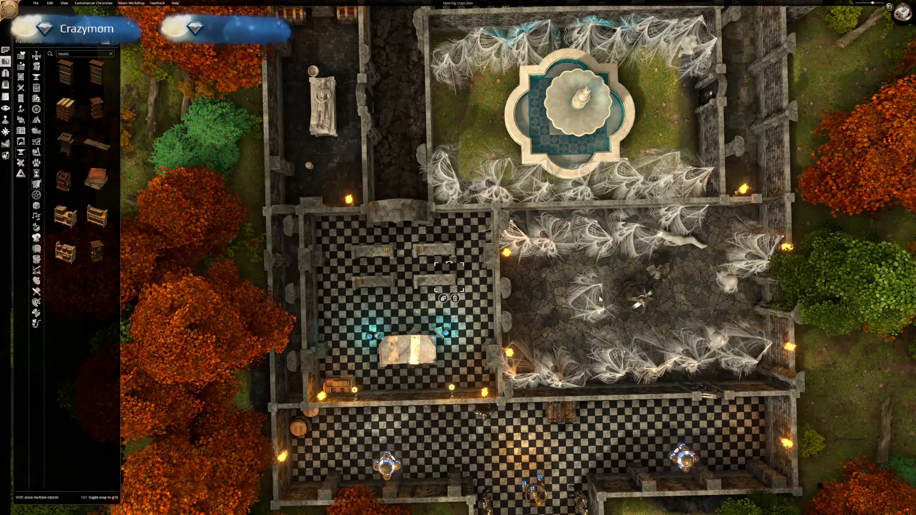
# Undo the last change to the books at the altar room's southeast bench and clear the selection.
pyautogui.moveTo(442, 200); pyautogui.dragTo(511, 389, button='middle')
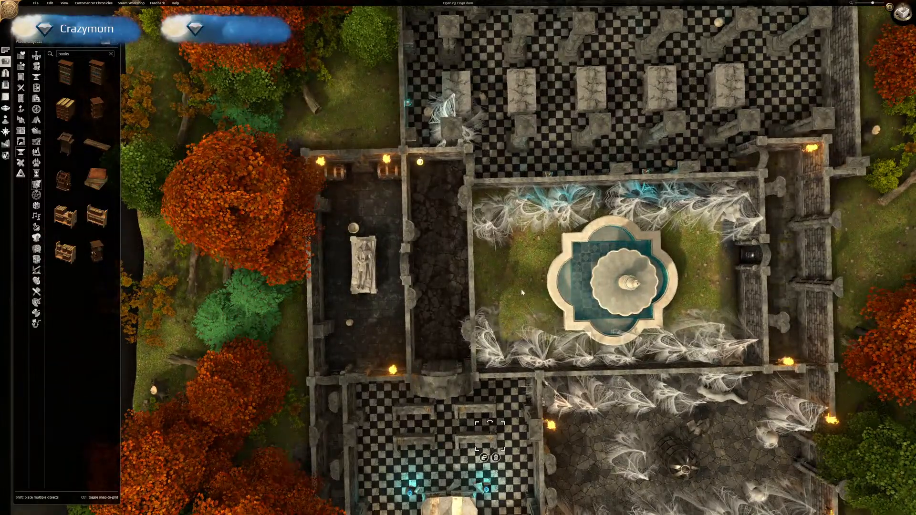
pyautogui.moveTo(533, 301); pyautogui.dragTo(446, 238, button='middle')
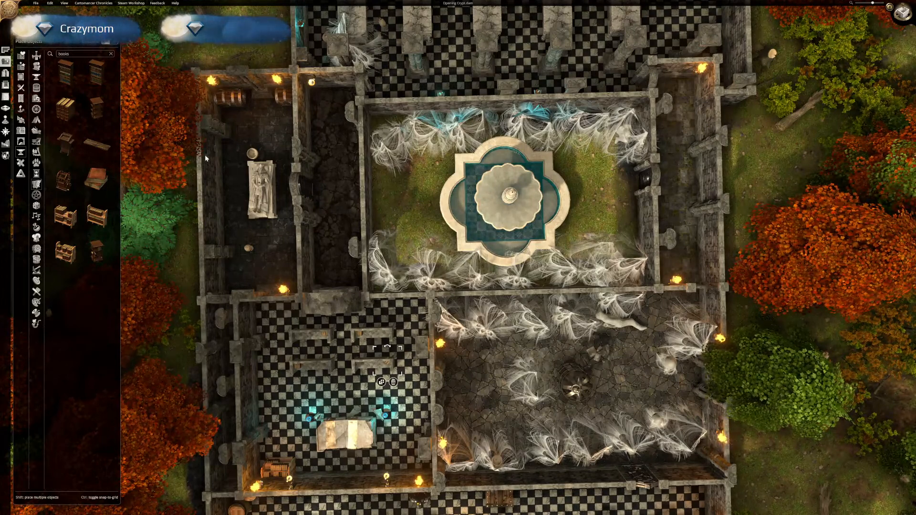
pyautogui.moveTo(341, 195); pyautogui.dragTo(401, 48, button='right')
pyautogui.hotkey('ctrl', 'z')
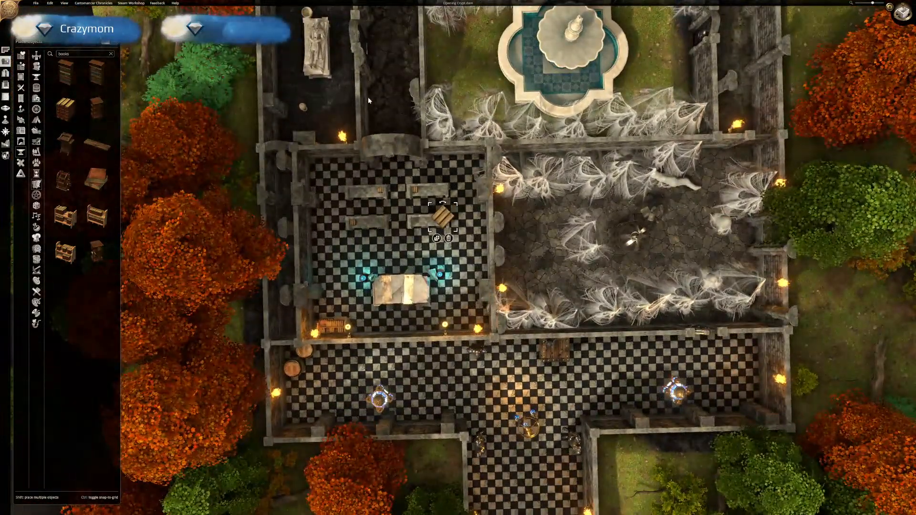
pyautogui.click(463, 262)
# Review the crypt from above, from the checkered entrance hall past the altar room and fountain courtyard to the northern hall of stone slabs.
pyautogui.moveTo(468, 276); pyautogui.dragTo(365, 134, button='right')
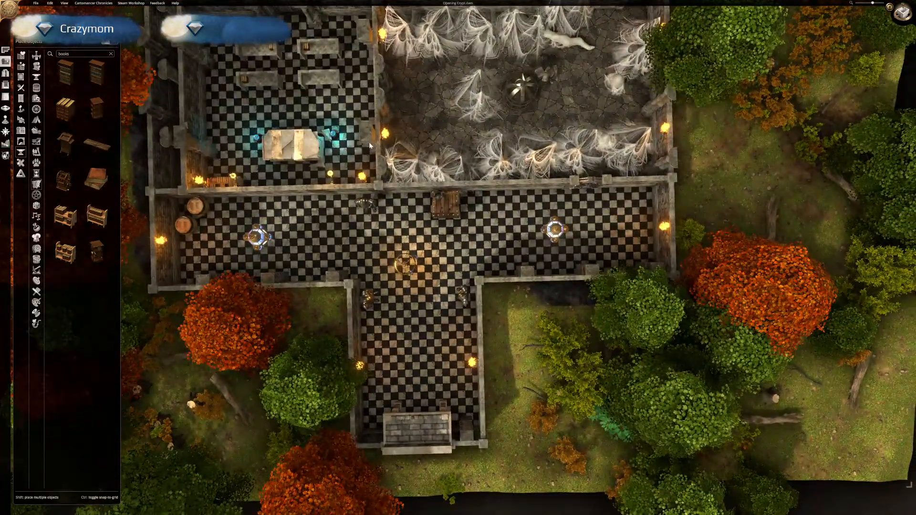
pyautogui.moveTo(387, 185); pyautogui.dragTo(407, 163, button='right')
pyautogui.moveTo(407, 163); pyautogui.dragTo(387, 176, button='middle')
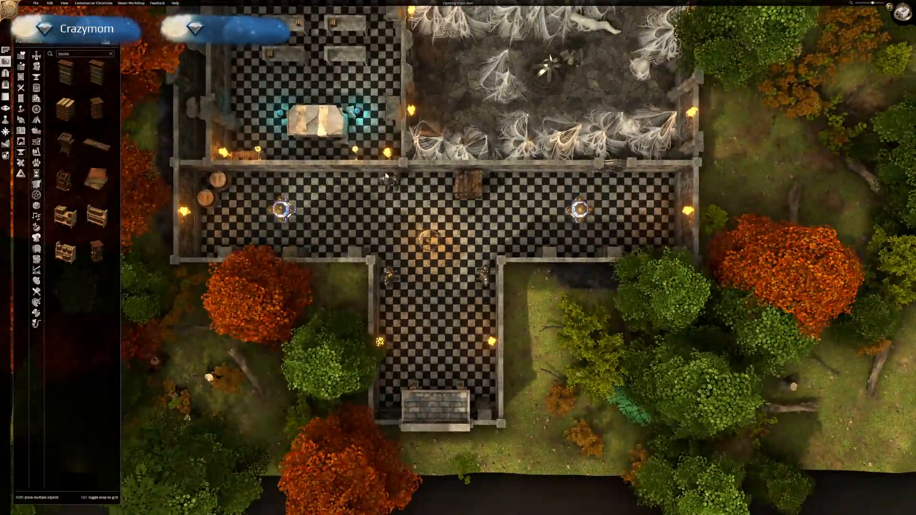
pyautogui.moveTo(340, 121); pyautogui.dragTo(338, 202, button='right')
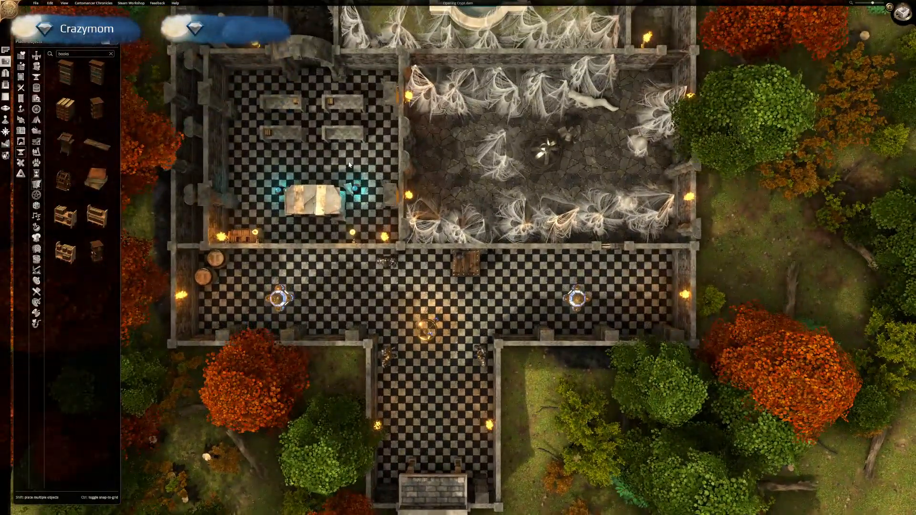
pyautogui.moveTo(345, 66); pyautogui.dragTo(347, 152, button='right')
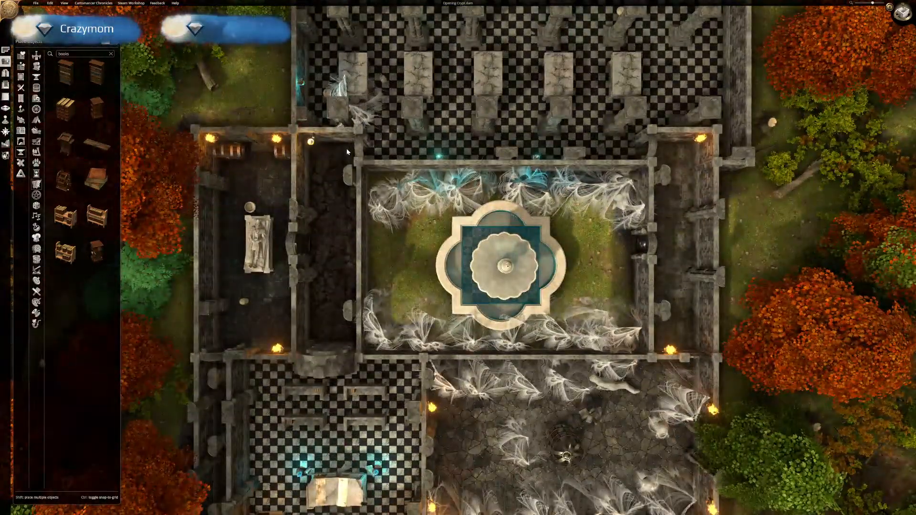
pyautogui.moveTo(441, 223); pyautogui.dragTo(489, 93, button='right')
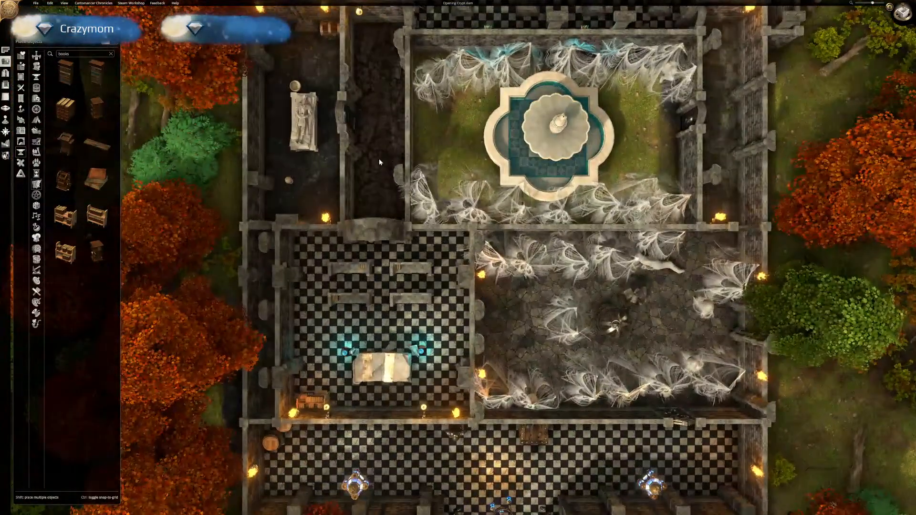
pyautogui.moveTo(379, 148); pyautogui.dragTo(381, 25, button='right')
pyautogui.moveTo(568, 116); pyautogui.dragTo(479, 154, button='right')
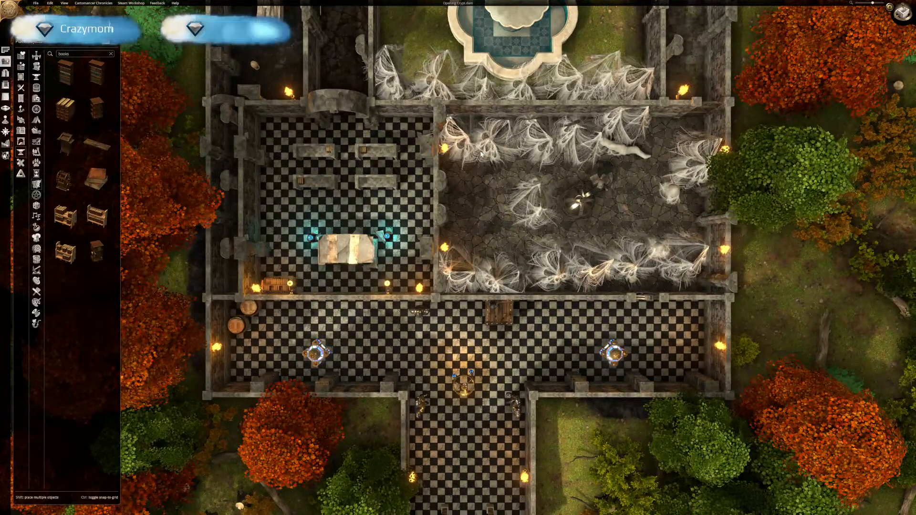
pyautogui.moveTo(462, 66); pyautogui.dragTo(422, 220, button='right')
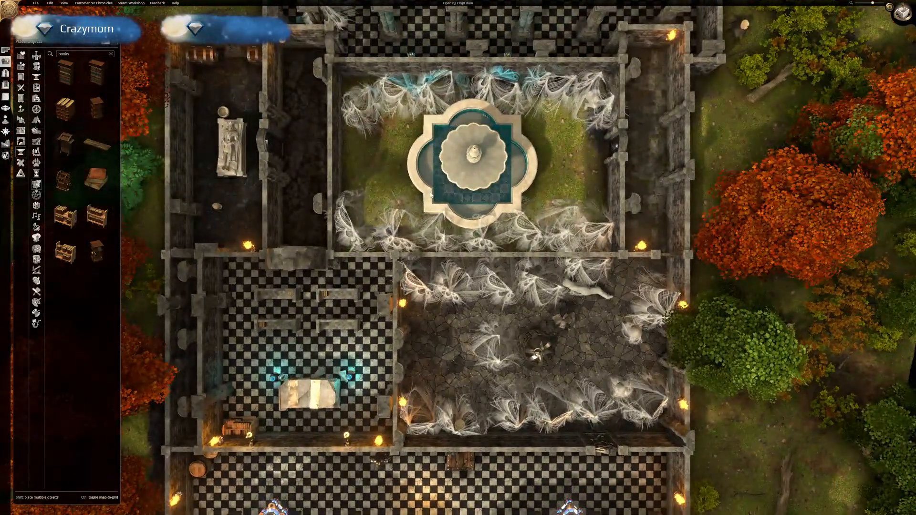
pyautogui.moveTo(531, 113); pyautogui.dragTo(507, 216, button='right')
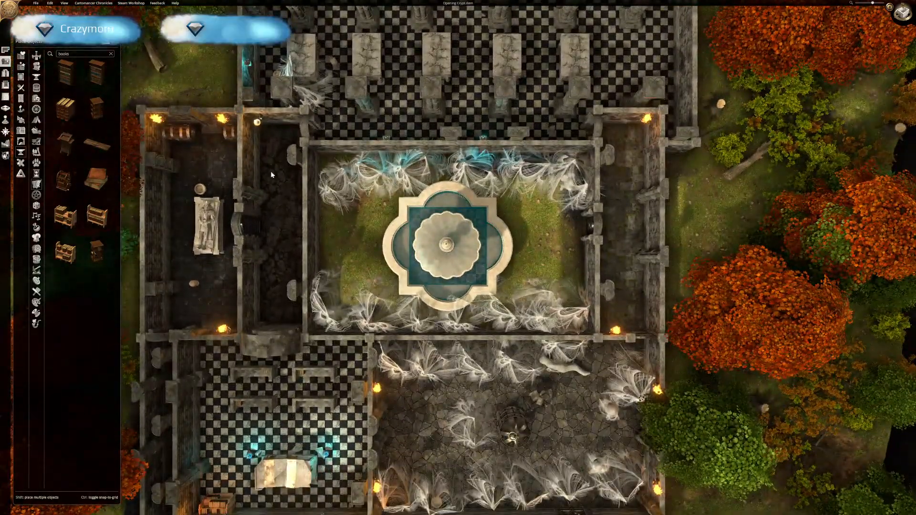
pyautogui.click(37, 6)
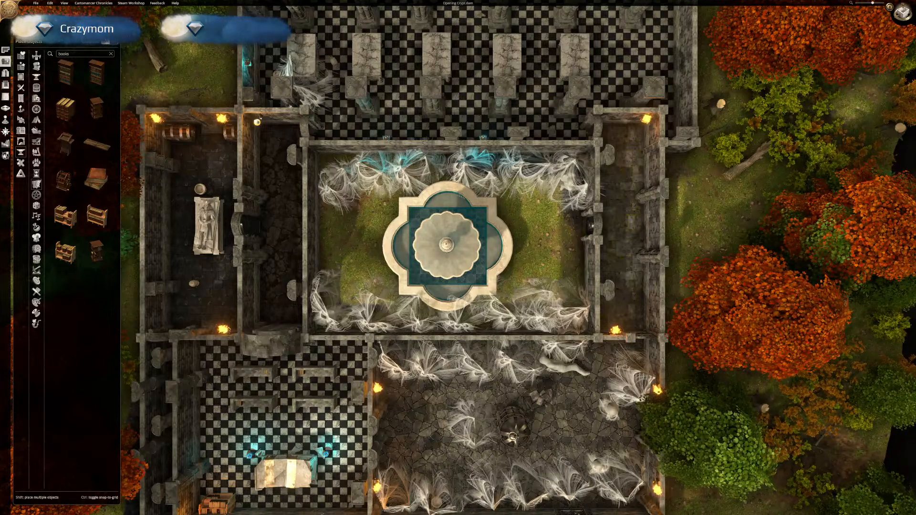
pyautogui.moveTo(332, 388); pyautogui.dragTo(453, 149, button='right')
pyautogui.moveTo(566, 375); pyautogui.dragTo(521, 241, button='right')
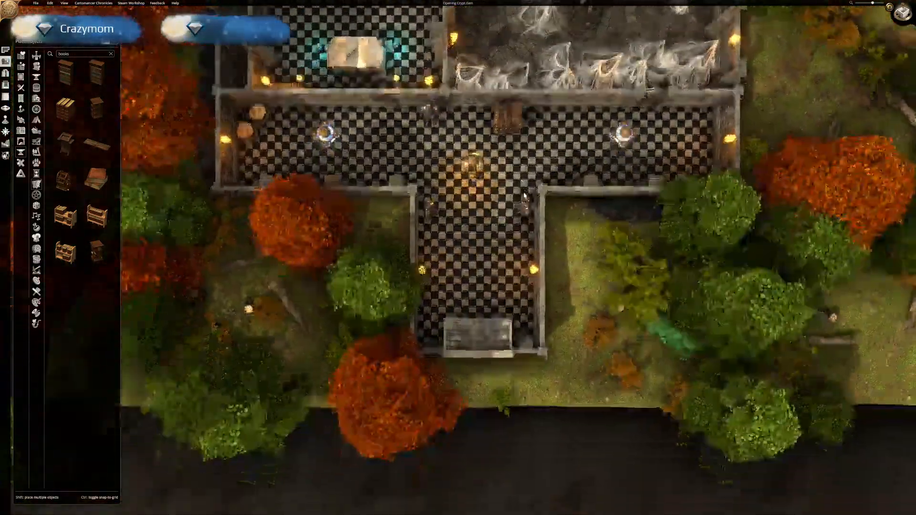